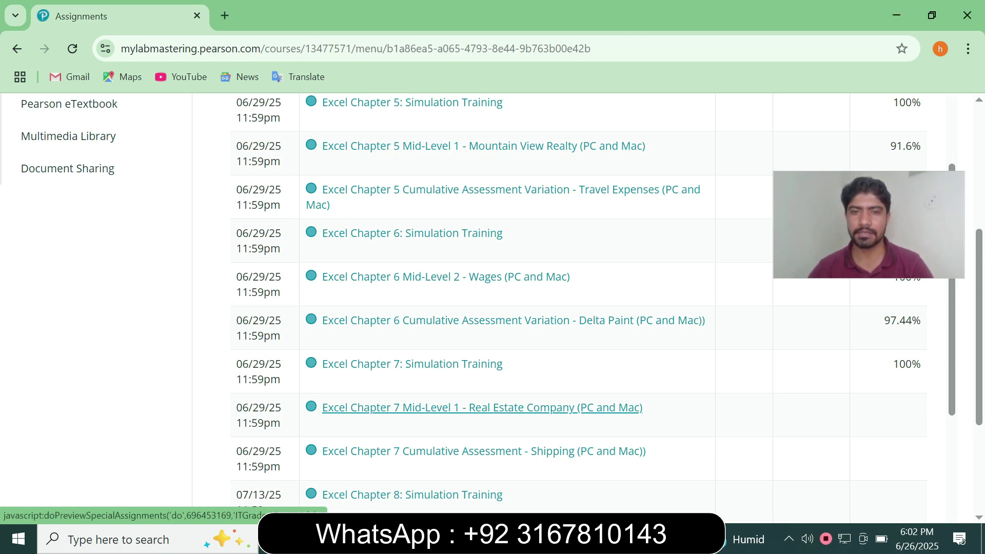
- Open the Excel Chapter 7 Mid-Level 1 - Real Estate Company assignment and download all of its starting files
left_click(482, 408)
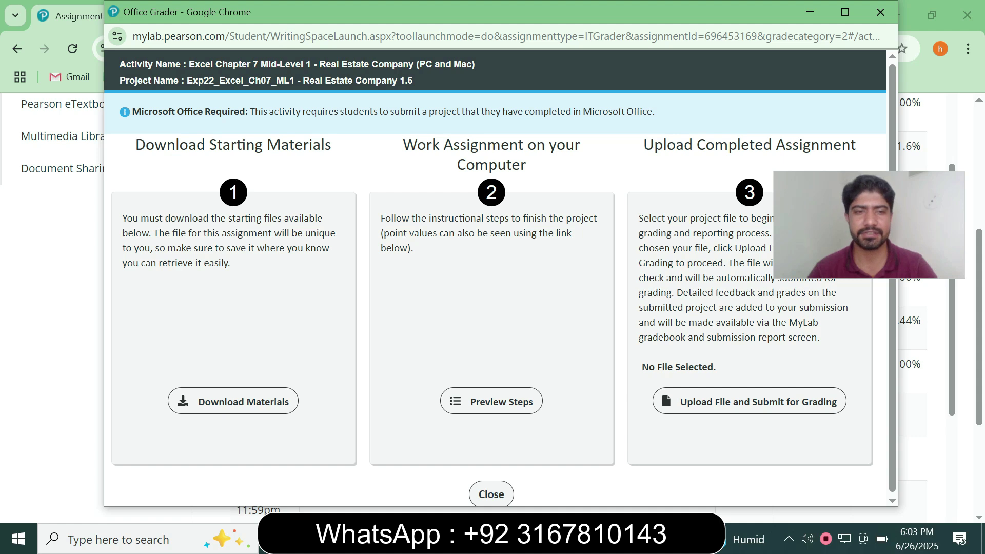
left_click(233, 401)
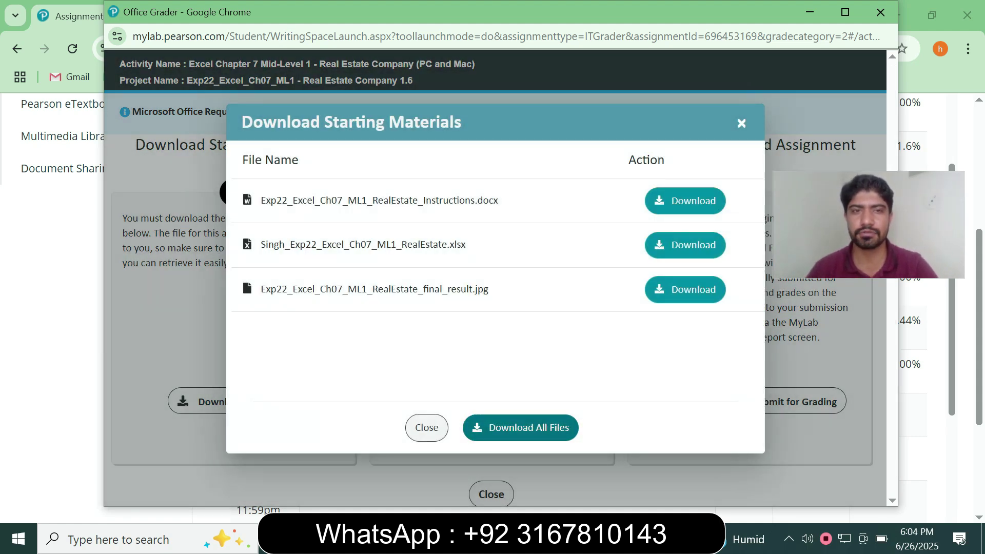
left_click(520, 428)
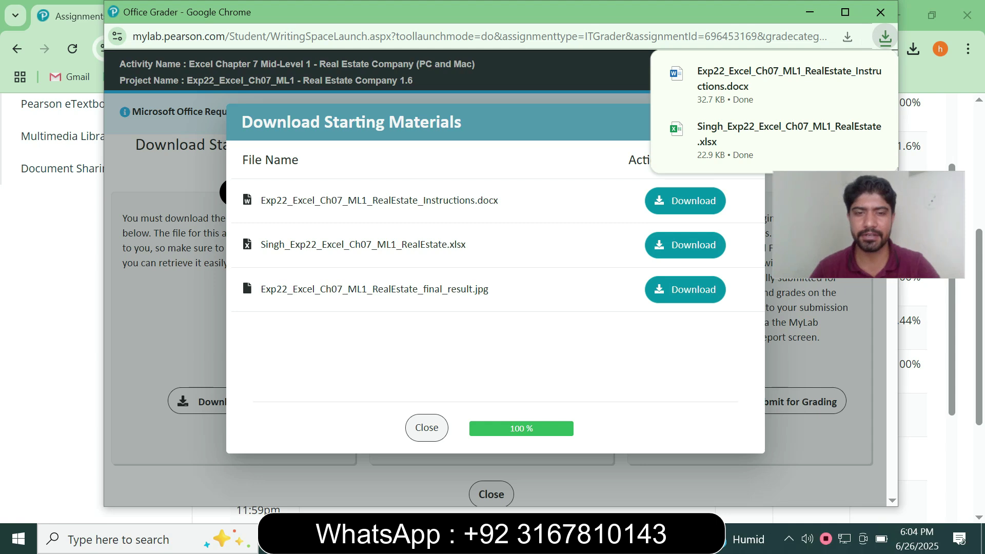
- Open the downloaded Exp22_Excel_Ch07_ML1_RealEstate workbook and its instructions document from the Downloads folder, enabling editing in both
key("super+e")
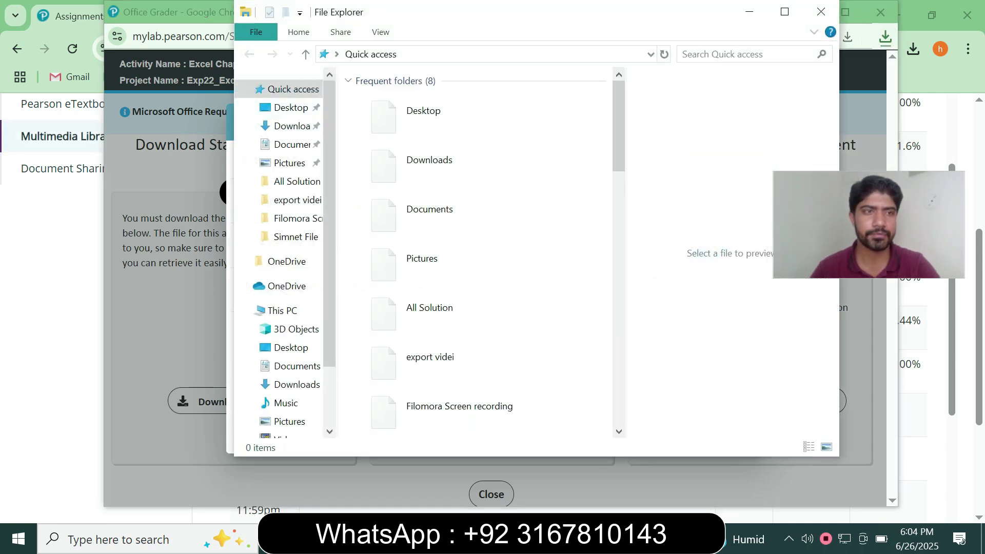
left_click(292, 126)
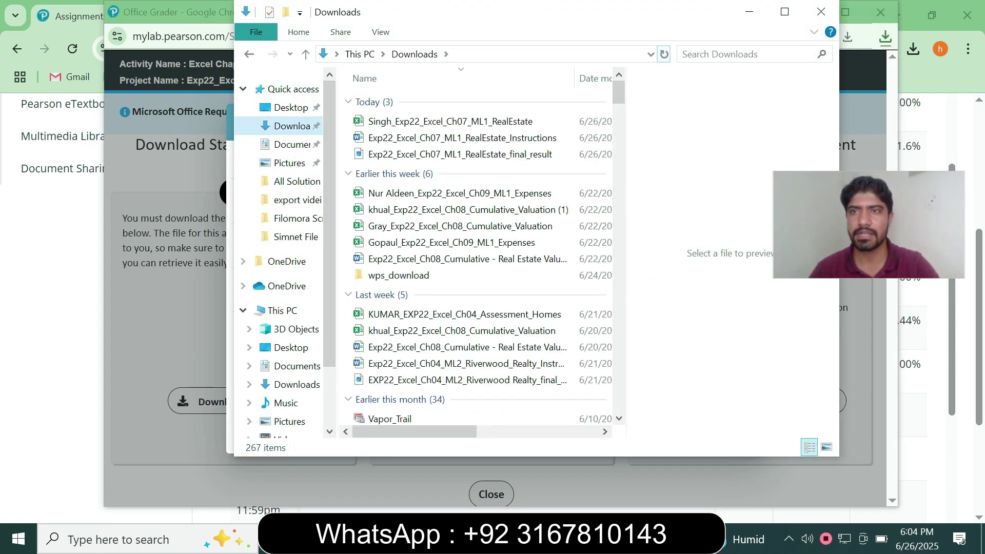
left_click(784, 11)
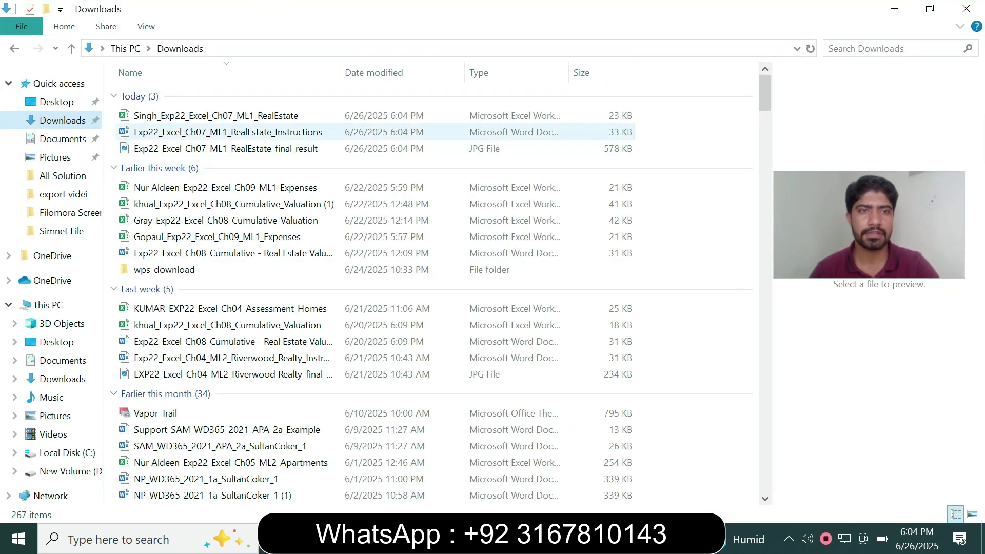
left_click(228, 132)
double_click(228, 116)
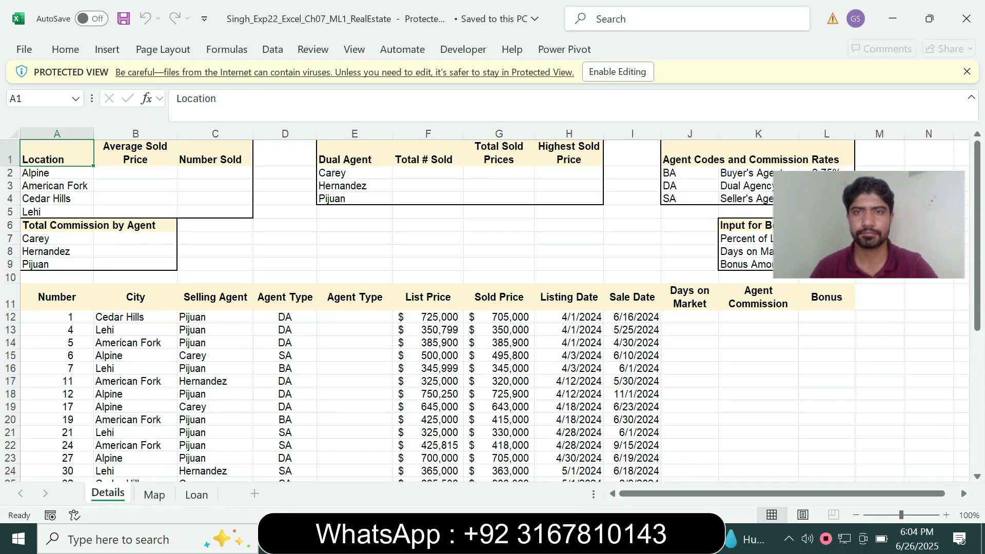
left_click(617, 71)
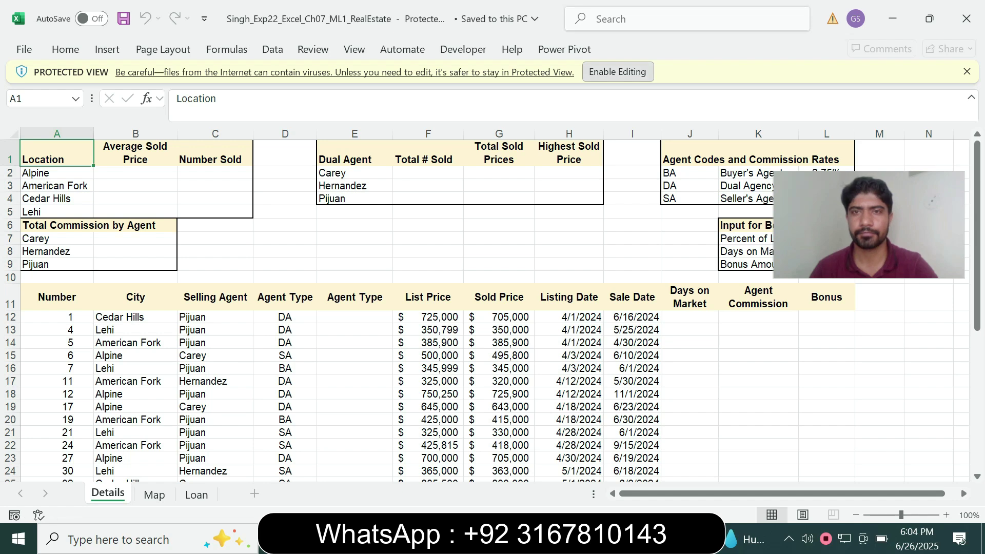
key("alt+Tab")
left_click(617, 69)
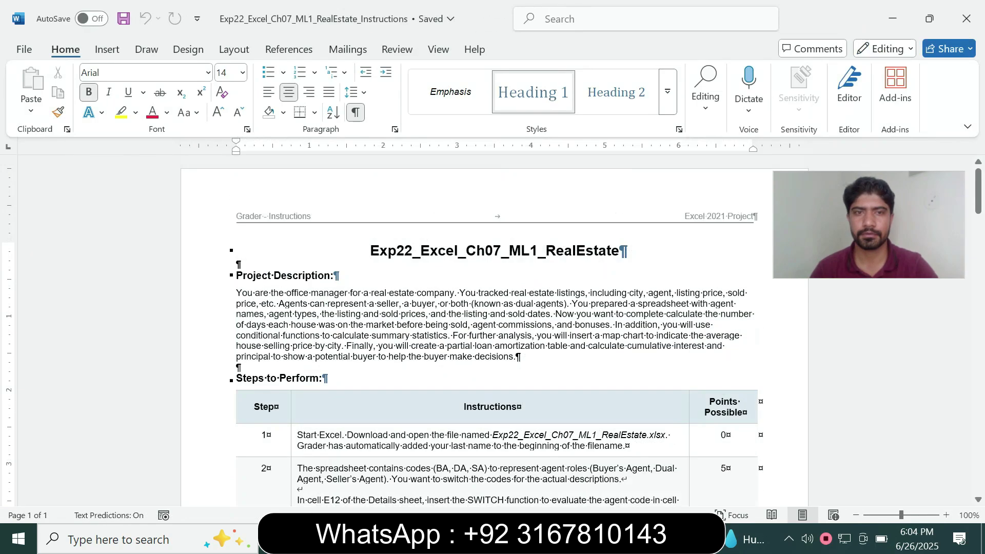
- Highlight the step 1 instruction text in yellow in the instructions document
left_click_drag(370, 251, 623, 251)
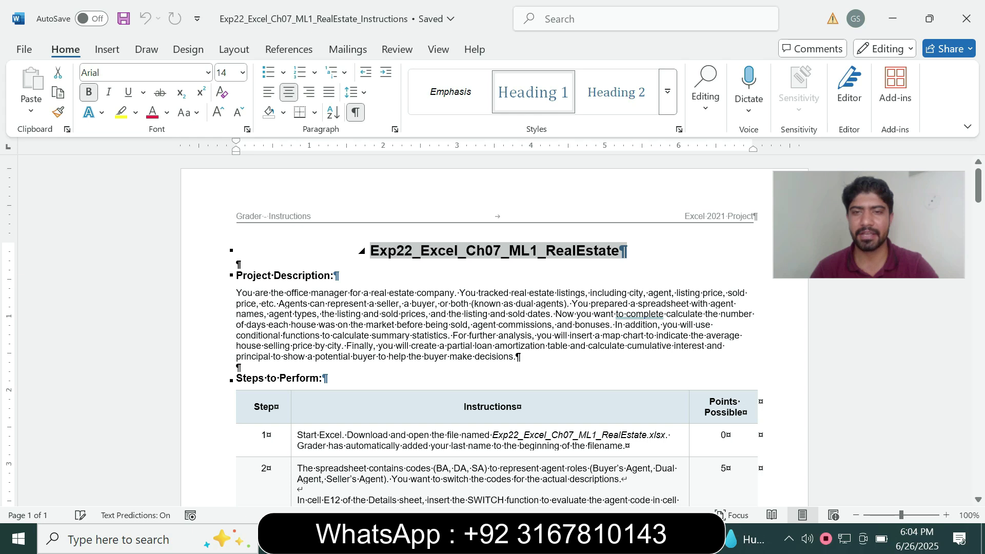
left_click(623, 251)
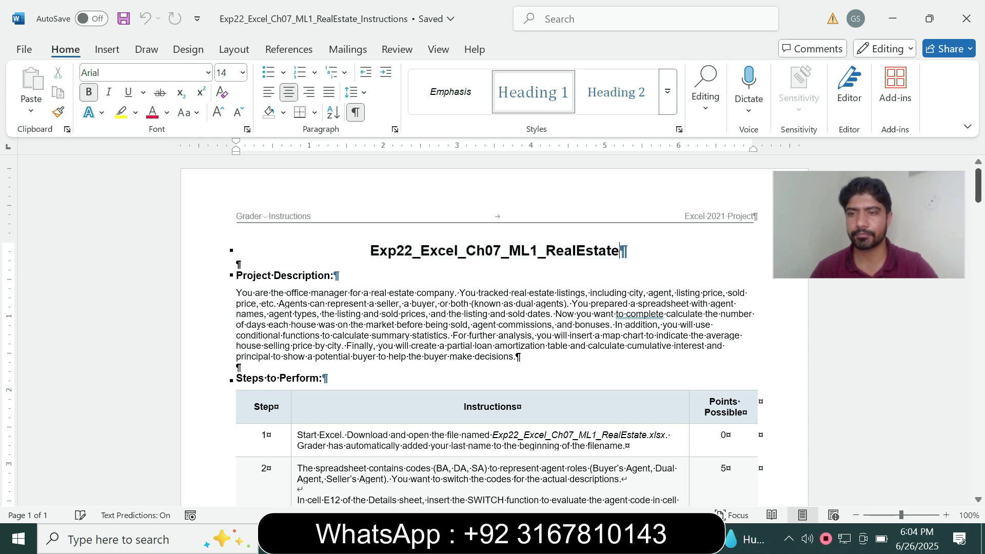
scroll(493, 333, "down", 2)
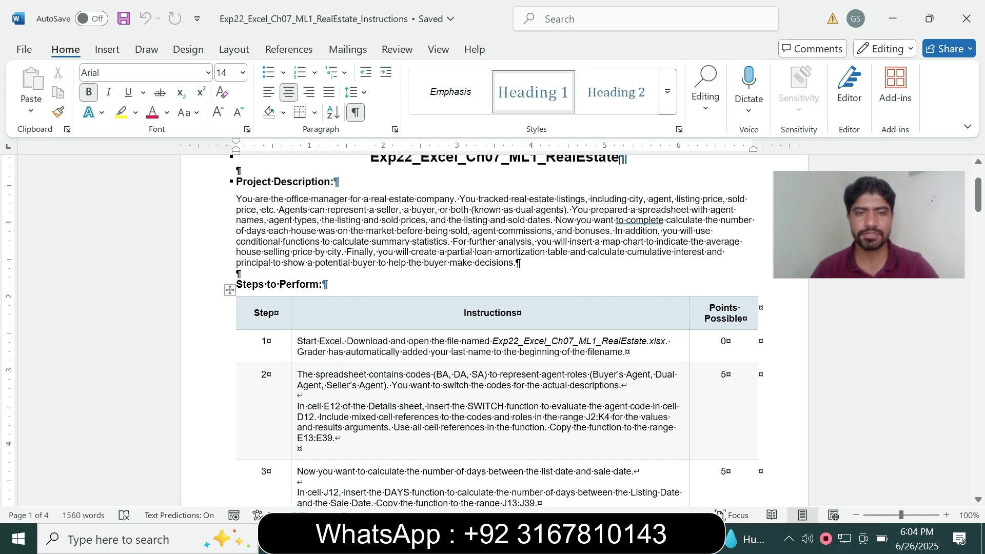
triple_click(347, 352)
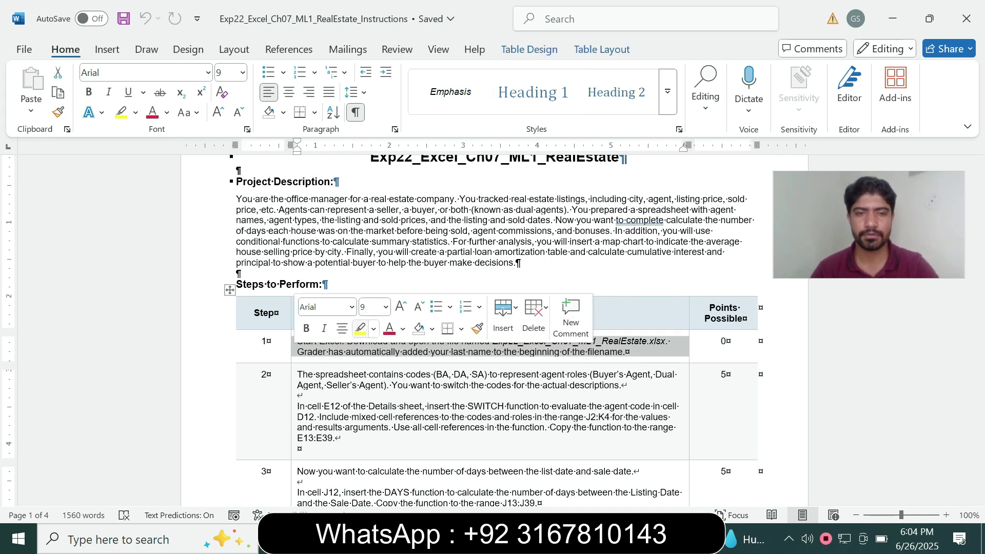
left_click(360, 329)
left_click(761, 343)
left_click_drag(978, 195, 978, 211)
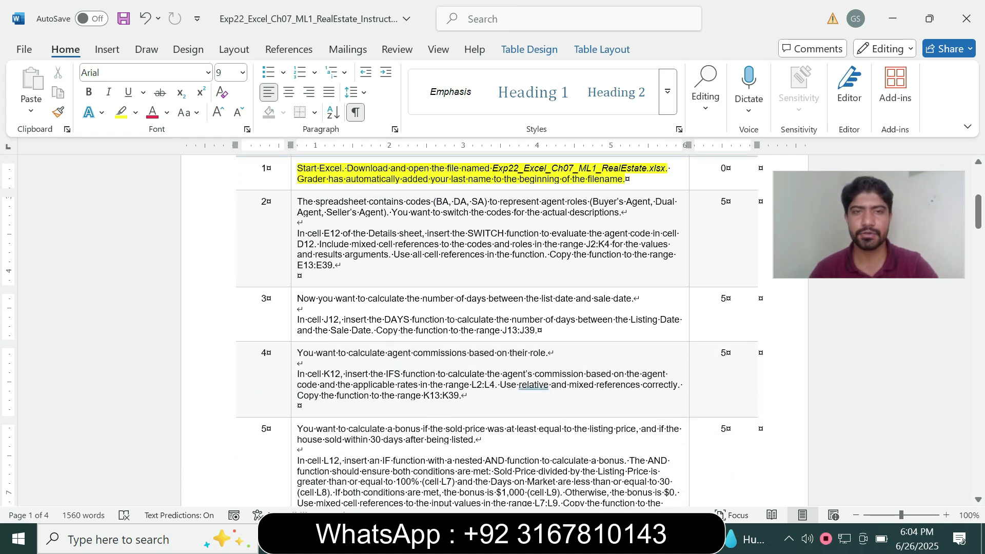
left_click_drag(978, 212, 978, 199)
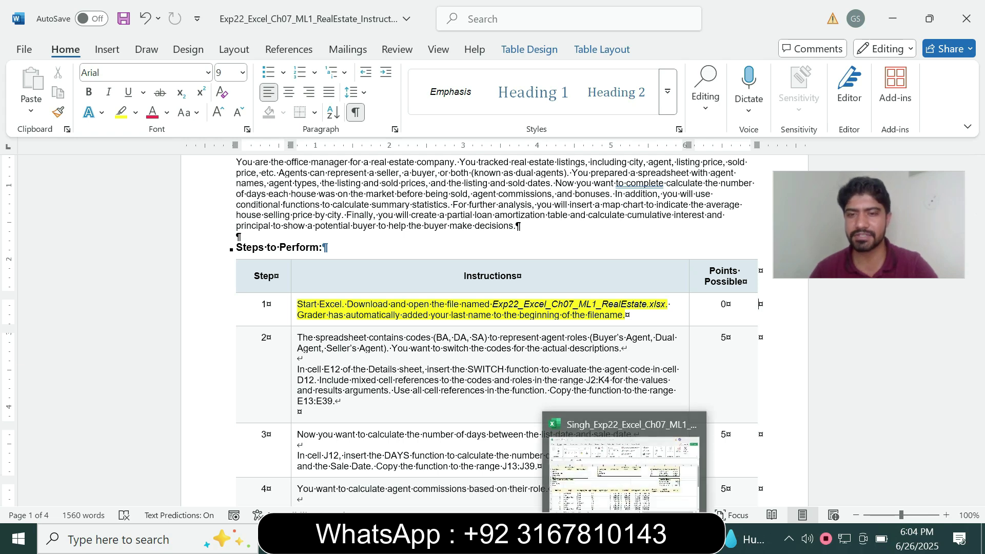
- Remove the yellow highlight from the step 1 instruction text
left_click(625, 539)
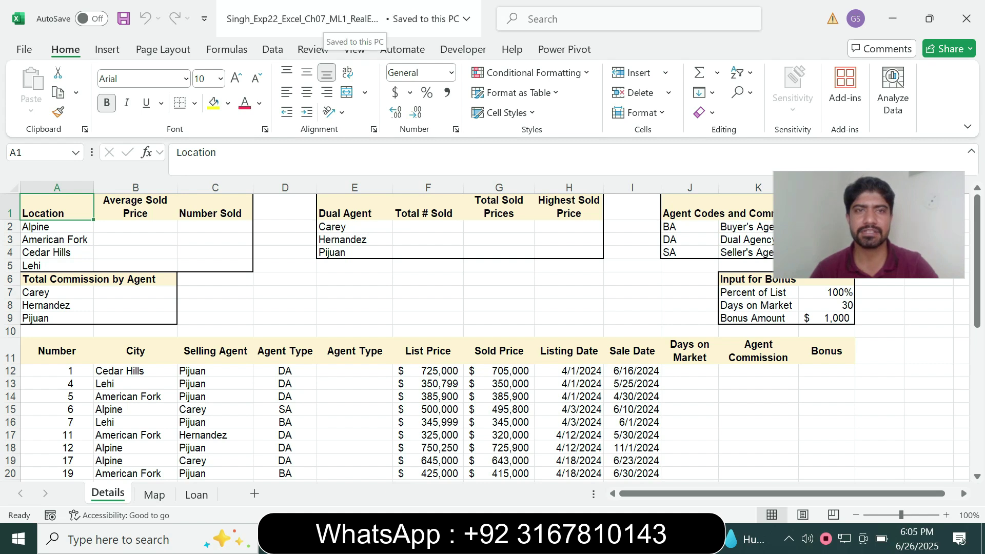
key("alt+Tab")
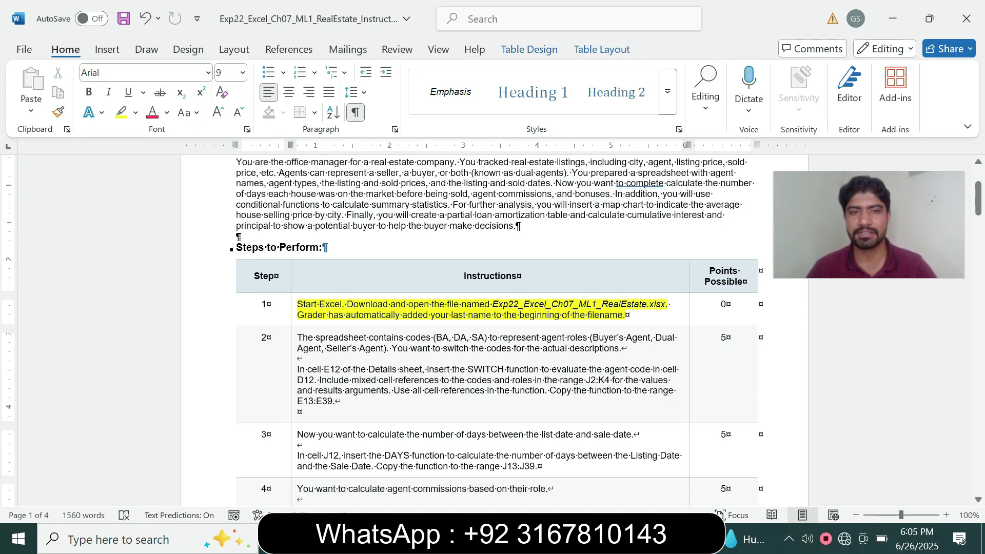
left_click(294, 311)
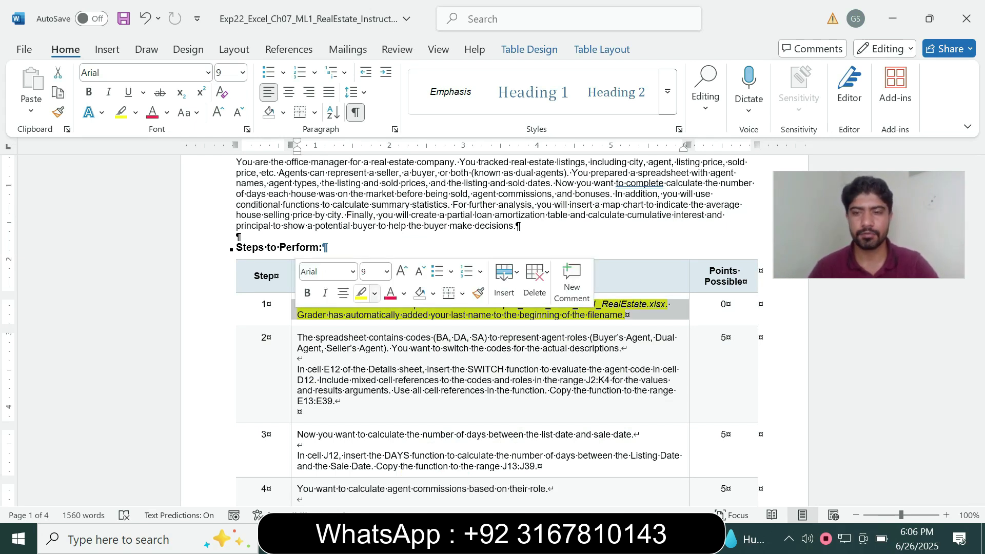
left_click(375, 294)
left_click(405, 417)
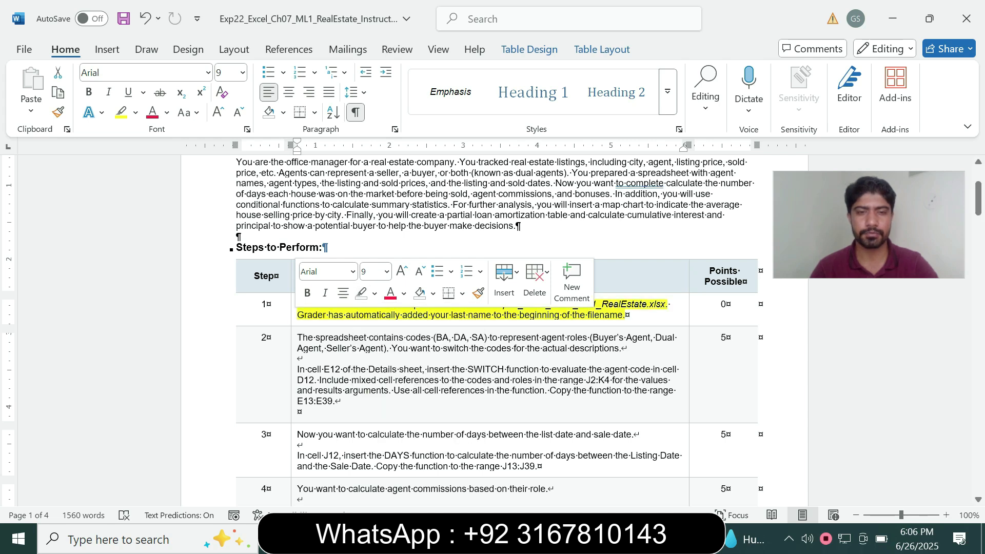
- Set the step 2 instruction text to 14 pt and highlight it in yellow
left_click(294, 369)
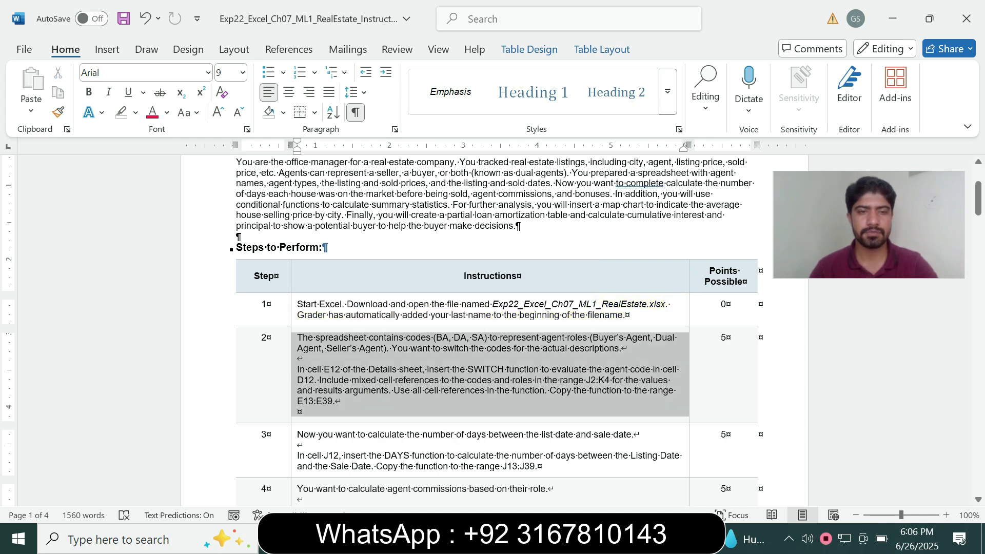
left_click(383, 340)
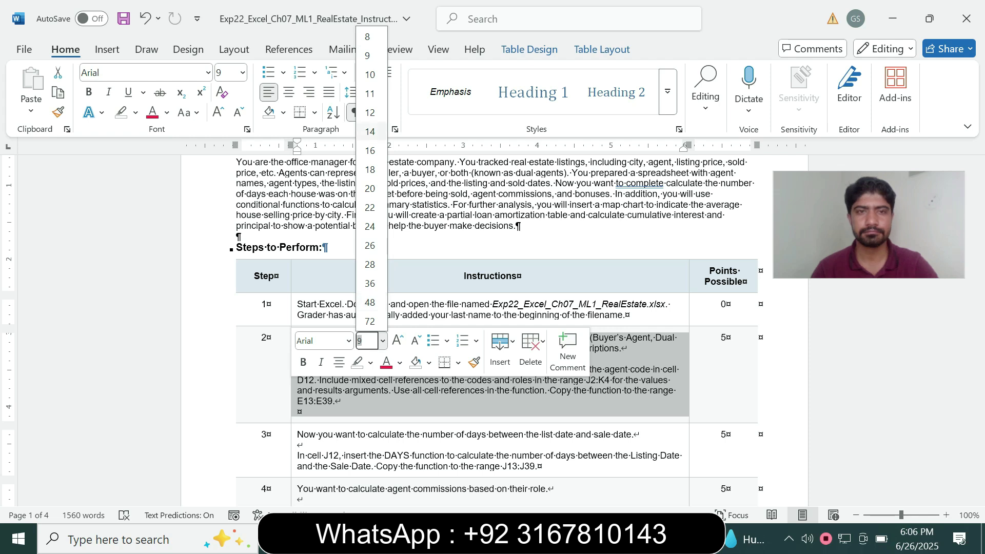
left_click(370, 131)
left_click(135, 112)
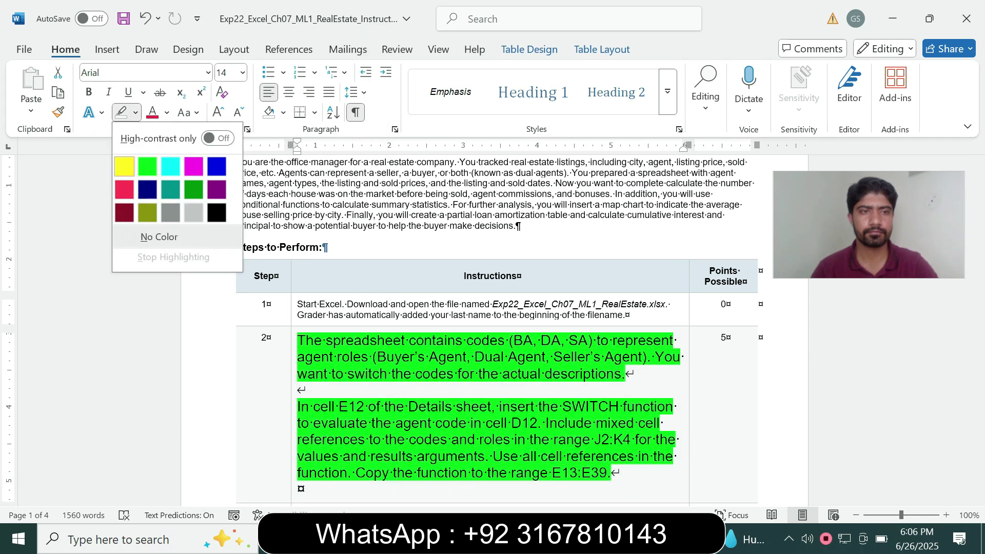
left_click(124, 166)
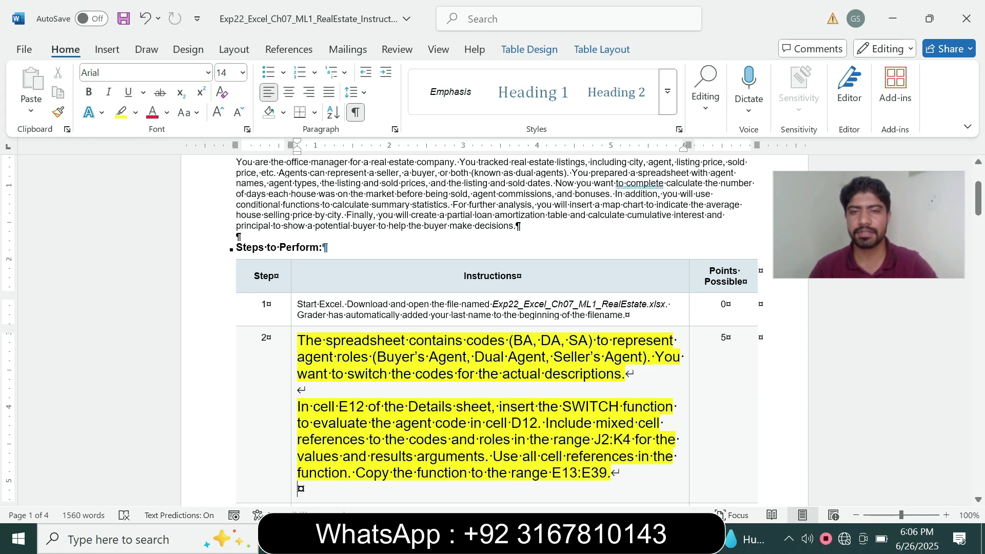
left_click_drag(978, 198, 978, 202)
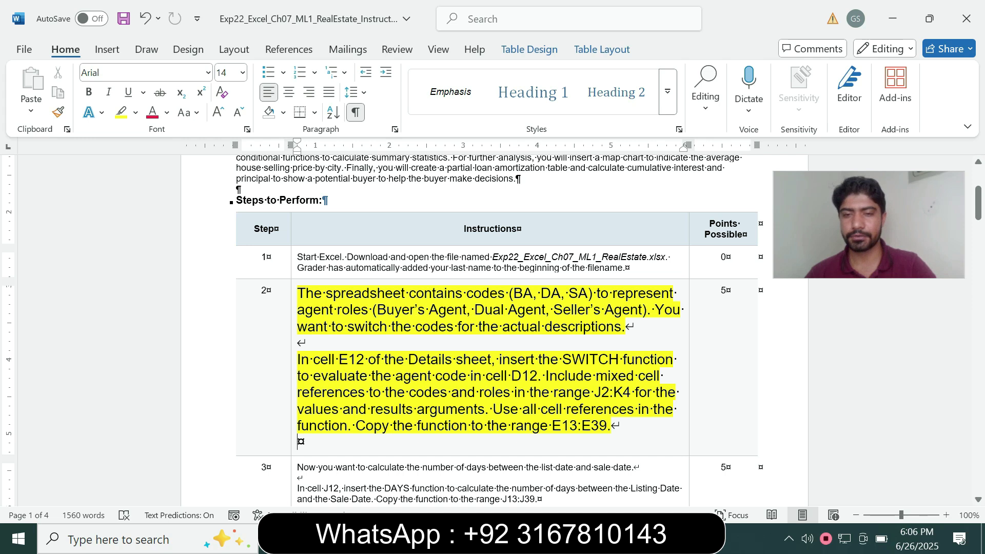
- Compare the step 2 SWITCH instructions with the Excel workbook's Details sheet and select cell E12 there
left_click_drag(312, 359, 455, 359)
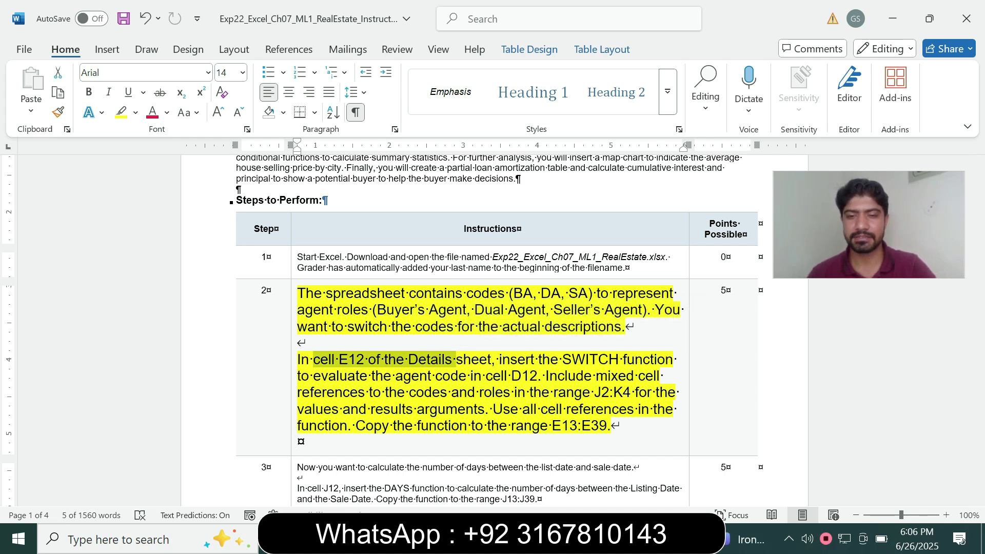
left_click(623, 462)
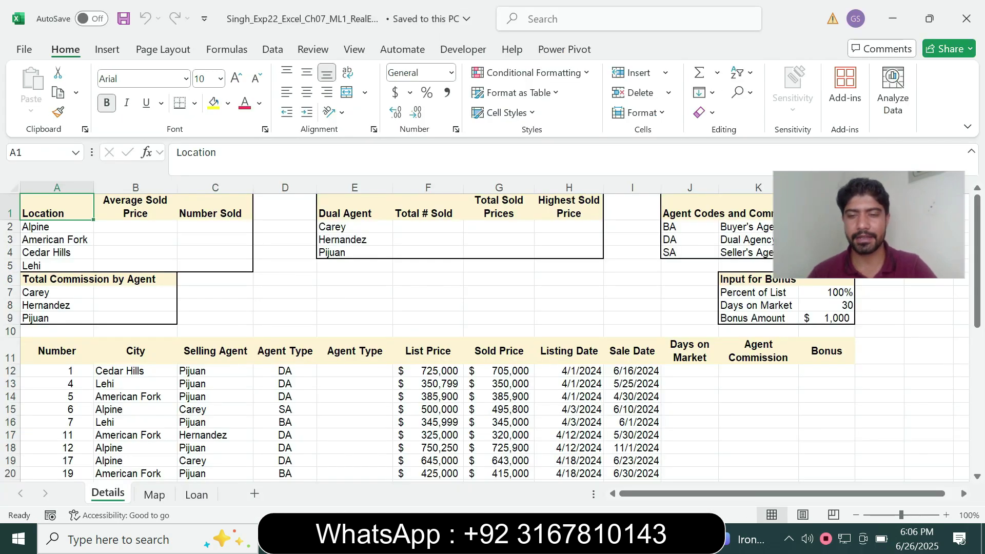
key("alt+Tab")
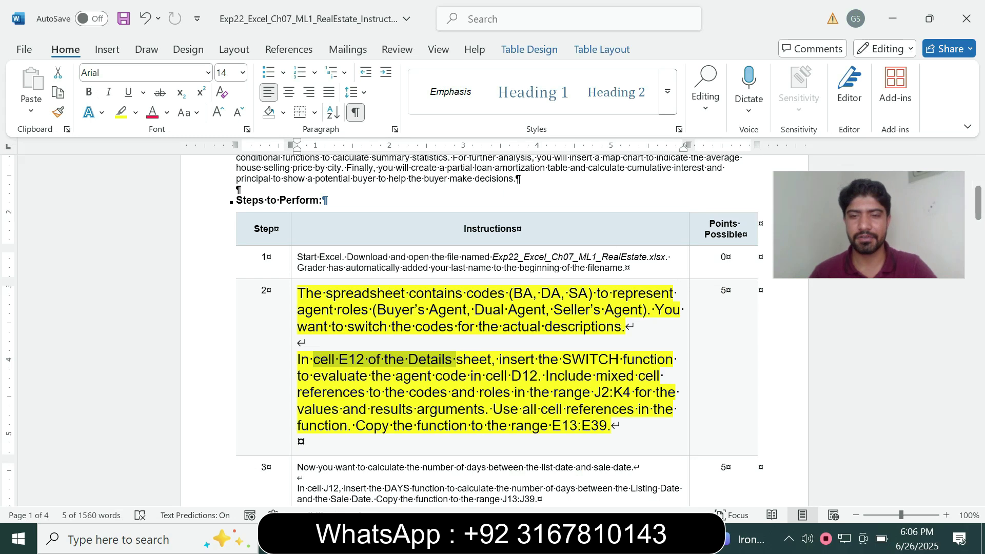
key("alt+Tab")
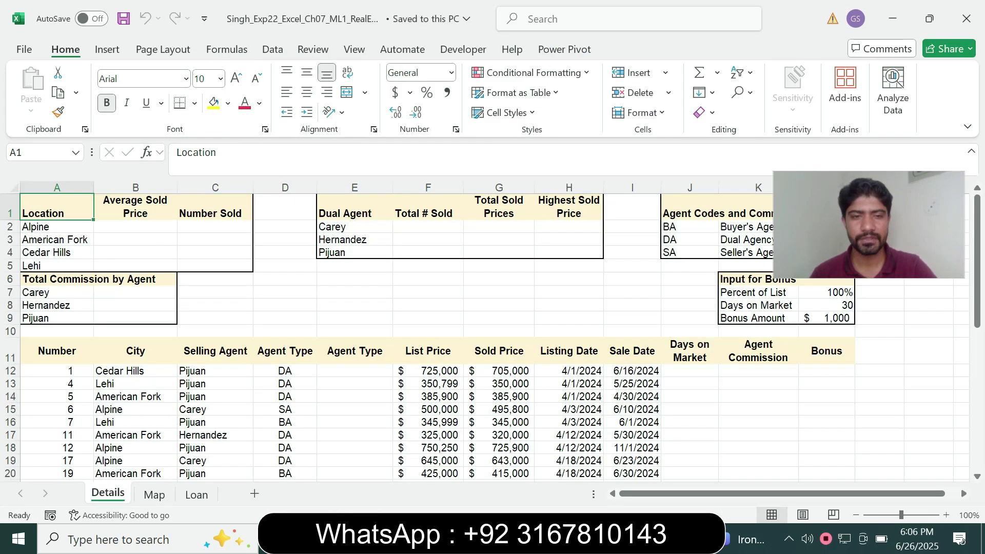
left_click(354, 371)
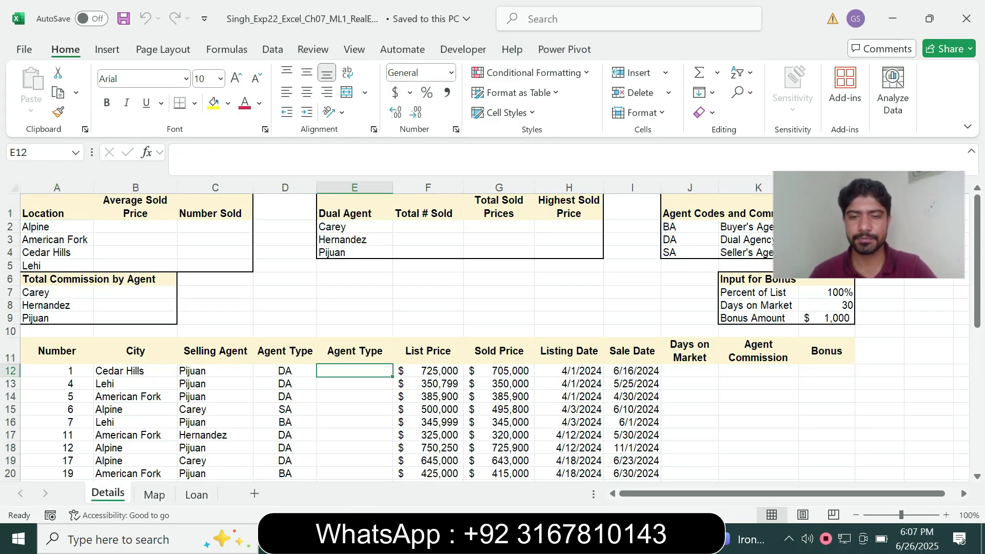
key("alt+Tab")
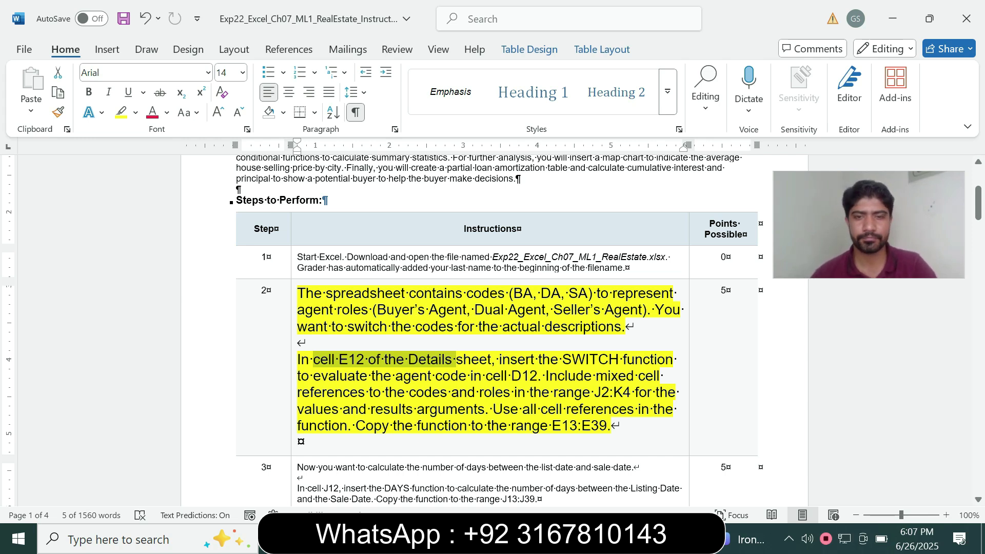
key("alt+Tab")
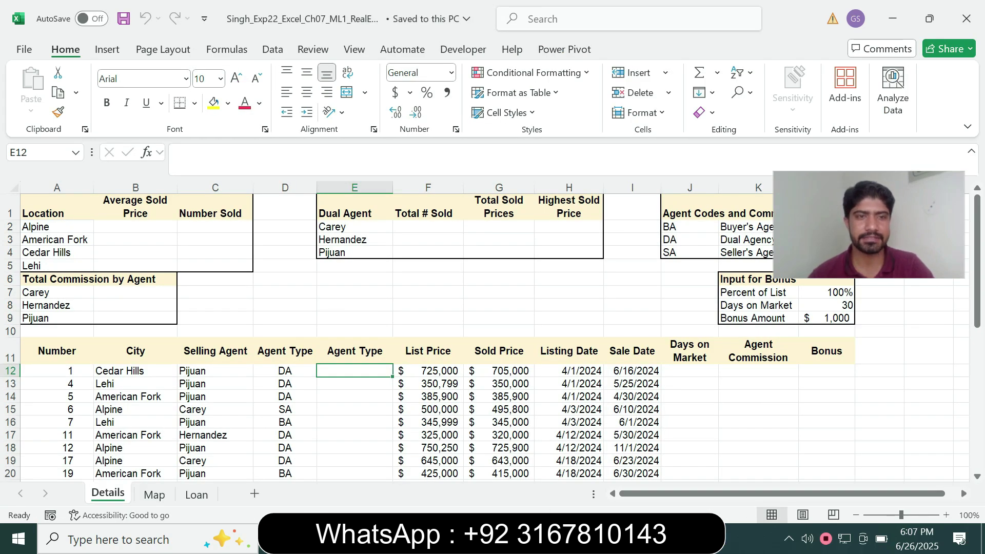
key("alt+Tab")
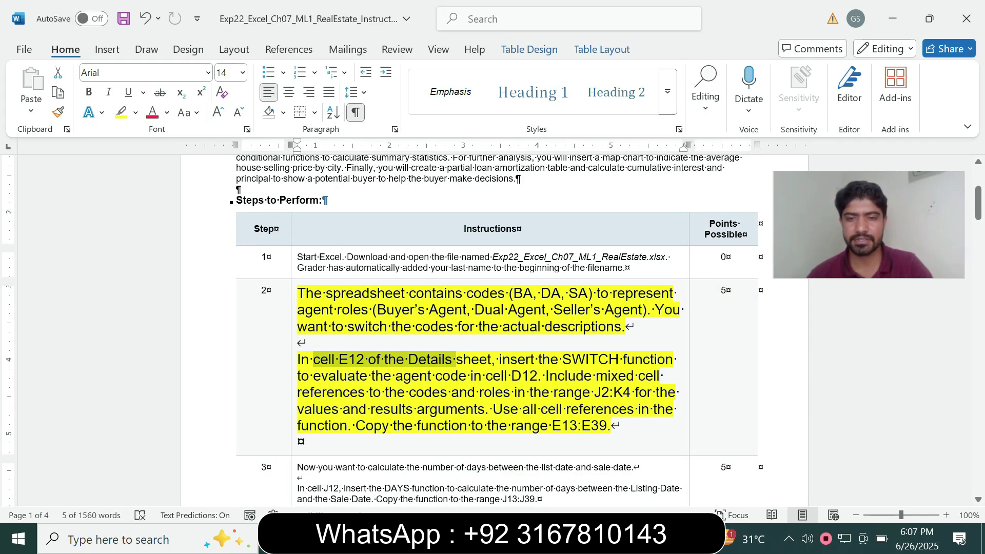
key("alt+Tab")
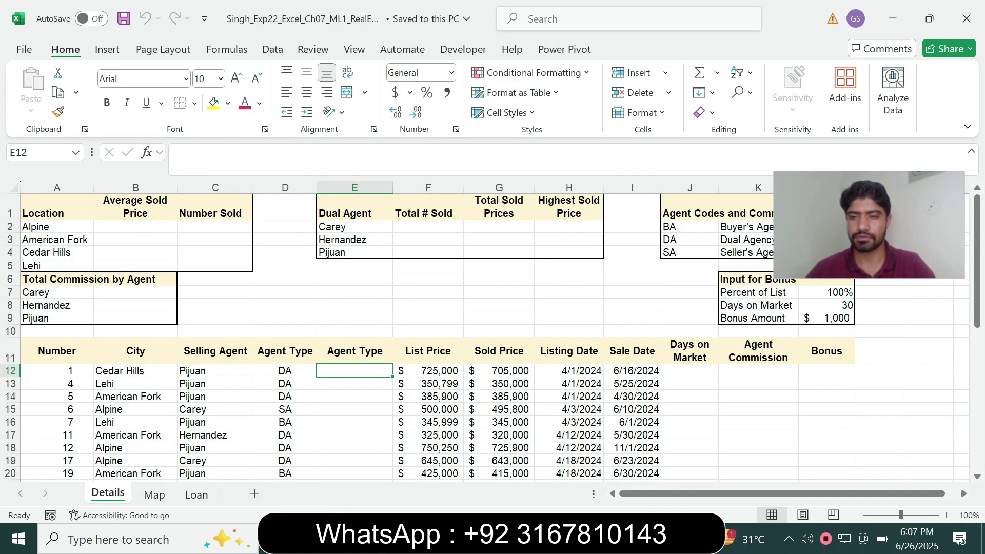
- Start a SWITCH function in cell E12 with the agent code in D12 as its expression
type("=sw")
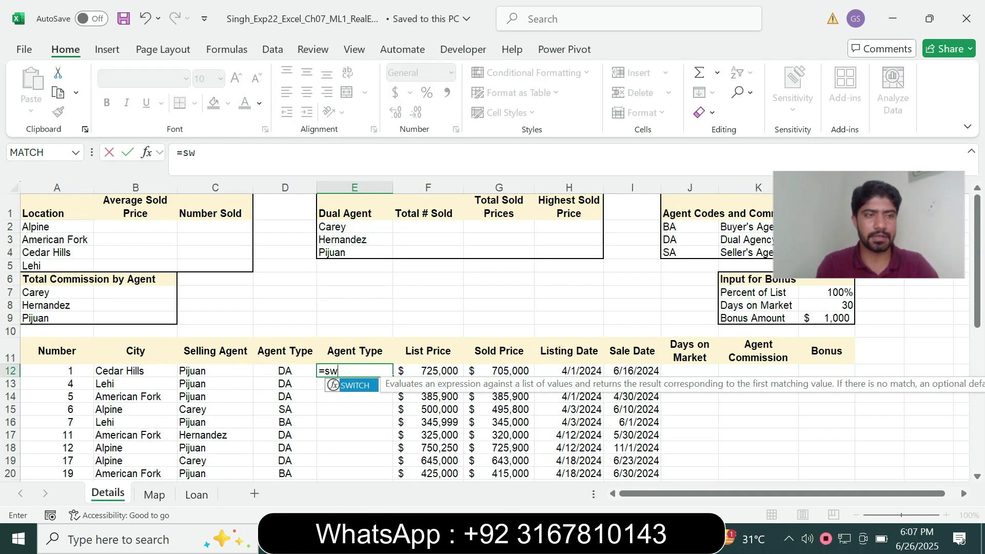
type("i")
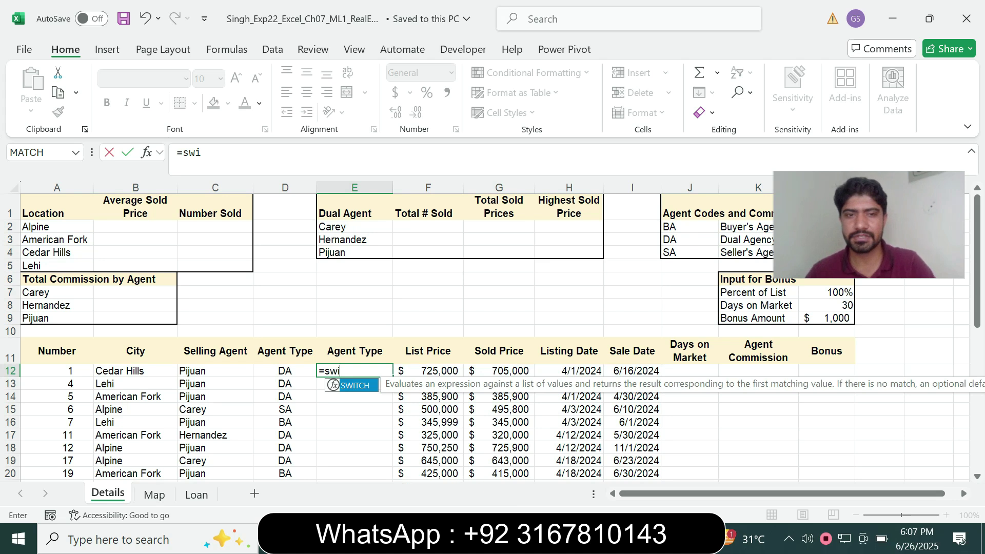
key("Tab")
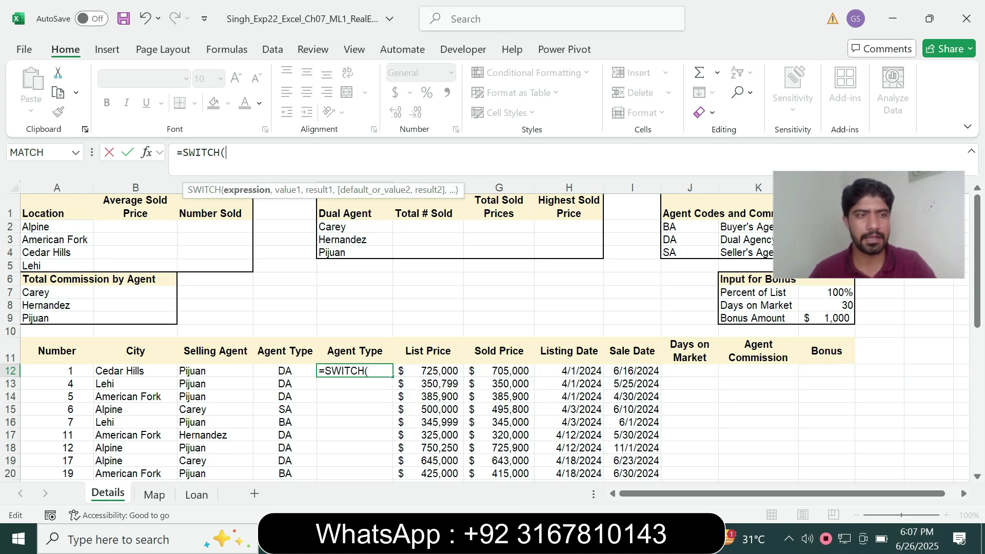
key("alt+Tab")
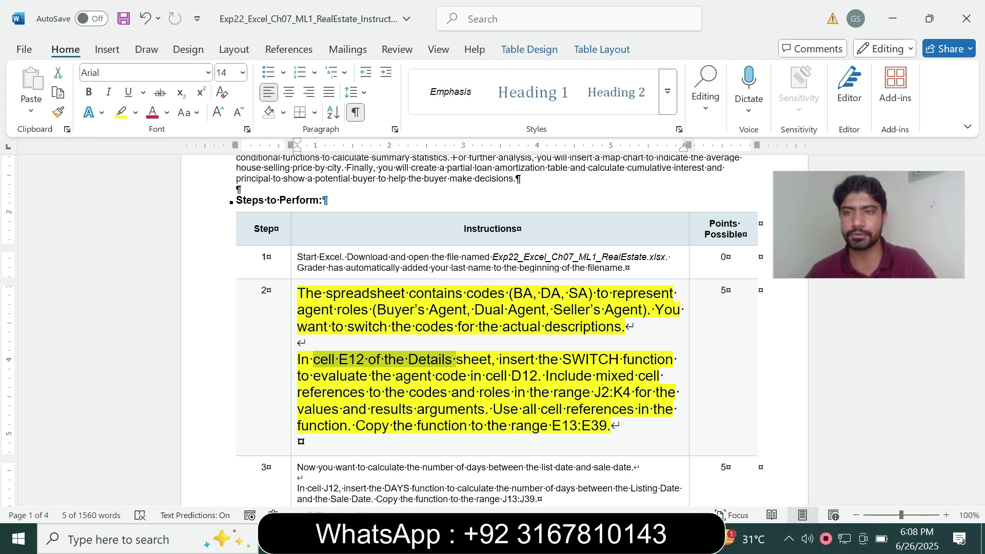
key("alt+Tab")
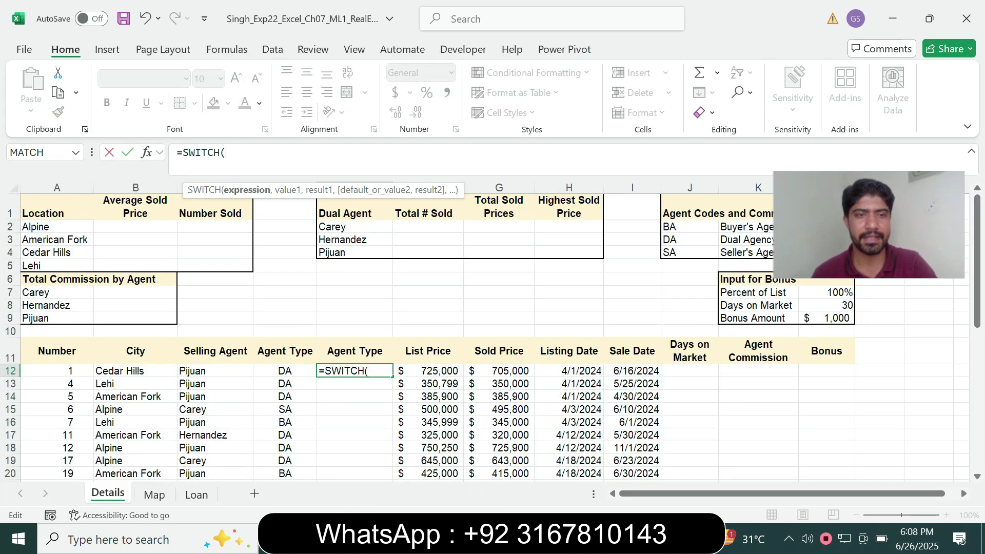
left_click(284, 371)
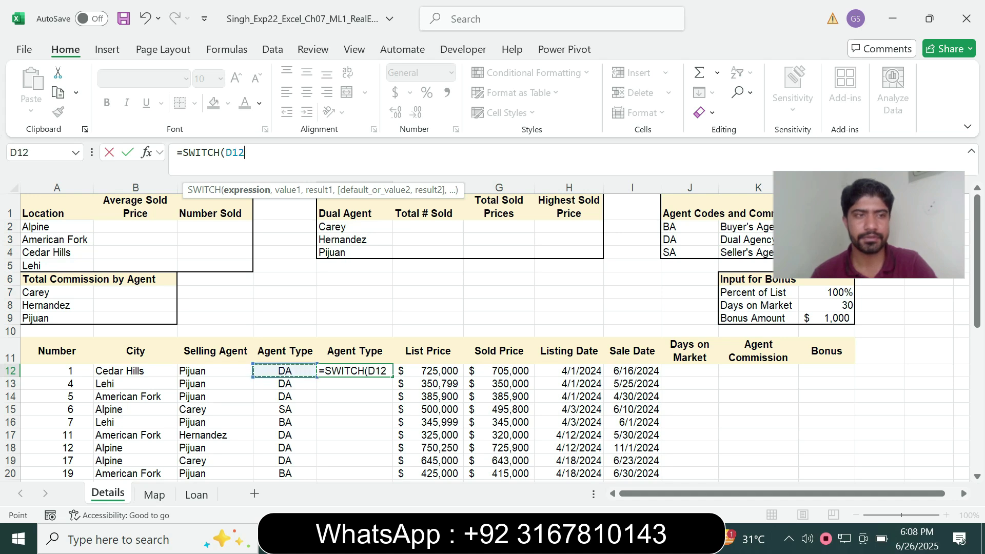
type(",")
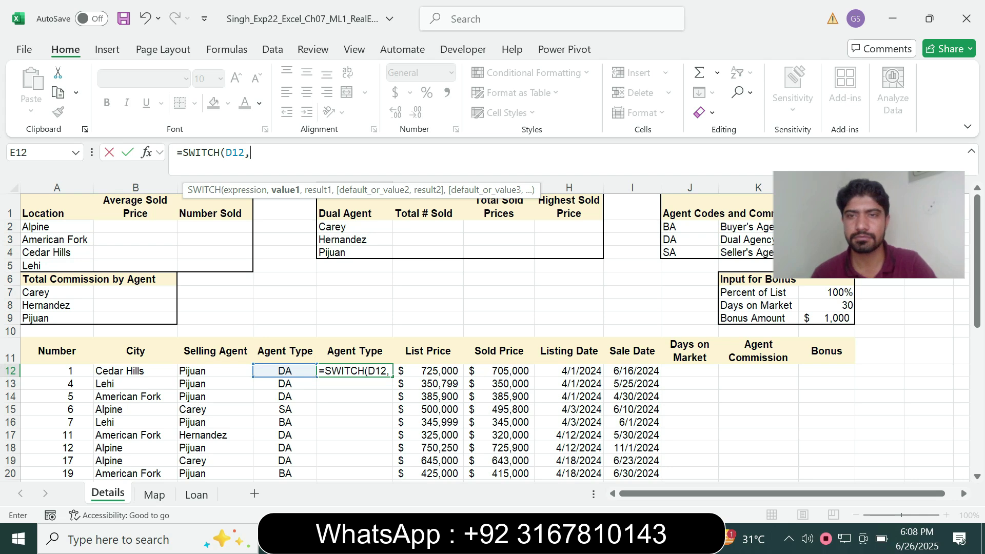
- Add the absolute references $J$2 and $K$2 as the first value and result of the SWITCH function
left_click(690, 226)
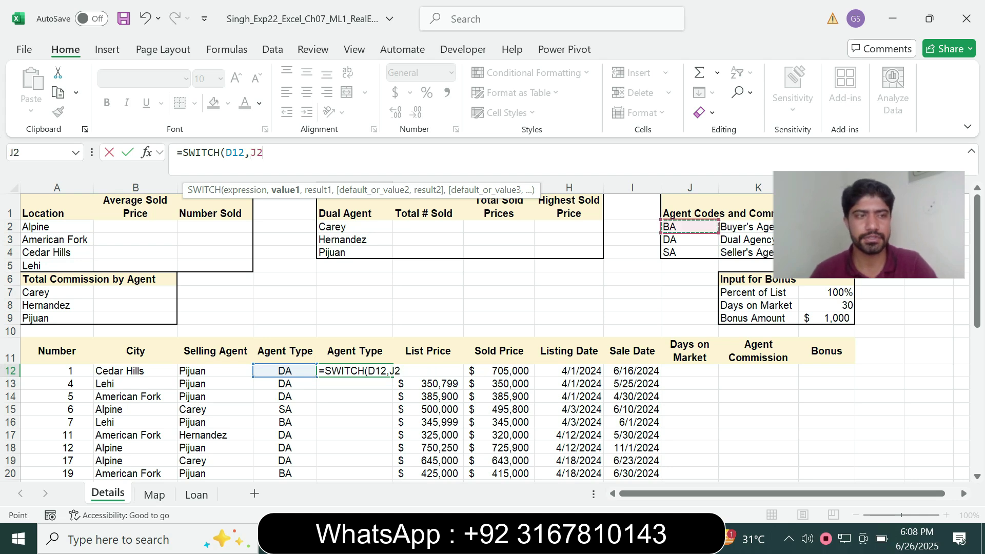
key("F4")
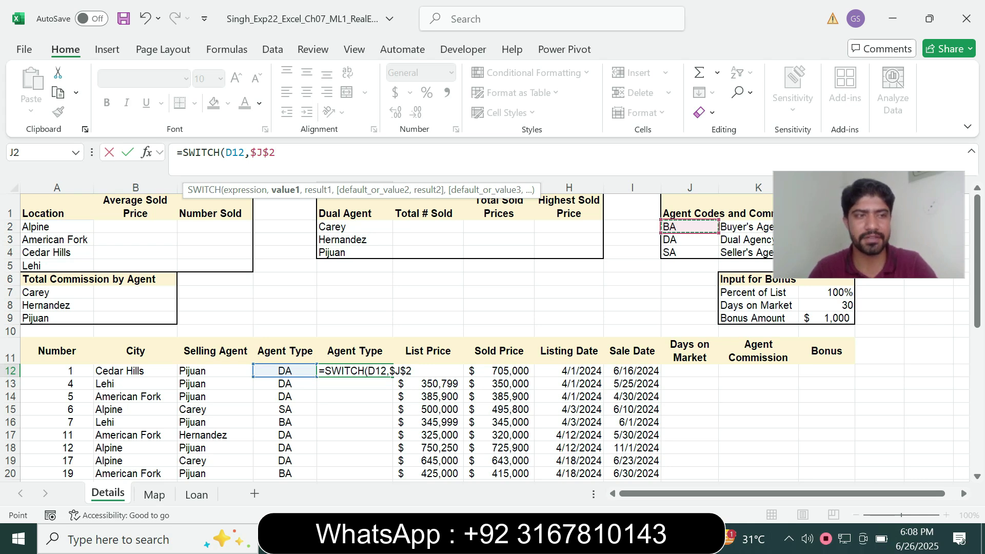
type(",")
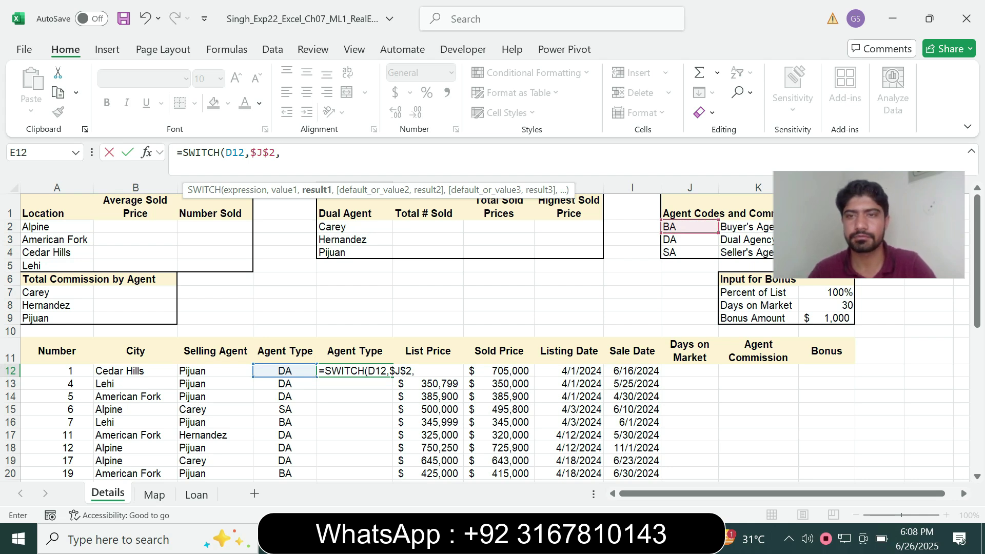
left_click(747, 226)
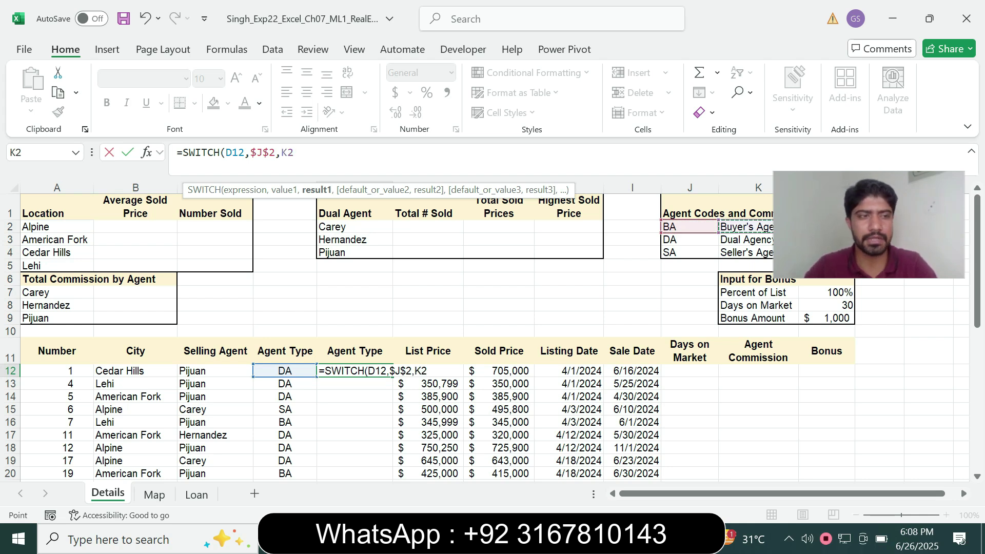
key("F4")
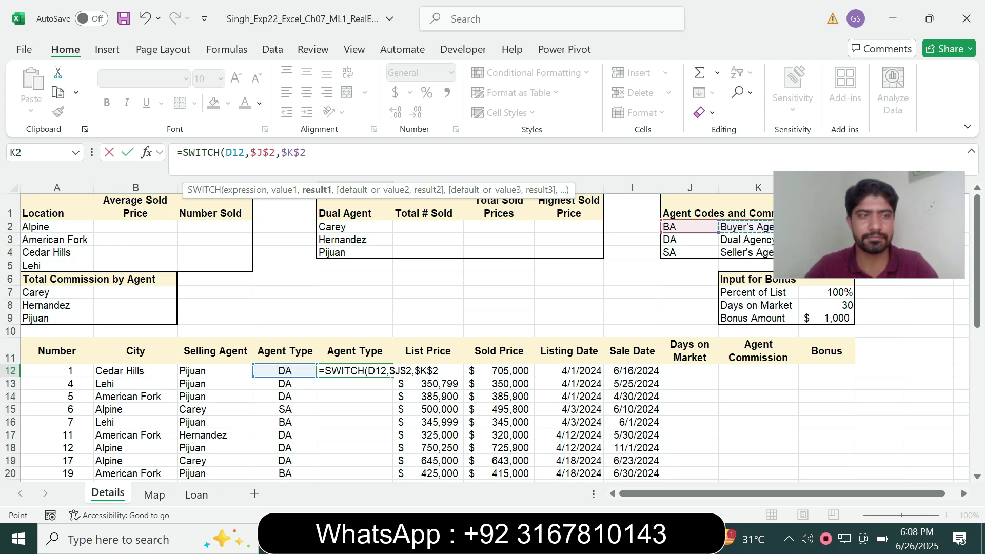
type(",")
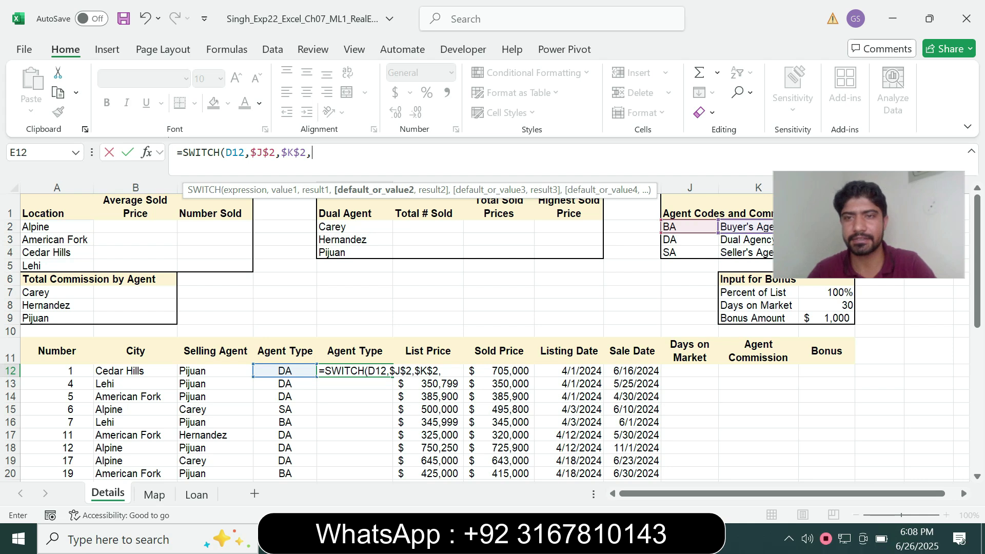
- Add the absolute references $J$3 and $K$3 as the second value and result of the SWITCH function
left_click(689, 239)
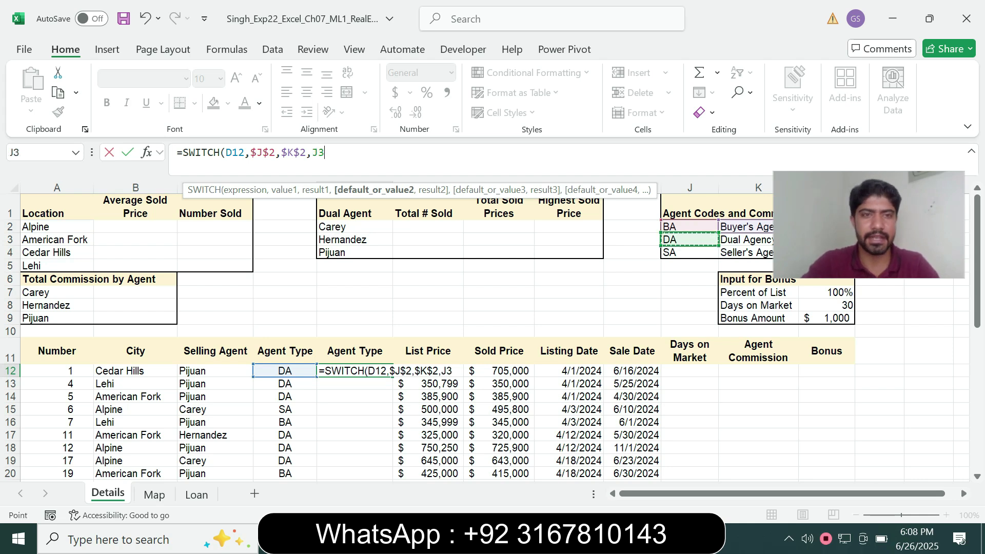
key("F4")
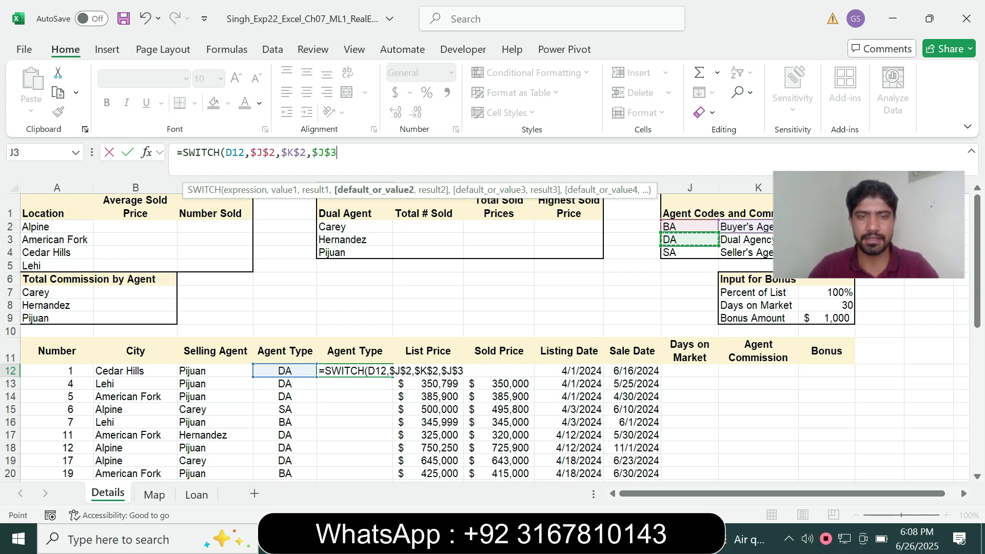
type(",")
left_click(747, 239)
key("F4")
left_click(689, 252)
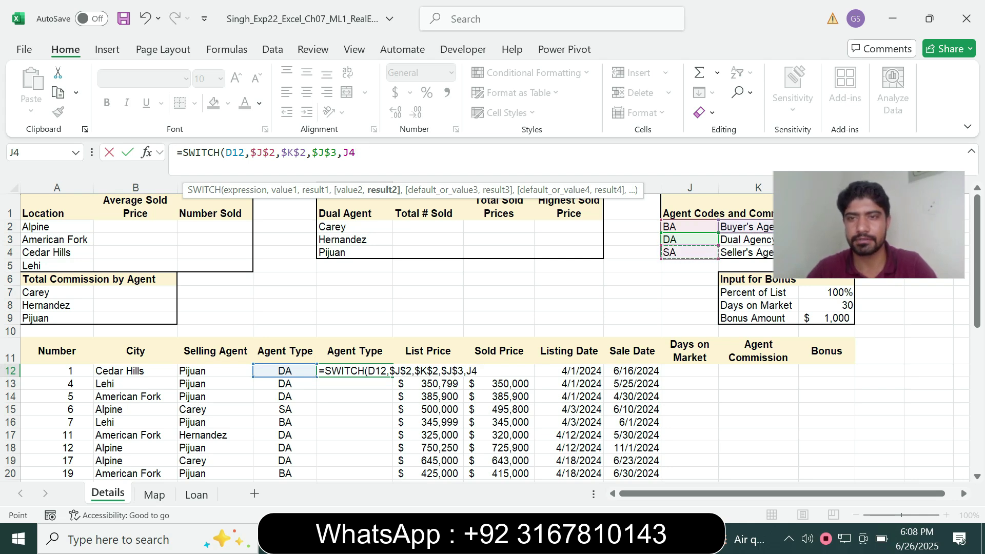
left_click(747, 240)
key("F4")
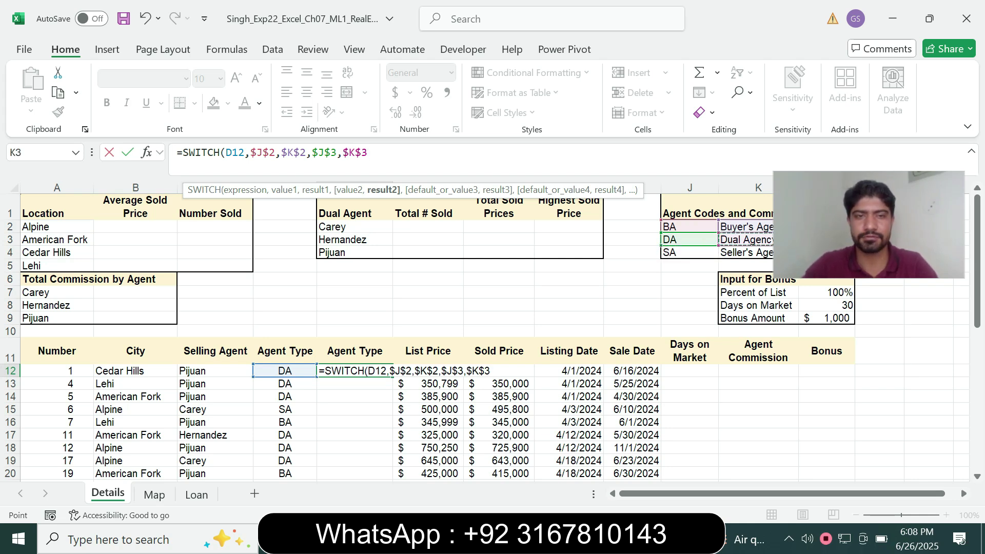
type(",")
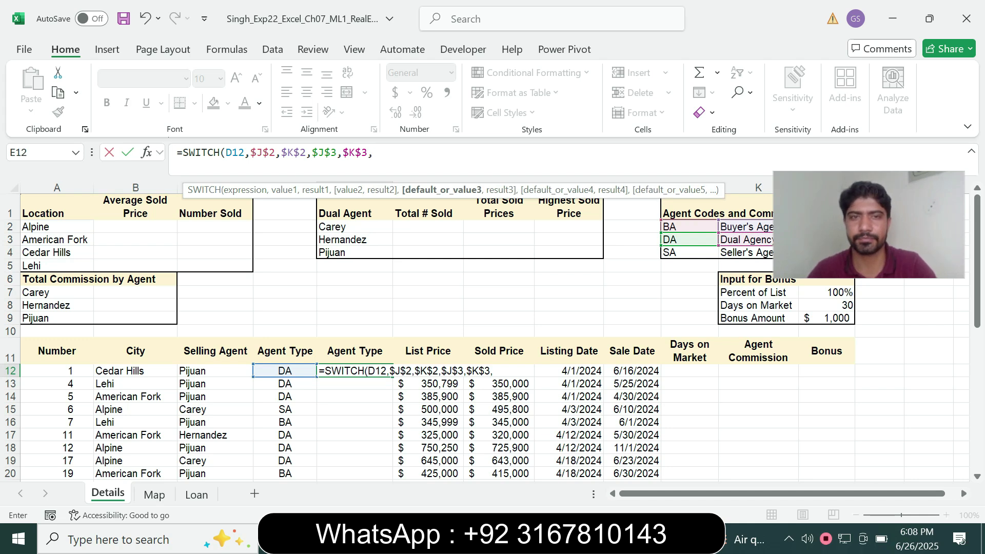
- Complete the E12 SWITCH formula with $J$4 and $K$4 as the third value and result, and return to the instructions document
left_click(689, 253)
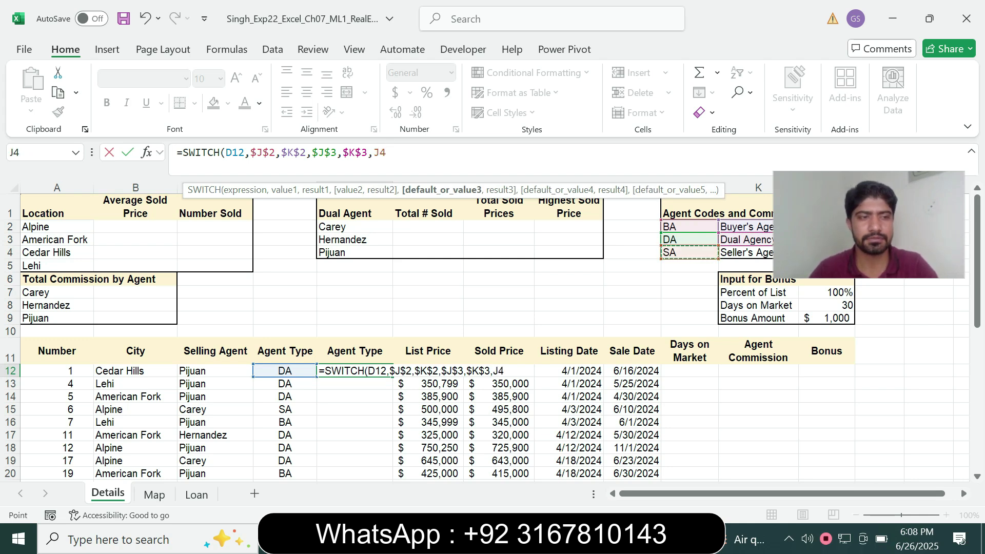
key("F4")
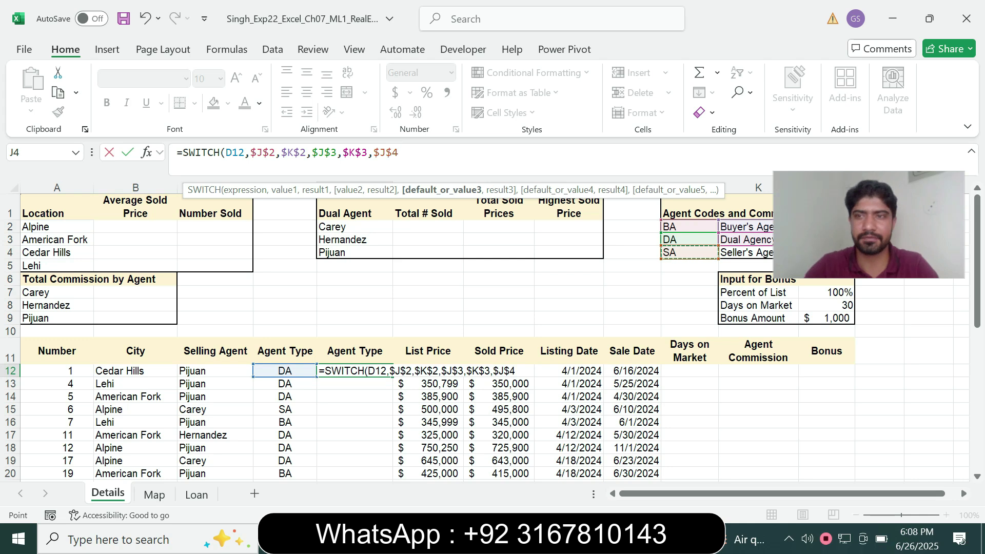
type(",")
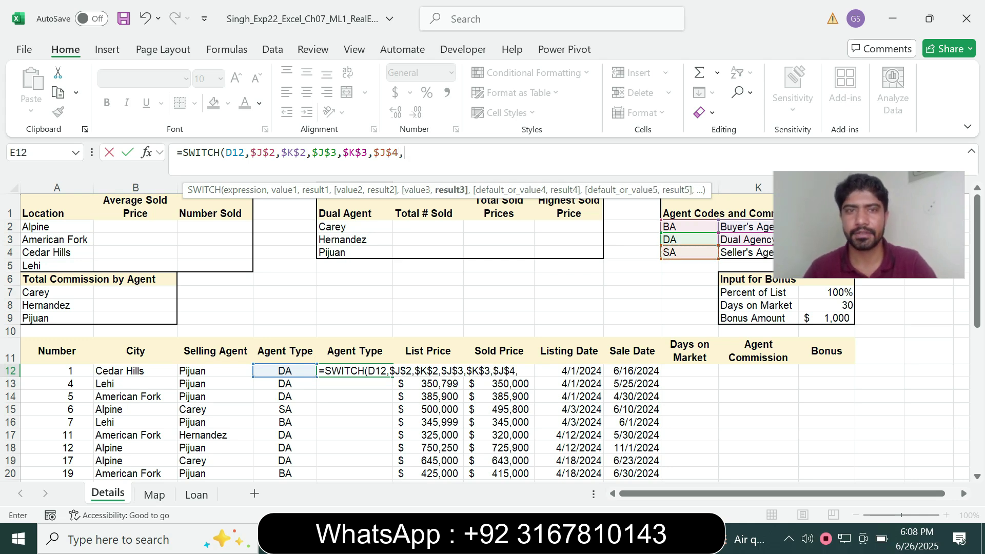
left_click(744, 253)
key("F4")
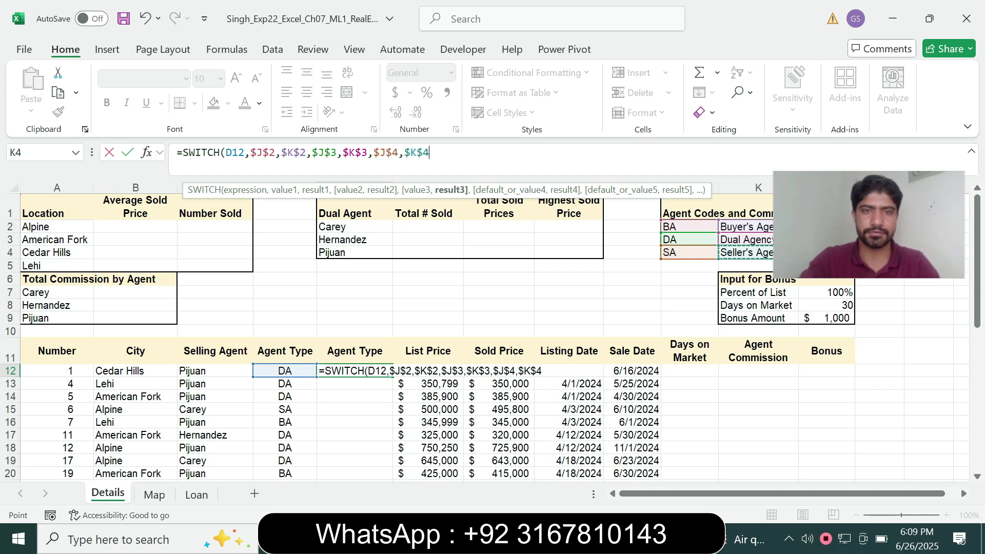
type(")")
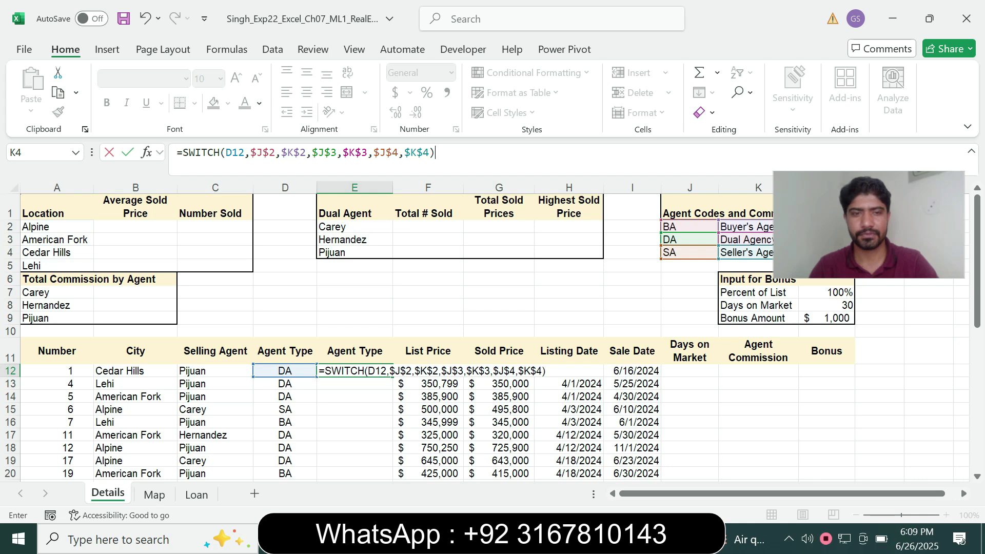
key("Return")
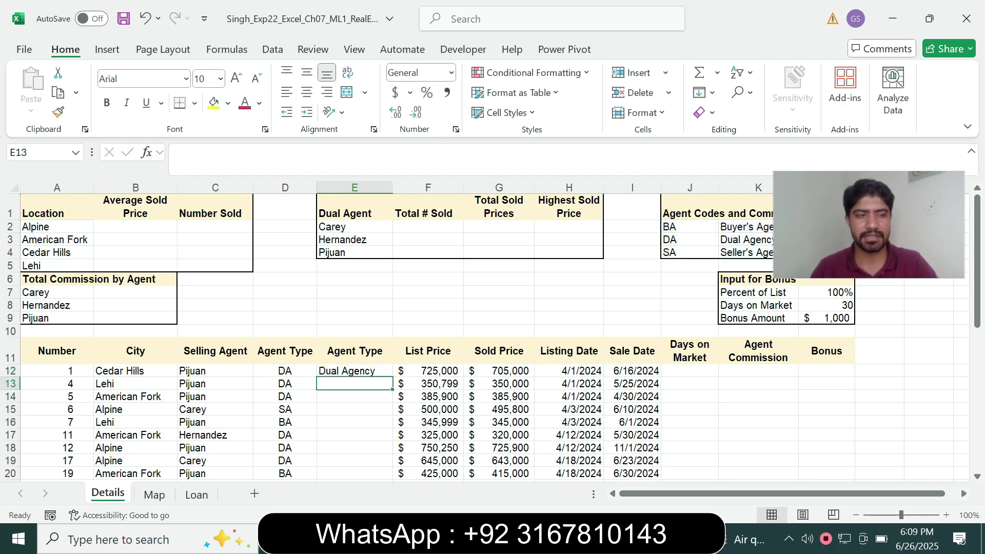
key("Up")
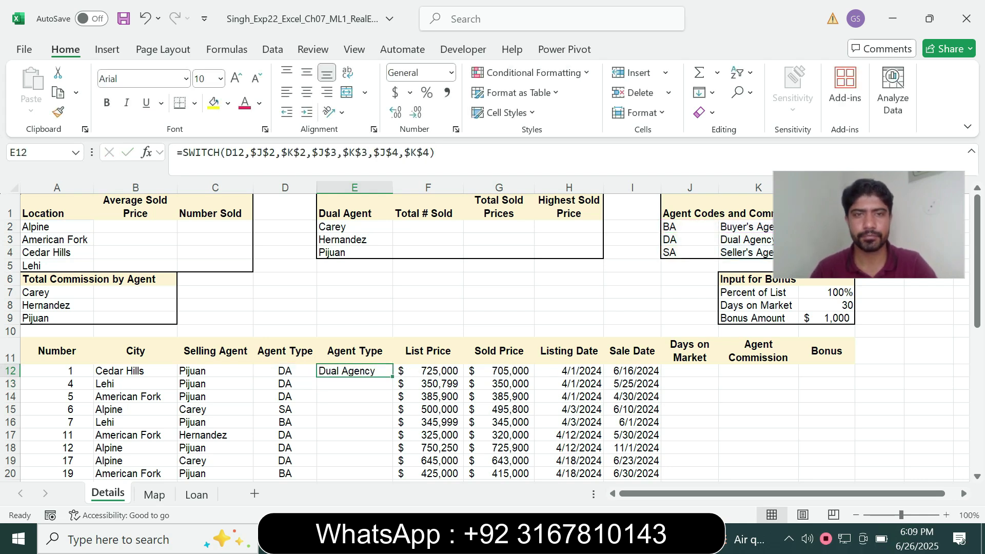
key("alt+Tab")
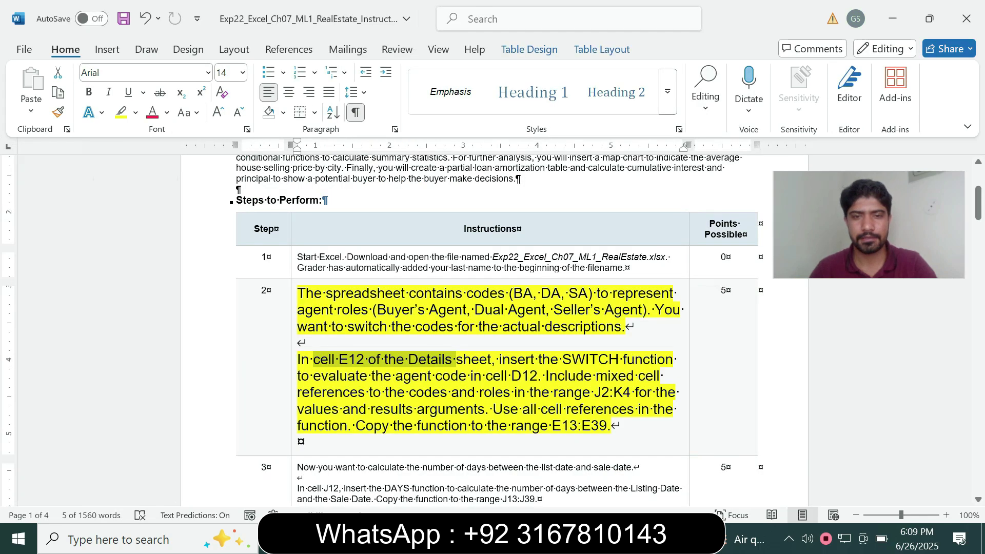
- Check the end of step 2's instructions, switch to the Excel workbook, and copy the SWITCH formula from E12 down through E39
left_click_drag(494, 409, 638, 409)
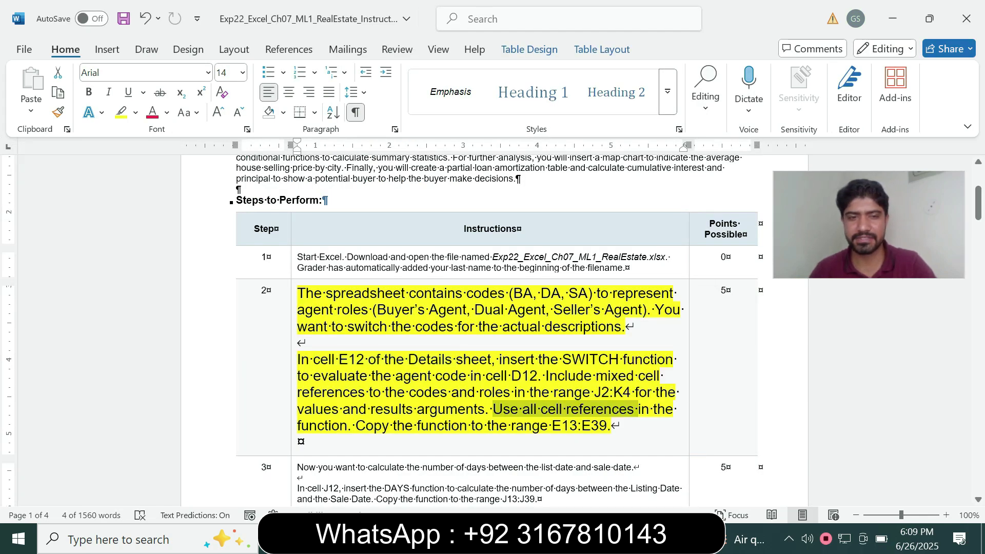
left_click(354, 426)
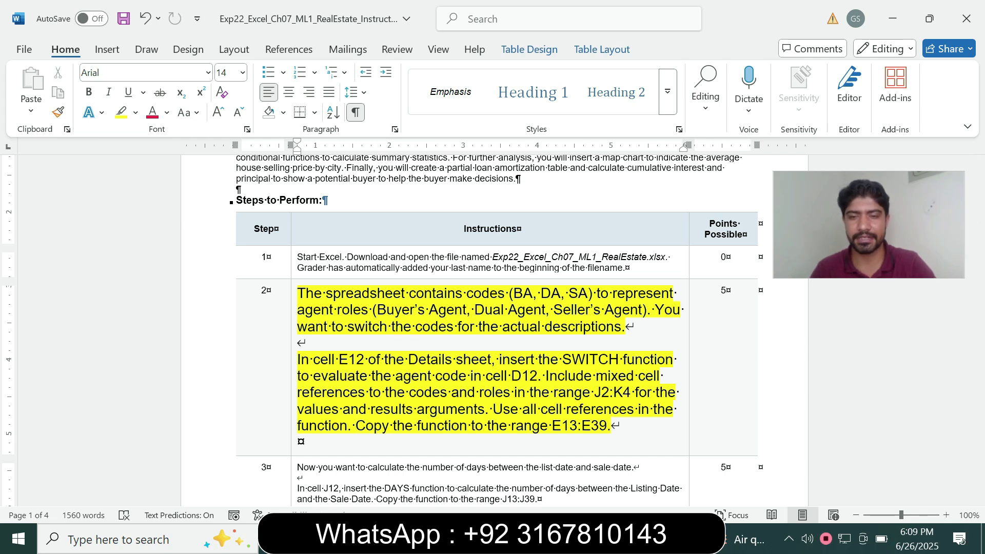
key("alt+Tab")
left_click_drag(393, 377, 391, 462)
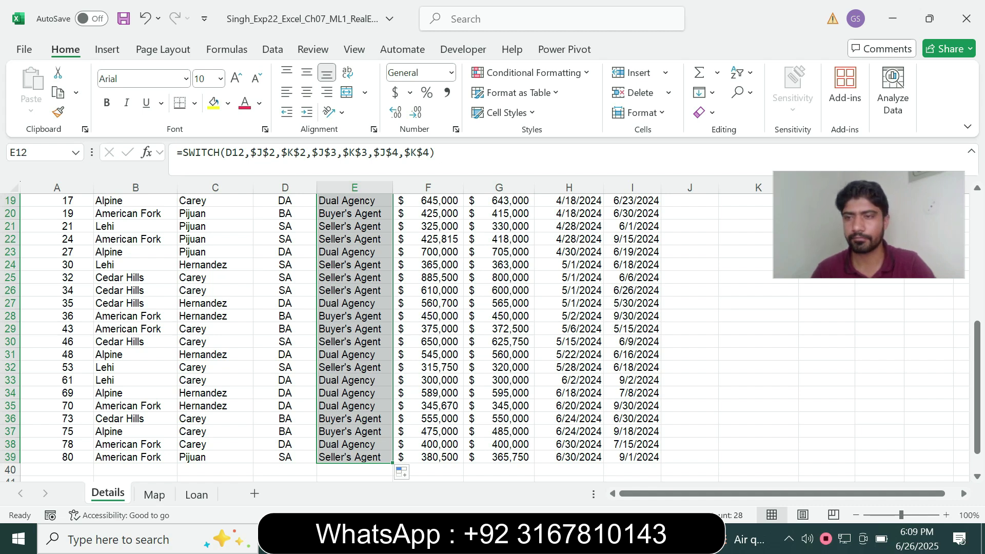
scroll(490, 337, "up", 6)
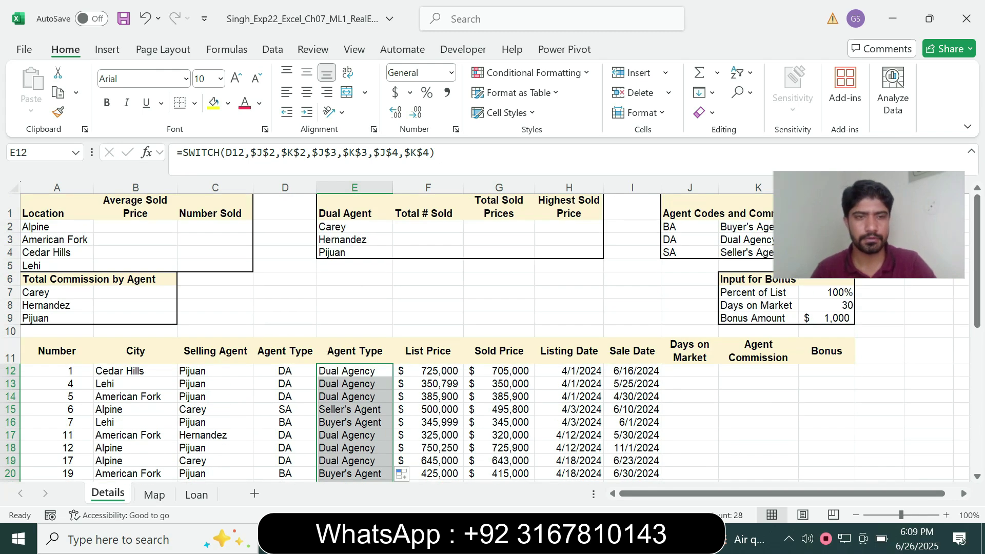
- Switch to the Word instructions and restore step 2's text to 9 pt with no highlight color
key("alt+Tab")
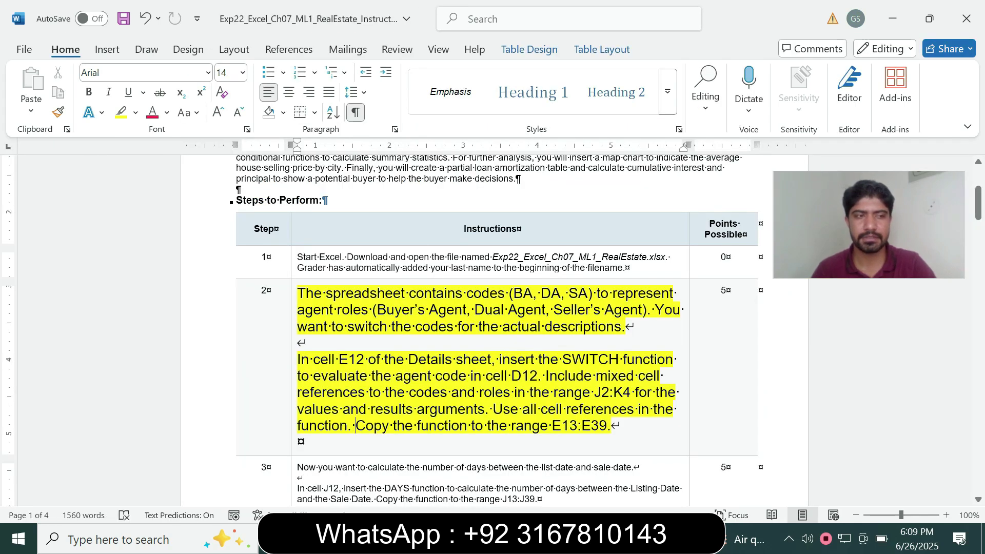
left_click(294, 369)
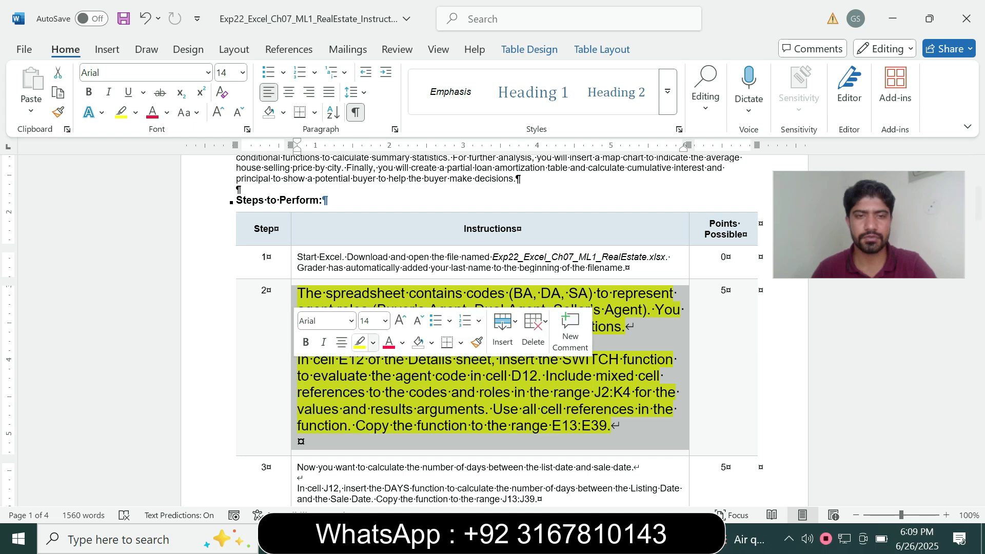
left_click(385, 321)
left_click(369, 35)
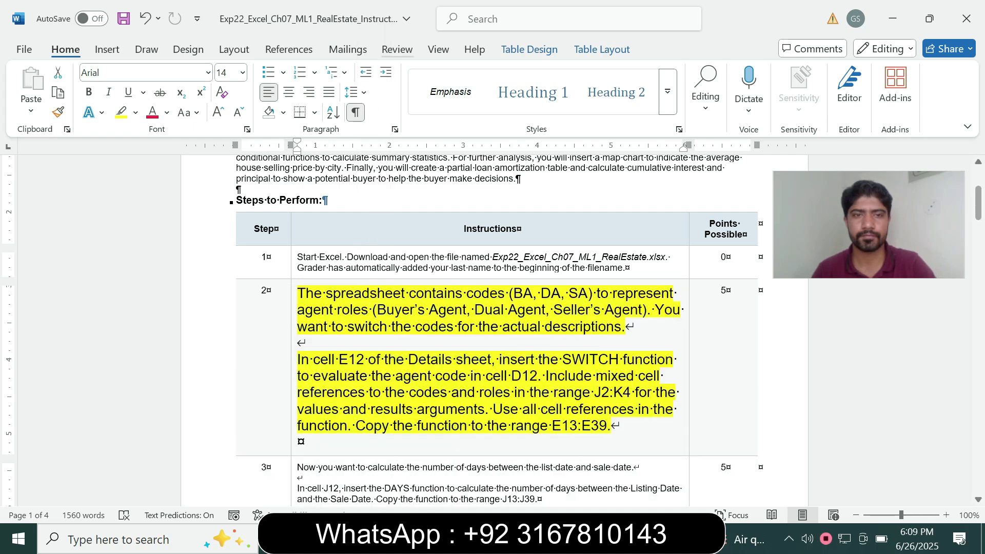
left_click(135, 113)
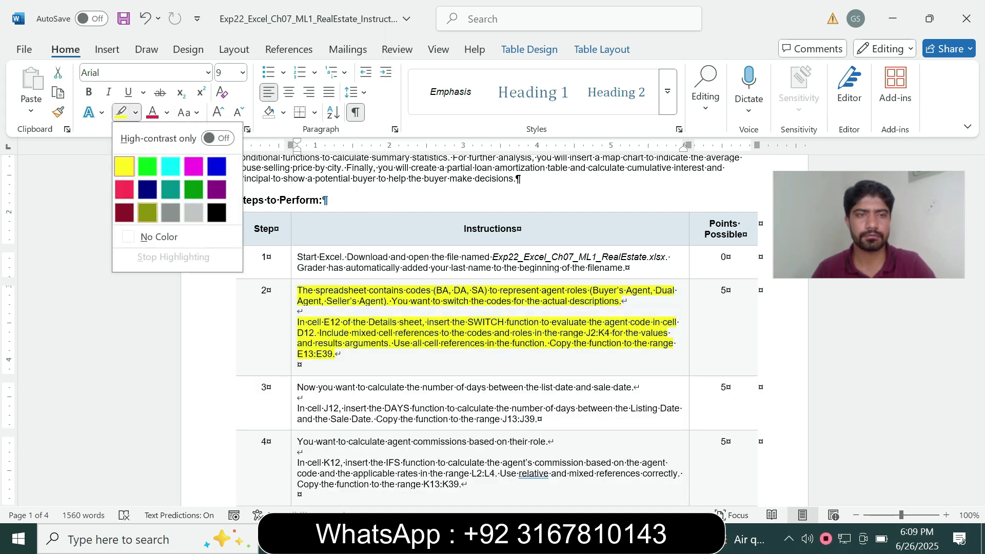
left_click(156, 236)
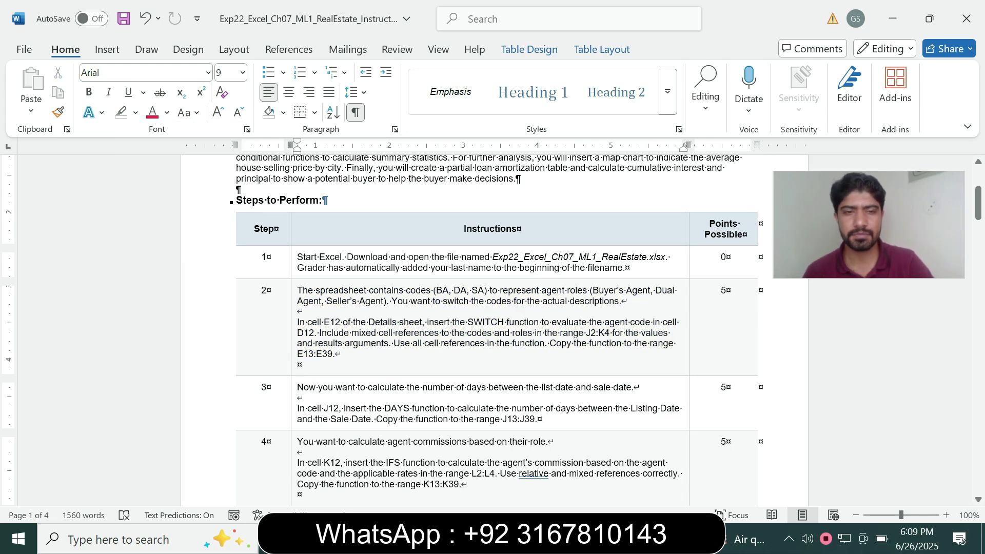
- Enlarge step 3's instruction text to 16 pt and highlight it in turquoise
left_click(294, 410)
left_click(386, 363)
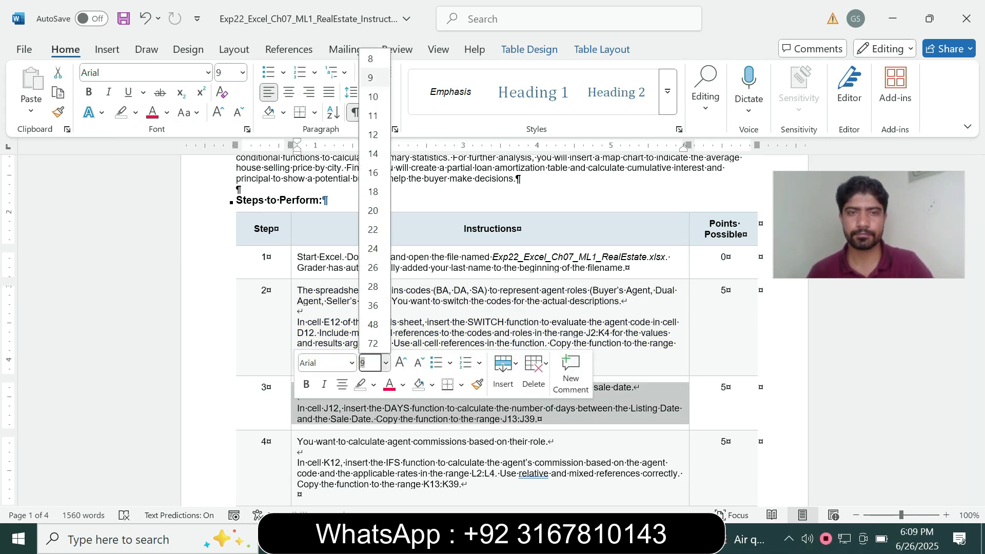
left_click(373, 173)
left_click(136, 112)
left_click(171, 166)
left_click_drag(978, 204, 978, 215)
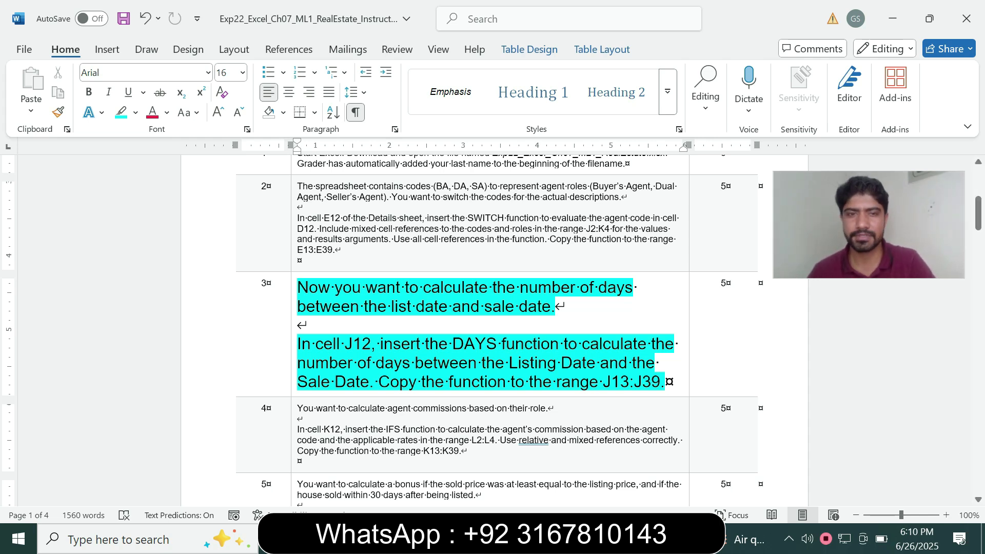
- Following step 3's instructions, start a DAYS function in cell J12 of the Details sheet in the Excel workbook
left_click_drag(324, 344, 424, 343)
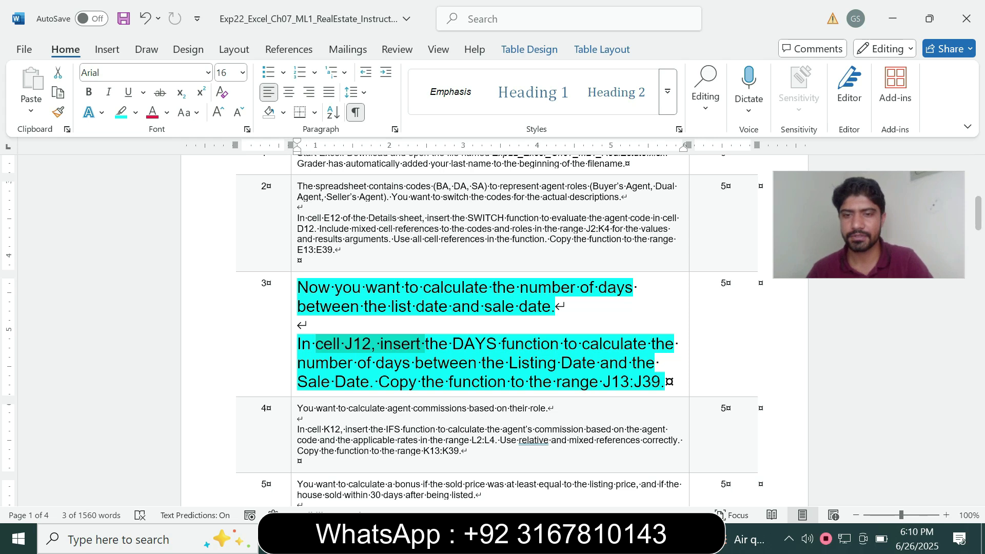
key("alt+Tab")
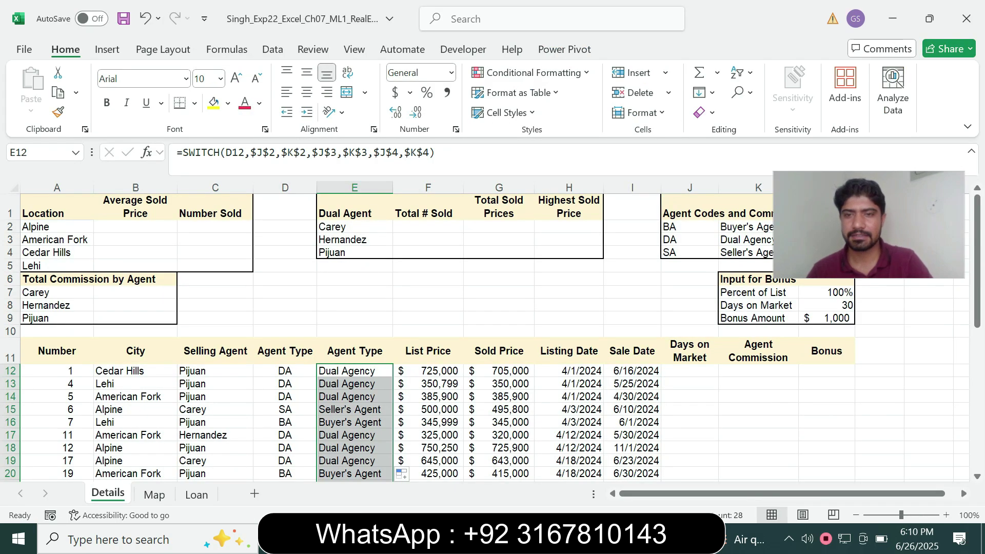
left_click(689, 384)
left_click(689, 370)
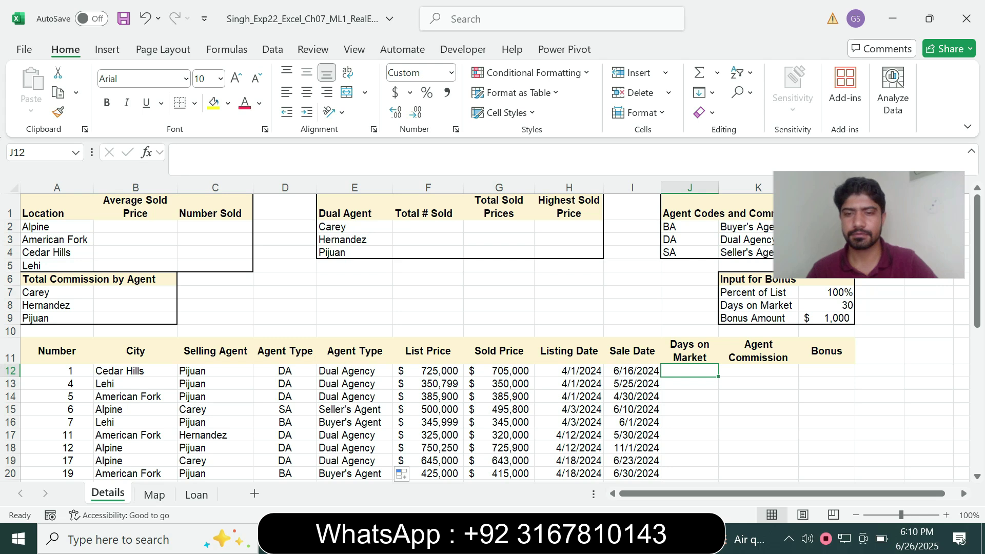
key("alt+Tab")
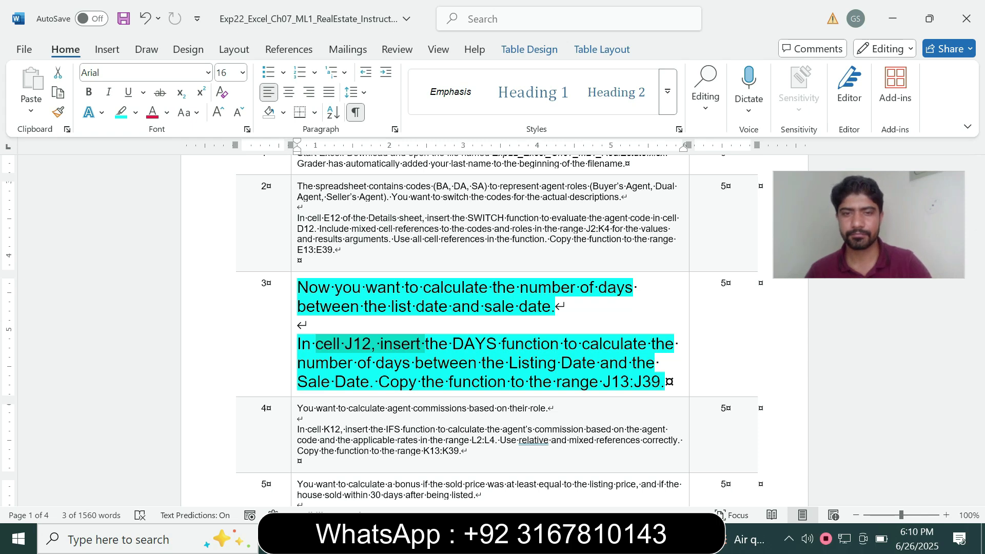
key("alt+Tab")
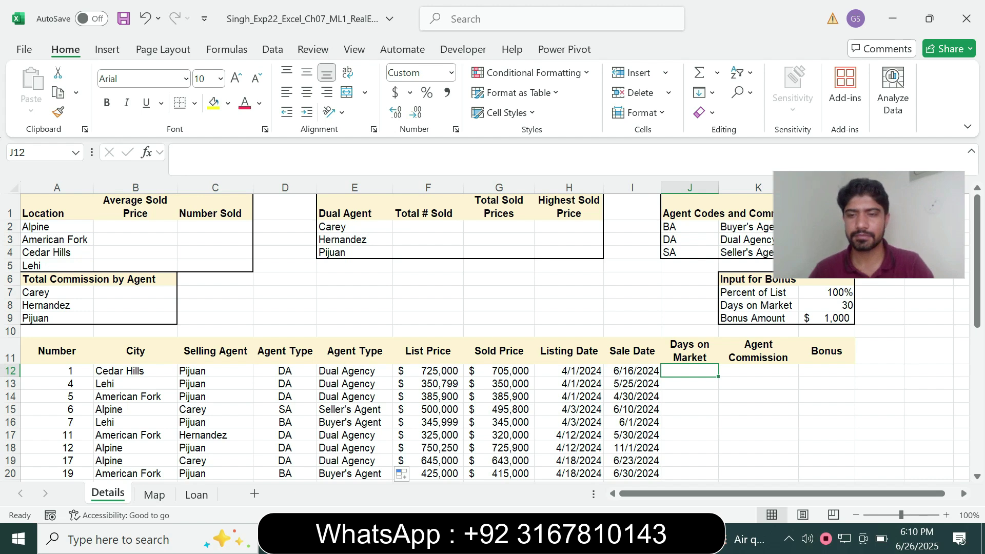
type("=days")
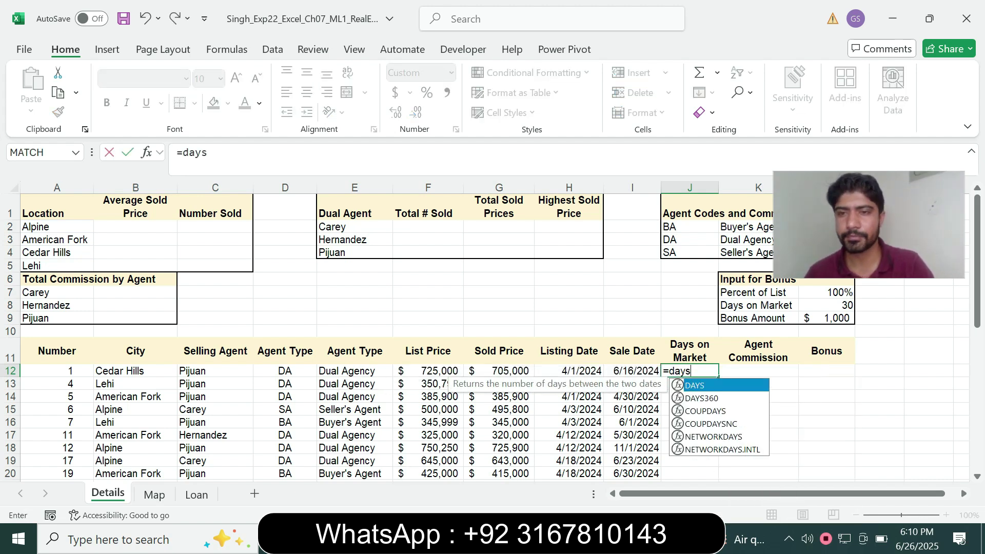
key("Tab")
left_click(213, 153)
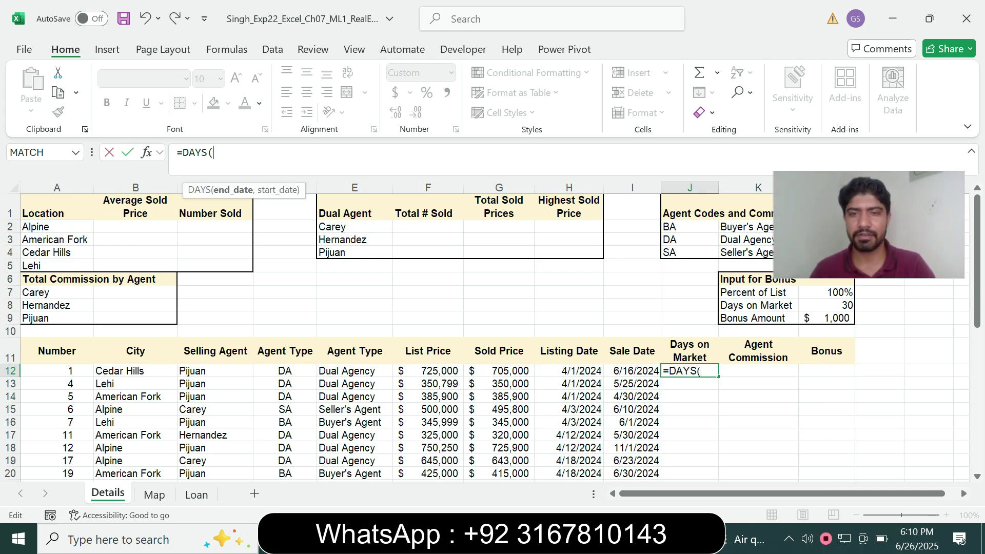
- Complete the J12 DAYS formula with the sale date I12 as end date and the listing date H12 as start date
left_click(632, 371)
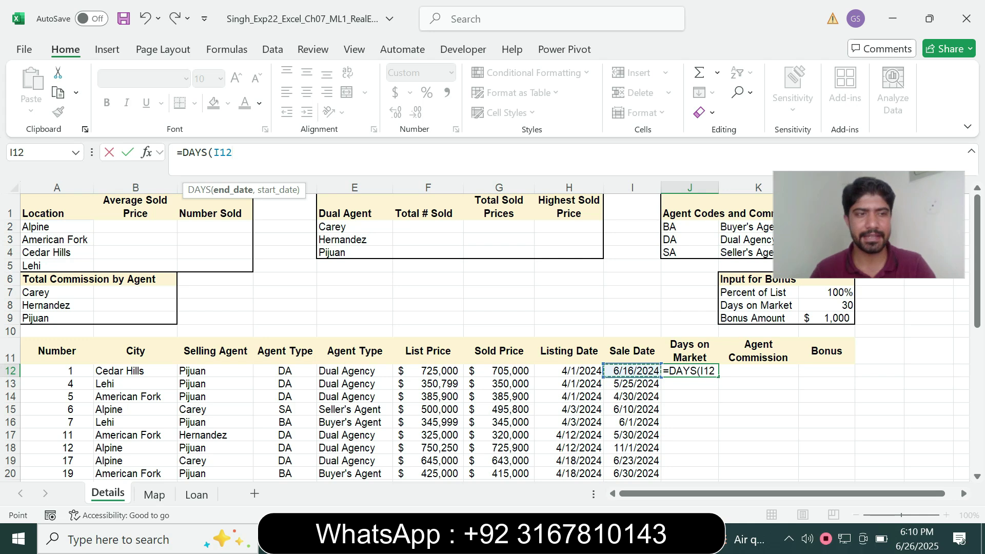
type(",")
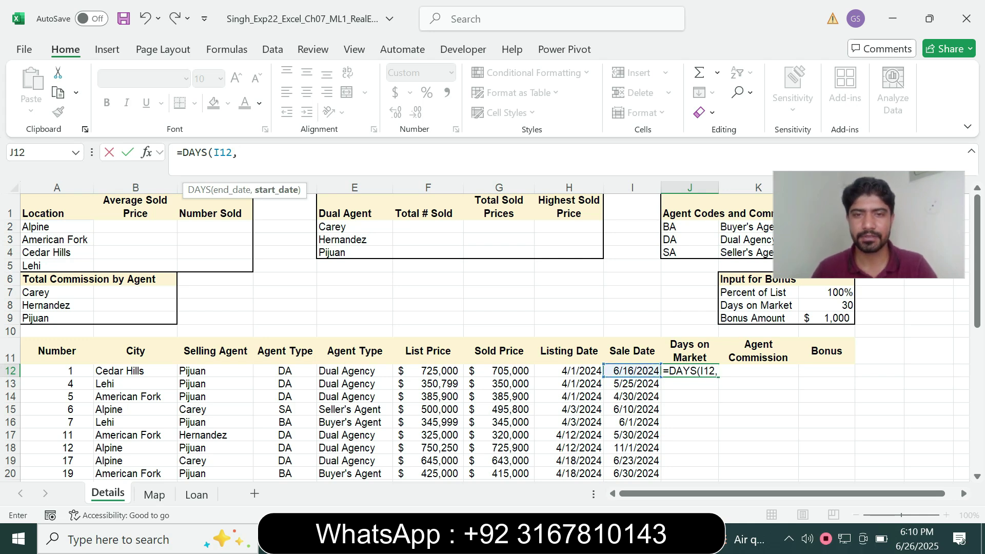
left_click(569, 371)
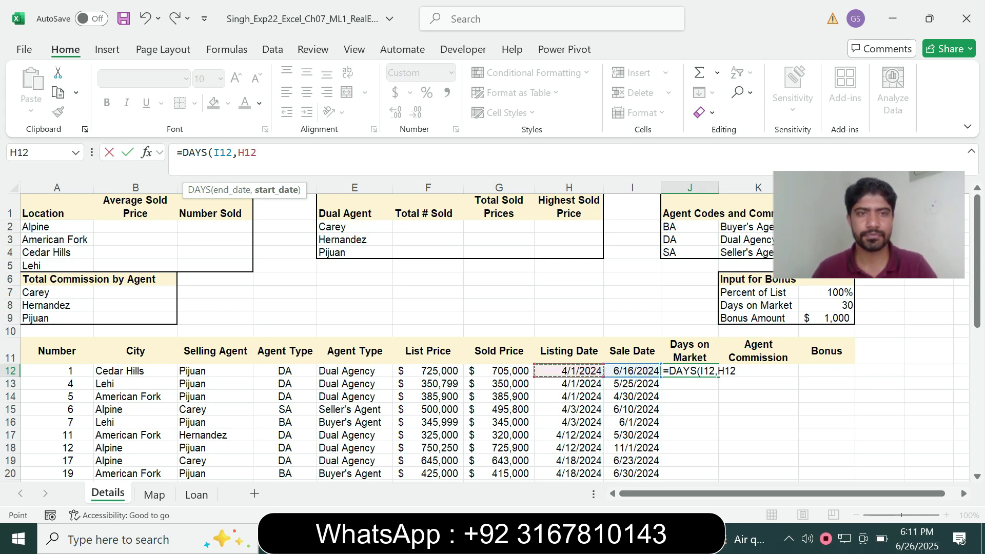
type(")")
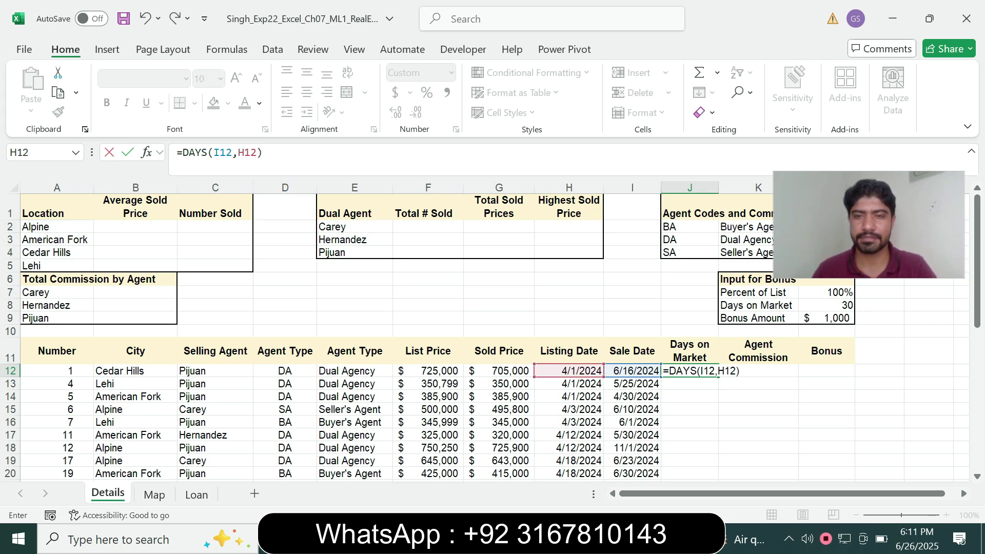
key("Return")
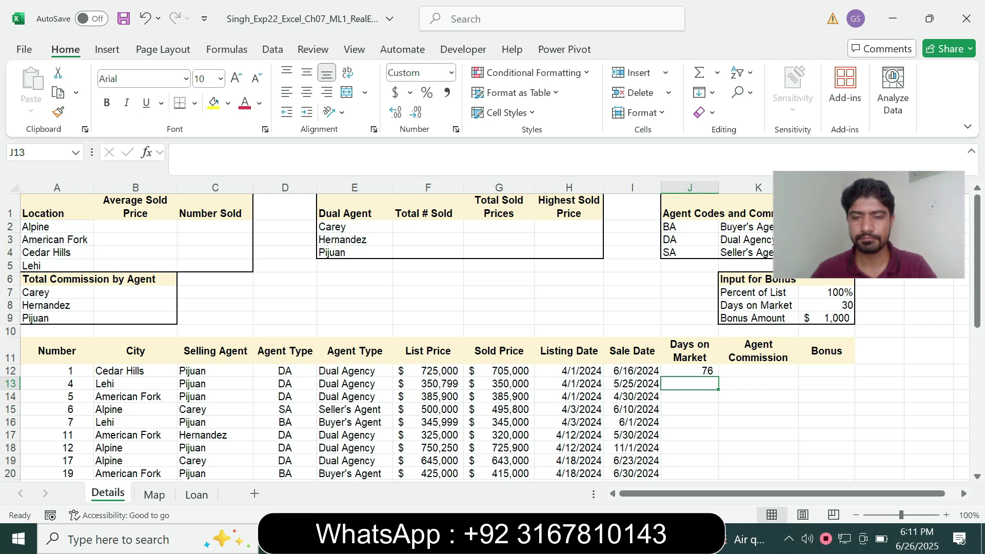
- Check the copy range in step 3's instructions and copy the DAYS formula from J12 to J13:J39 in the workbook
key("alt+Tab")
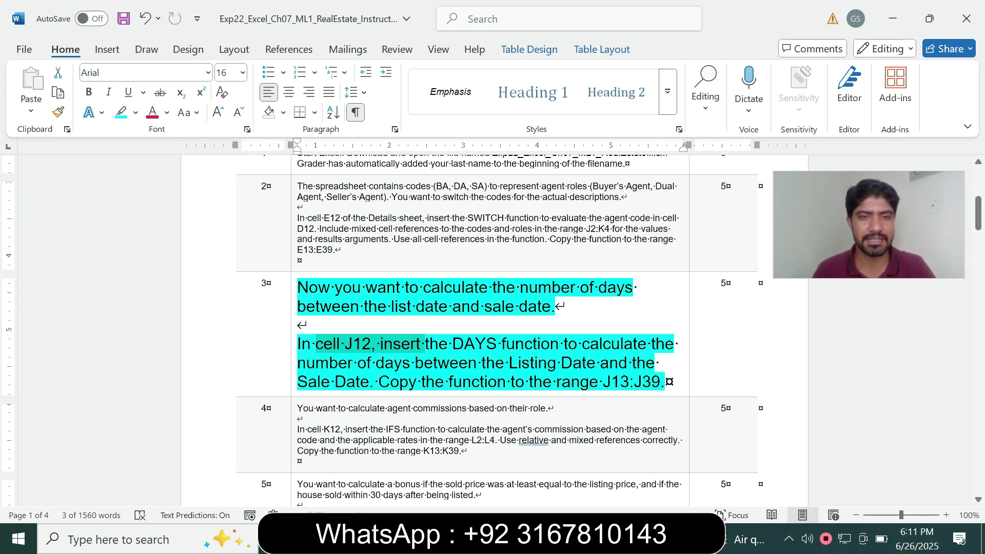
left_click_drag(409, 382, 581, 383)
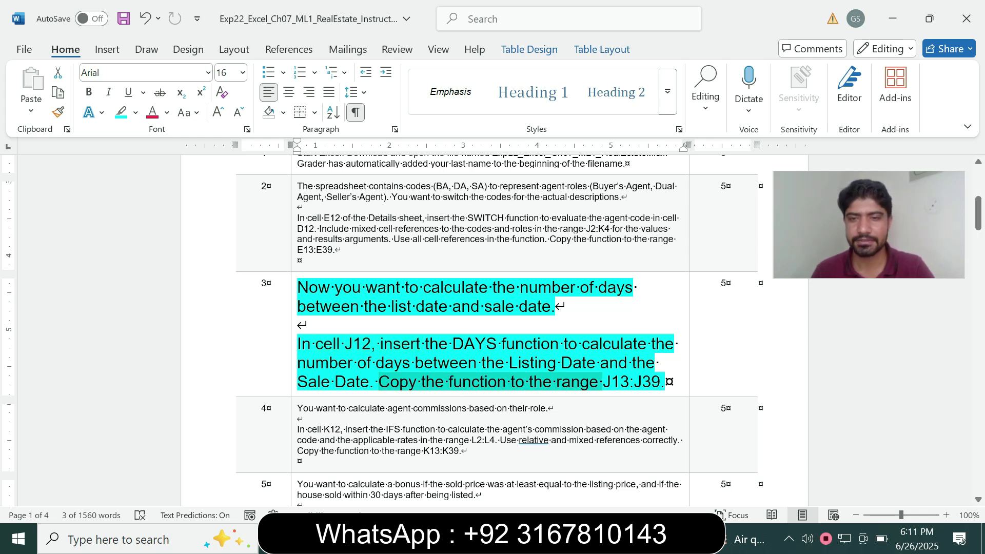
key("alt+Tab")
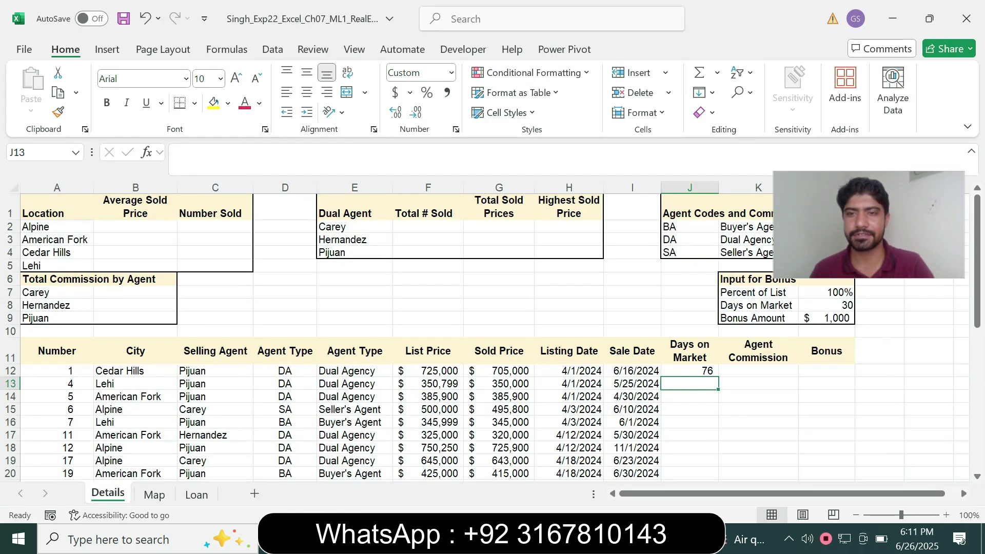
left_click(689, 371)
left_click_drag(718, 376, 710, 460)
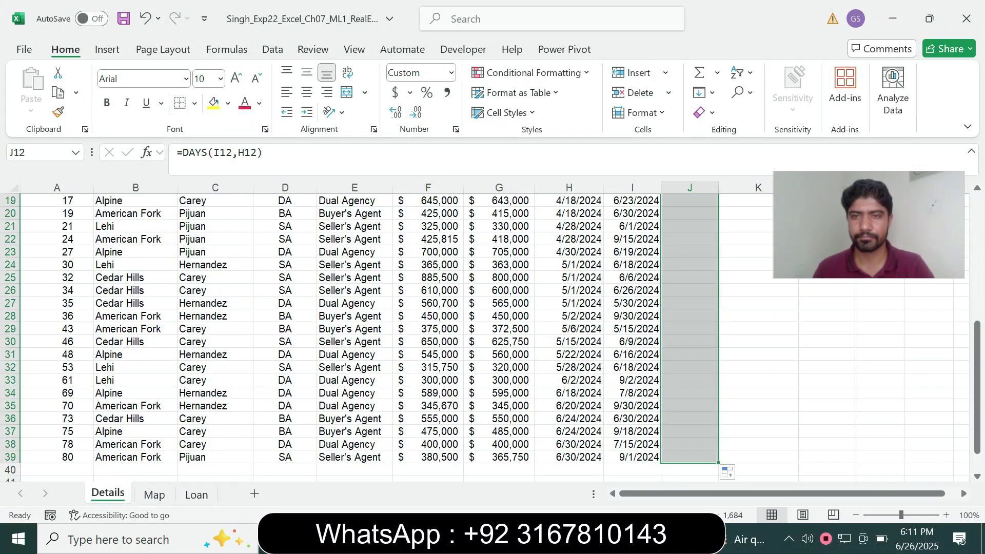
left_click_drag(977, 405, 977, 277)
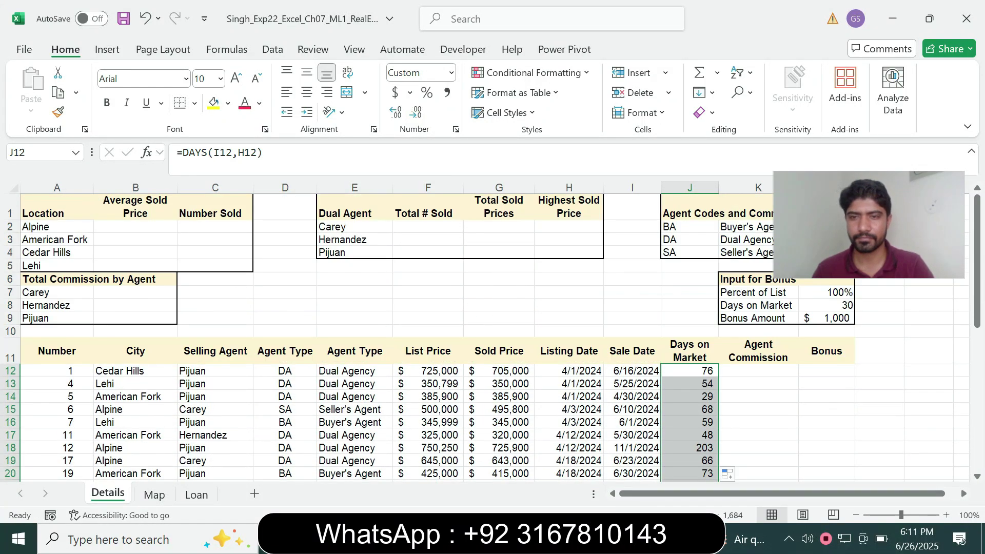
- Switch to the Word instructions and restore step 3's text to 9 pt with no highlight color
key("alt+Tab")
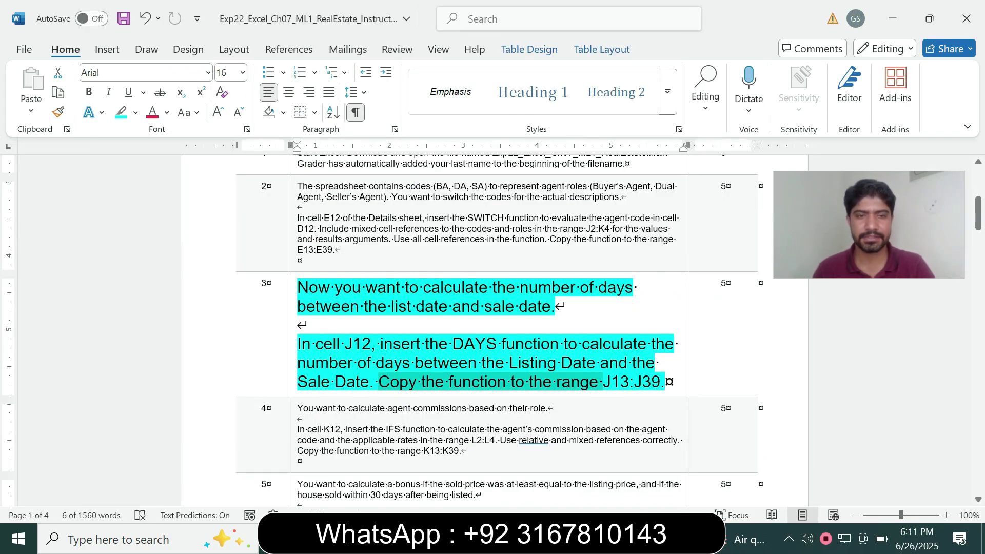
left_click(294, 384)
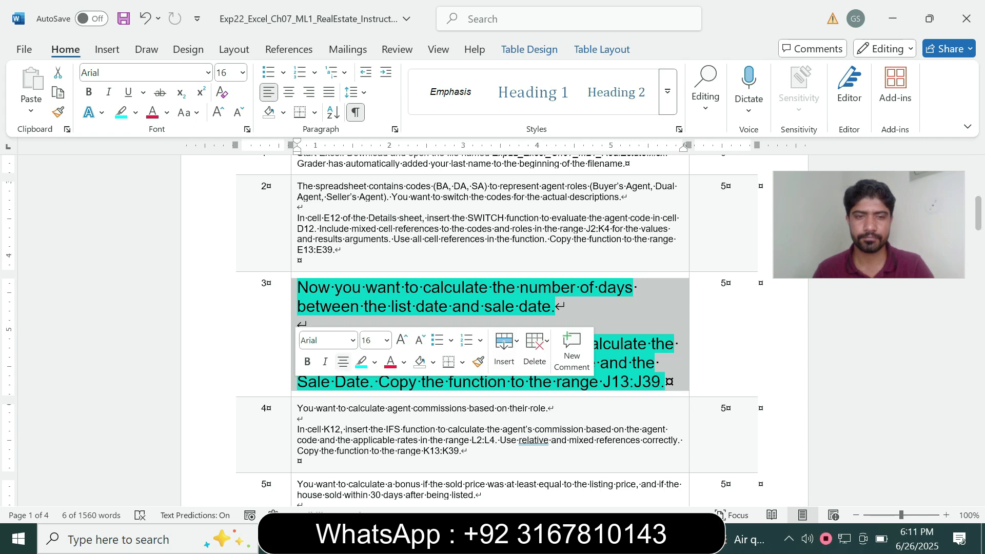
left_click(387, 340)
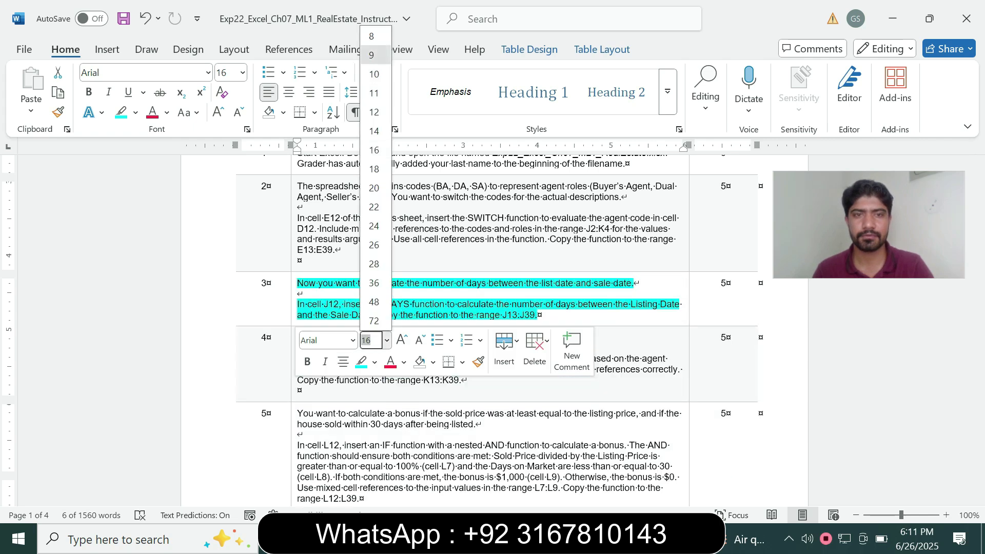
left_click(373, 54)
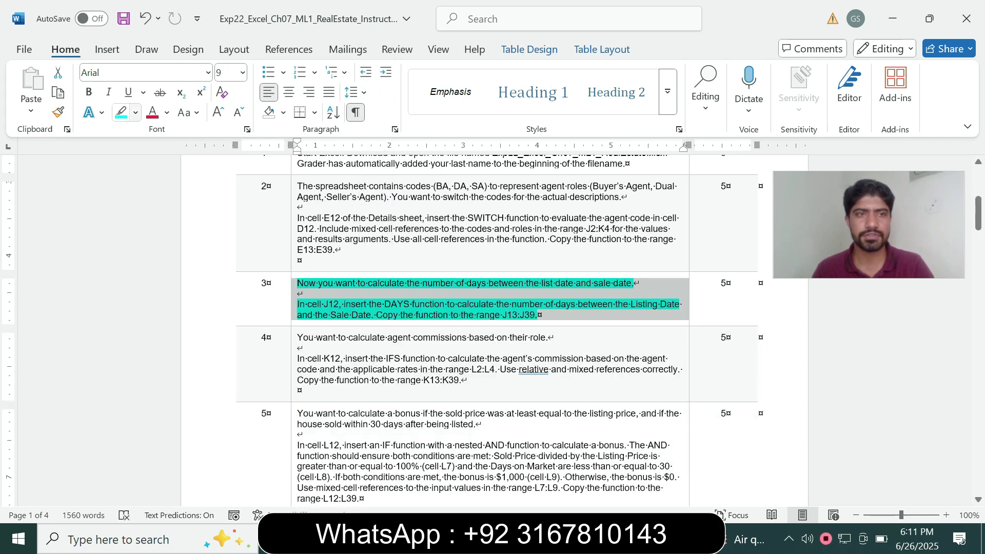
left_click(136, 112)
left_click(159, 237)
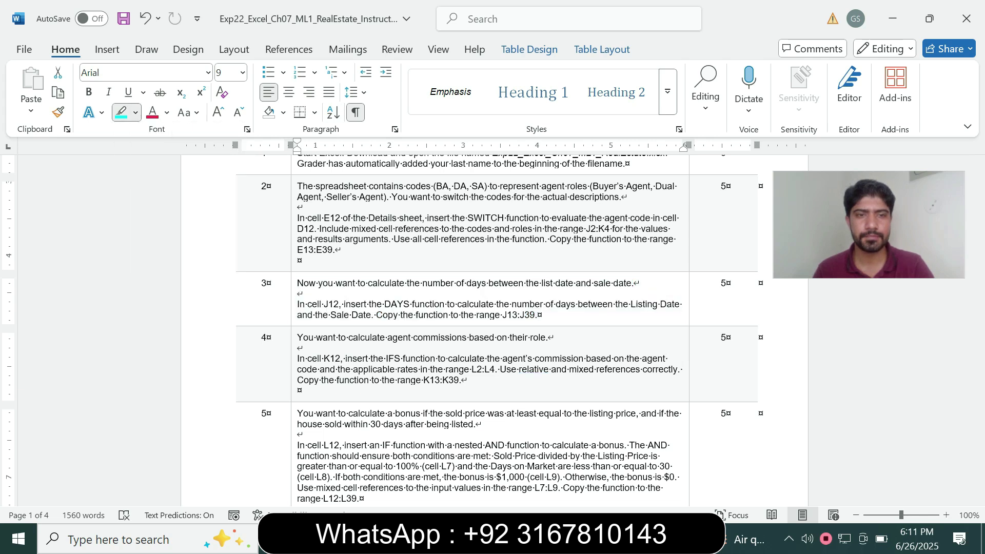
- Enlarge step 4's instruction text to 16 pt and highlight it in turquoise
left_click(293, 362)
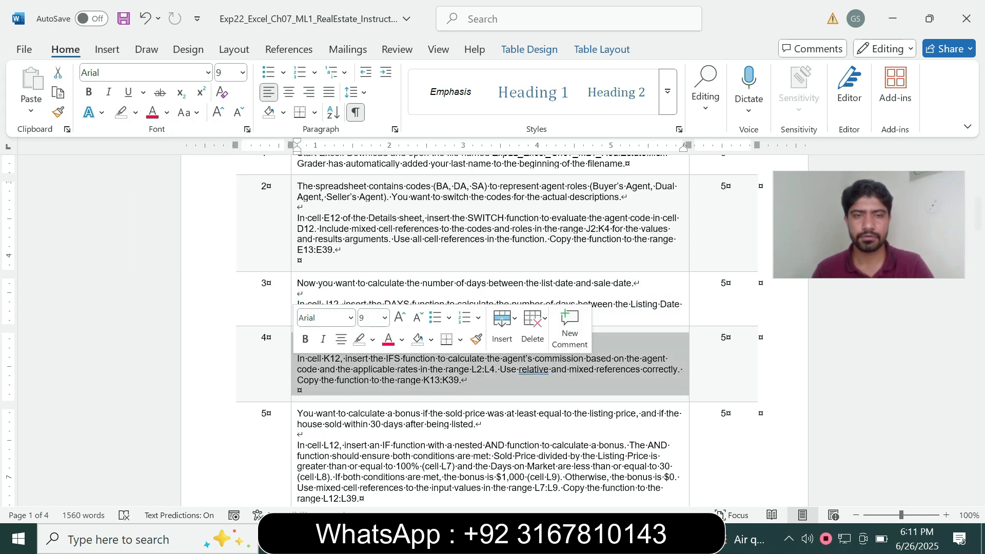
left_click(384, 318)
left_click(372, 127)
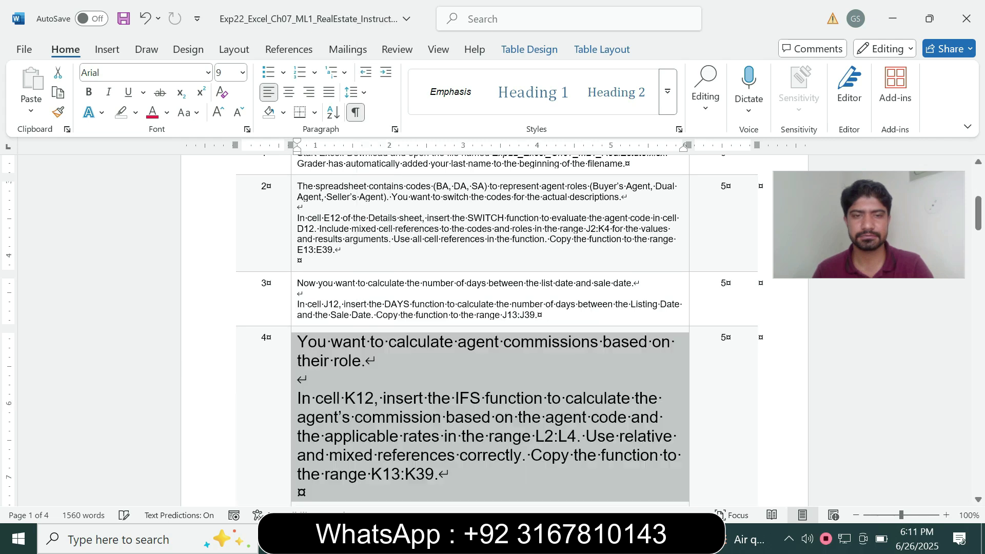
left_click(135, 113)
left_click(170, 167)
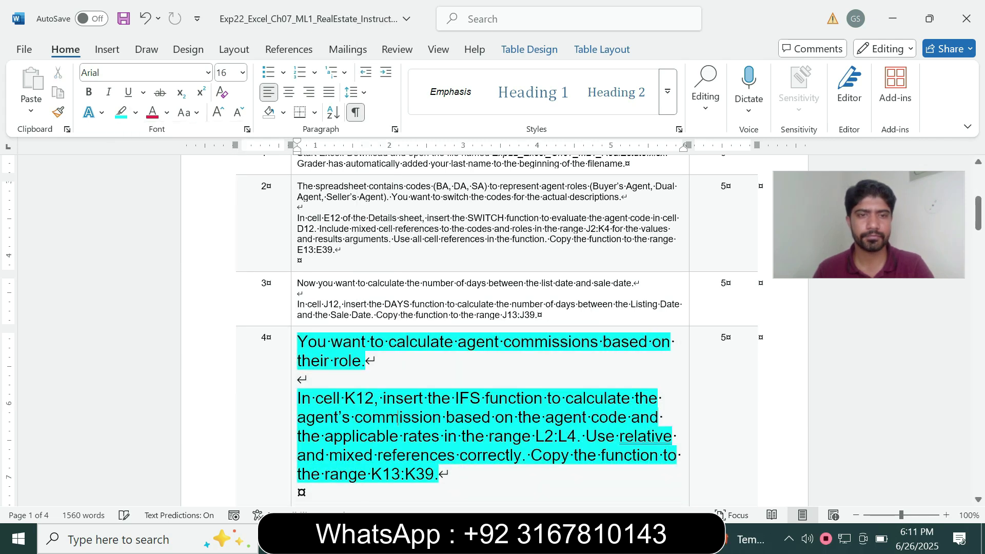
scroll(493, 328, "down", 3)
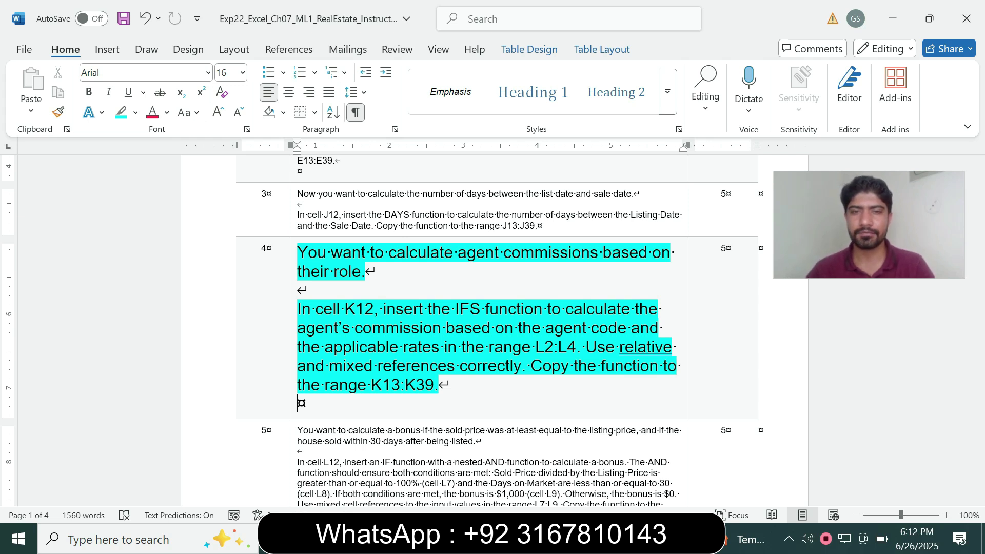
- Following step 4's instructions, start an IFS function in cell K12 of the Details sheet in the Excel workbook
key("alt+Tab")
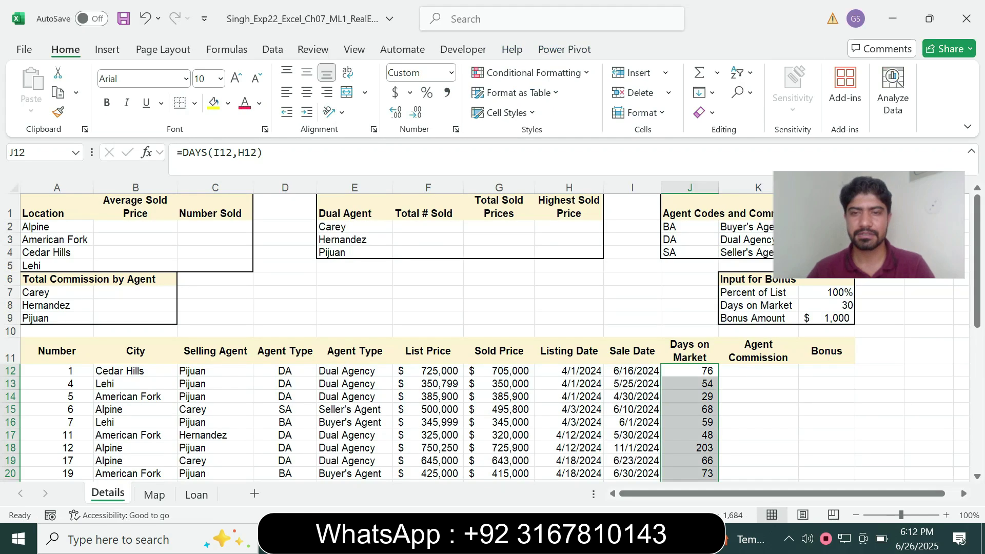
left_click(757, 383)
left_click(758, 371)
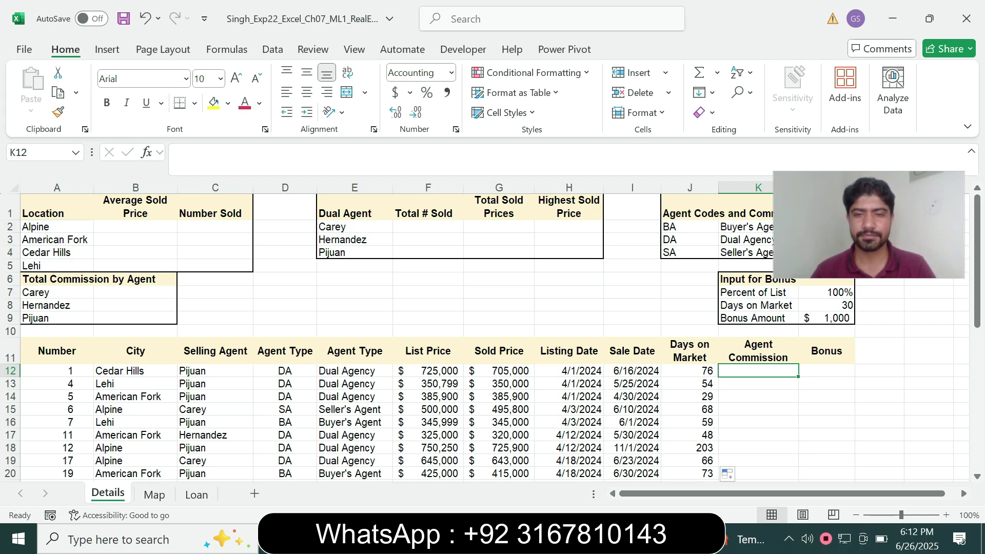
left_click(588, 539)
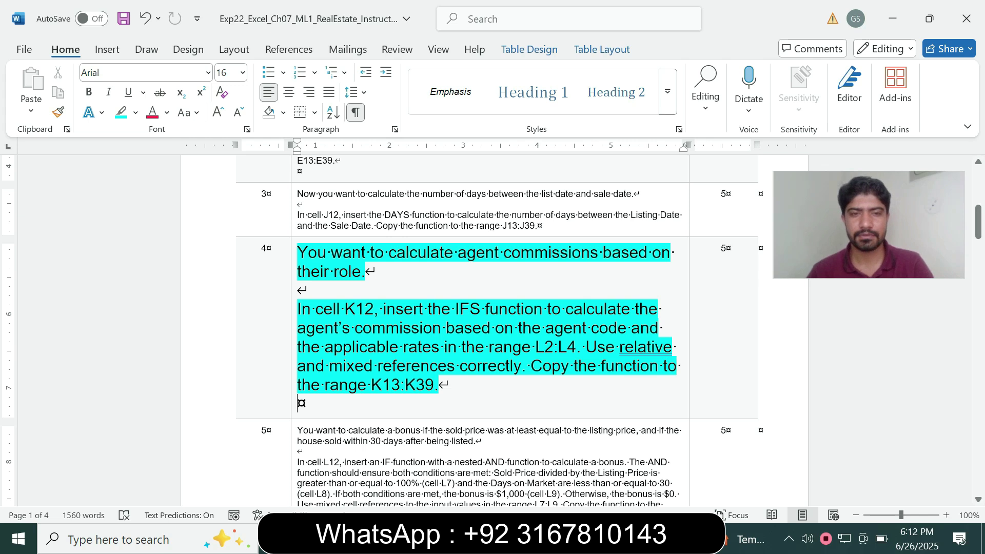
left_click_drag(340, 308, 426, 308)
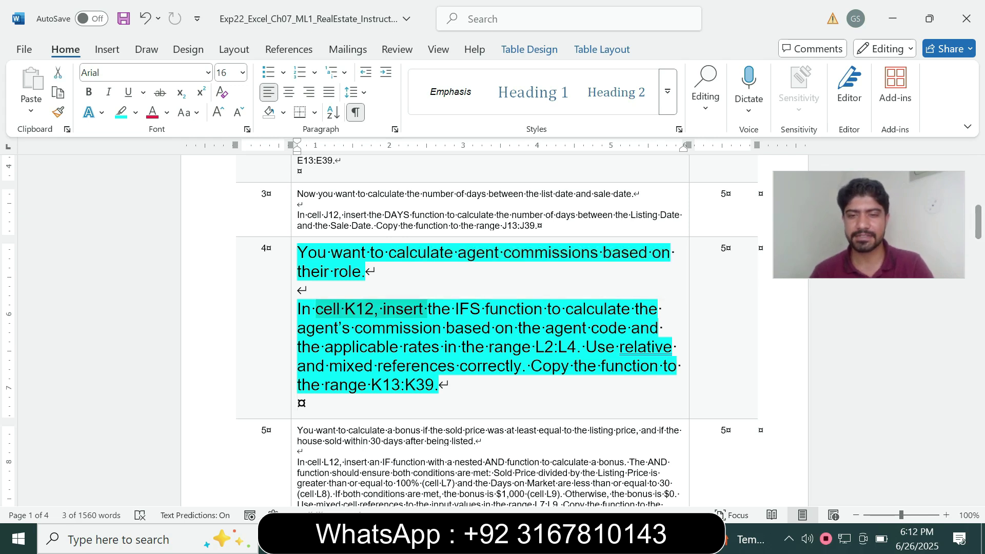
key("alt+Tab")
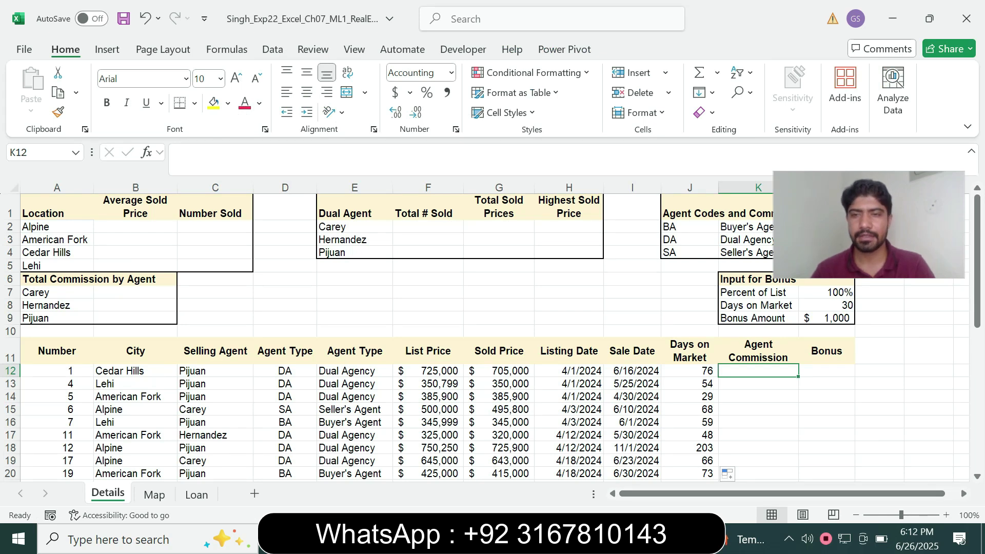
key("alt+Tab")
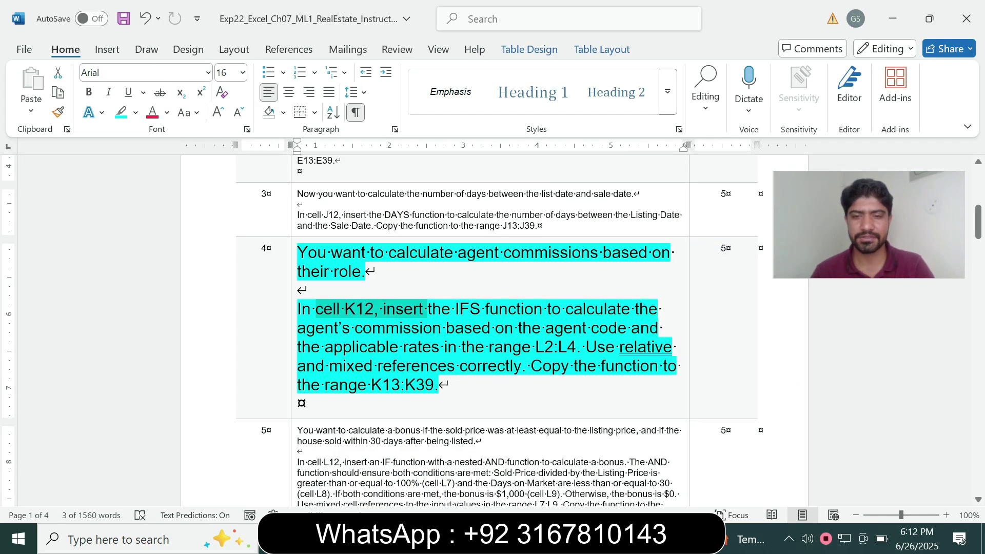
key("alt+Tab")
type("=")
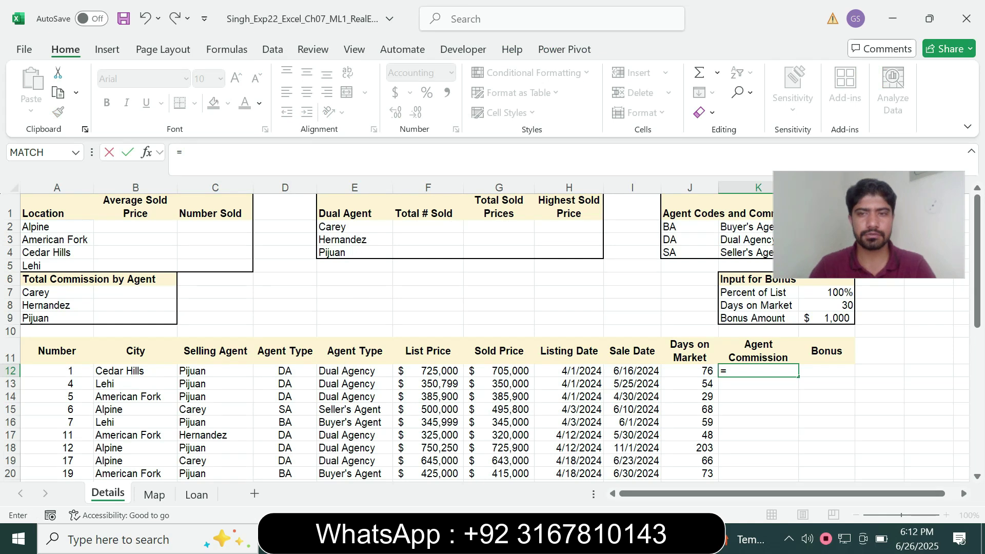
type("ifs")
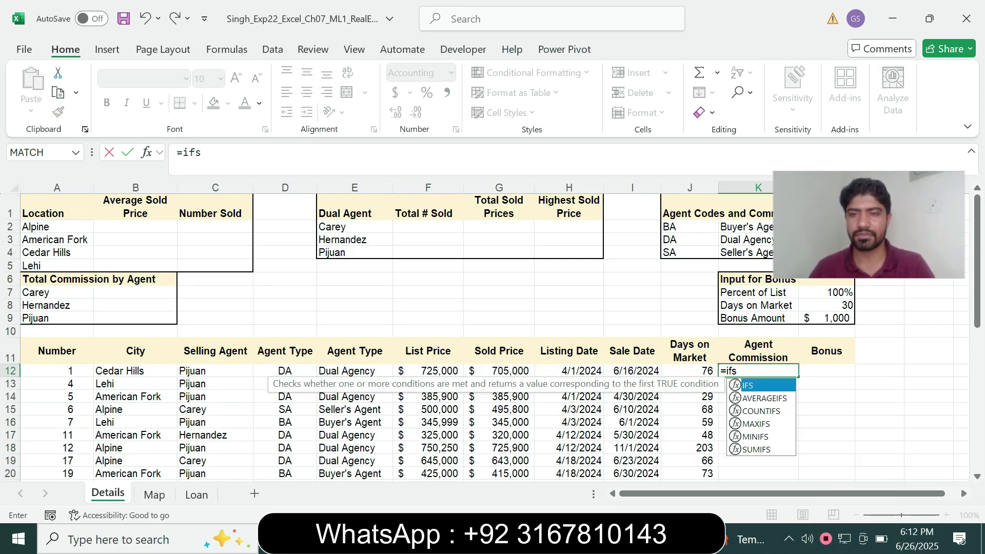
key("Tab")
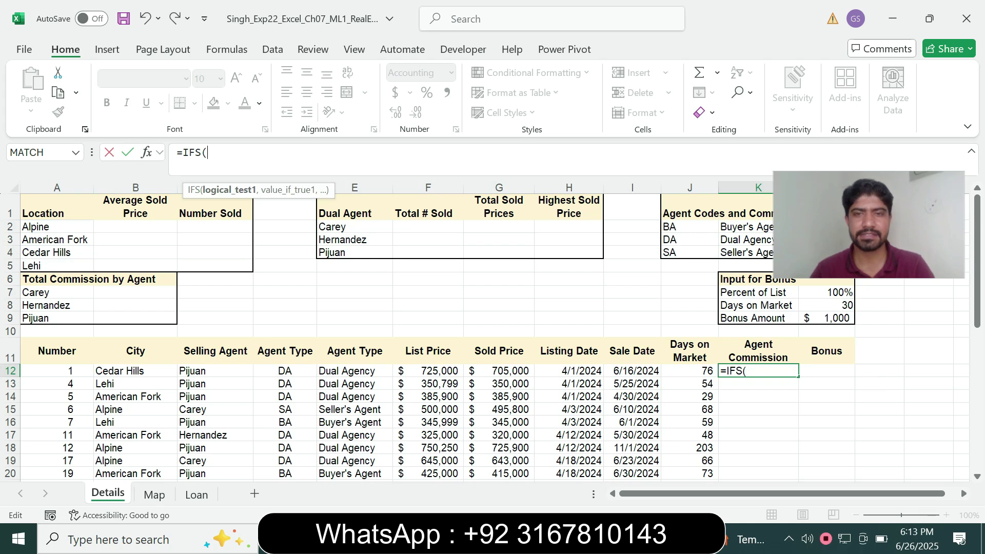
- Enter D12=J$2 as the first logical test of the IFS function, checking step 4's reference requirements in the Word instructions
left_click(285, 371)
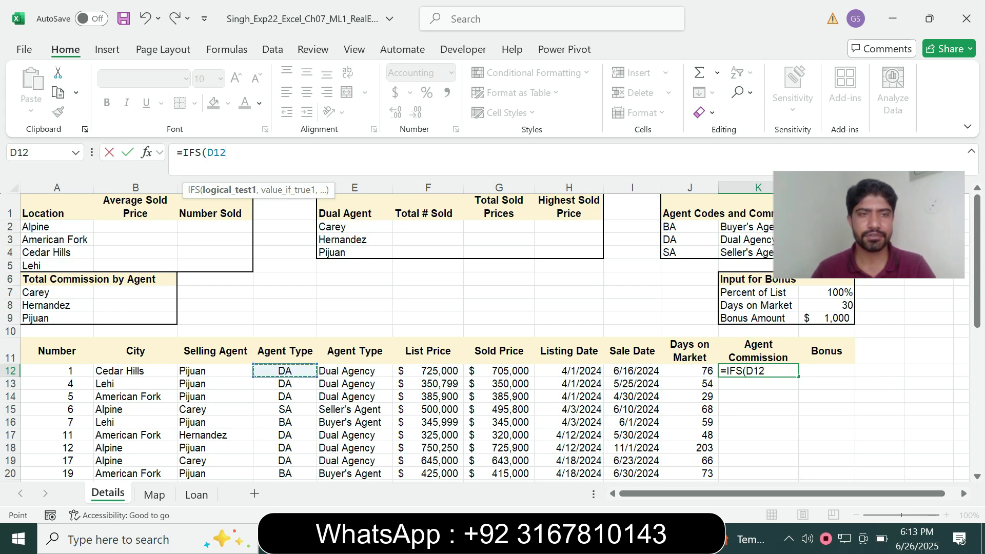
type("=")
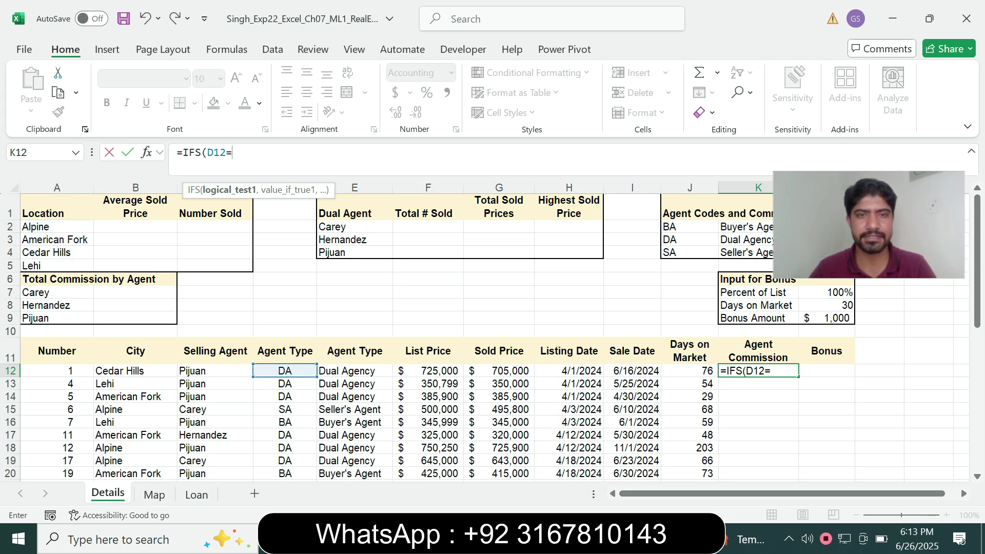
left_click(690, 226)
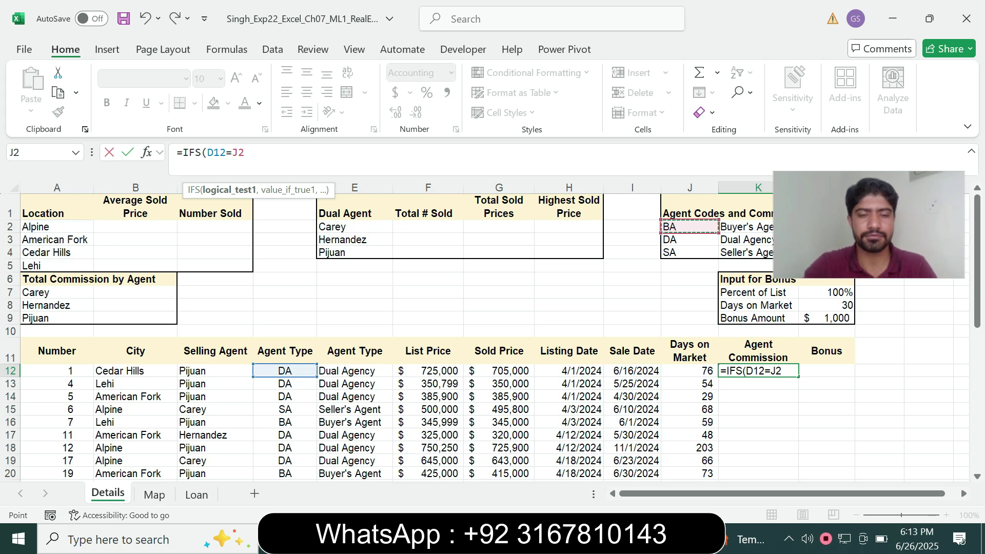
key("F4")
key("F4")
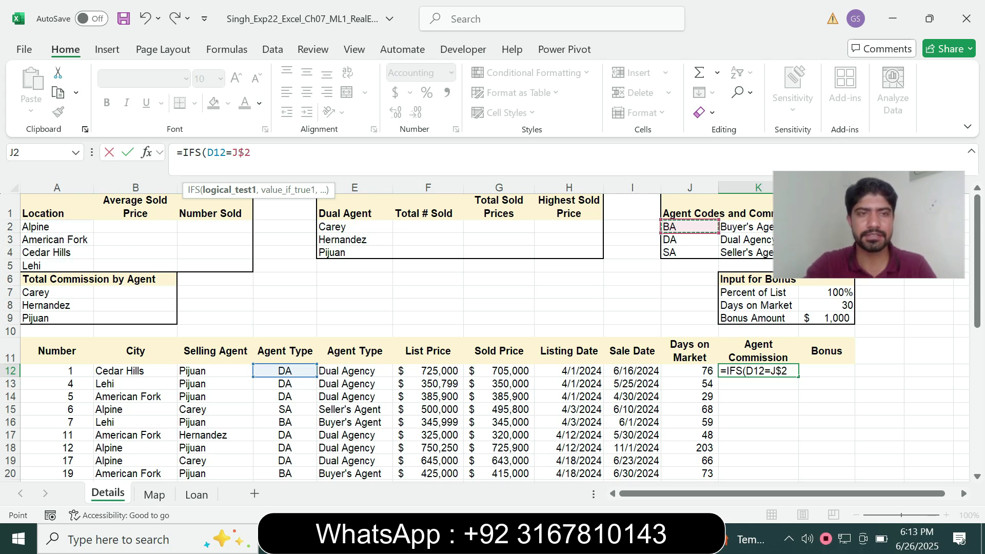
key("alt+Tab")
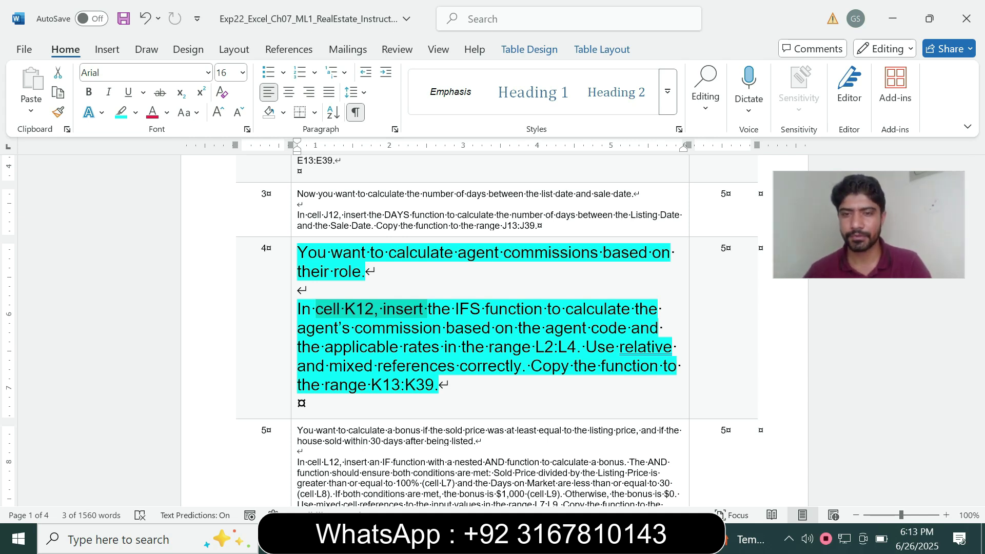
key("alt+Tab")
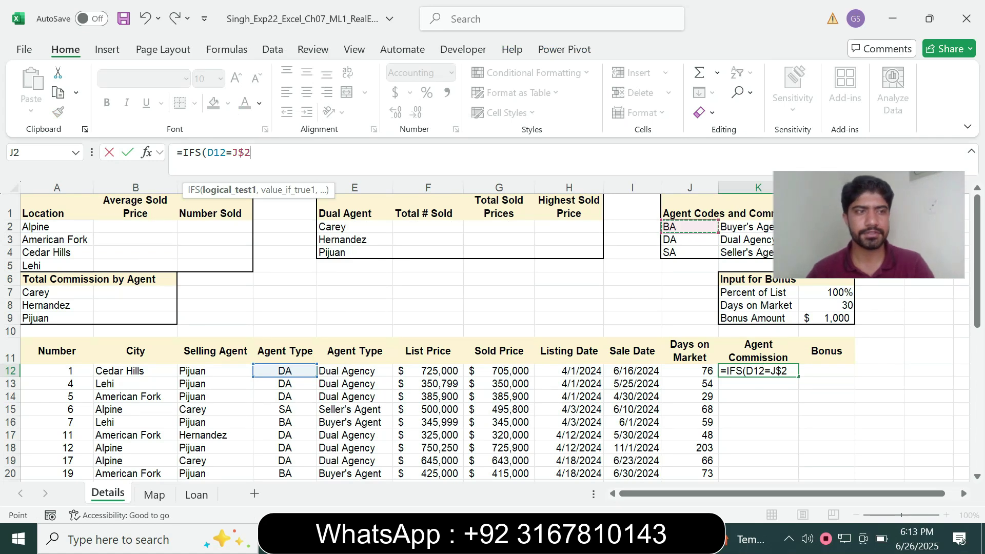
- Enter the sold price times the buyer's agent rate, G12*L$2, as the first test's result
type(",")
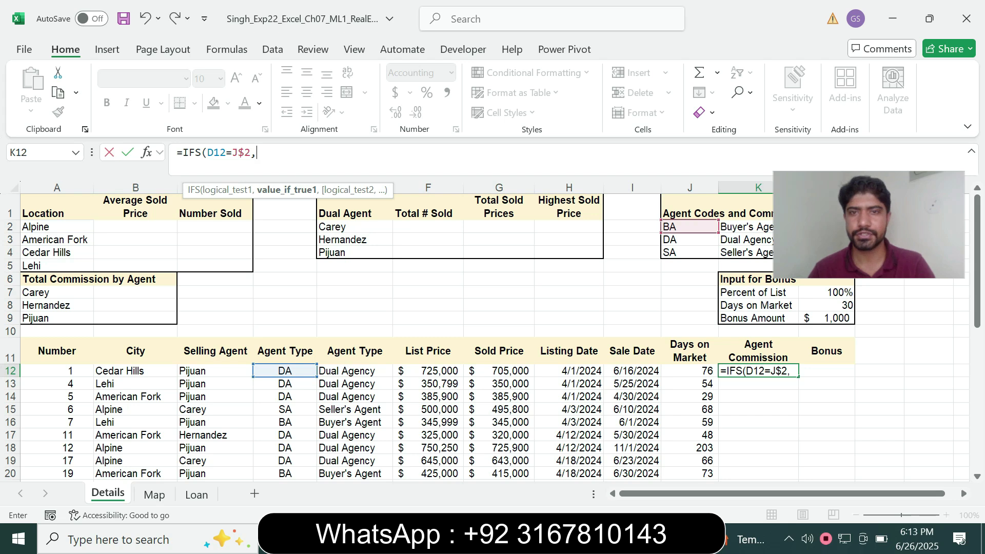
left_click(499, 370)
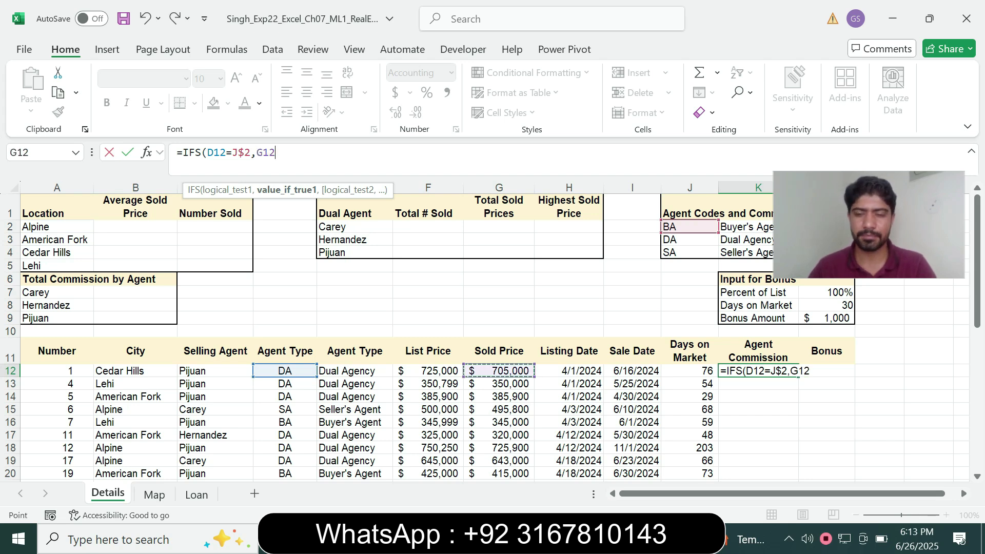
type("*")
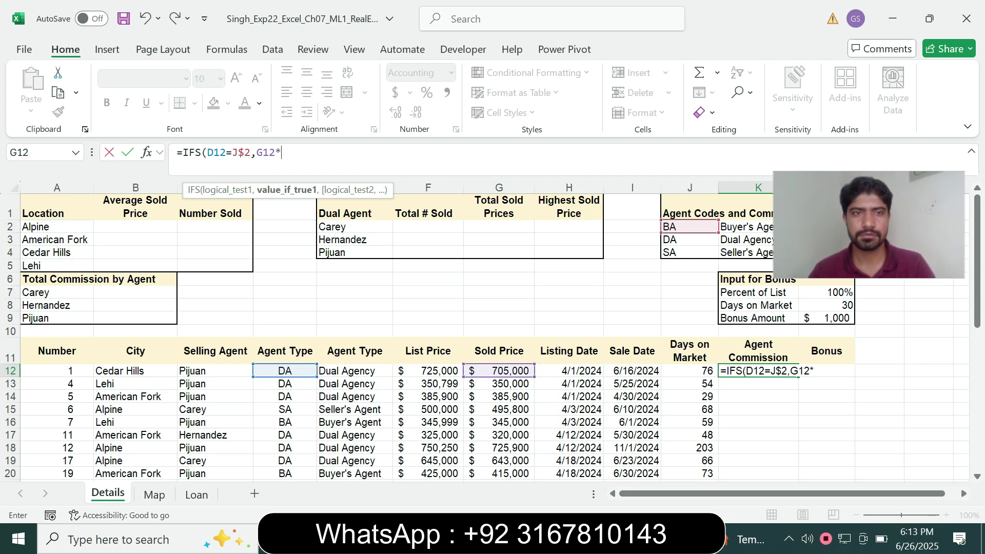
type("L2")
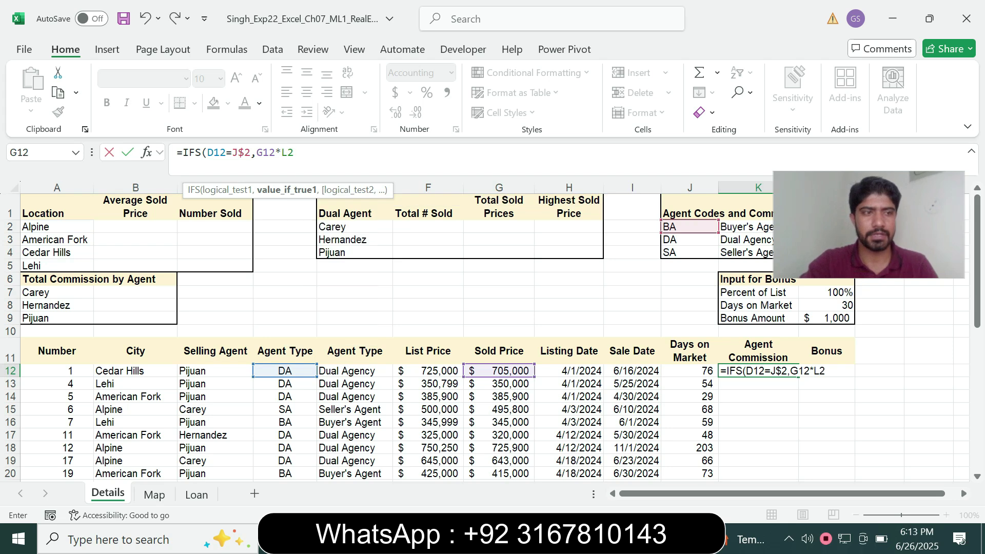
key("F4")
key("F4")
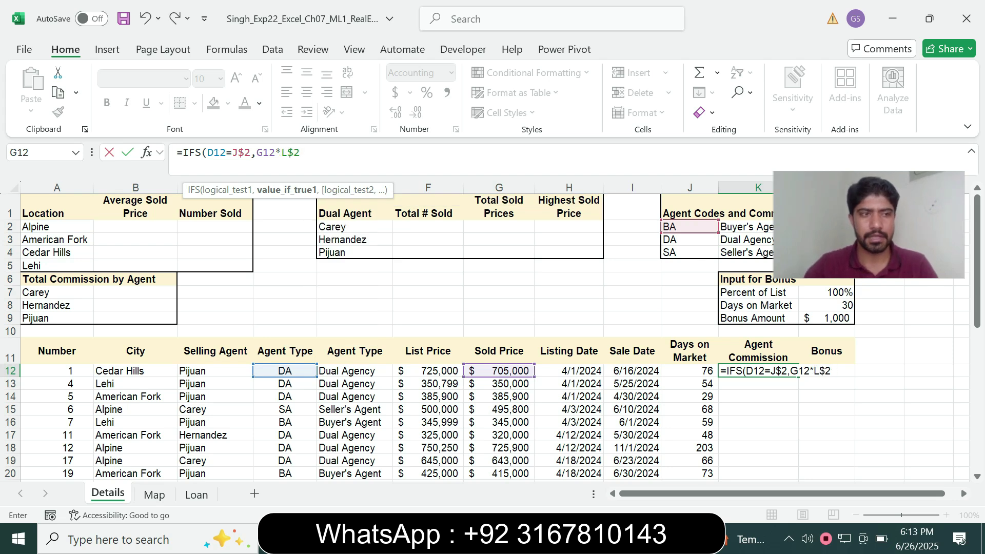
- Add D12=J$3 as the second logical test, comparing the agent code with the DA code
type(",")
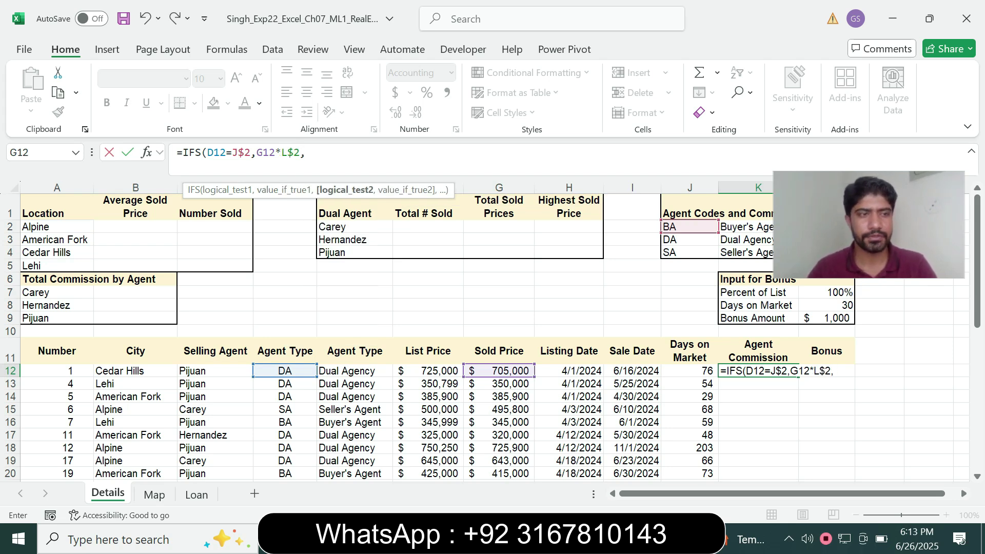
left_click(355, 371)
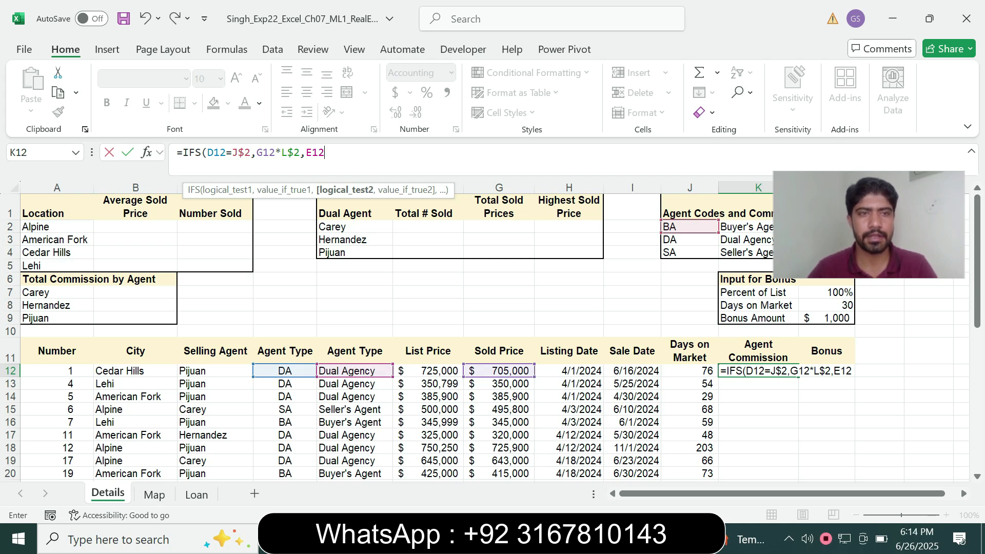
left_click(312, 152)
key("BackSpace")
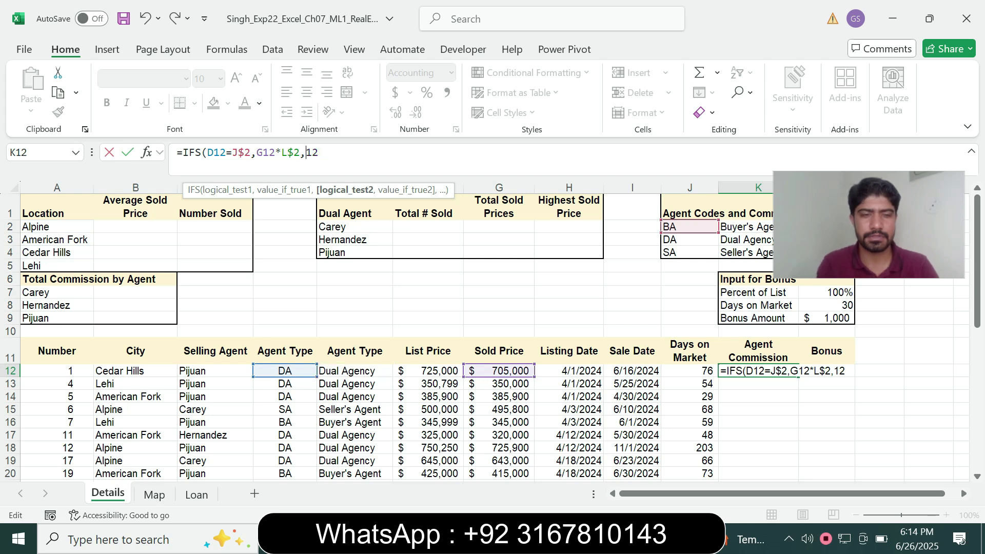
type("D")
key("End")
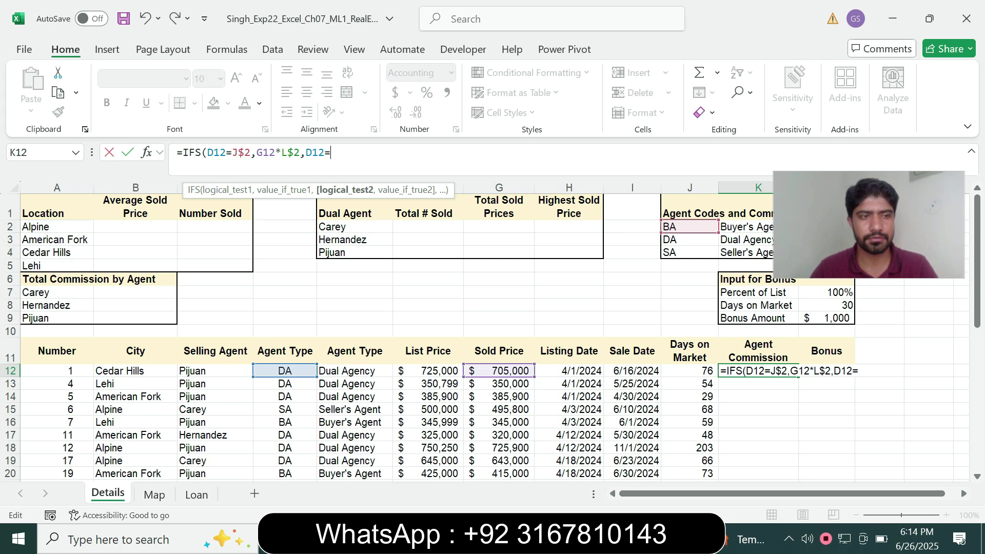
left_click(690, 239)
key("F4")
key("F4")
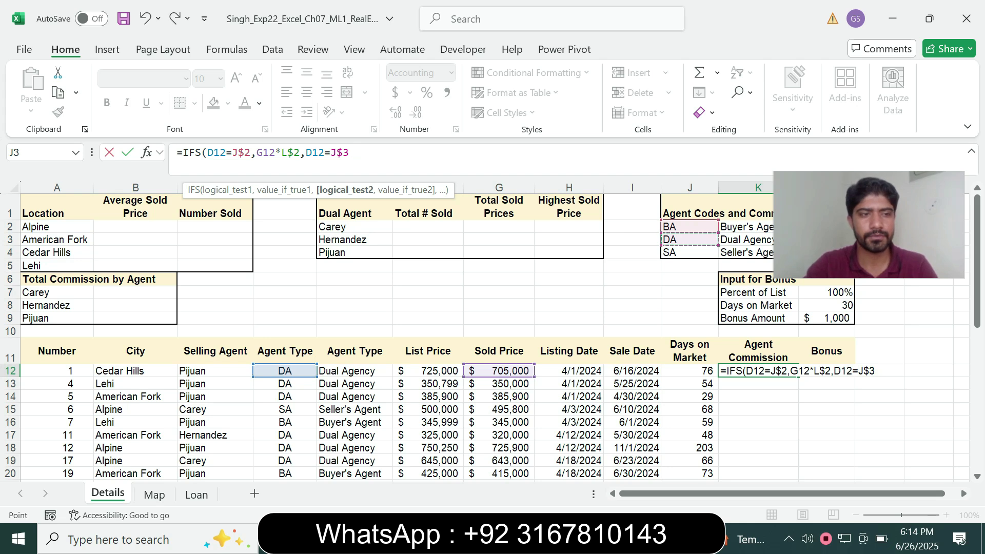
- Enter the sold price times the dual agency rate, G12*L$3, as the second test's result
type(",")
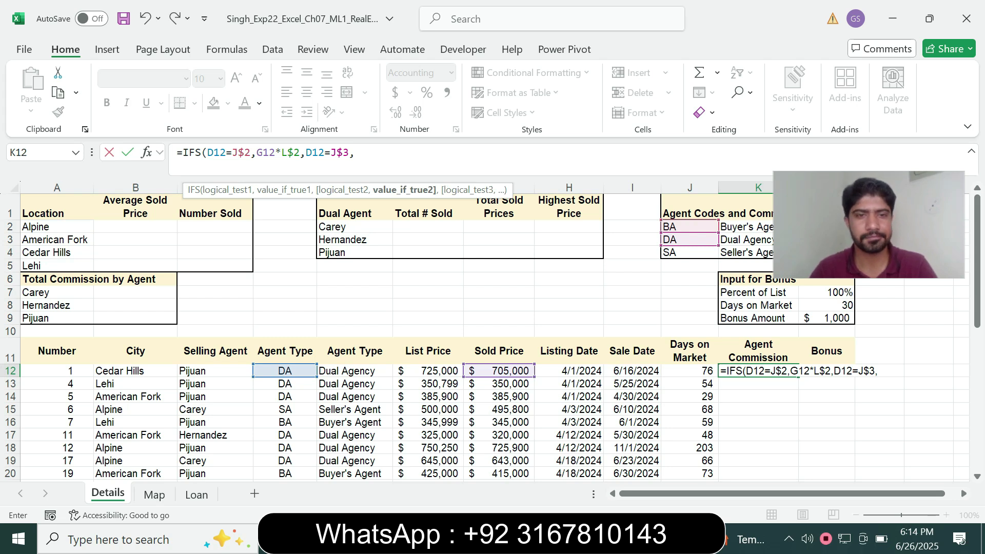
left_click(354, 370)
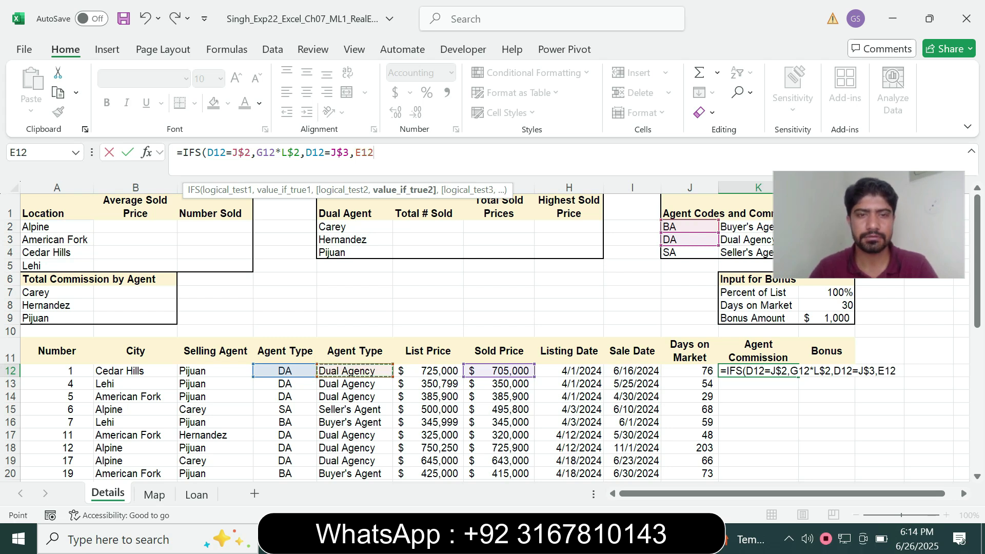
left_click(284, 371)
key("Right")
key("Right")
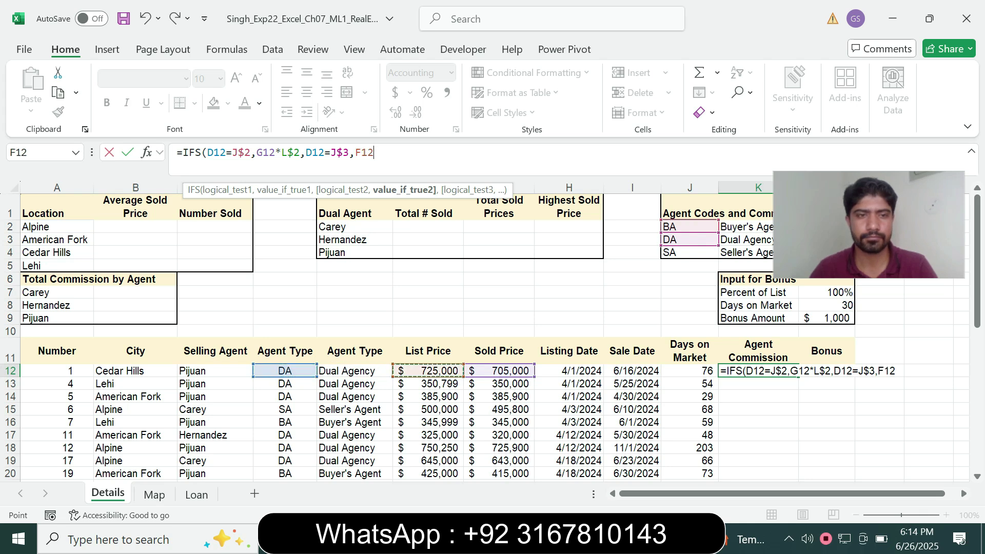
key("Right")
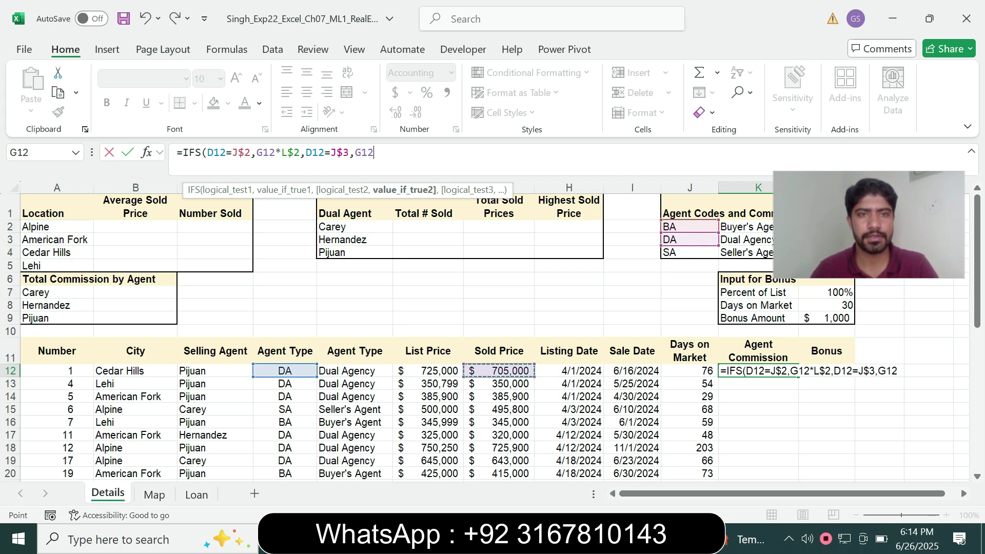
type("*")
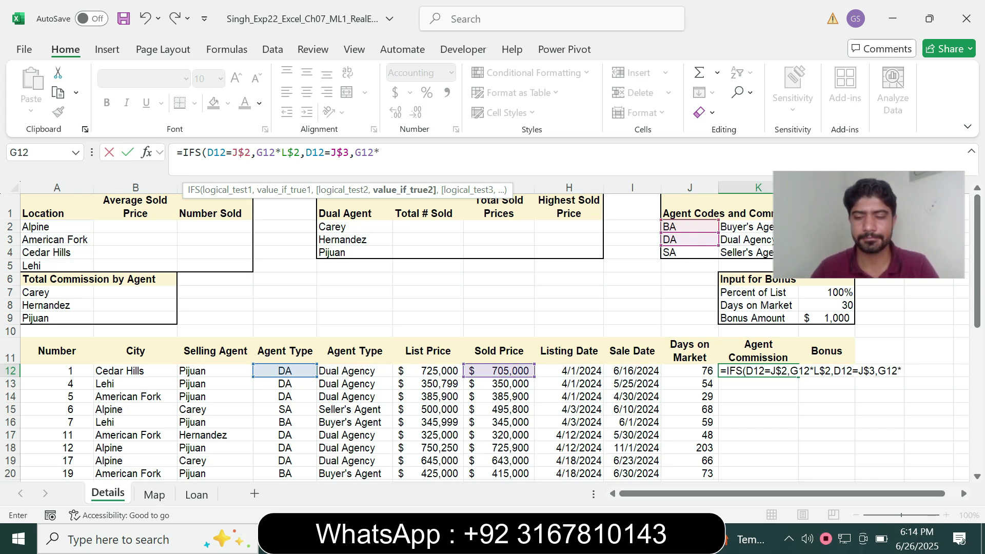
type("L$3")
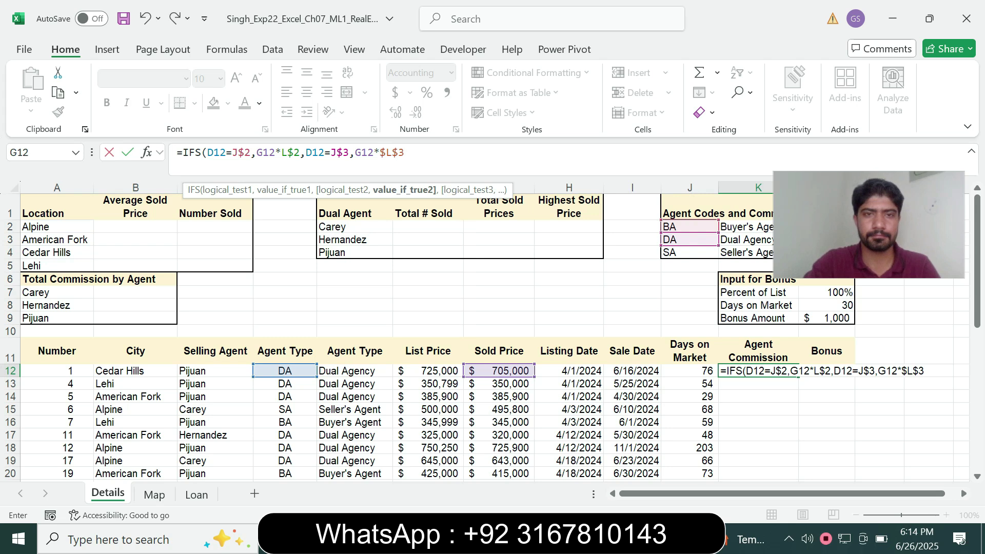
- Add D12=J$4 as the third logical test, comparing the agent code with the SA code
type(",")
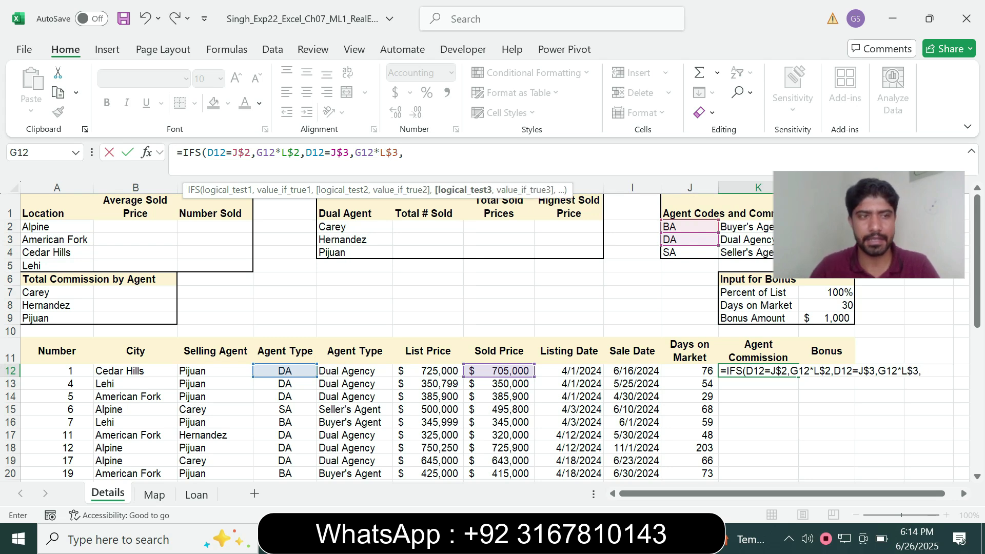
type("D12")
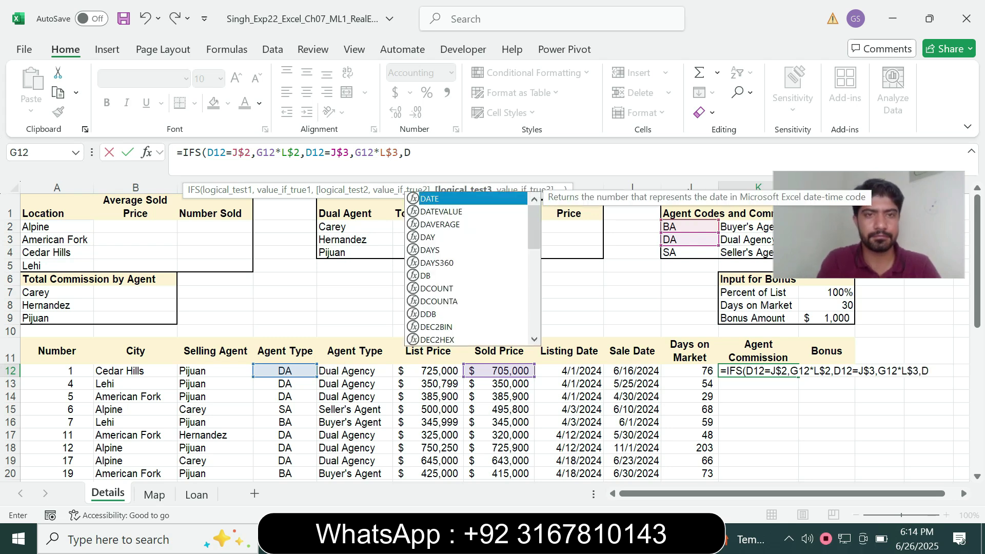
type("=")
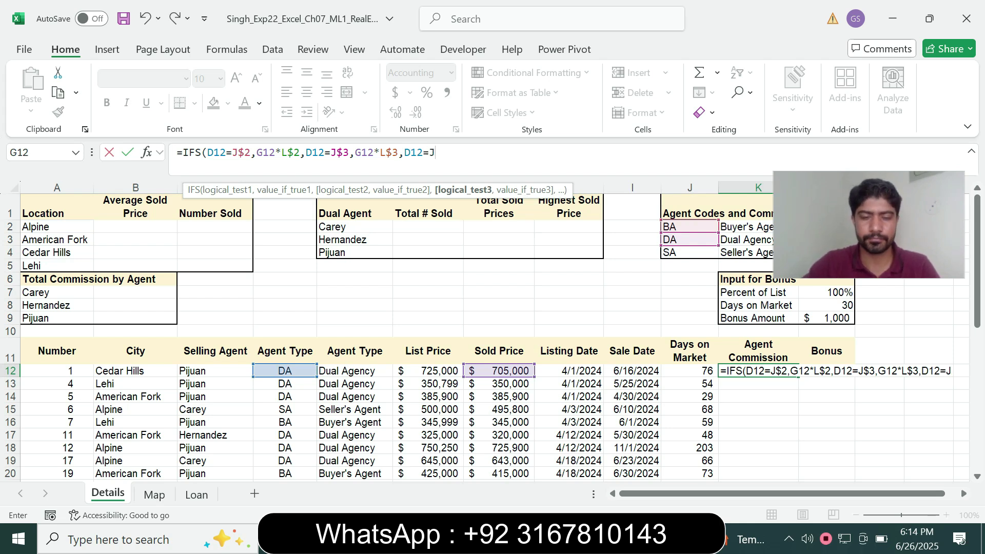
type("J$4")
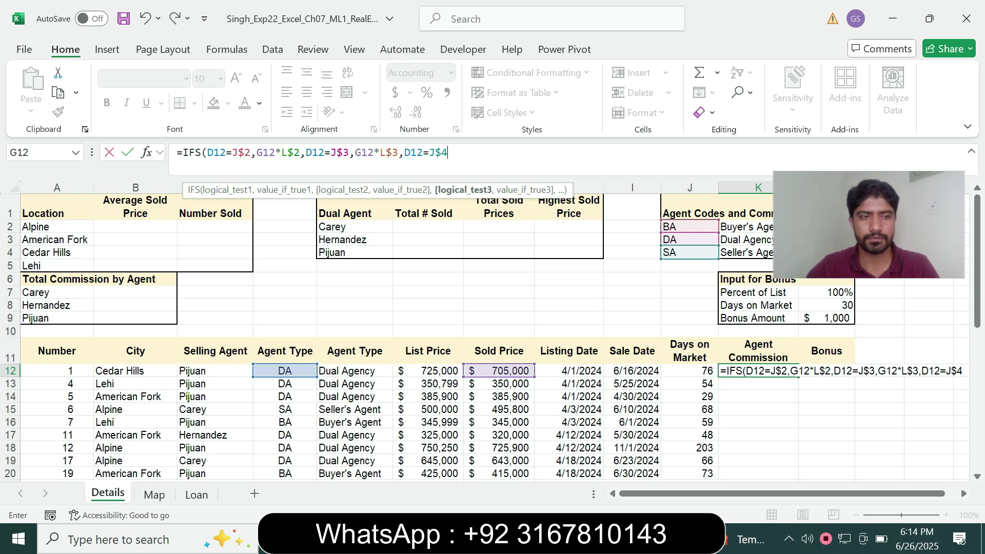
- Start the third test's result with a relative reference to the sold price in G12
type(",")
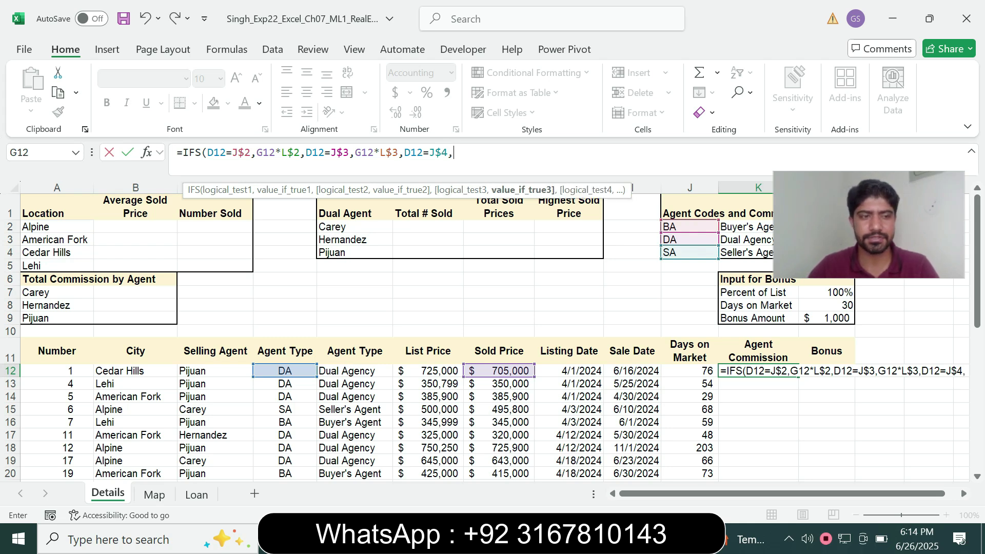
type("G$12")
key("F4")
key("F4")
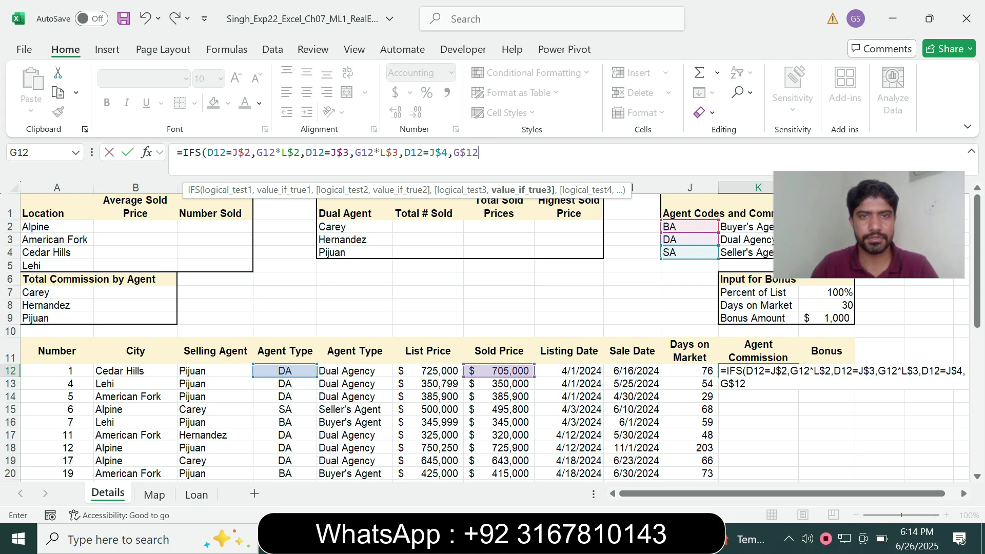
key("BackSpace")
key("BackSpace")
key("BackSpace")
type("12")
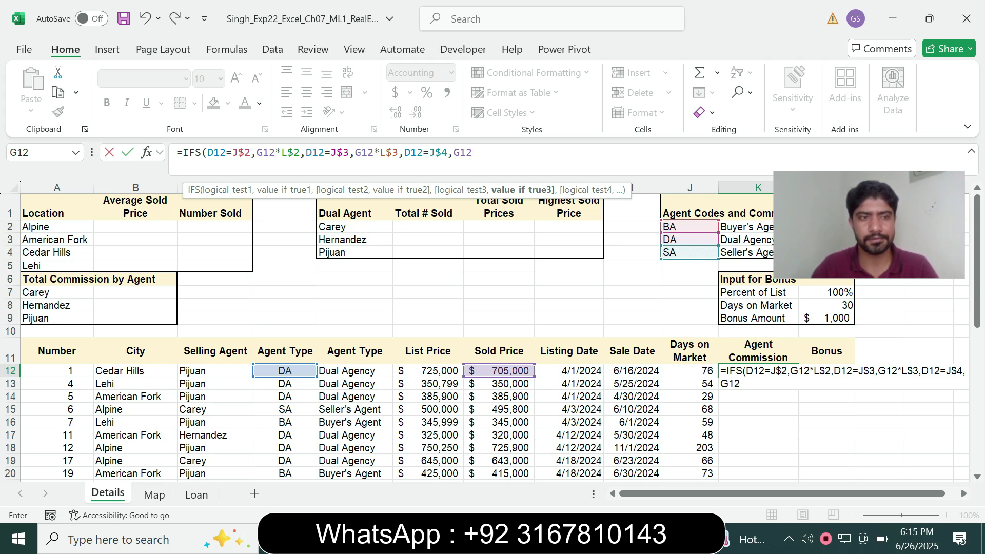
- Multiply G12 by the seller's agent rate L$4 and complete the IFS formula in K12
type("*L")
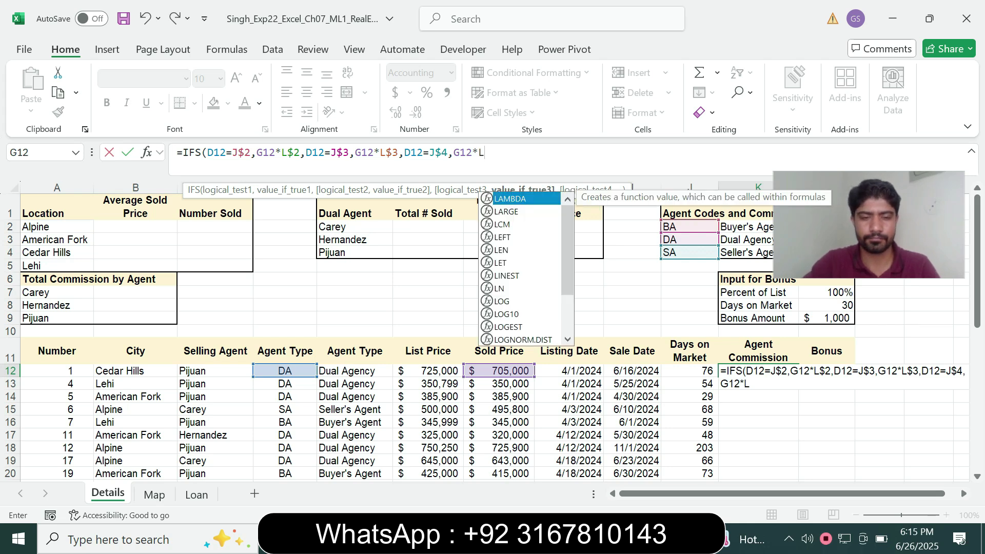
type("4")
key("BackSpace")
type("$4")
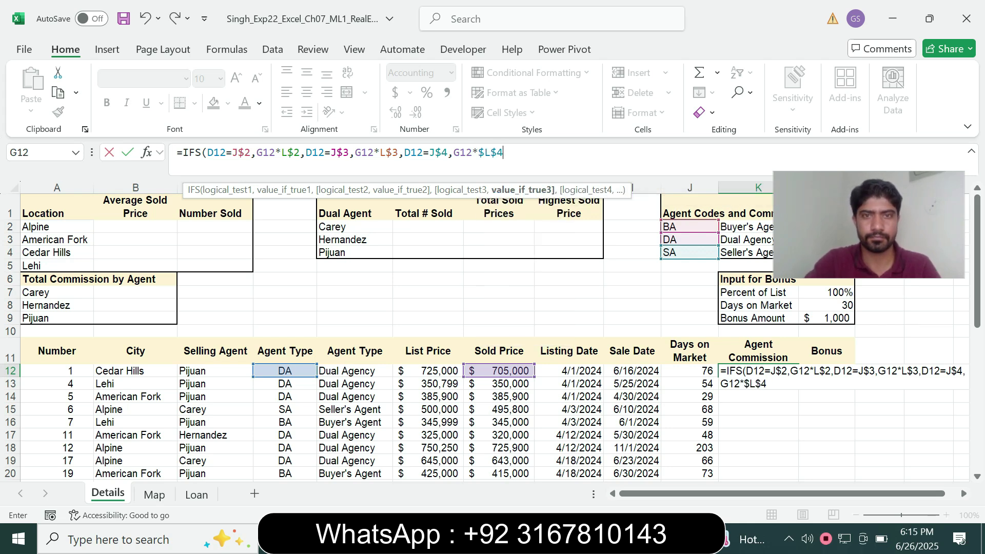
type(")")
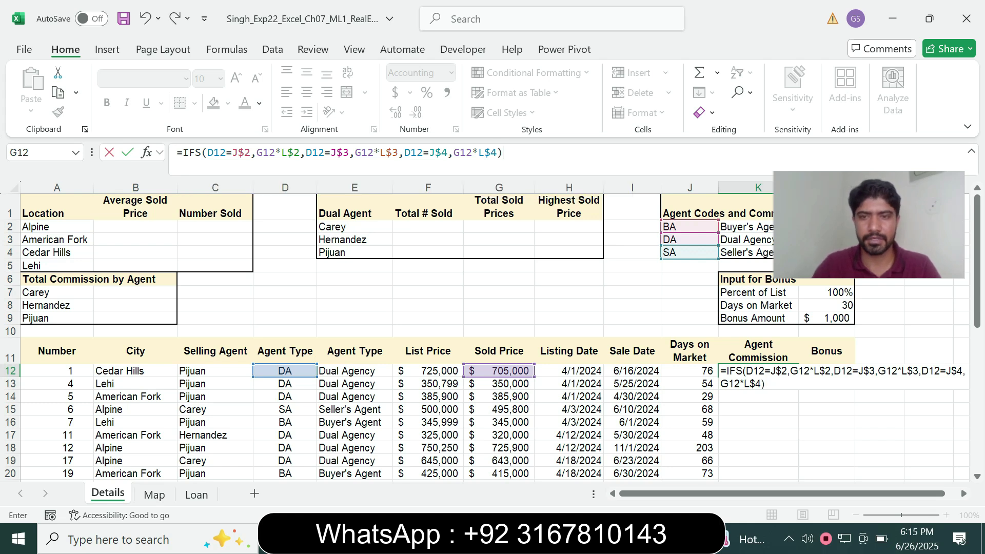
key("Return")
key("Up")
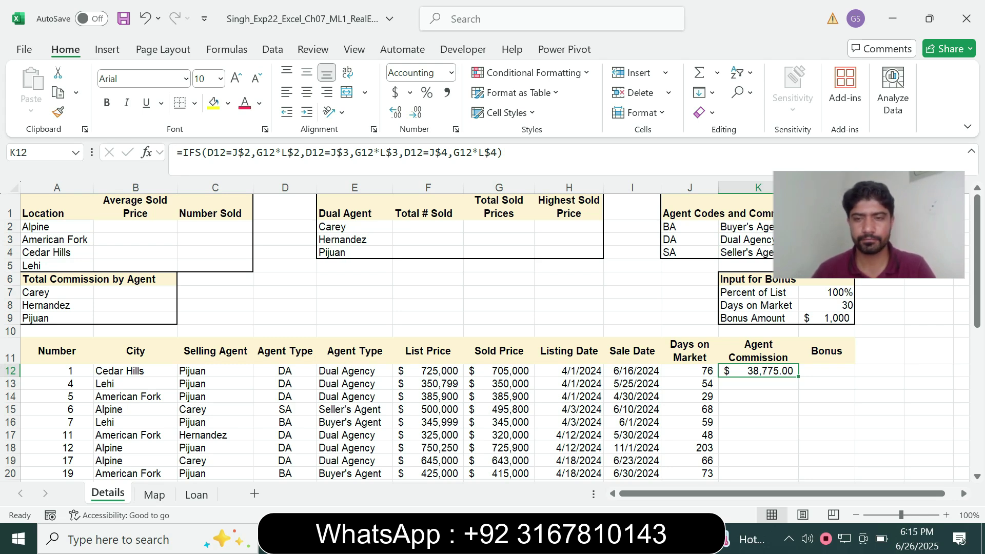
- Check step 4's copy range in the Word instructions and copy the Excel commission formula from K12 down to K13:K39
key("alt+Tab")
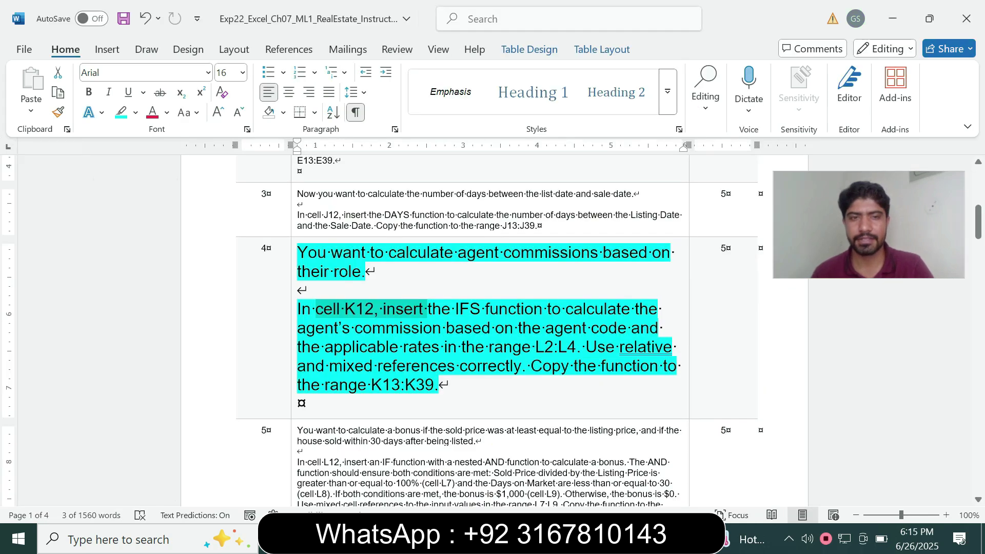
left_click(503, 347)
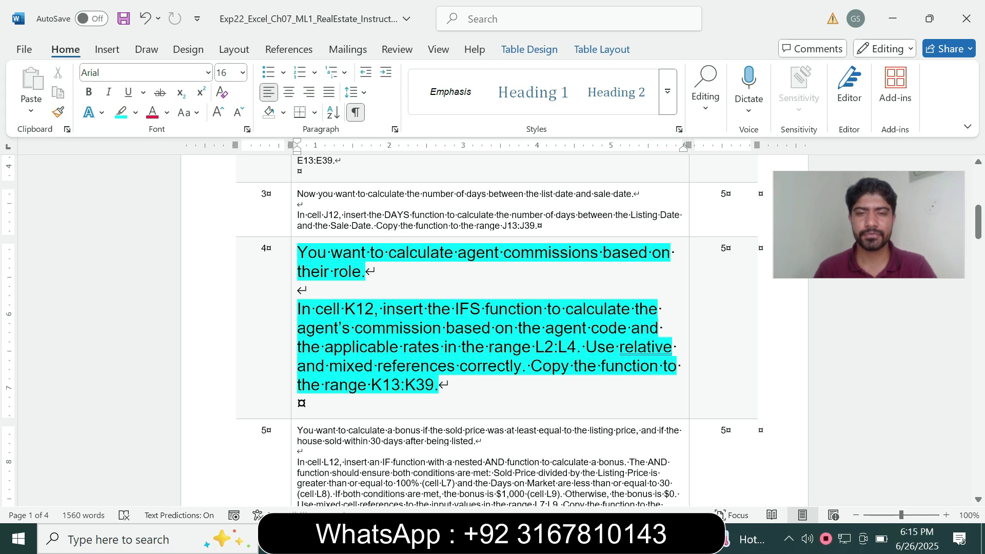
left_click_drag(530, 366, 544, 385)
left_click(400, 384)
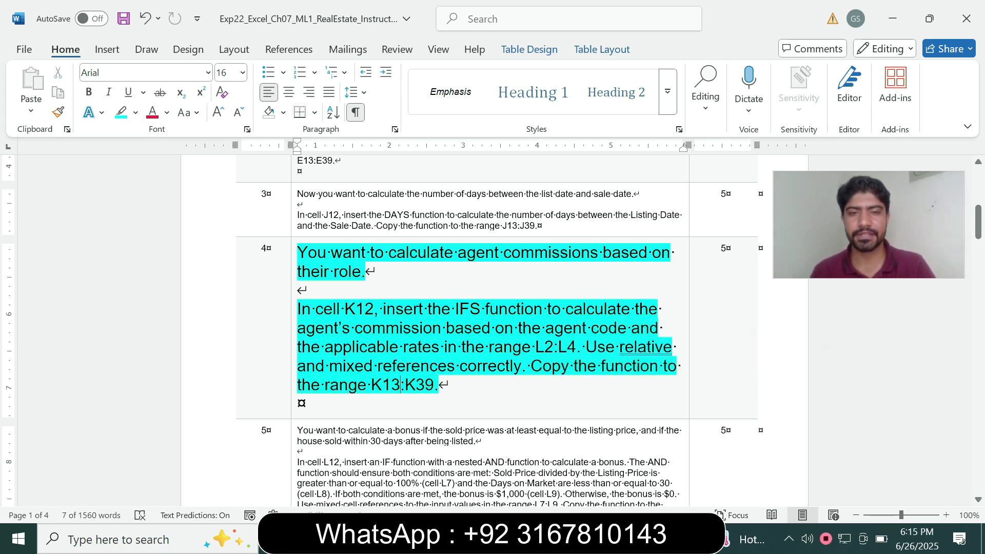
key("alt+Tab")
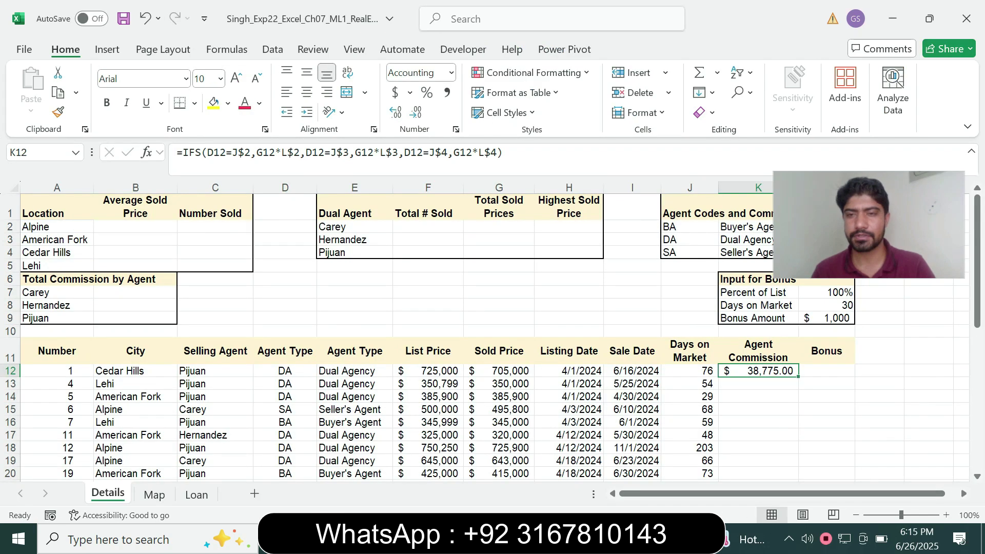
left_click_drag(798, 376, 798, 463)
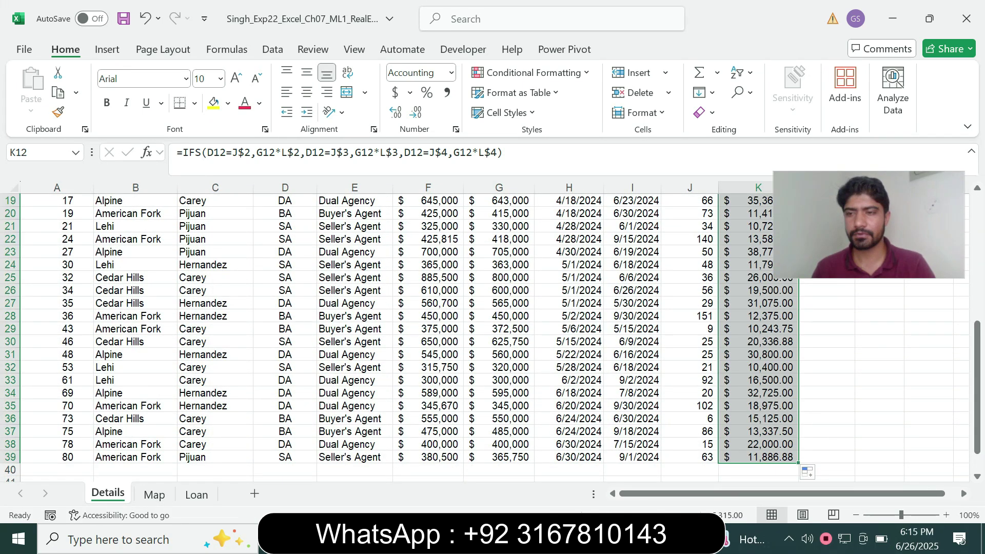
scroll(798, 463, "up", 6)
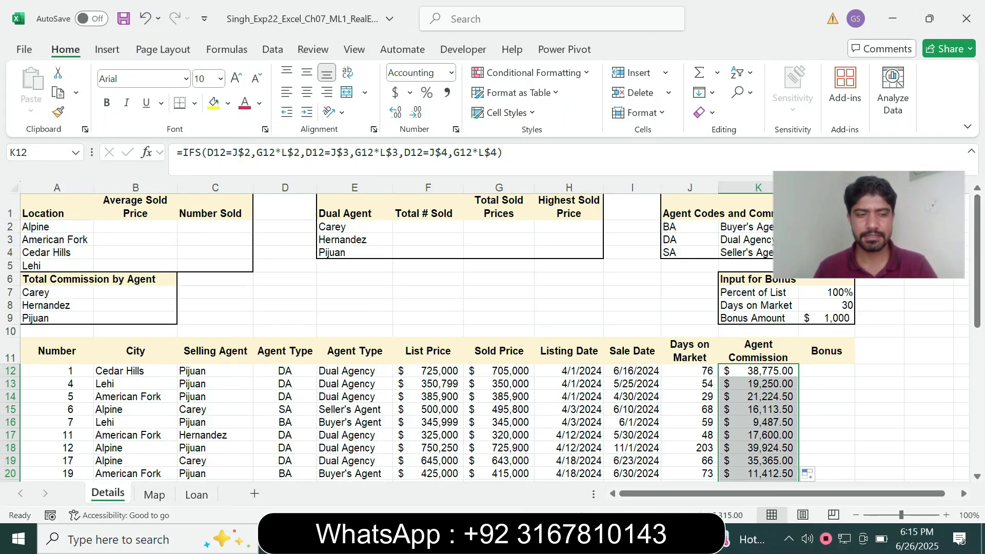
- In the Word instructions, reset step 4's text to 9 pt and remove its highlight colour
key("alt+Tab")
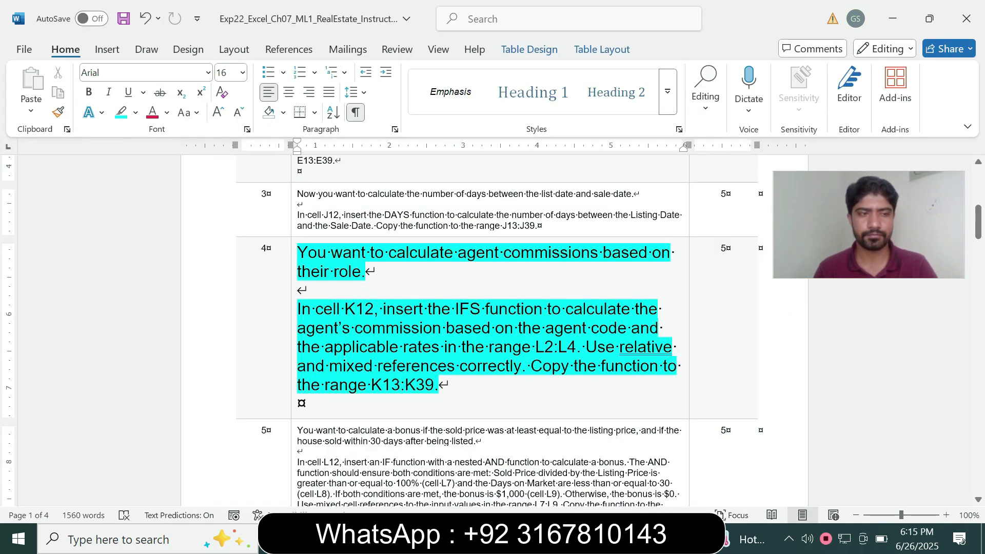
left_click(294, 385)
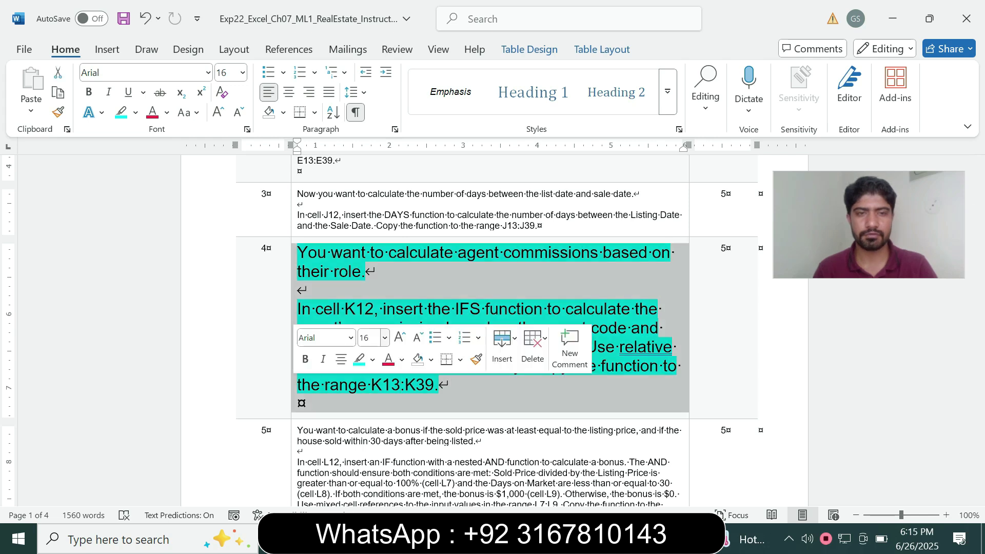
left_click(385, 337)
left_click(369, 53)
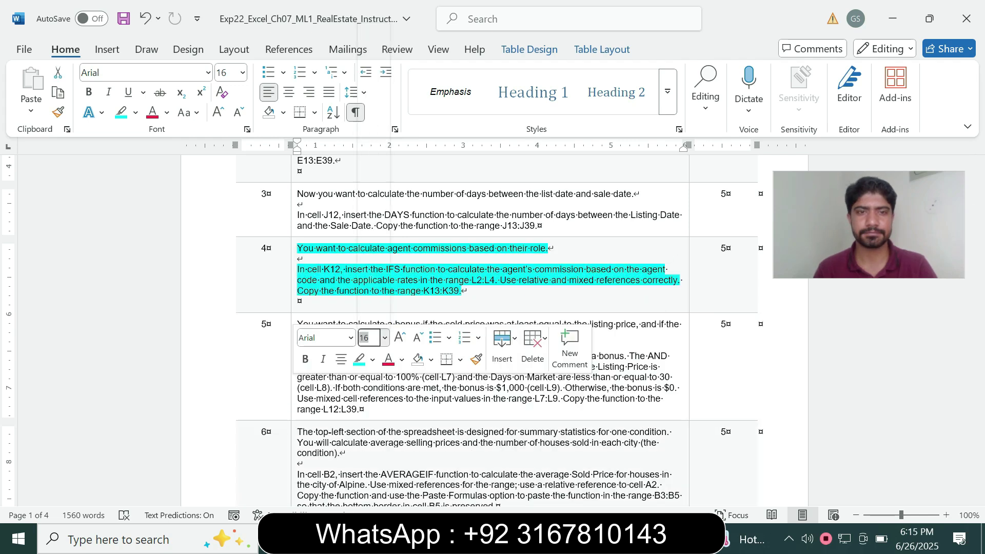
left_click(135, 112)
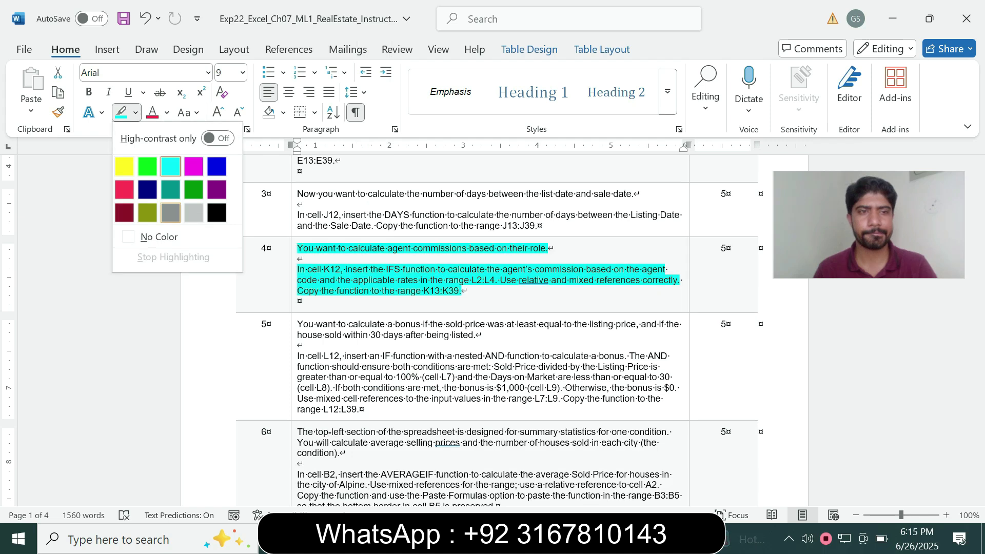
left_click(158, 235)
left_click(298, 301)
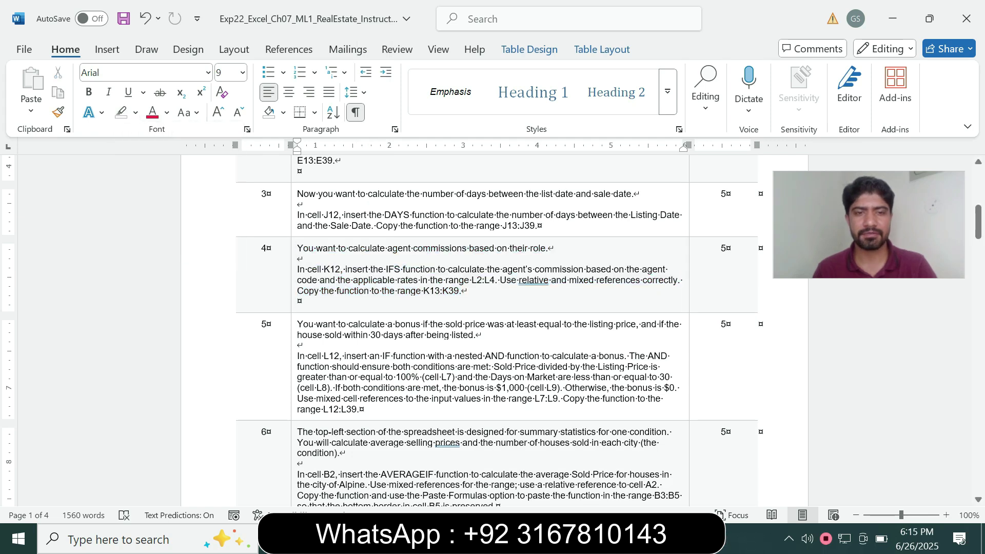
- Enlarge step 5's instruction text to 16 pt and highlight it in turquoise
left_click(294, 359)
left_click(382, 316)
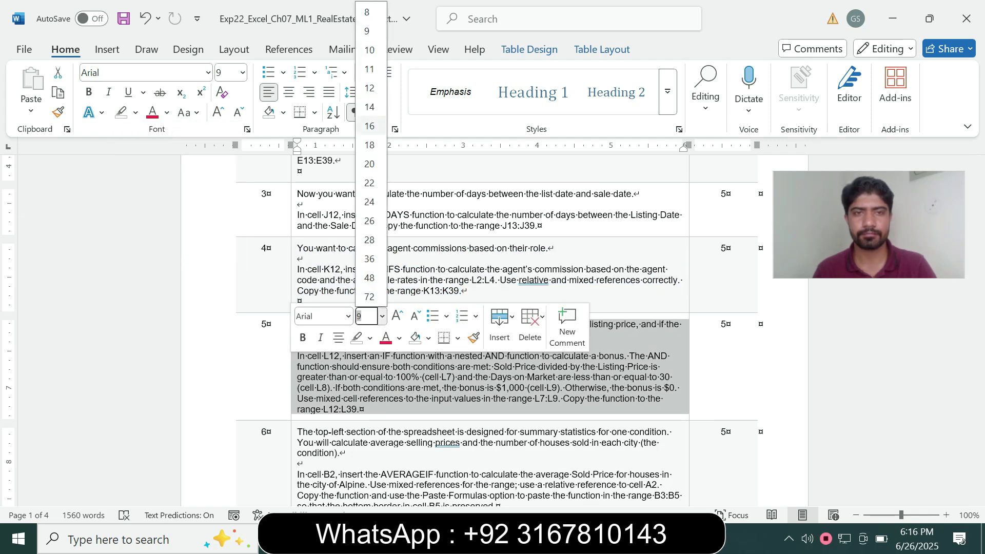
left_click(369, 126)
left_click(135, 112)
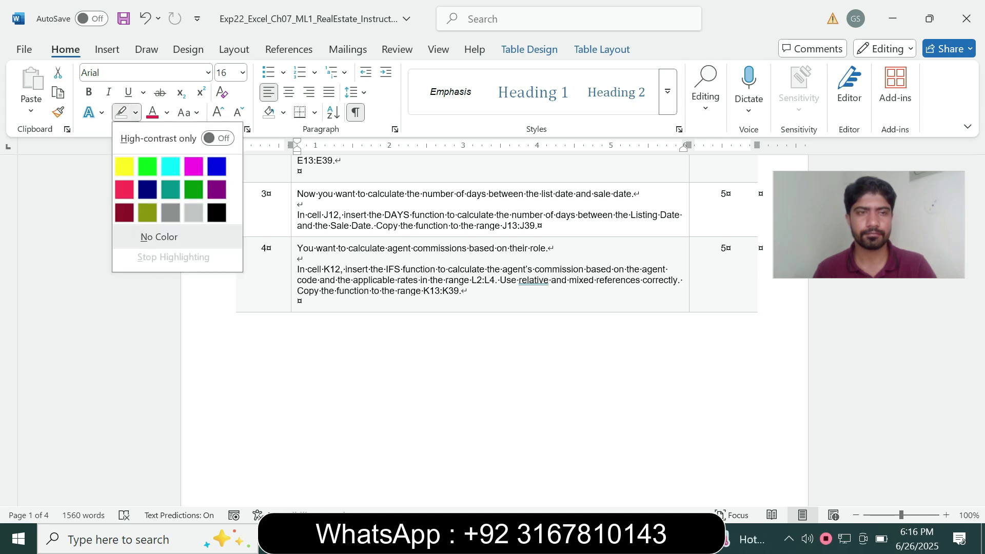
left_click(170, 166)
left_click_drag(978, 224, 978, 274)
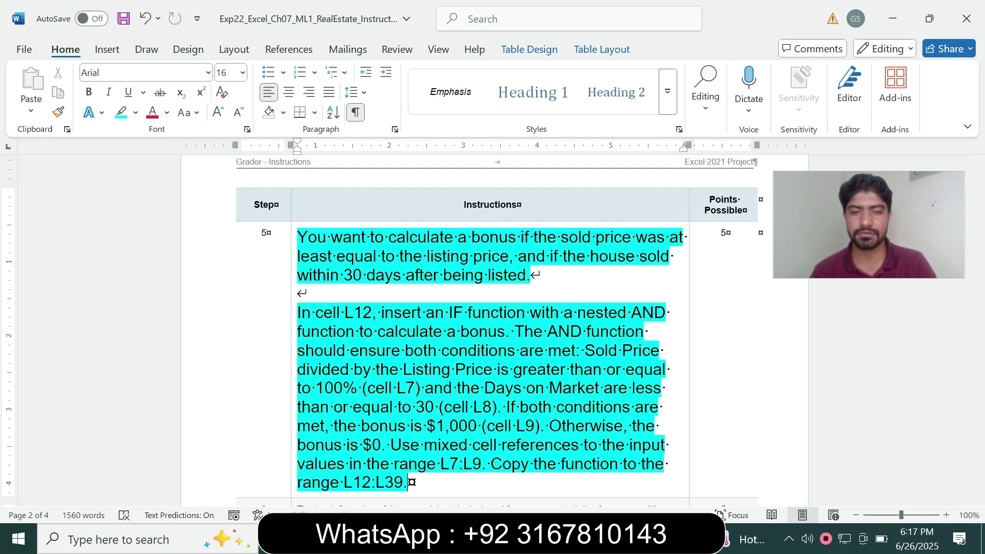
- Check step 5 in the Word instructions and start the Excel bonus formula in L12 with an IF function containing a nested AND
left_click(626, 538)
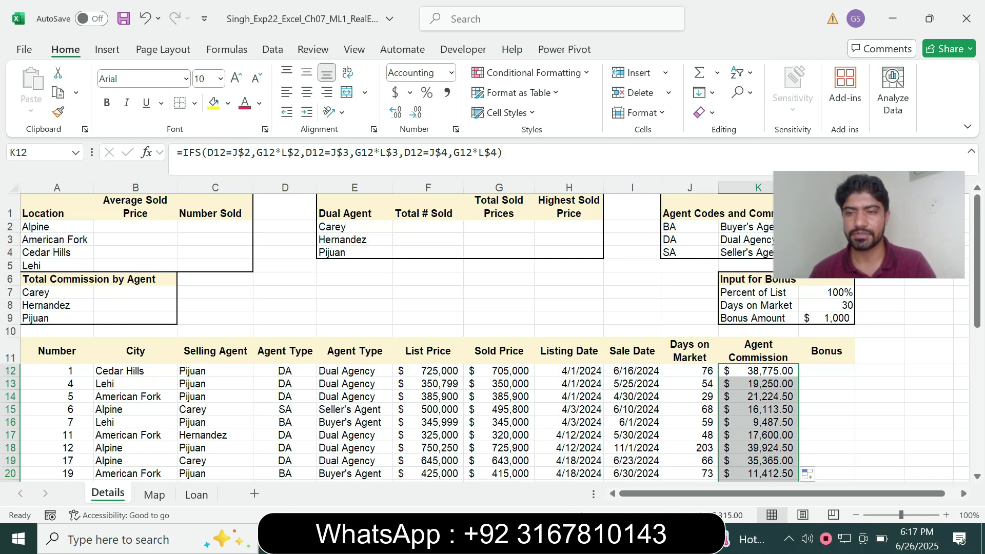
left_click(826, 371)
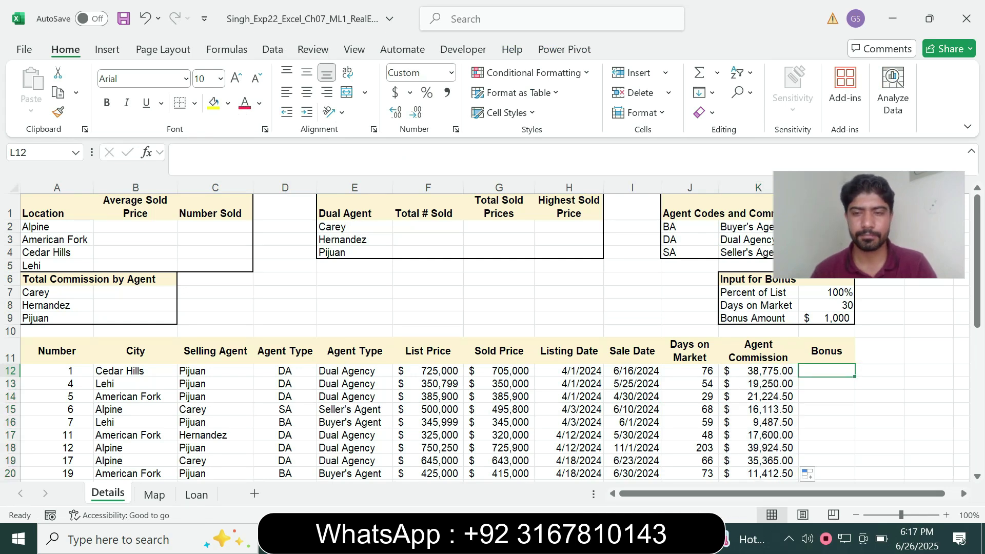
key("alt+Tab")
left_click_drag(353, 313, 546, 332)
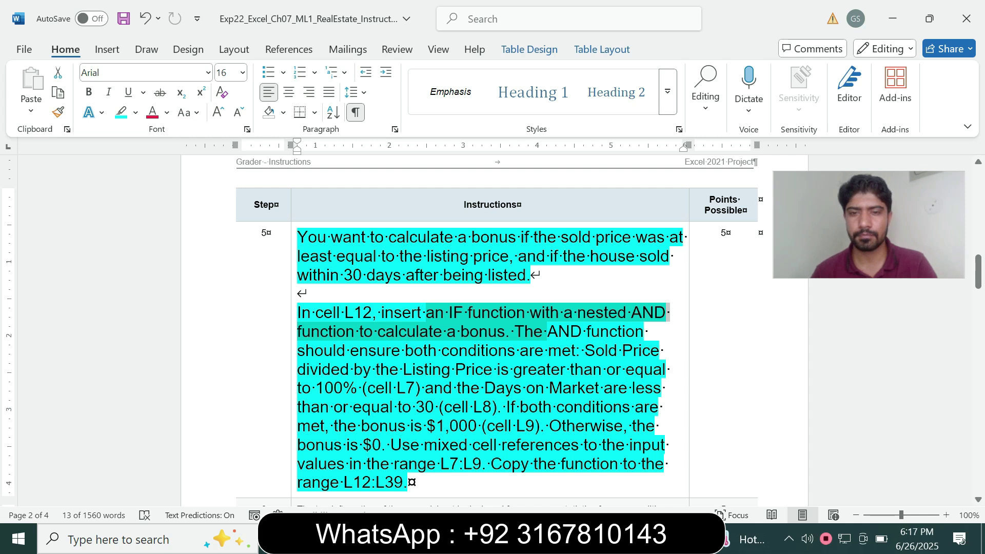
key("alt+Tab")
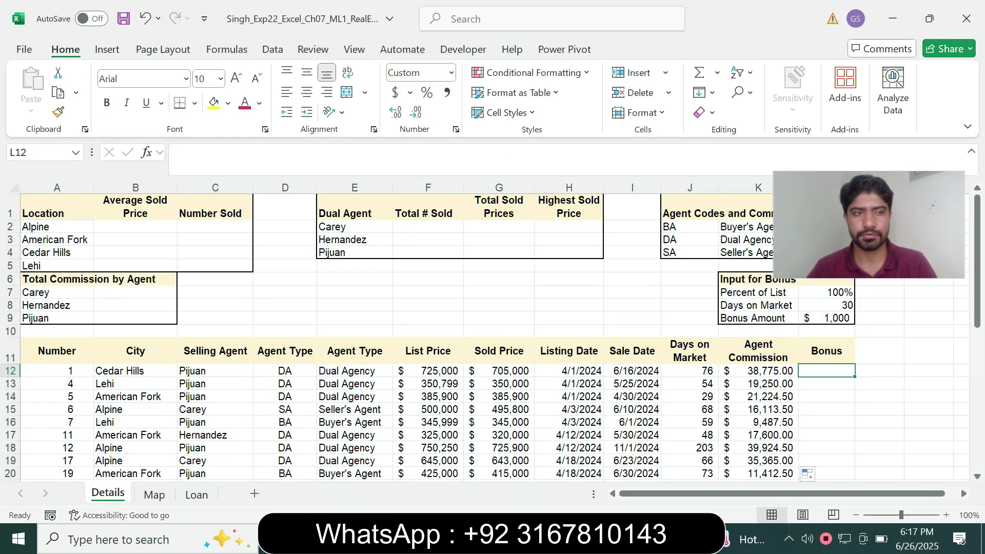
type("=if")
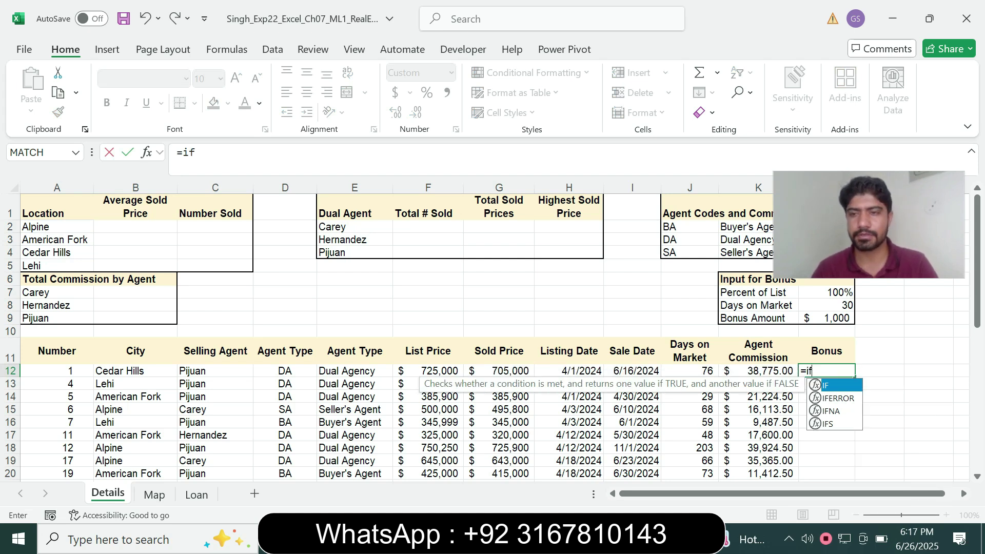
key("Tab")
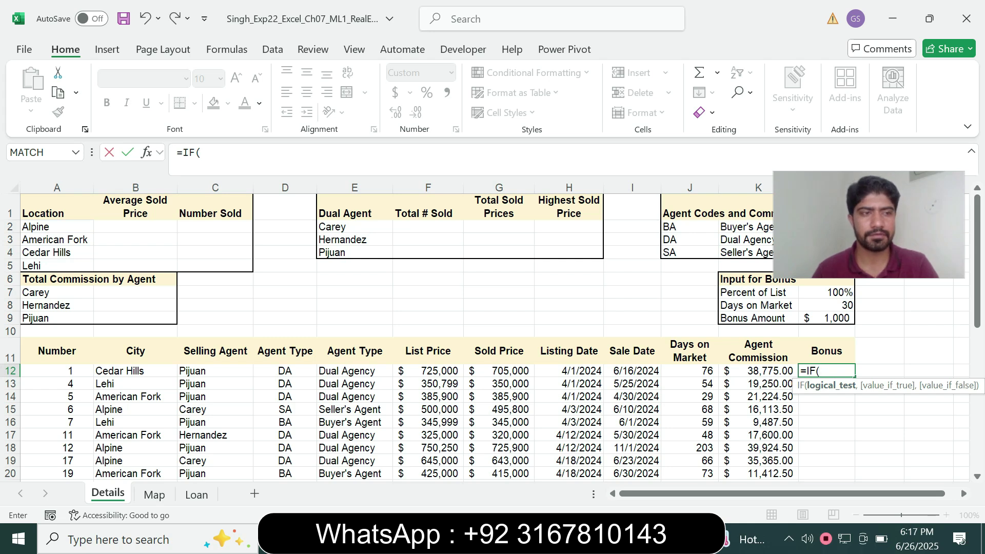
left_click(203, 153)
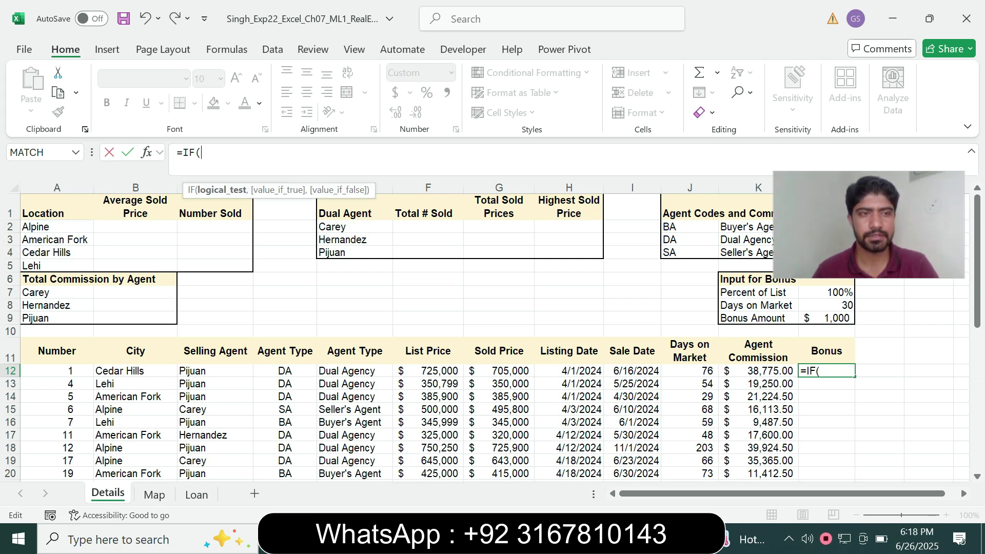
type("A")
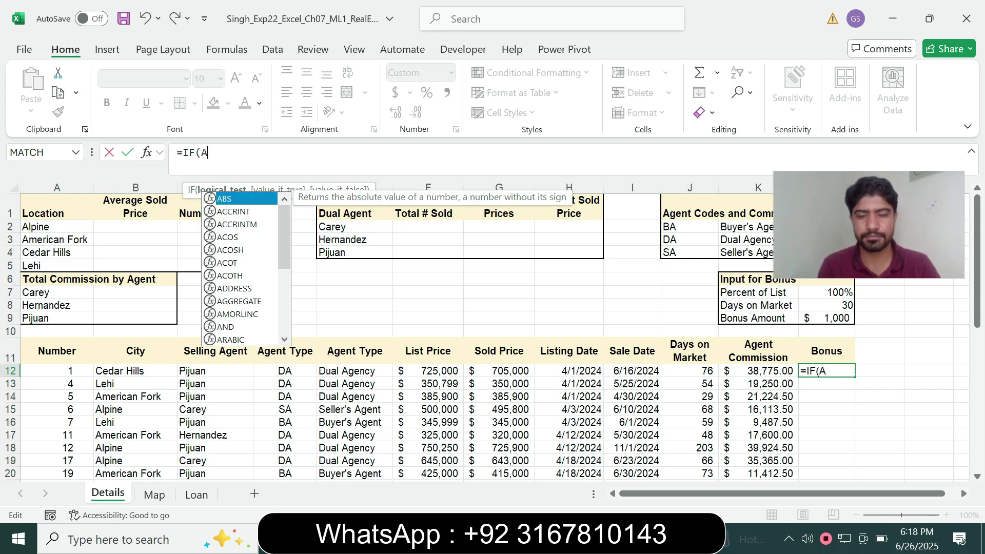
type("ND")
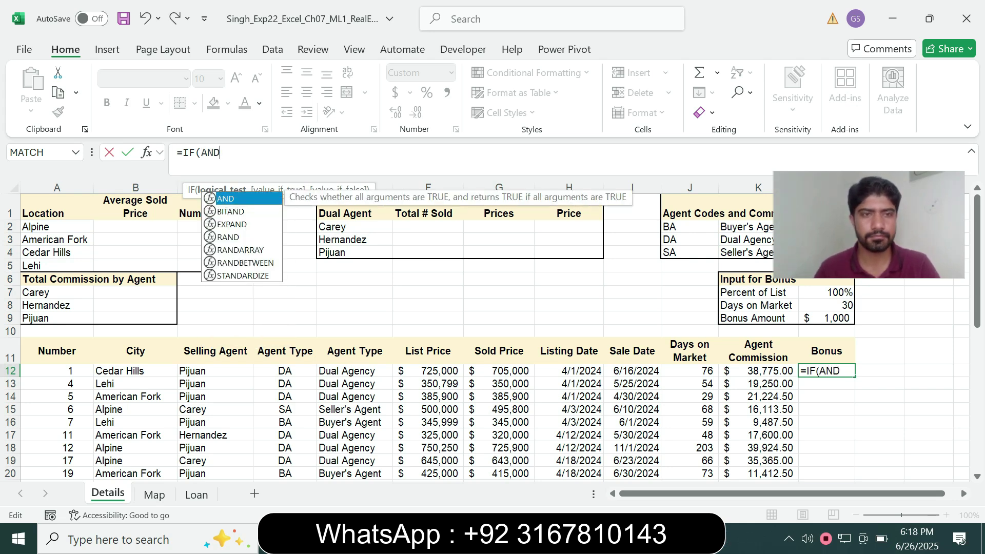
type("(")
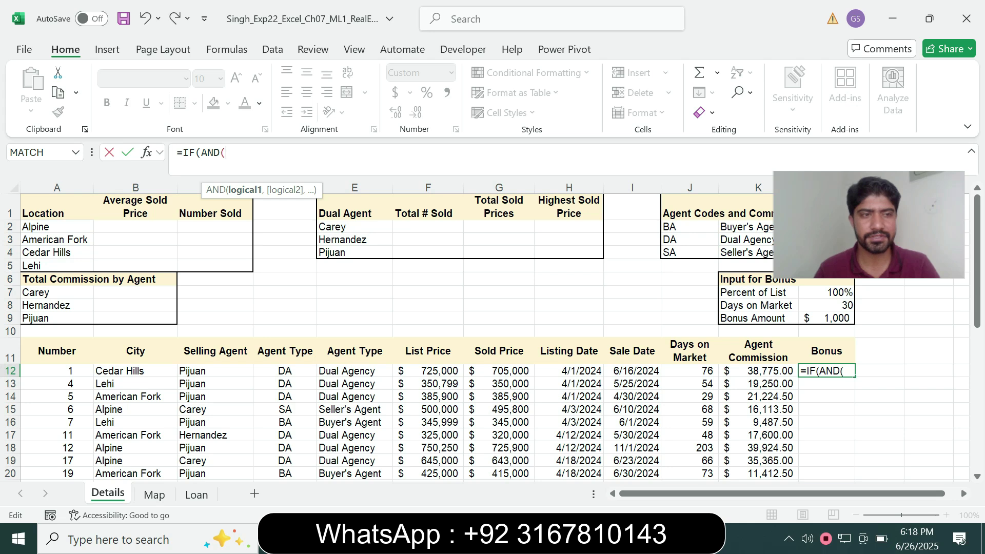
- Recheck step 5 in Word and enter G12/F12>=$L$7 as the first AND condition in the L12 formula
key("alt+Tab")
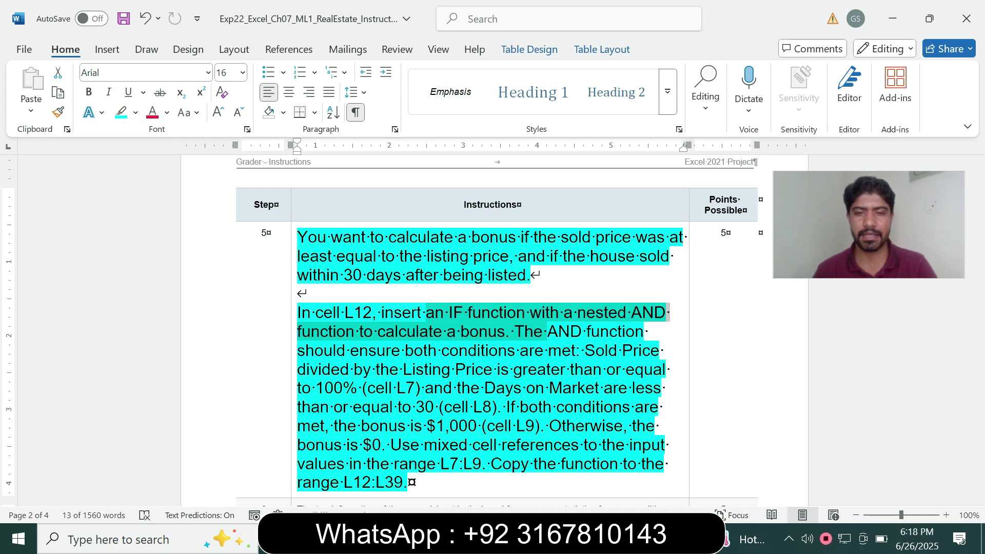
key("alt+Tab")
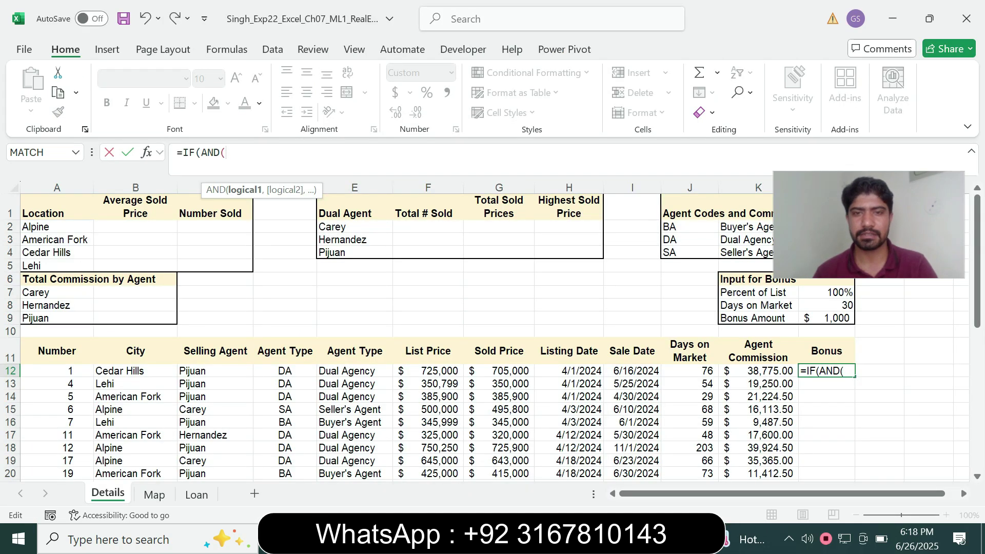
left_click(499, 371)
type("/")
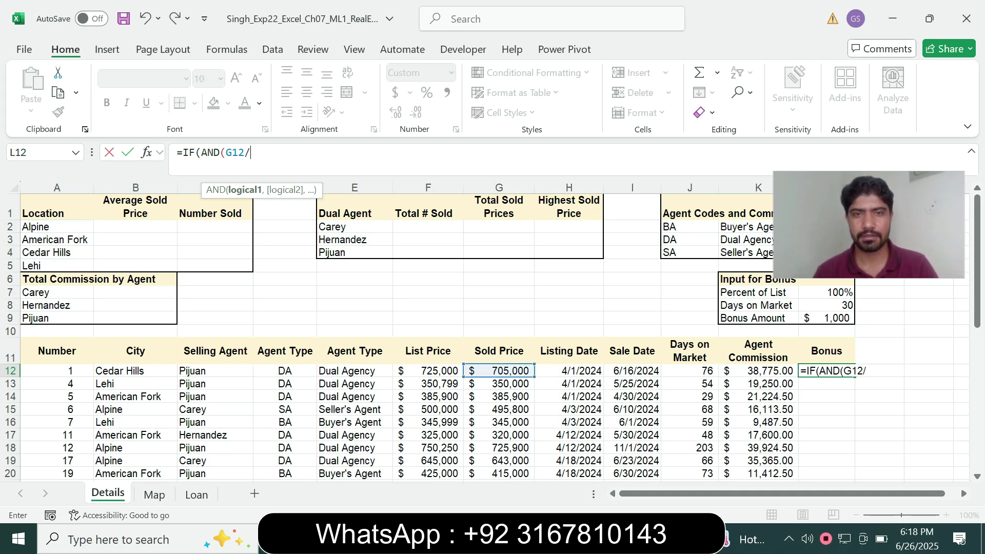
left_click(428, 371)
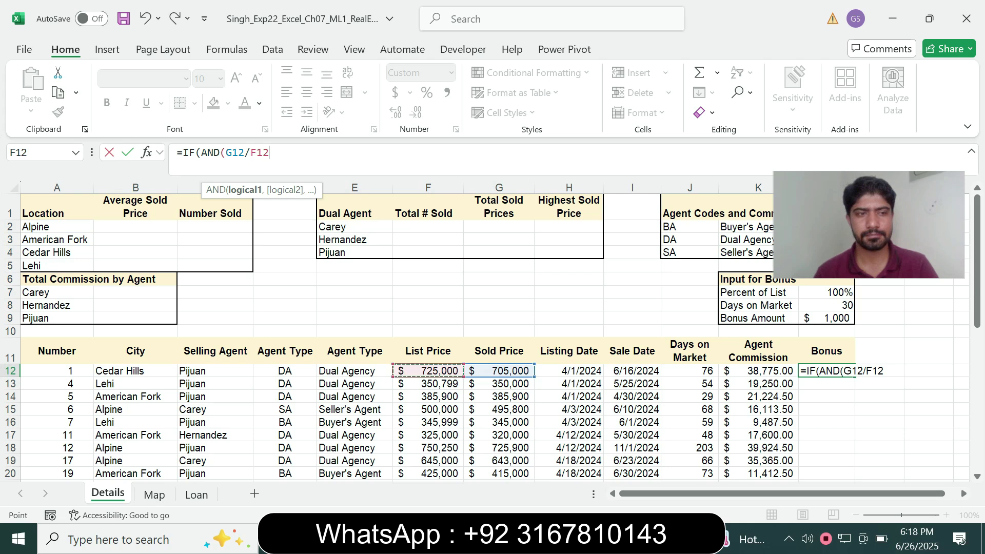
type(">=")
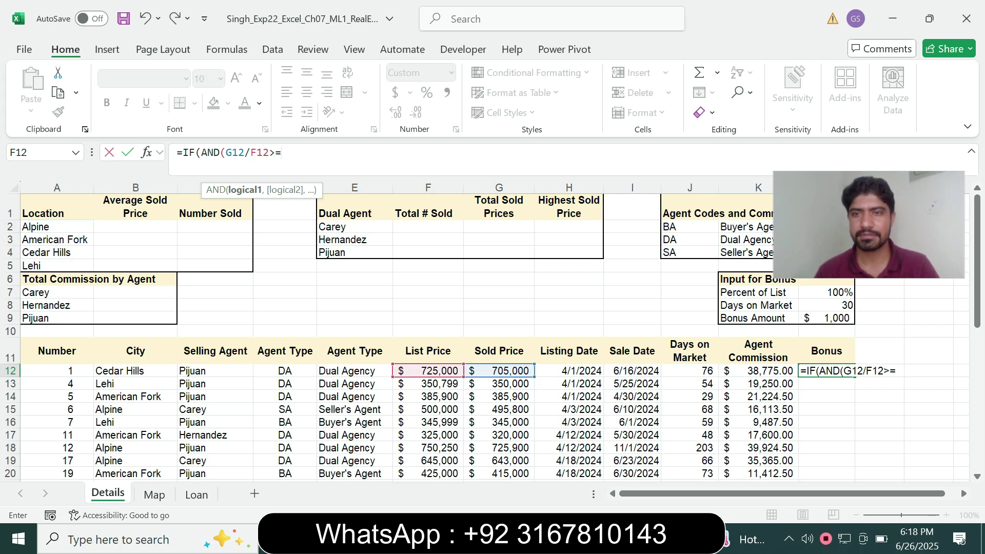
left_click_drag(868, 224, 948, 310)
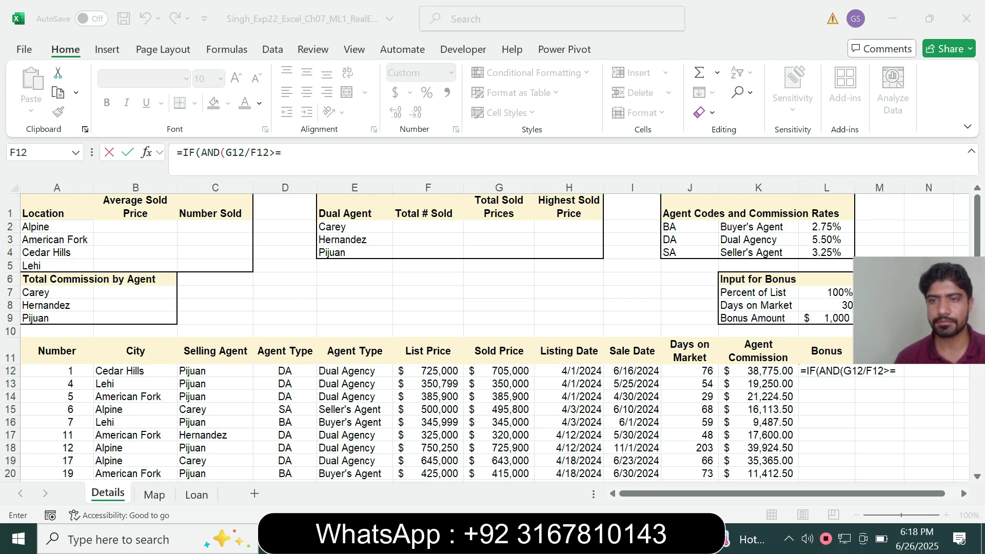
left_click(826, 292)
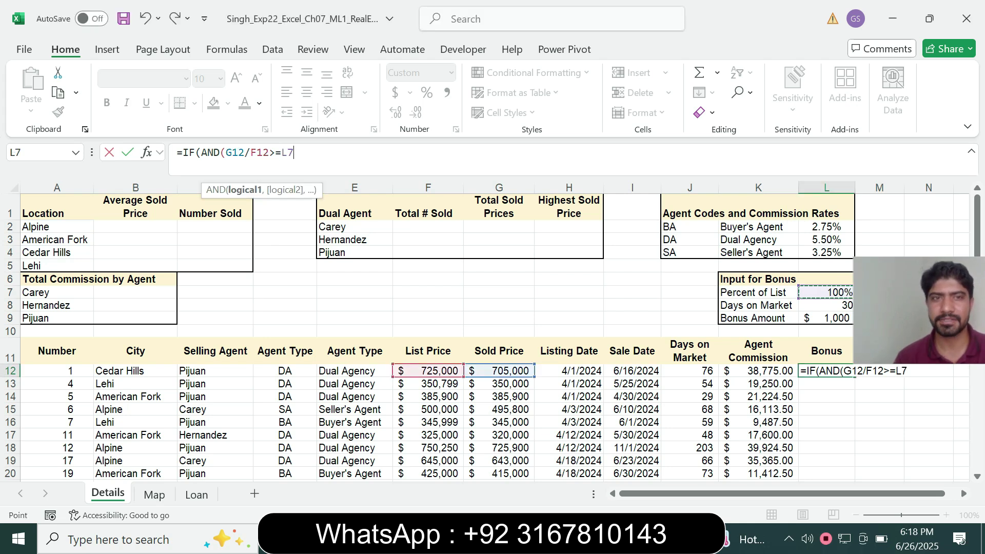
key("F4")
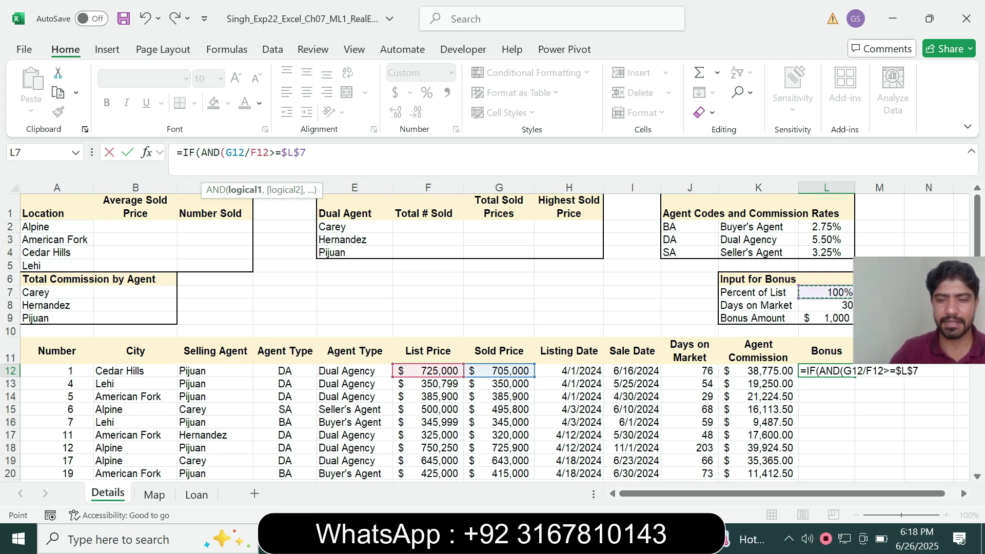
type(",")
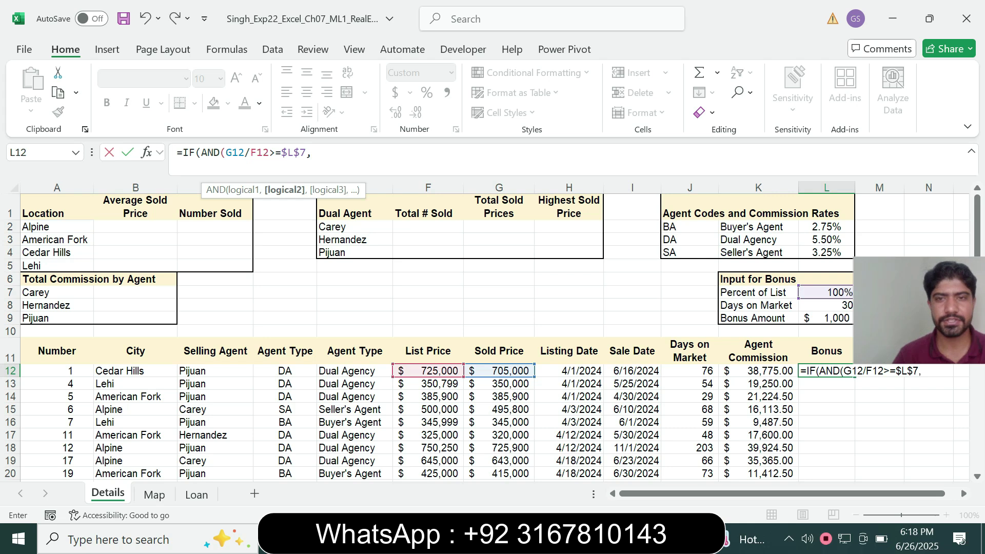
- Add J12<=$L$8 as the second AND condition, checking step 5 in Word, and close the AND function
left_click(690, 371)
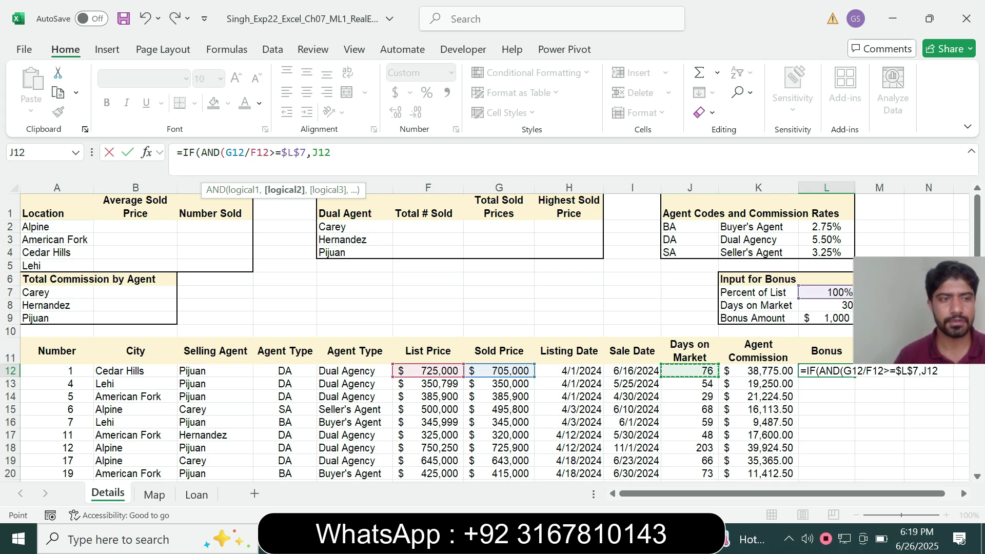
type("<=")
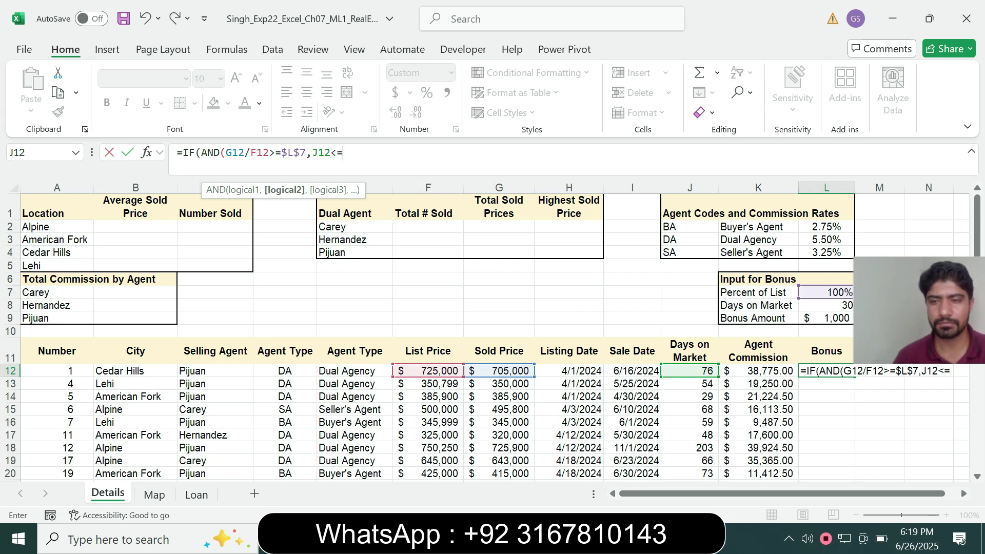
key("alt+Tab")
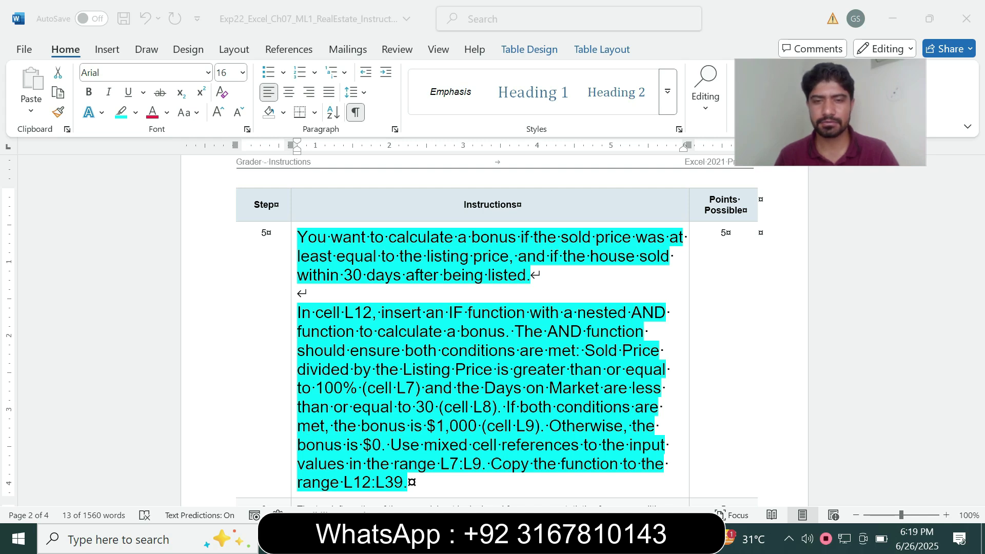
key("alt+Tab")
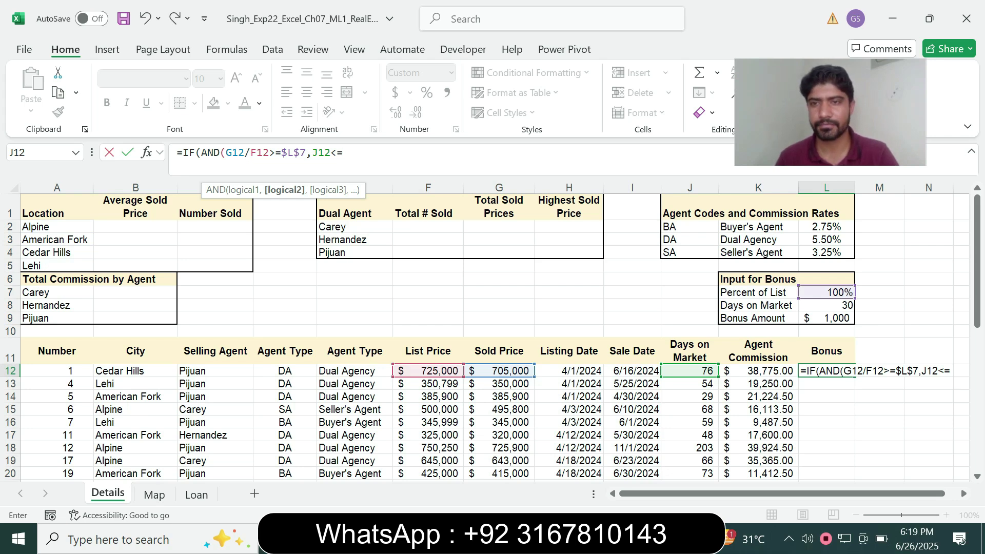
key("Left")
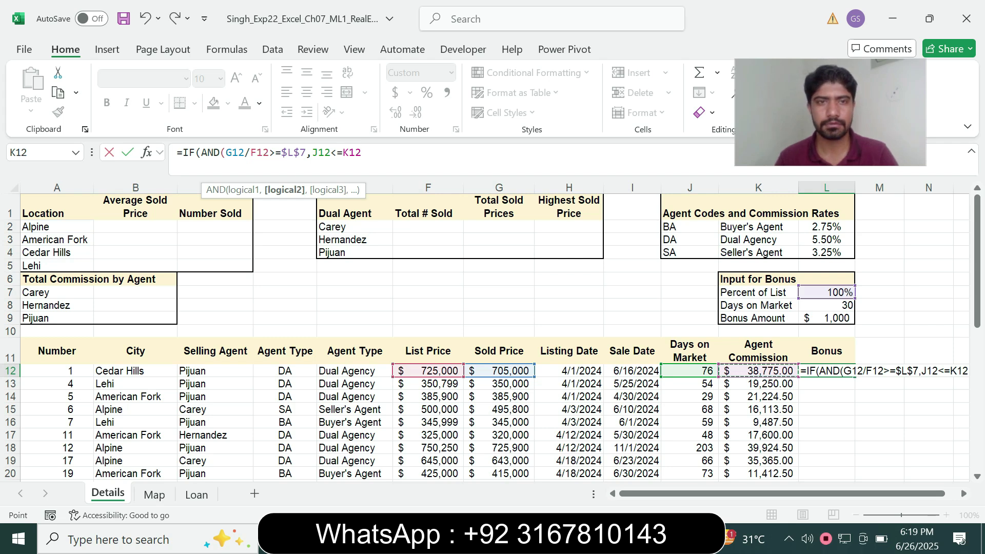
key("BackSpace")
key("BackSpace")
key("BackSpace")
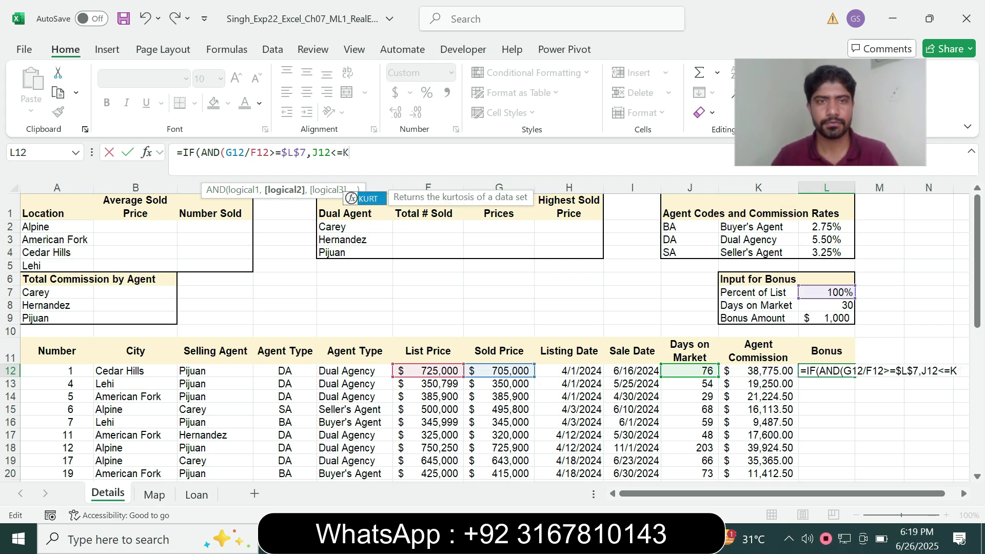
left_click(826, 305)
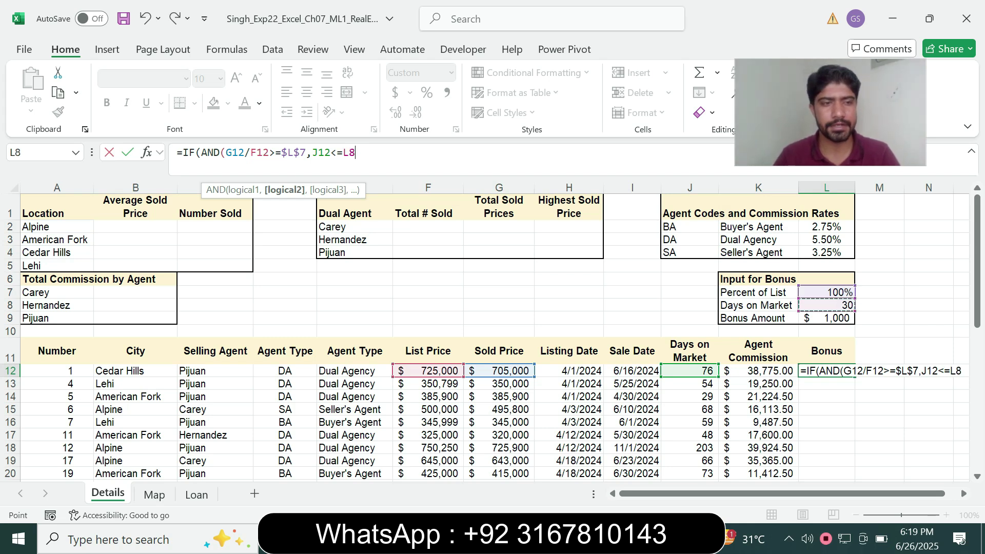
key("F4")
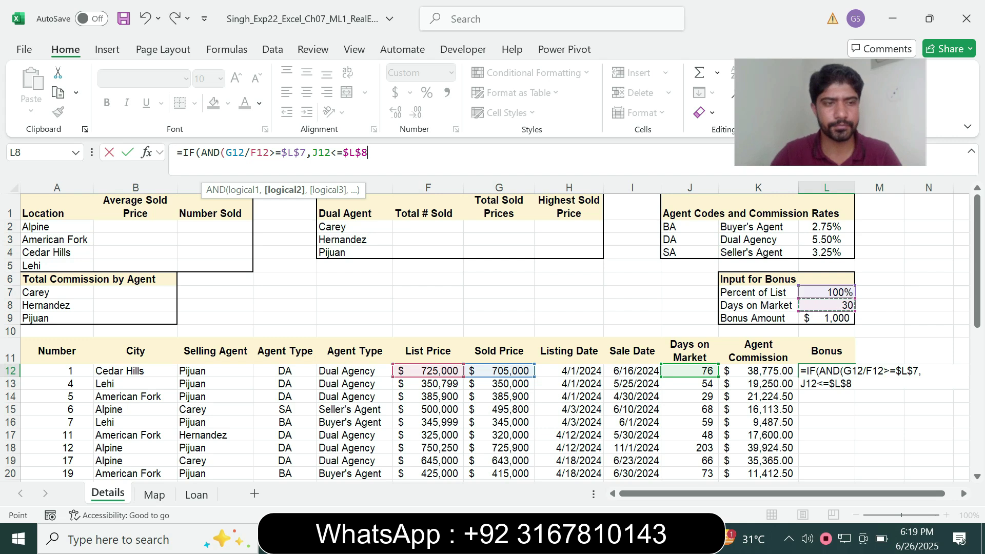
type(")")
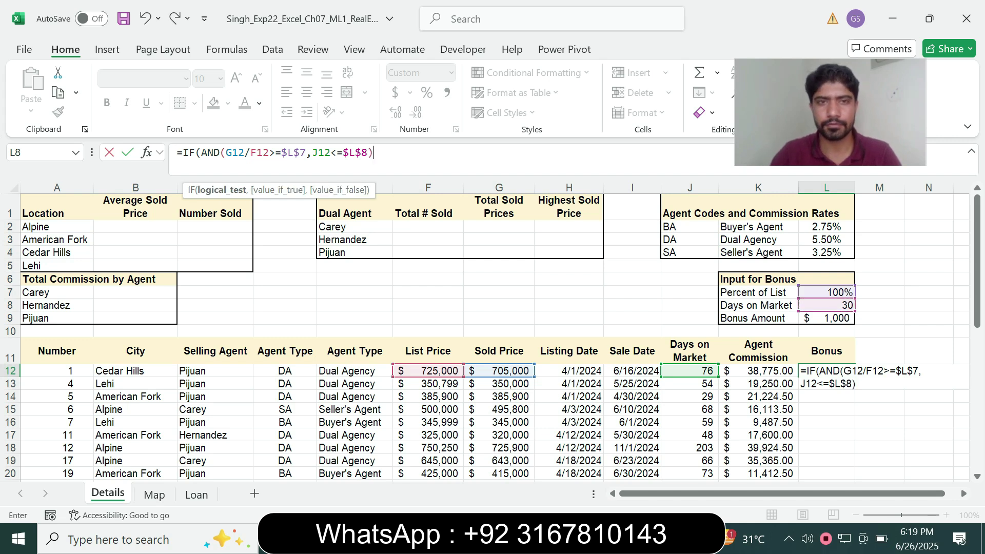
- Review step 5's remaining text in Word and extend the IF's logical test in L12 with =TRUE after the AND function
type("=")
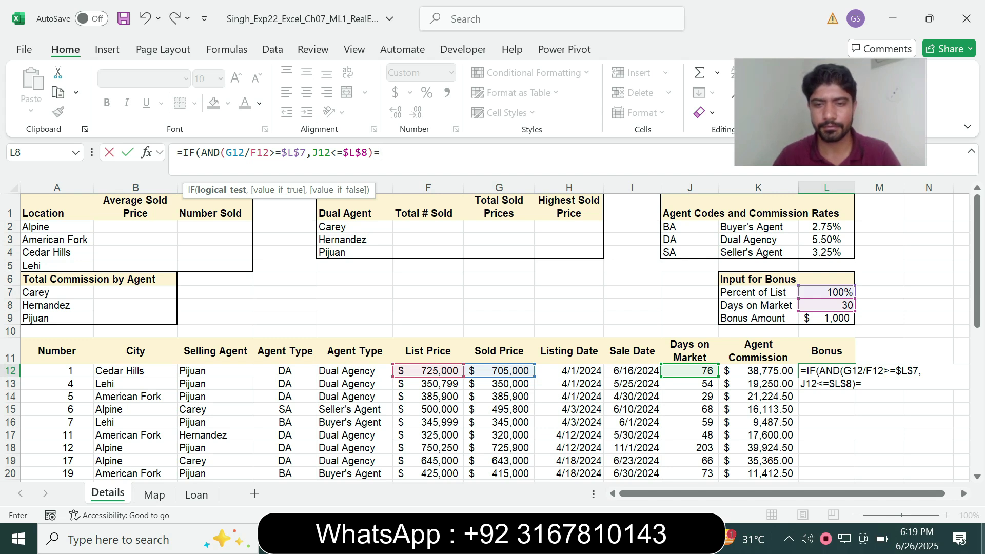
key("alt+Tab")
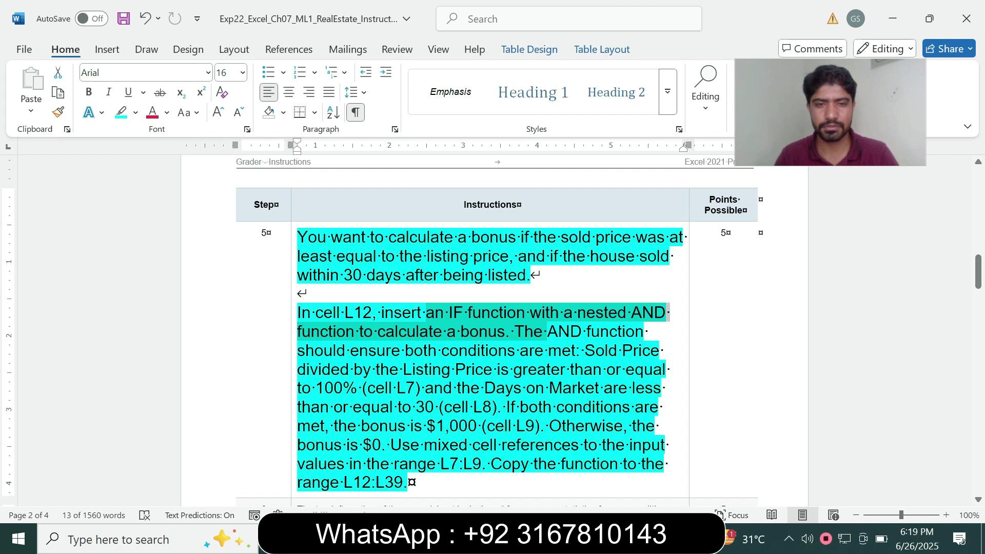
left_click(418, 463)
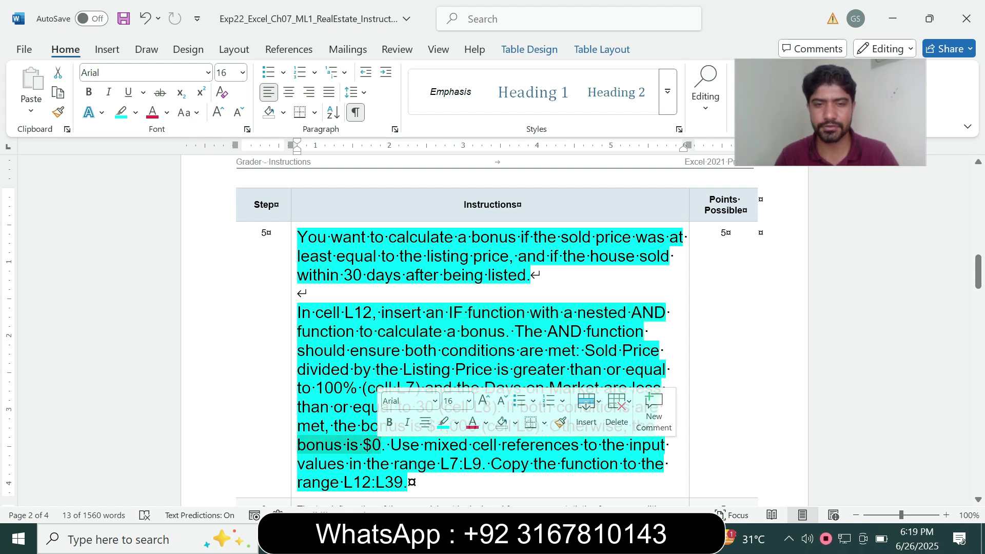
left_click_drag(418, 463, 298, 463)
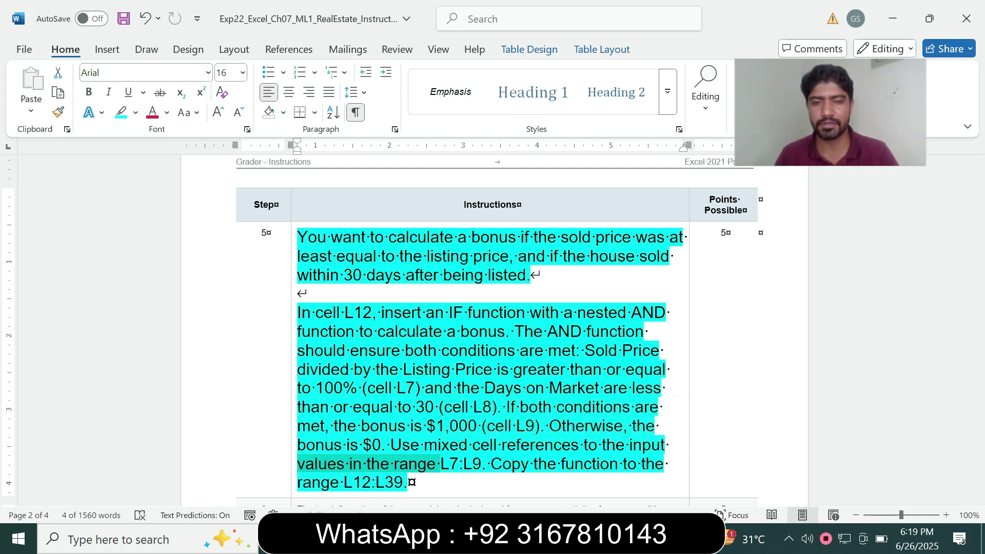
key("alt+Tab")
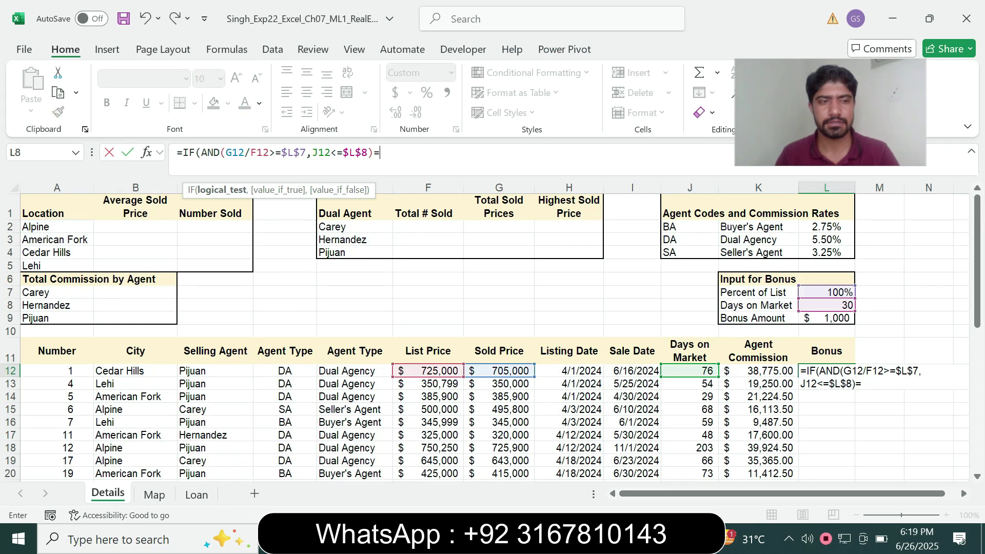
type("T")
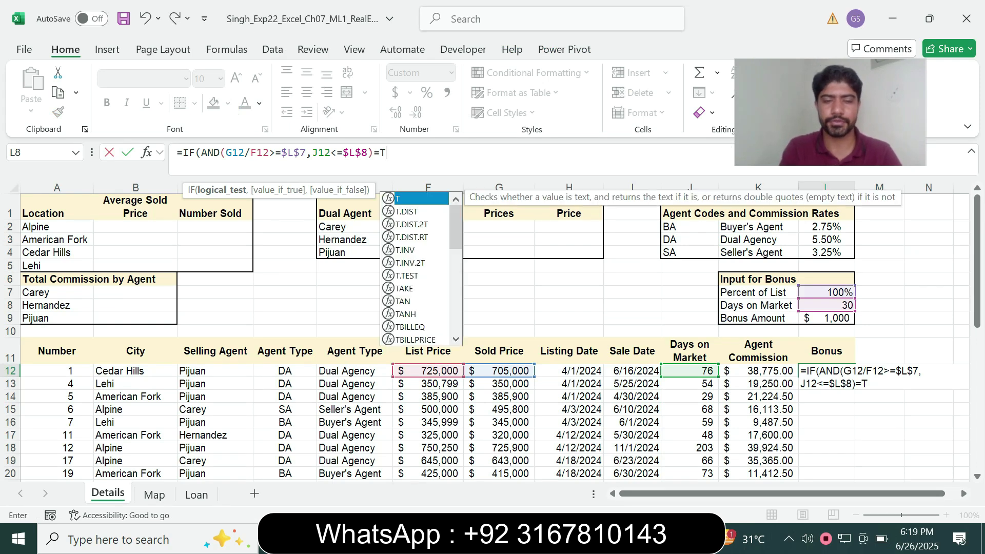
type("RUE")
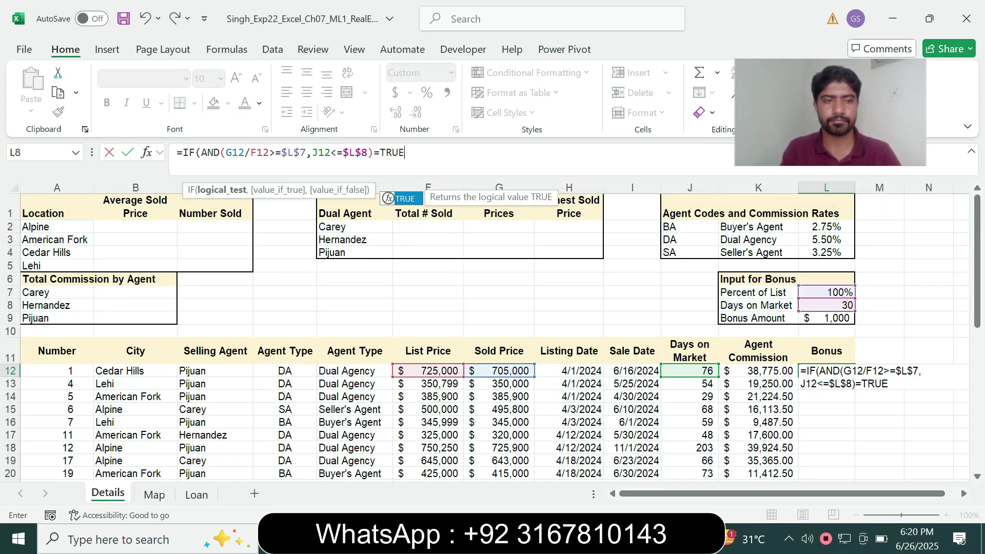
- Complete the IF formula in L12 with $L$9 as the value if true and 0 as the value if false
type(",")
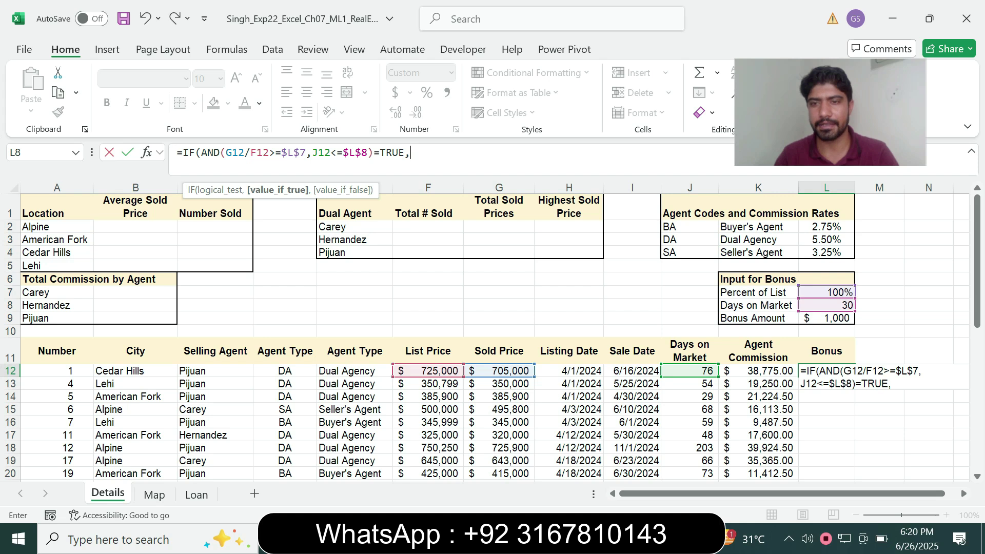
left_click(827, 318)
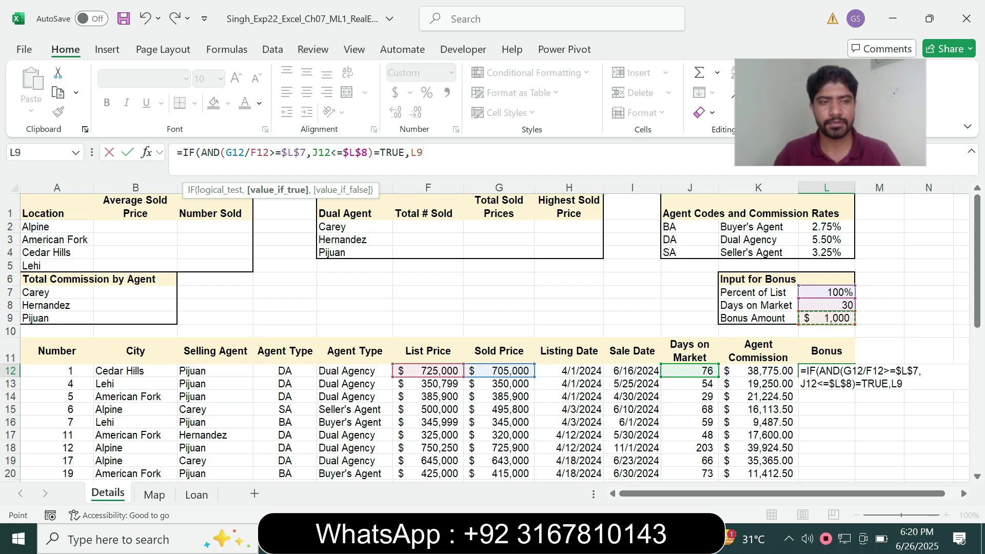
key("F4")
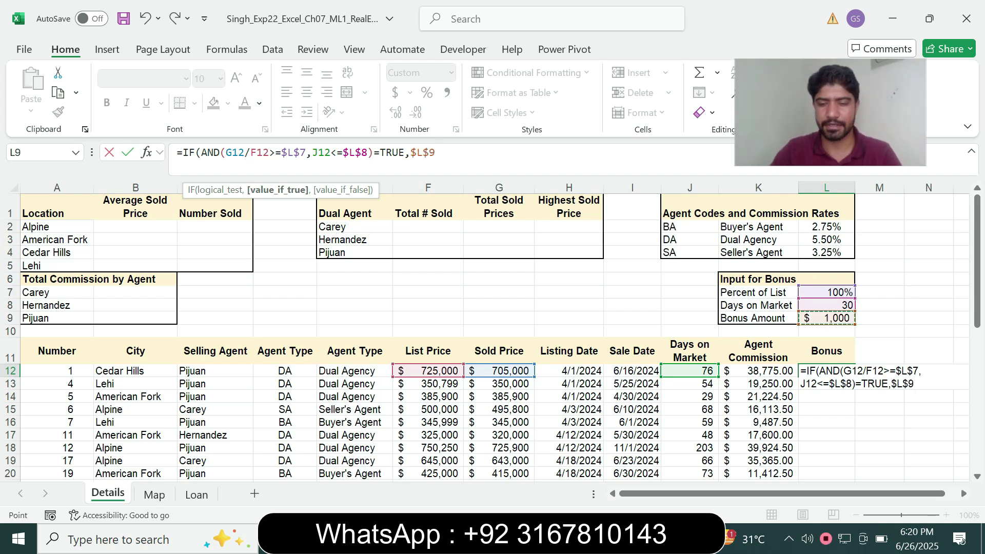
type(",0)")
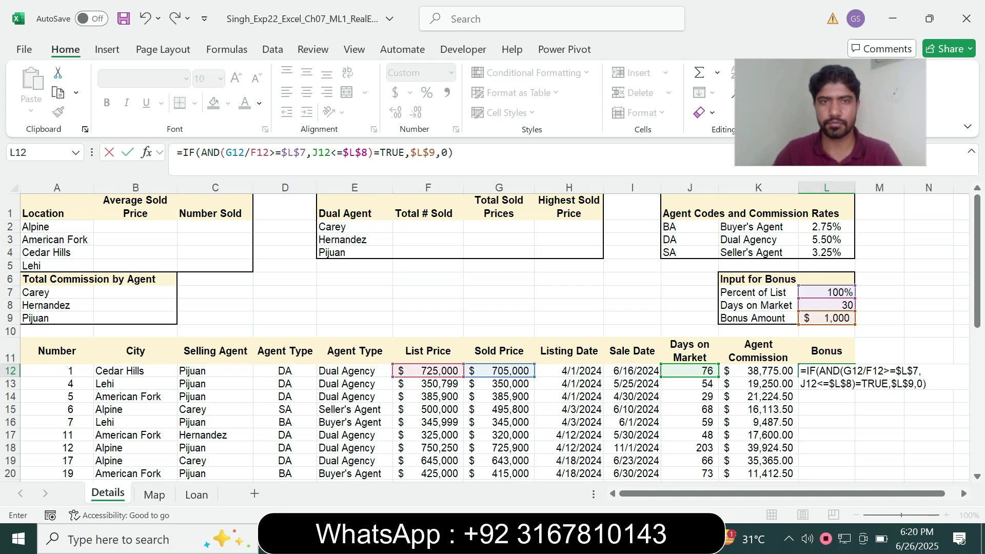
key("Return")
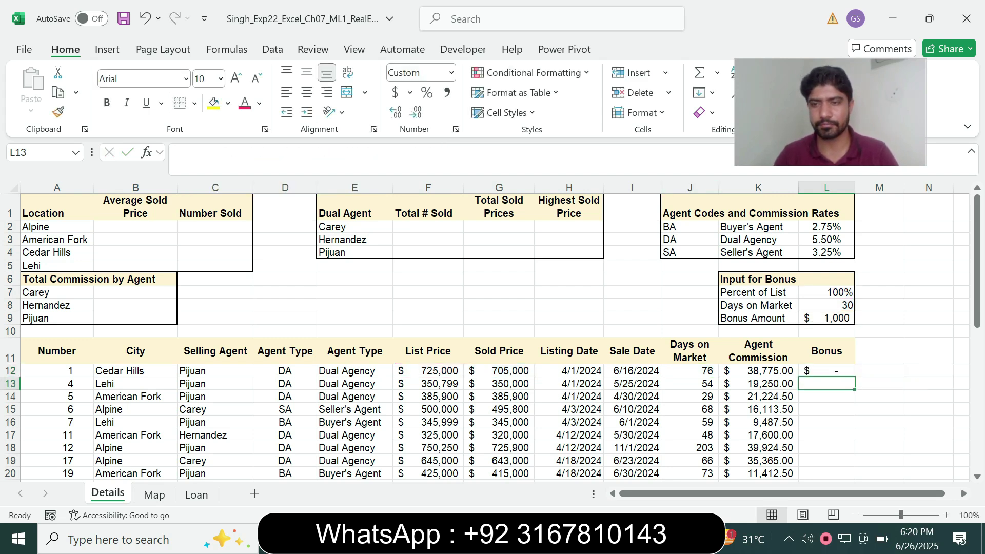
- Check the copy instruction of step 5 in Word and fill the L12 bonus formula down to L39 in Excel
key("Up")
key("alt+Tab")
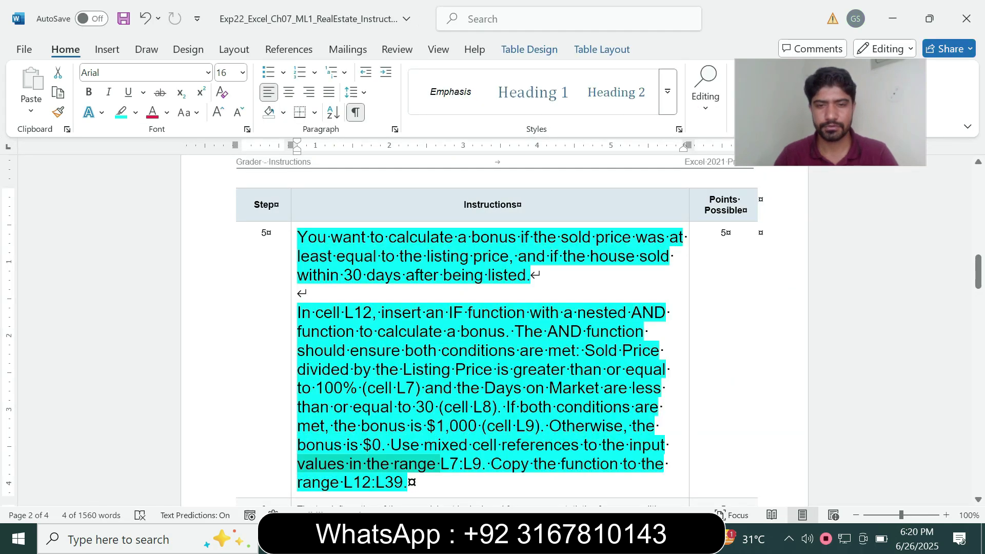
left_click(491, 463)
left_click_drag(491, 463, 408, 482)
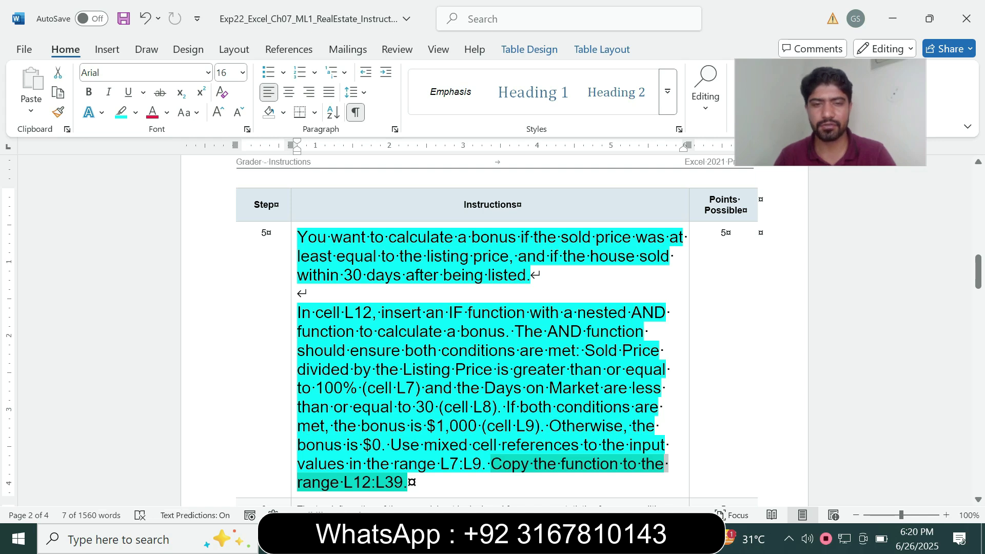
key("alt+Tab")
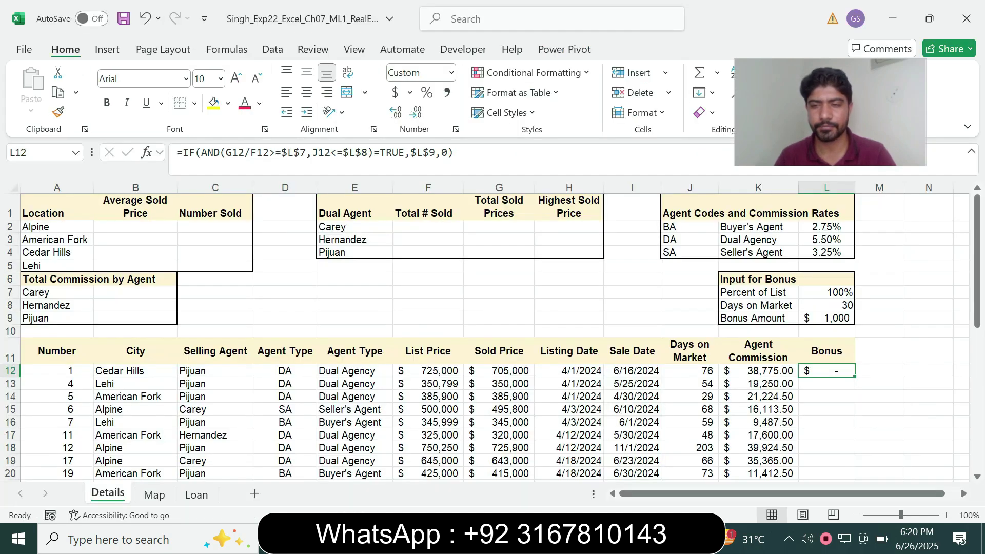
left_click_drag(855, 376, 841, 462)
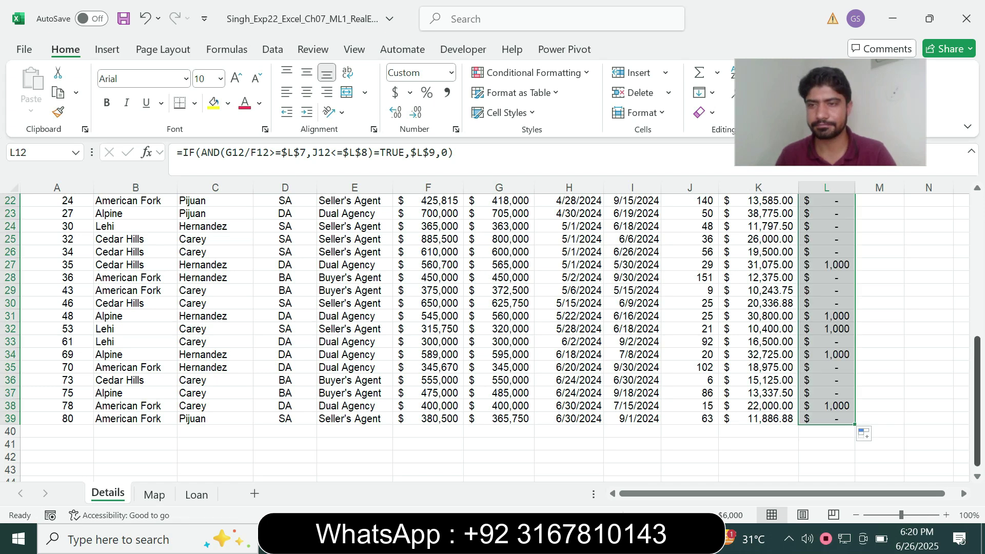
scroll(487, 335, "up", 7)
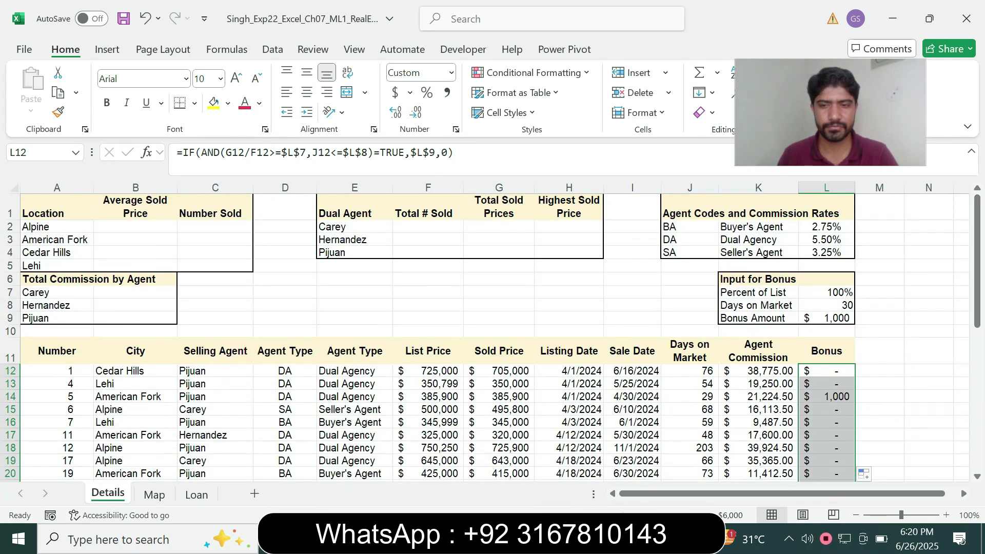
- Switch to Word, reset the step 5 instruction text to 9 pt and remove its highlight
key("alt+Tab")
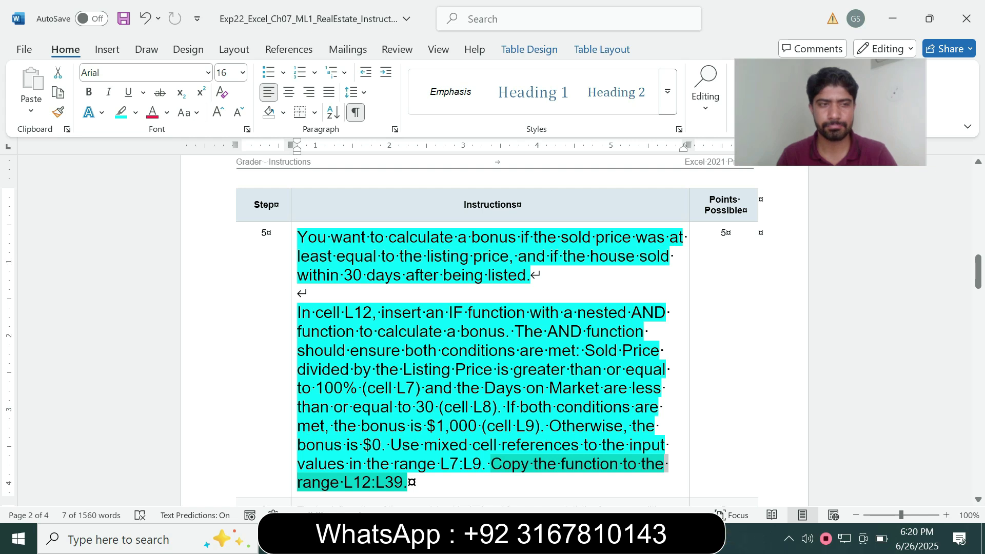
left_click(294, 389)
left_click(384, 401)
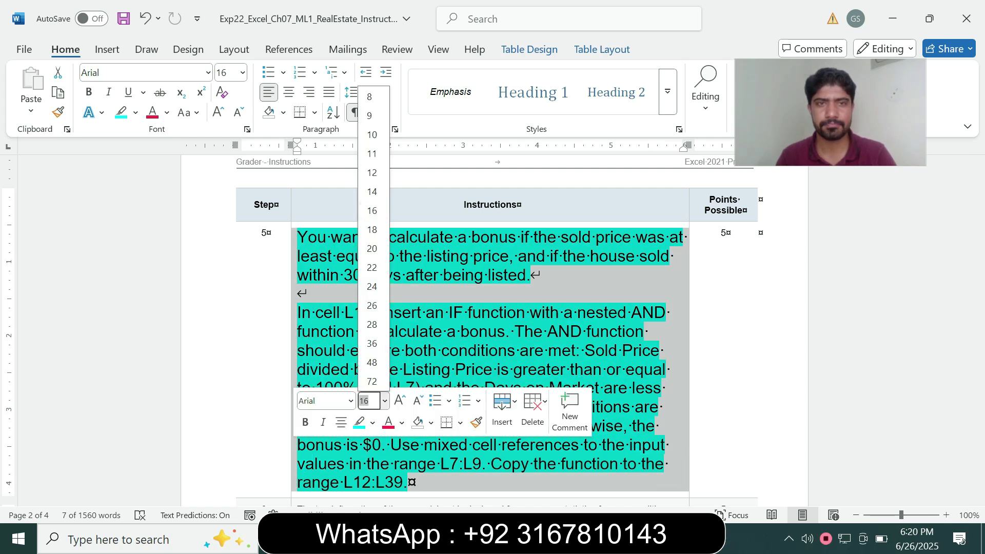
left_click(370, 115)
scroll(493, 359, "down", 5)
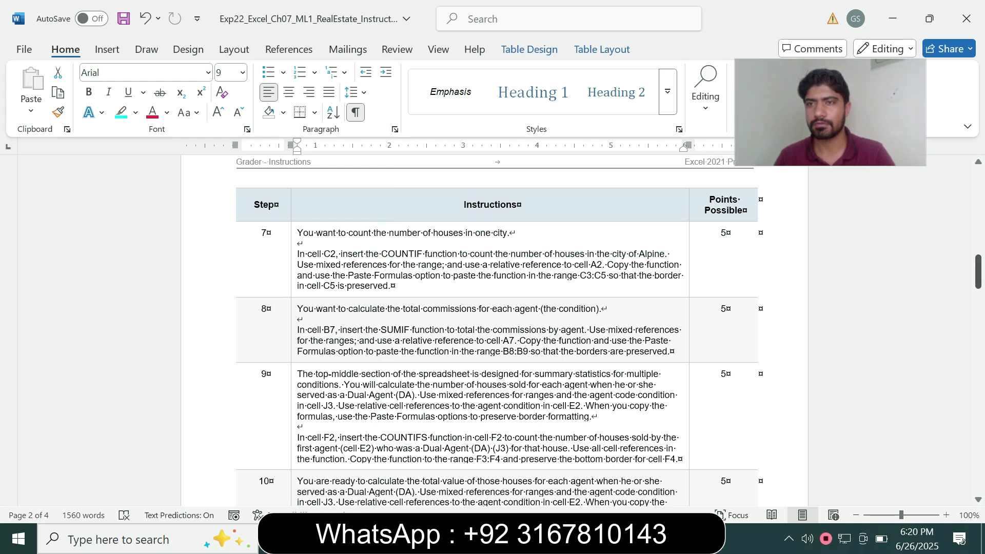
scroll(492, 329, "up", 6)
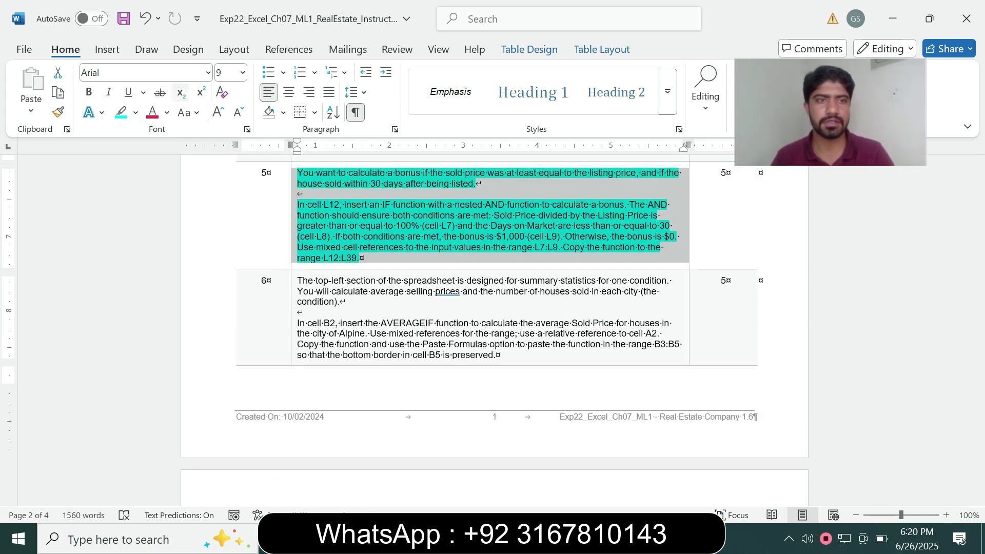
left_click(135, 112)
left_click(159, 237)
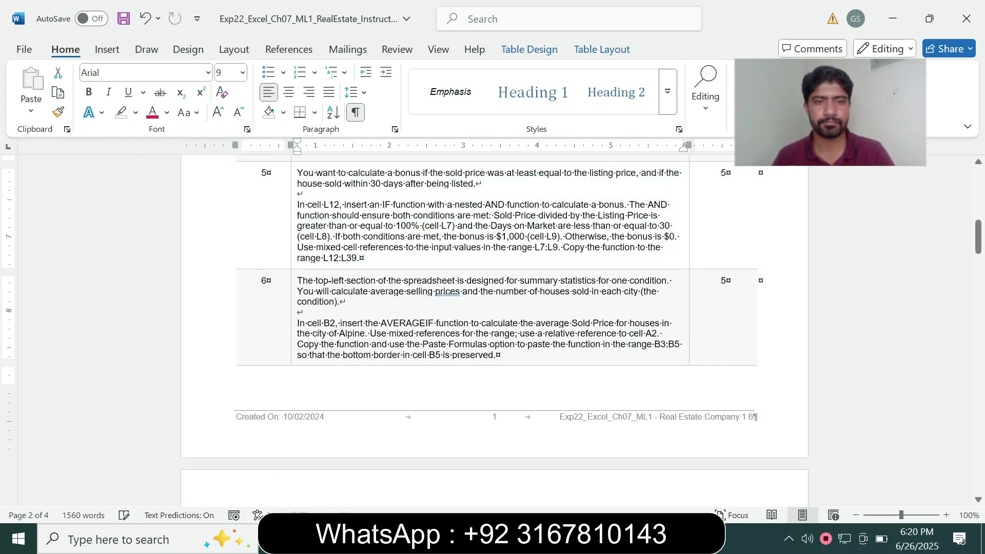
- Enlarge the step 6 instruction text to 14 pt and highlight it in turquoise
left_click(294, 328)
left_click(387, 284)
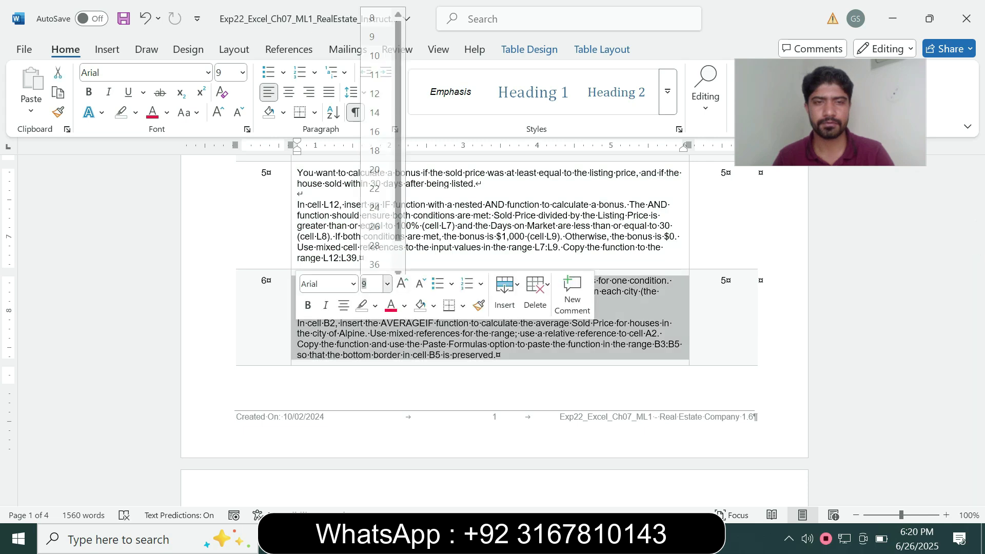
left_click(375, 105)
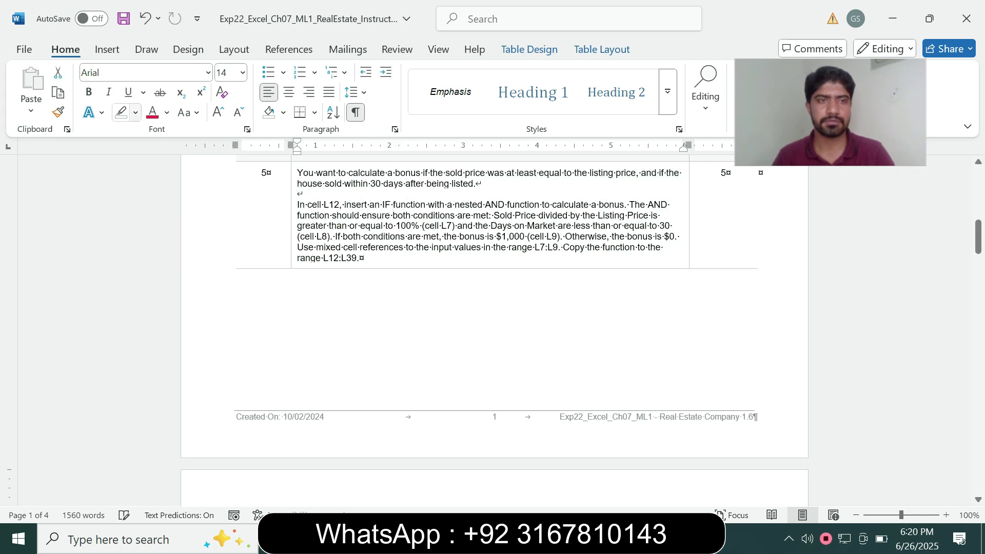
left_click(136, 112)
left_click(170, 165)
left_click_drag(978, 236, 977, 271)
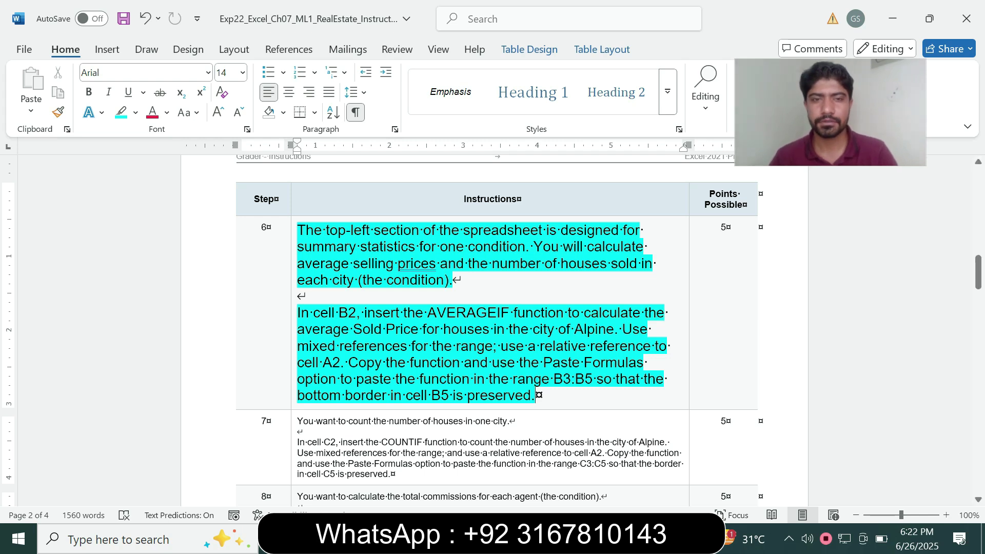
- Check the target cell named in step 6 in Word and select B2 on the Details sheet in Excel
left_click_drag(313, 313, 349, 313)
key("alt+Tab")
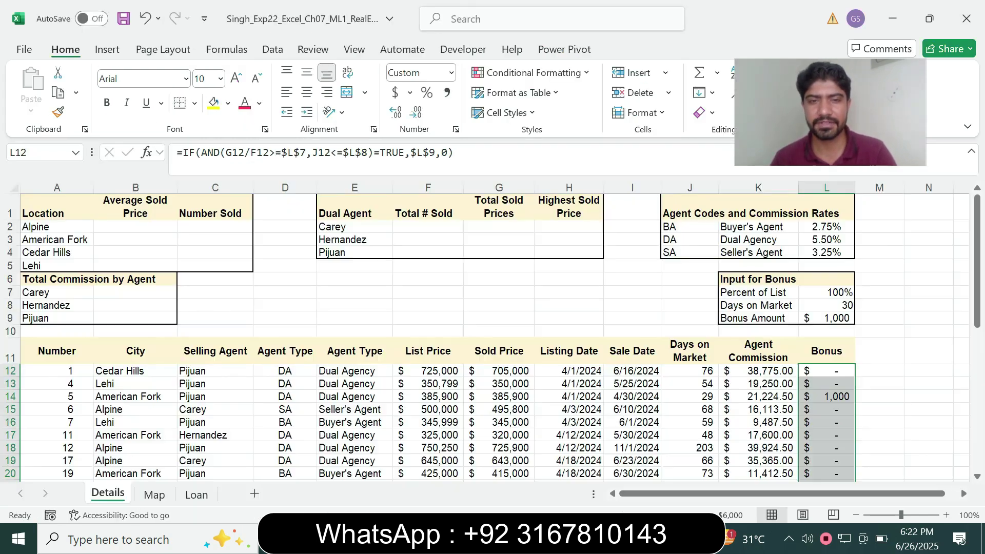
key("alt+Tab")
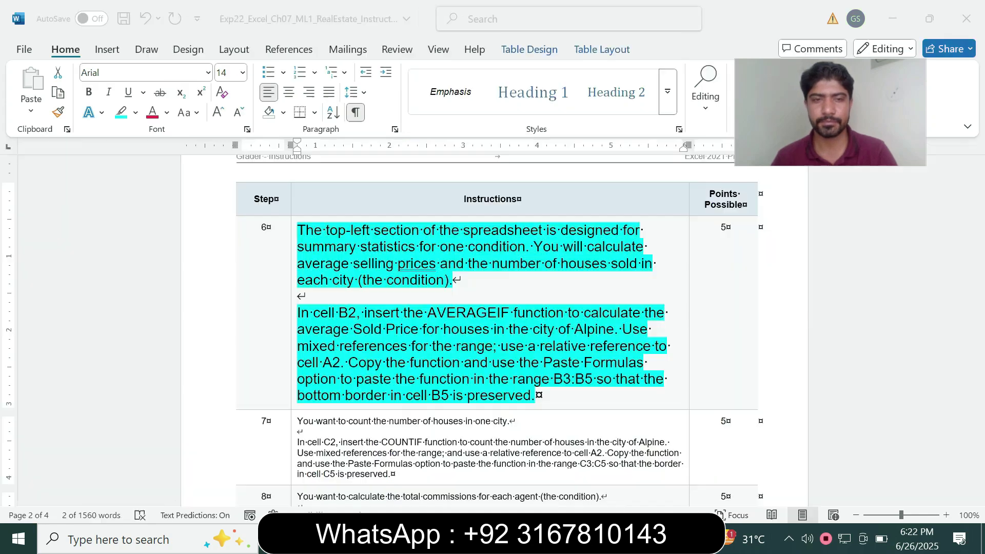
key("alt+Tab")
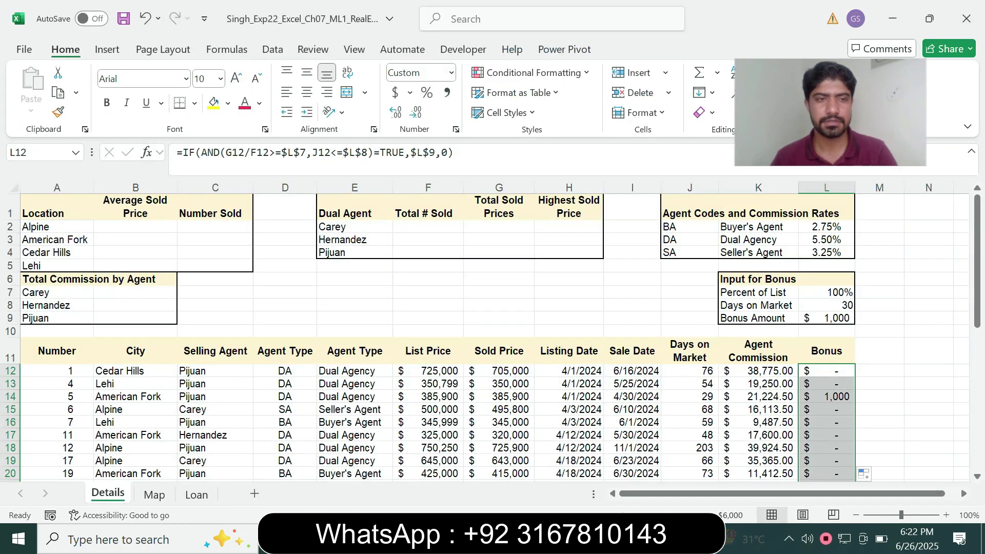
left_click(135, 226)
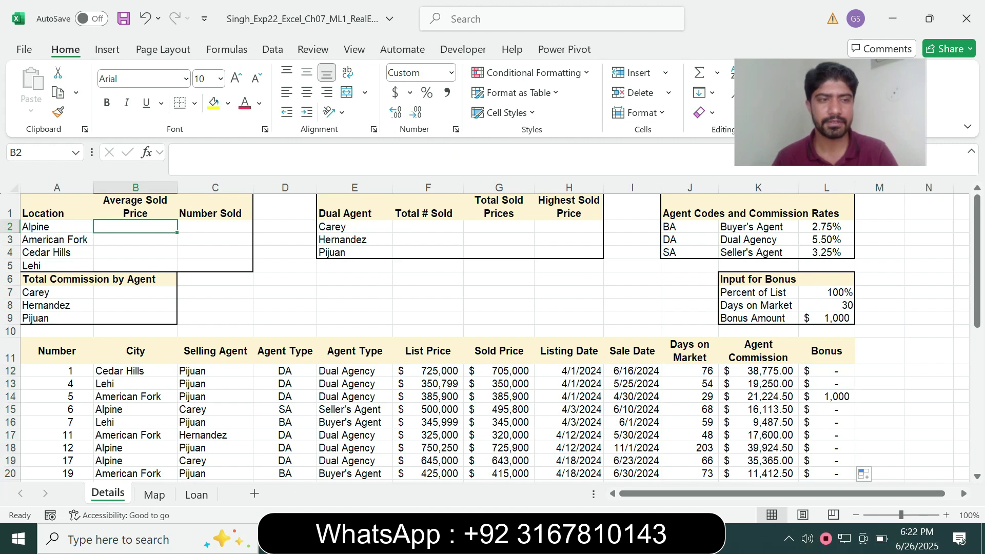
- Start an AVERAGEIF function in B2 for the average sold price, rechecking step 6 in Word
key("alt+Tab")
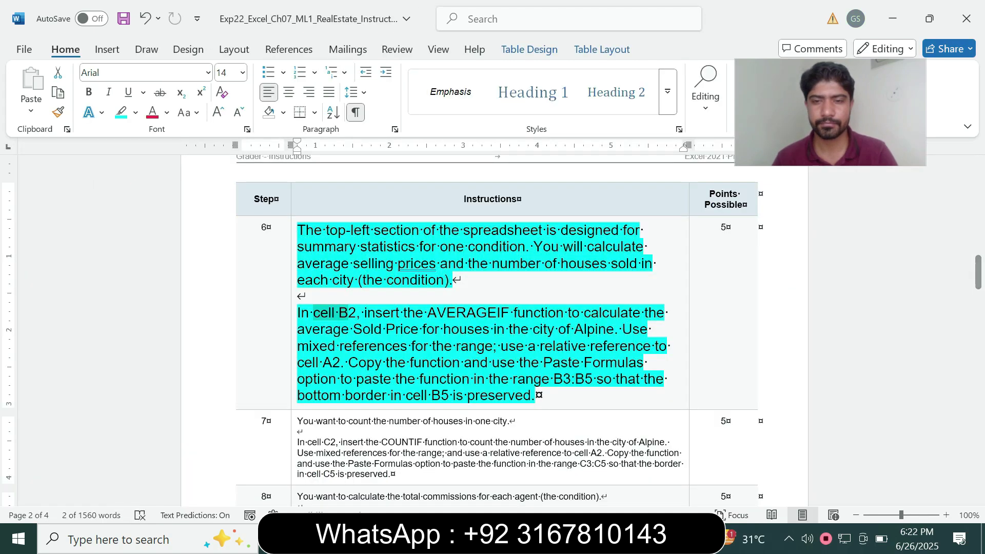
key("alt+Tab")
type("=")
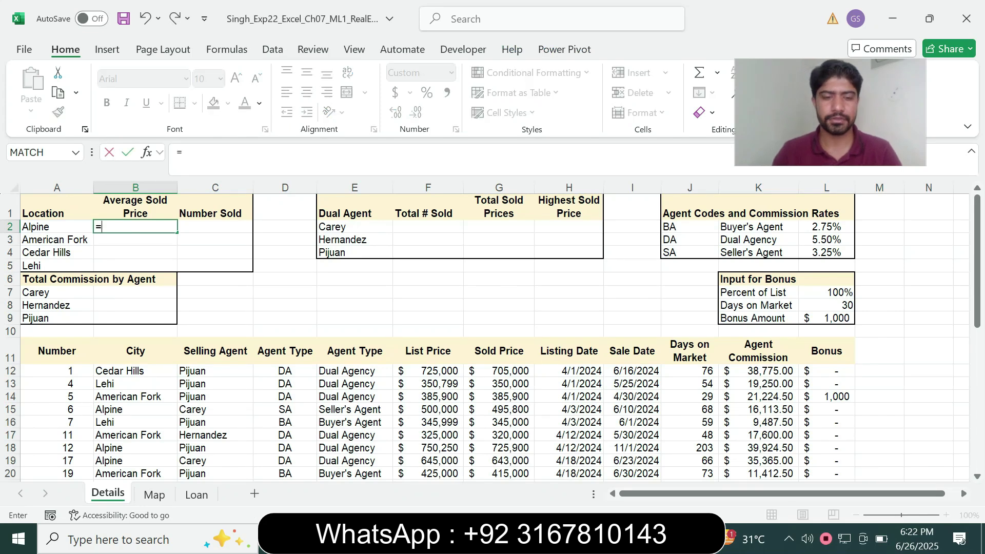
type("averg")
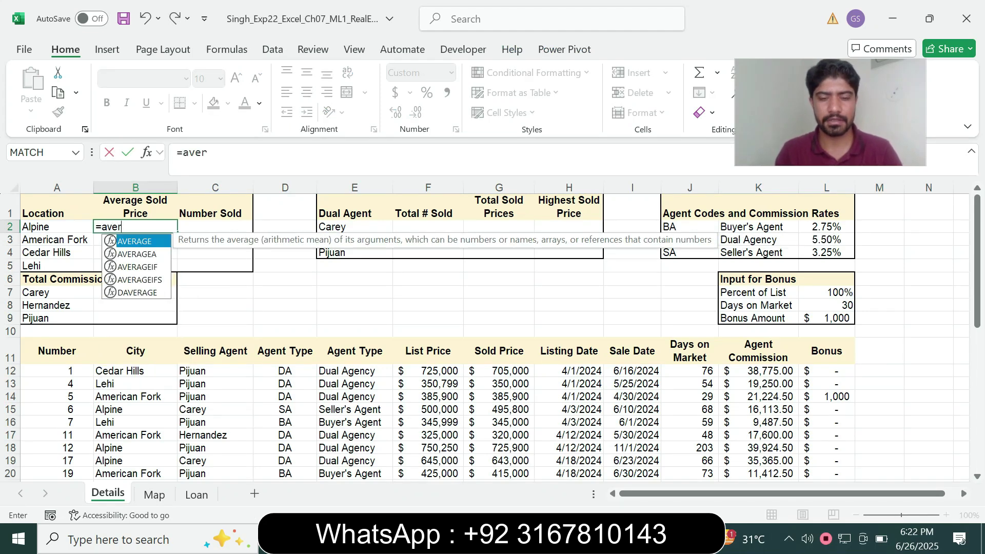
key("BackSpace")
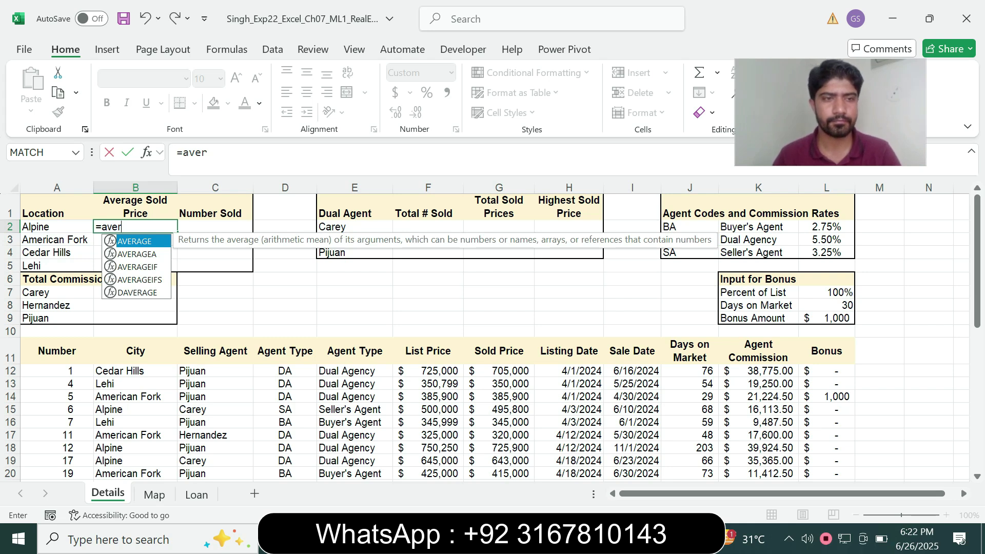
key("Down")
key("Down")
key("Tab")
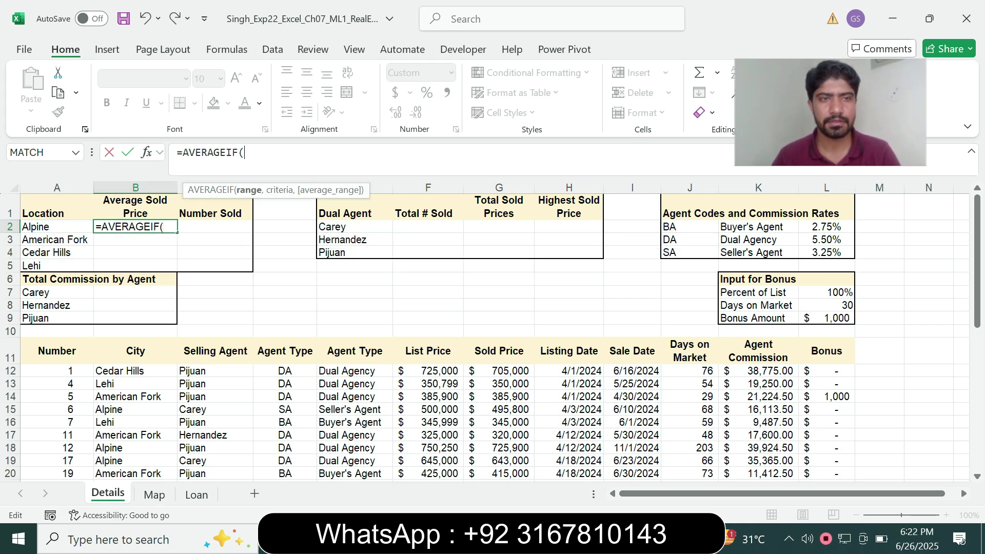
left_click(587, 539)
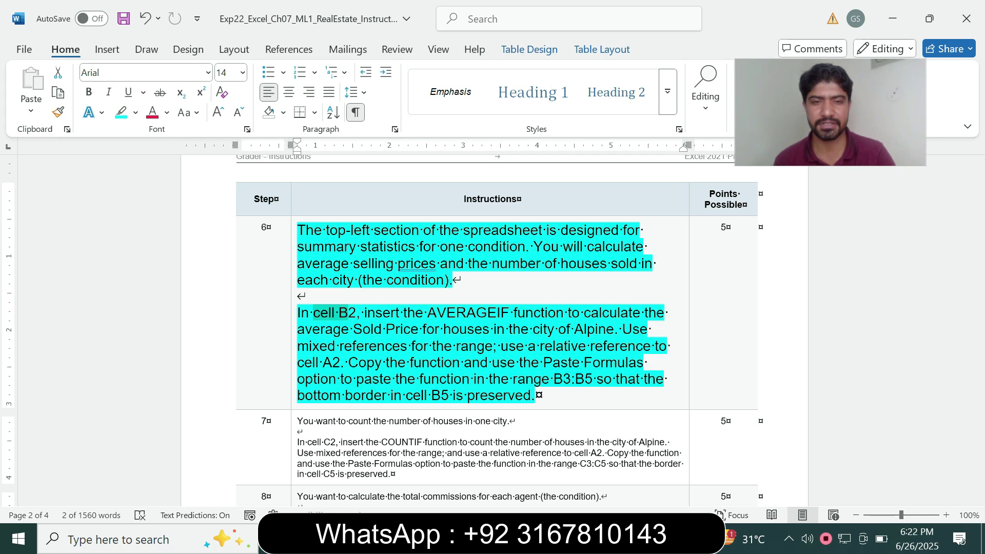
key("alt+Tab")
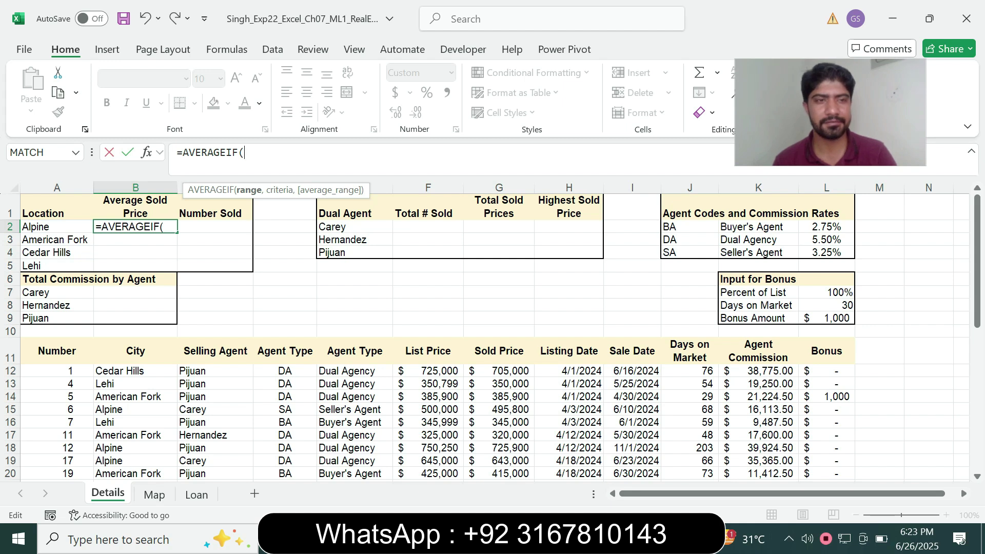
left_click(135, 371)
key("F4")
key("F8")
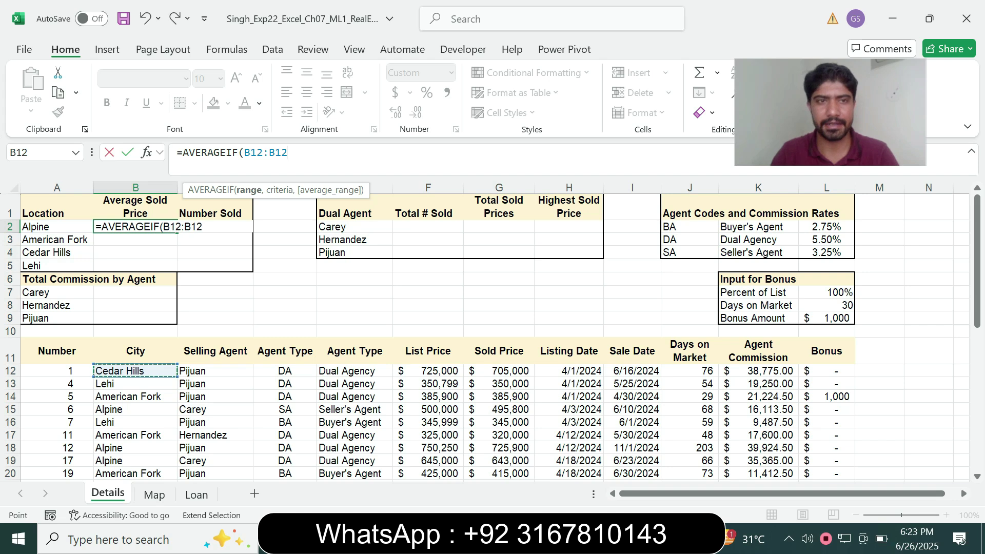
key("BackSpace")
key("BackSpace")
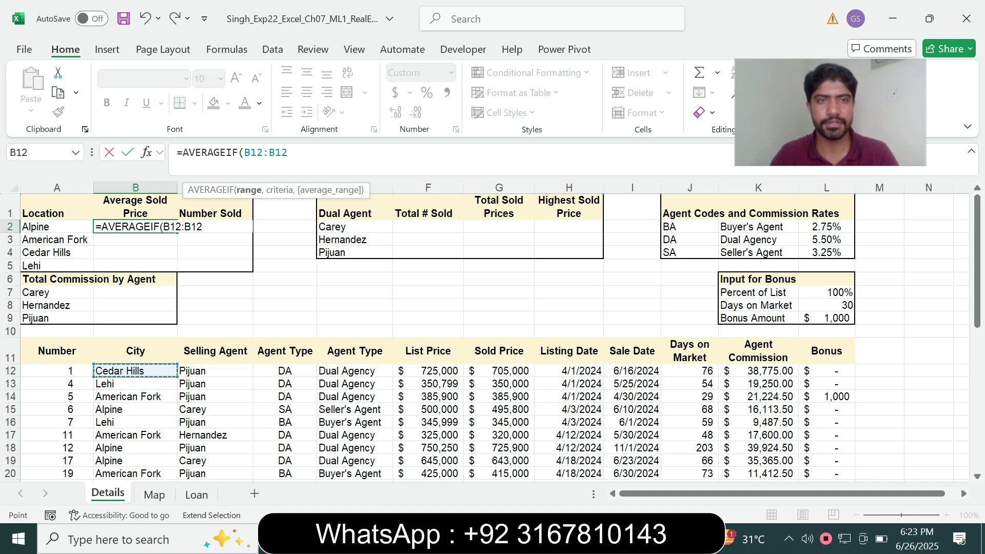
key("BackSpace")
key("BackSpace")
key("F4")
type(":")
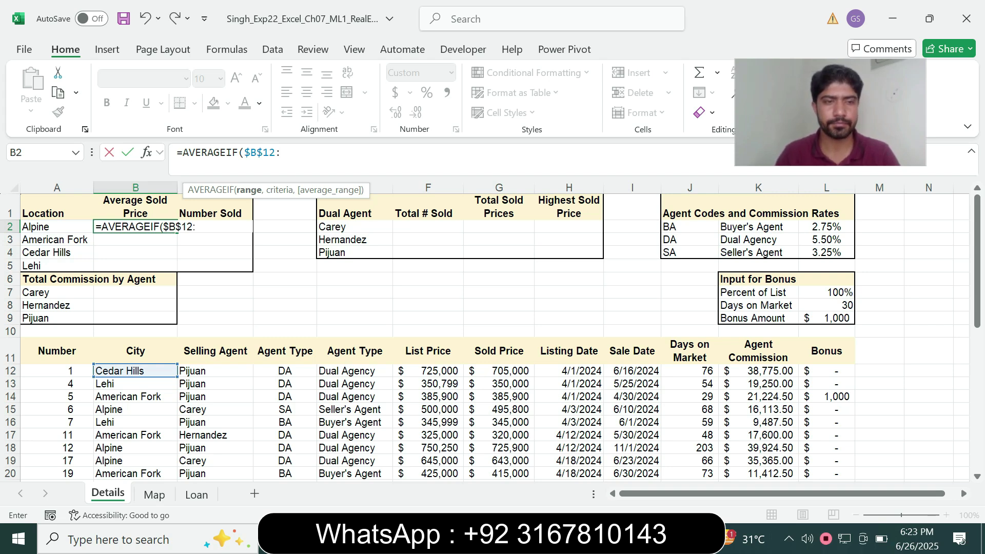
- Replace the partial reference in the B2 formula with the absolute city range $B$12:$B$39 as AVERAGEIF's range argument
left_click_drag(282, 153, 244, 152)
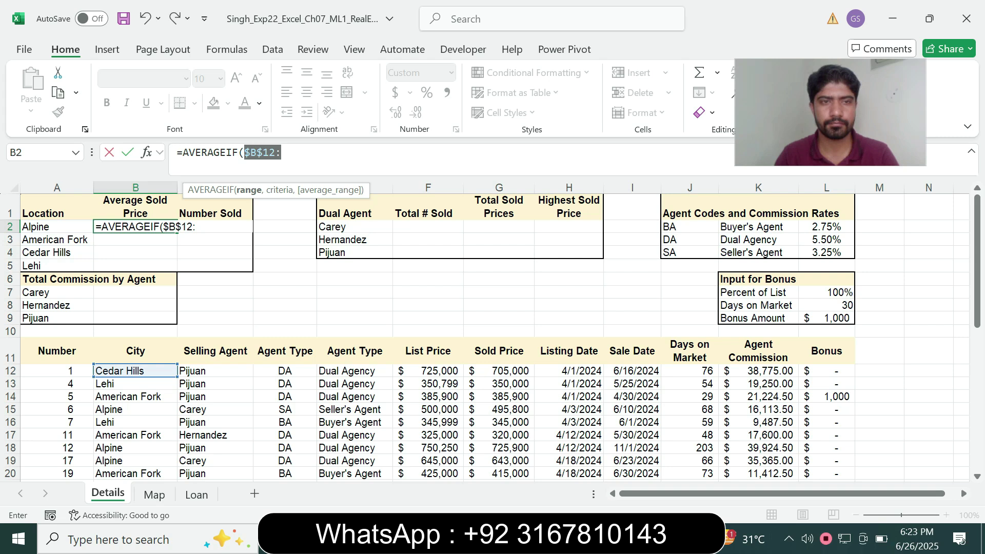
left_click_drag(135, 371, 174, 445)
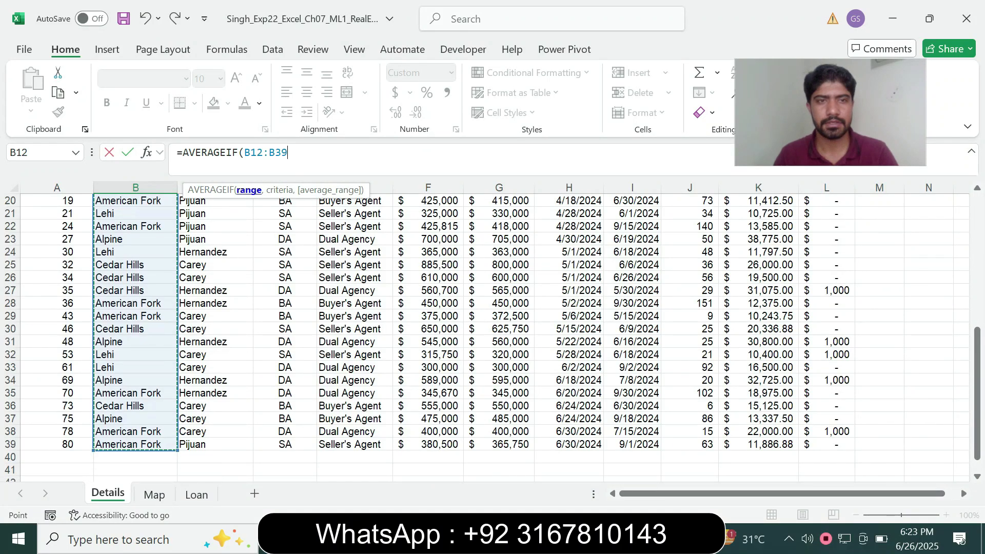
key("F4")
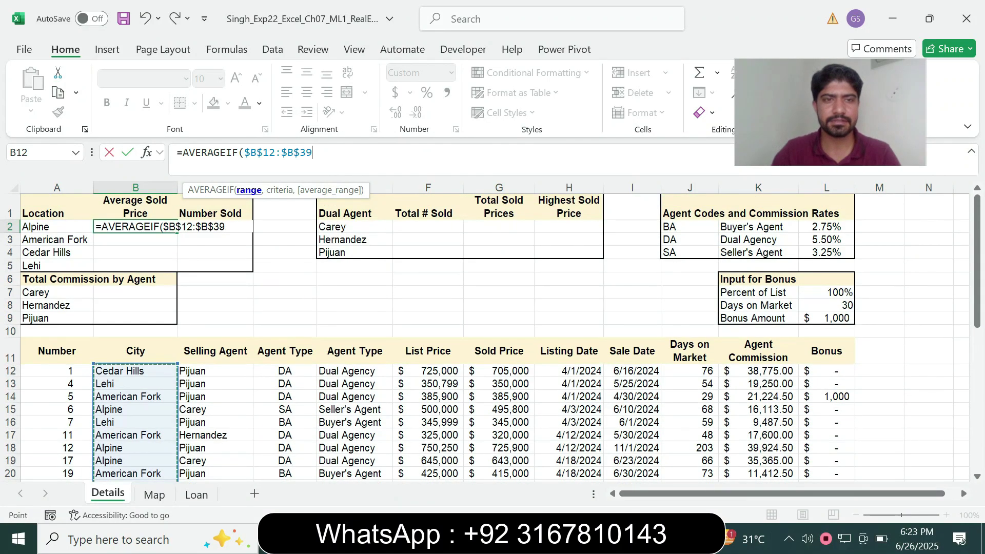
- Add a relative reference to A2 as the criteria argument of the AVERAGEIF formula in B2
type(",")
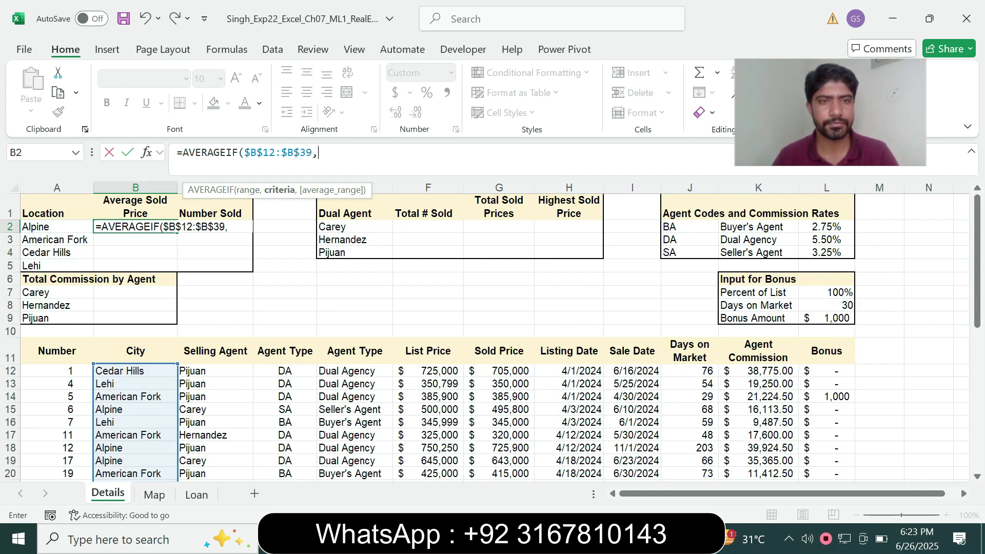
left_click(57, 226)
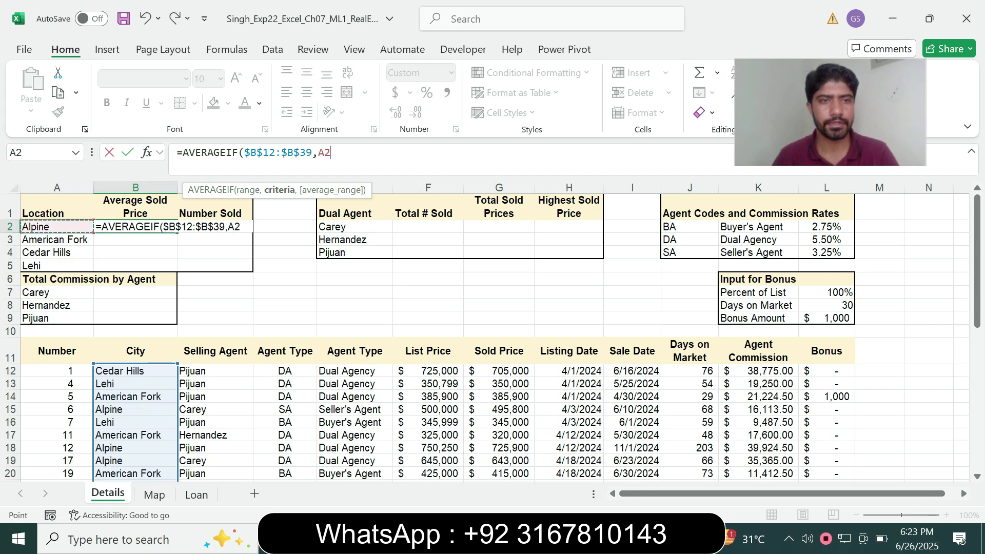
type(",")
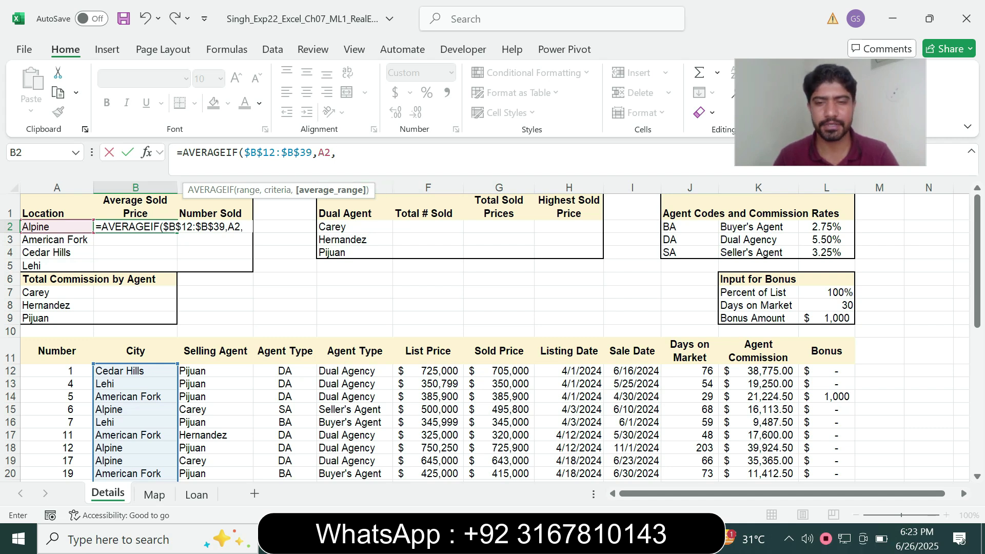
- Reread step 6 in Word for the values to average and the reference types required, and return to Excel
key("alt+Tab")
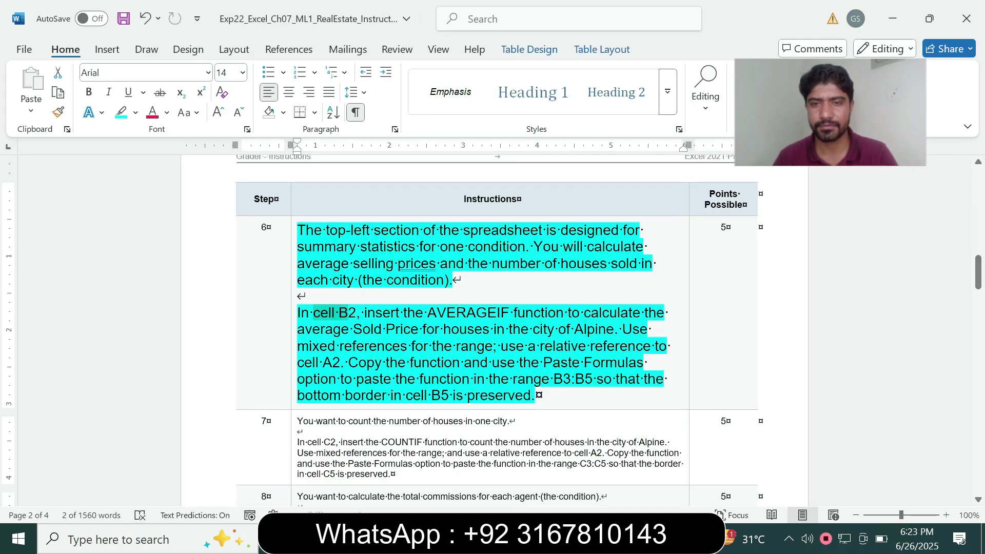
left_click_drag(353, 329, 557, 329)
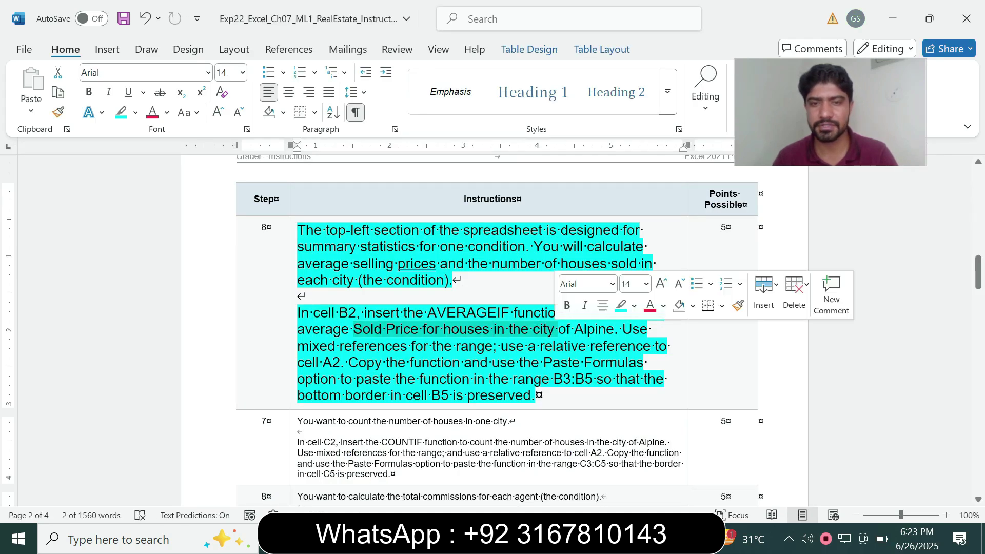
left_click(298, 346)
left_click_drag(298, 346, 430, 345)
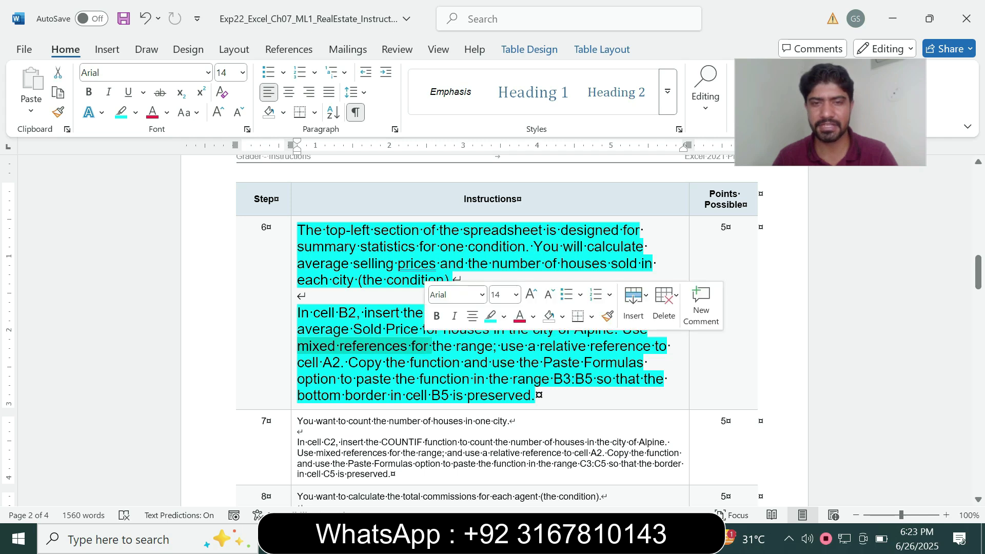
left_click(571, 362)
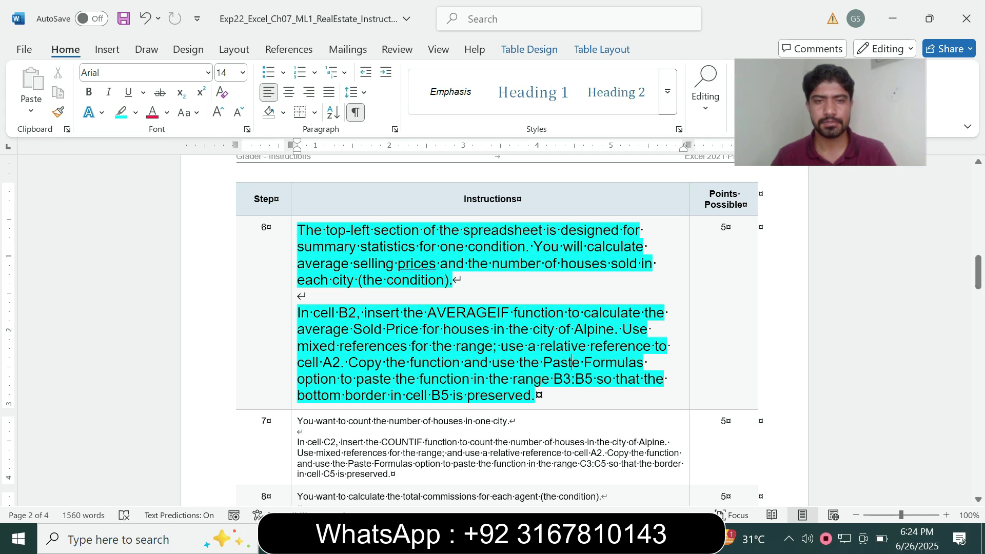
left_click_drag(386, 328, 442, 328)
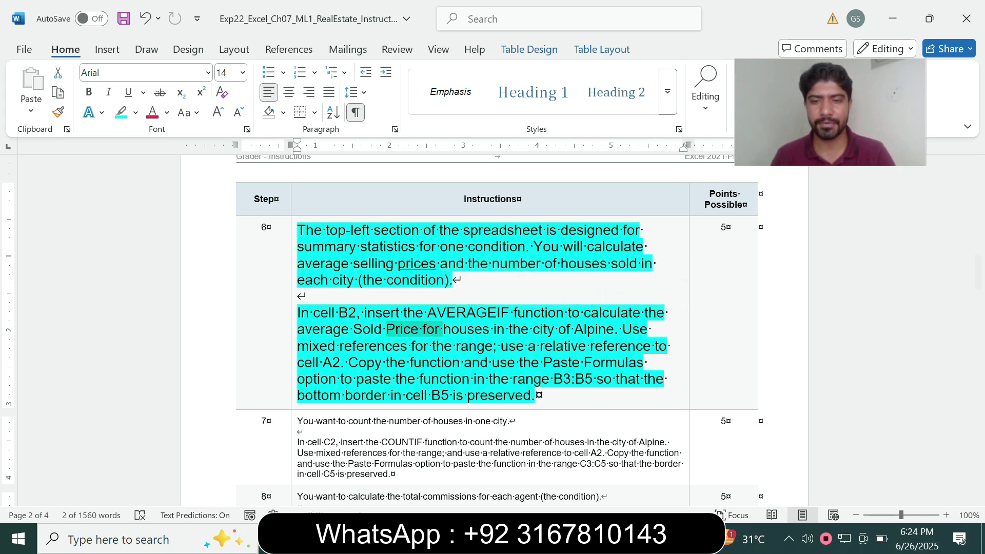
key("alt+Tab")
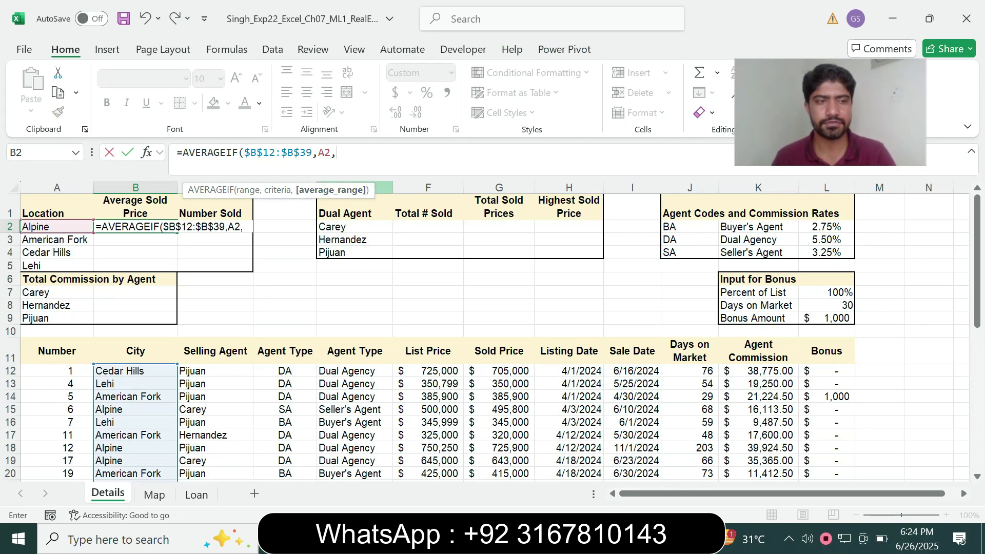
- Complete the B2 formula with the absolute Sold Price range $G$12:$G$39 as AVERAGEIF's average range
left_click_drag(500, 370, 508, 418)
key("F4")
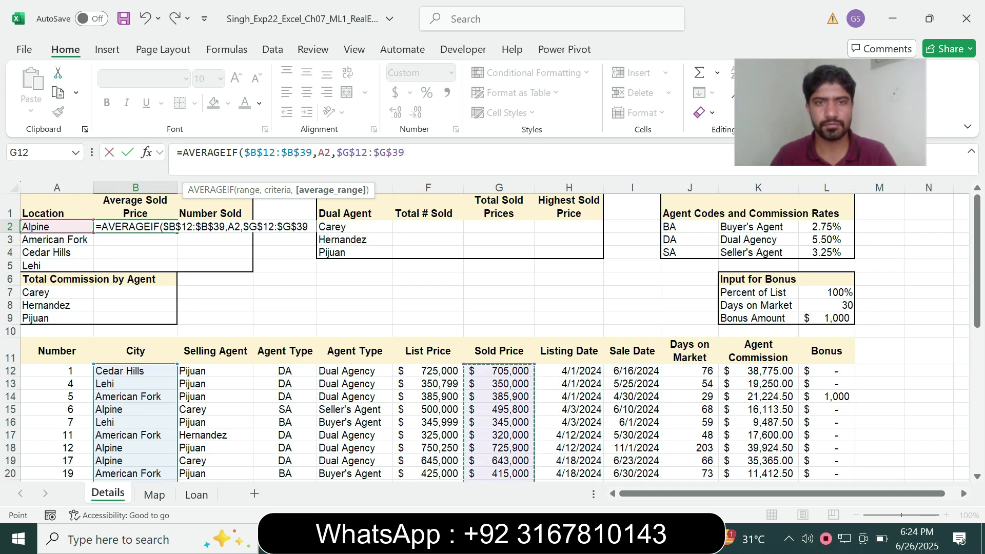
type(")")
key("Return")
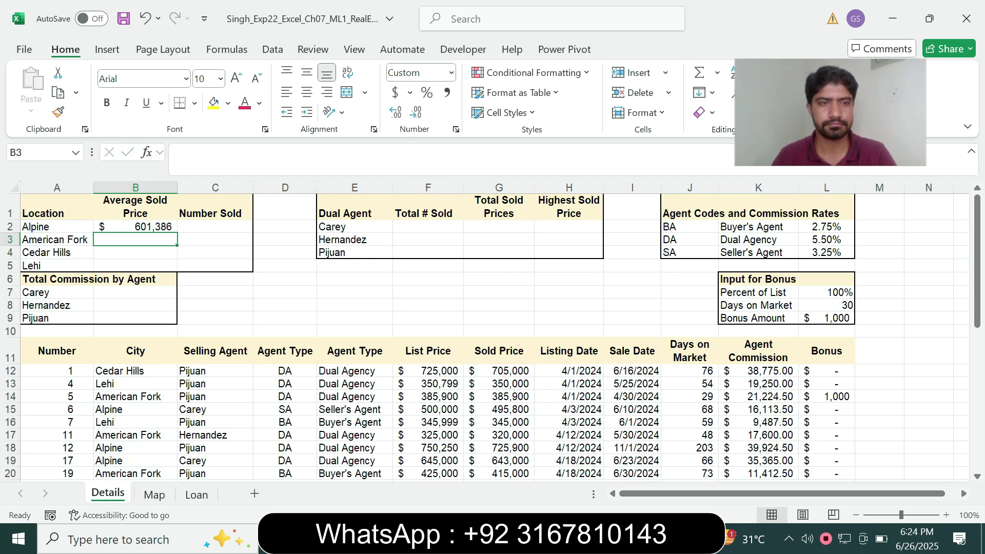
- Select B2 in Excel and check in Word's step 6 how and where its function has to be copied
left_click(135, 226)
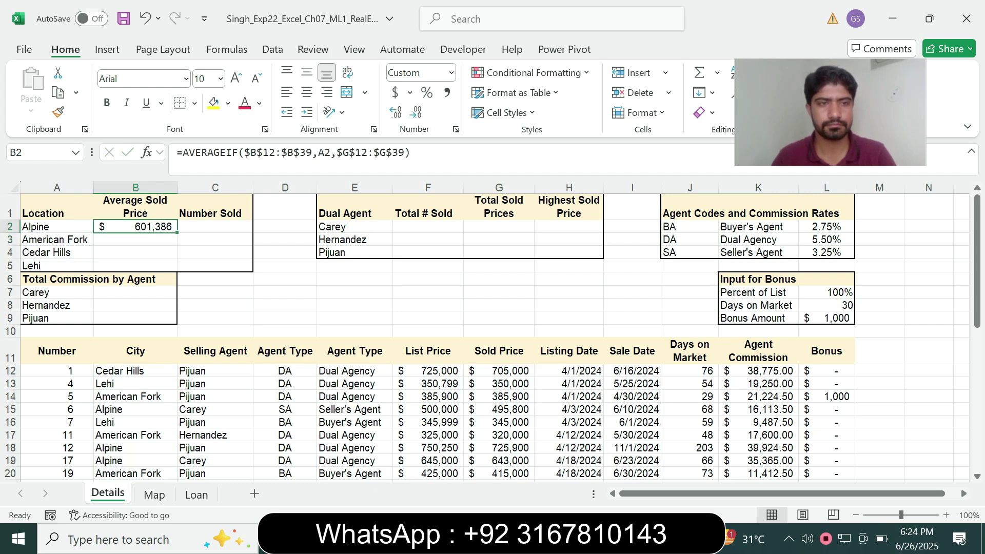
key("alt+Tab")
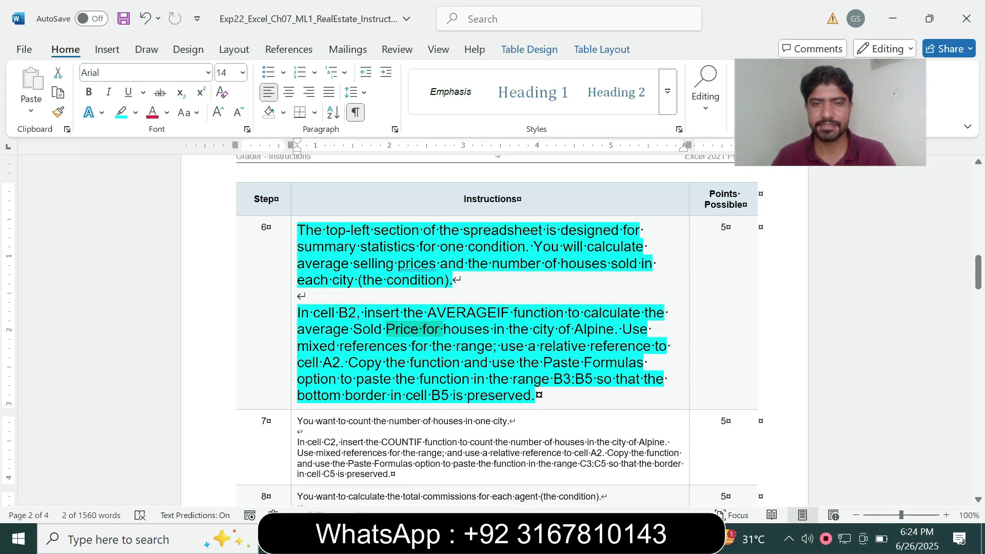
left_click_drag(342, 363, 376, 363)
left_click(377, 363)
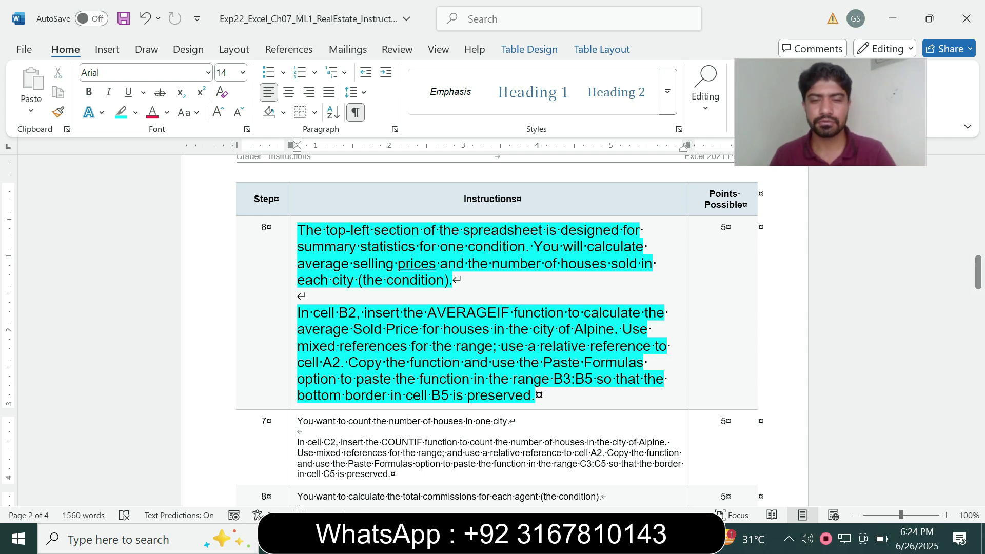
key("alt+Tab")
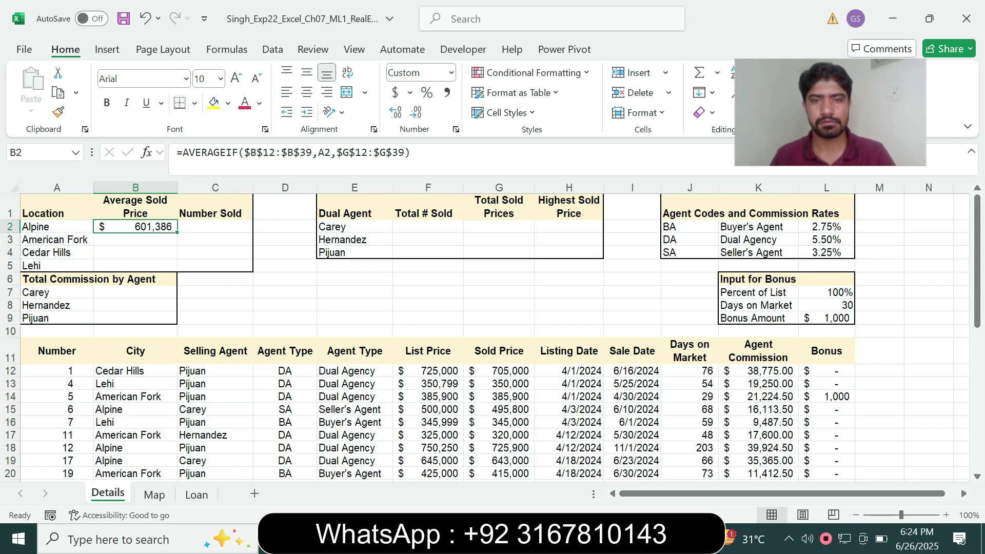
key("alt+Tab")
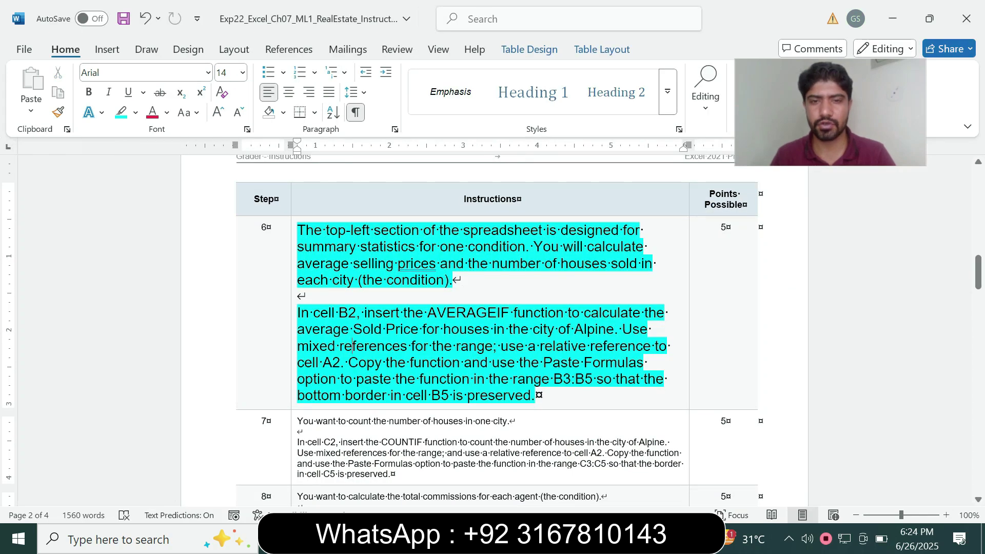
left_click_drag(341, 379, 467, 379)
left_click(420, 379)
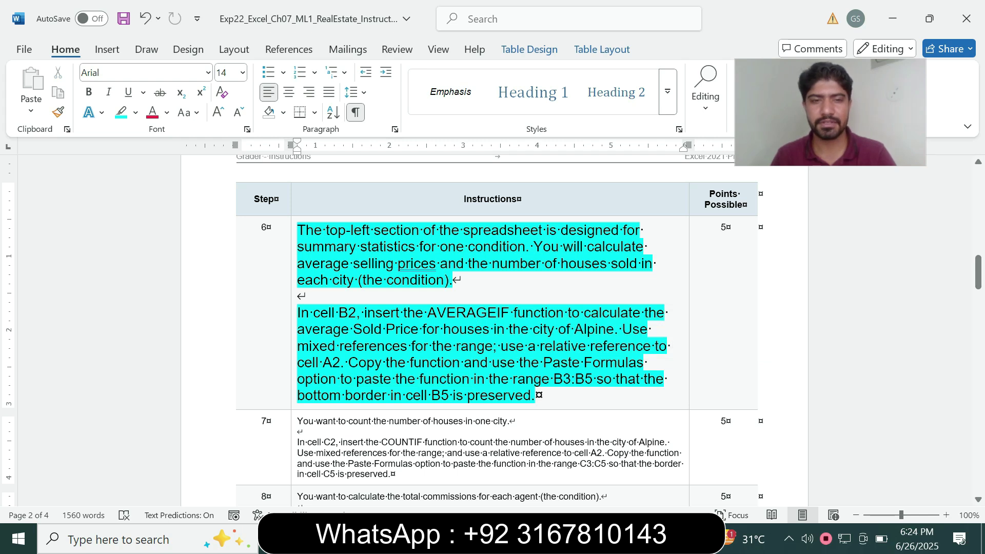
- Switch to Excel, copy B2 and paste only its formula into B3:B5, using the Formulas paste option
key("alt+Tab")
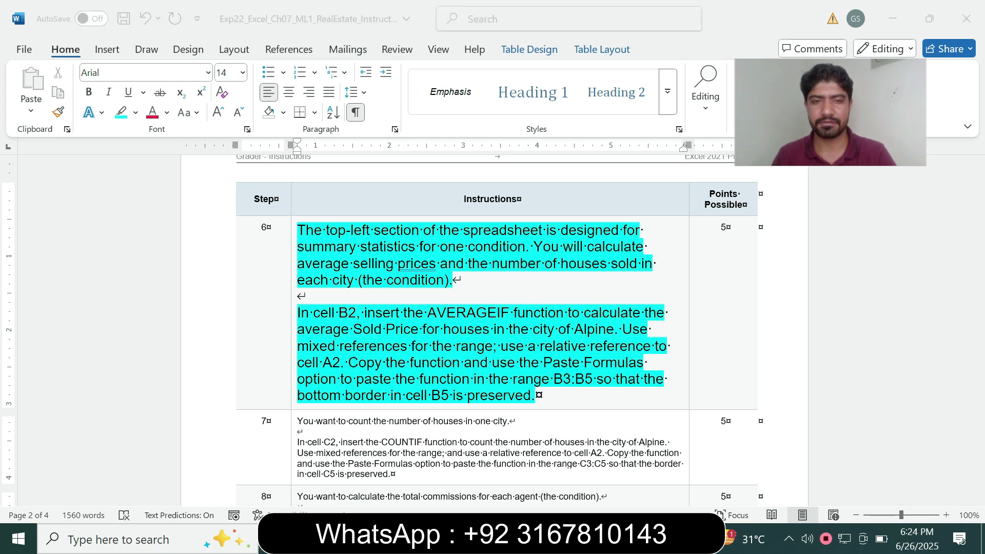
key("ctrl+c")
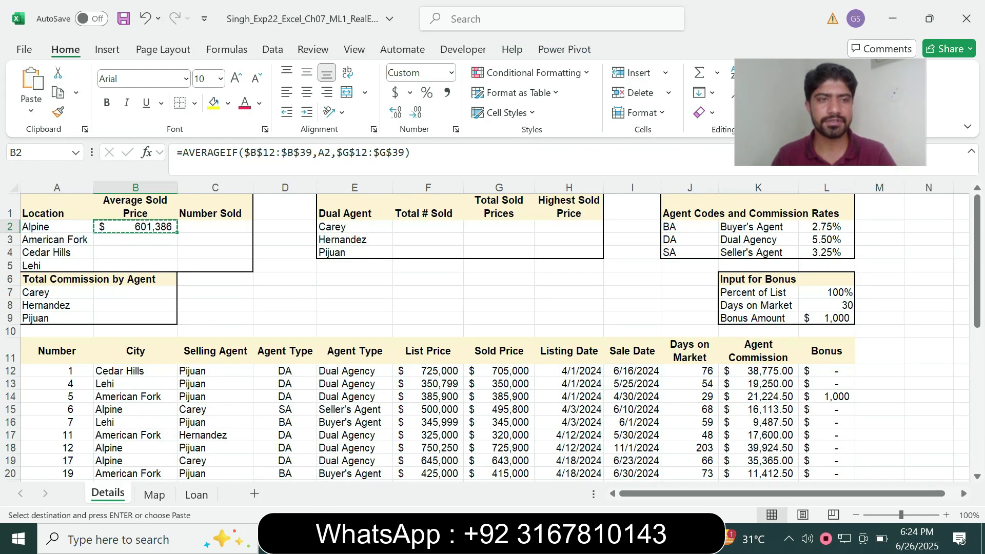
key("Down")
key("shift+Down")
key("shift+Down")
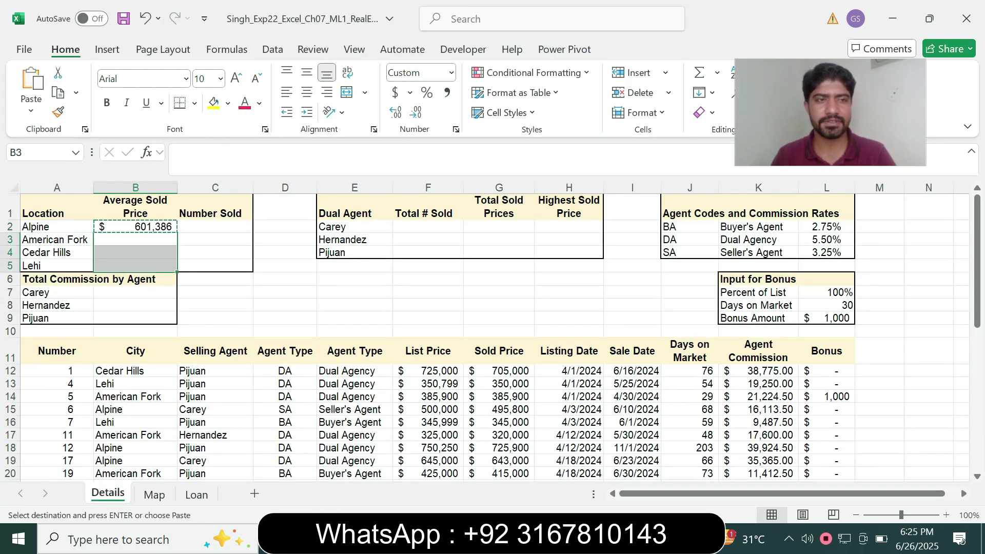
key("alt+Tab")
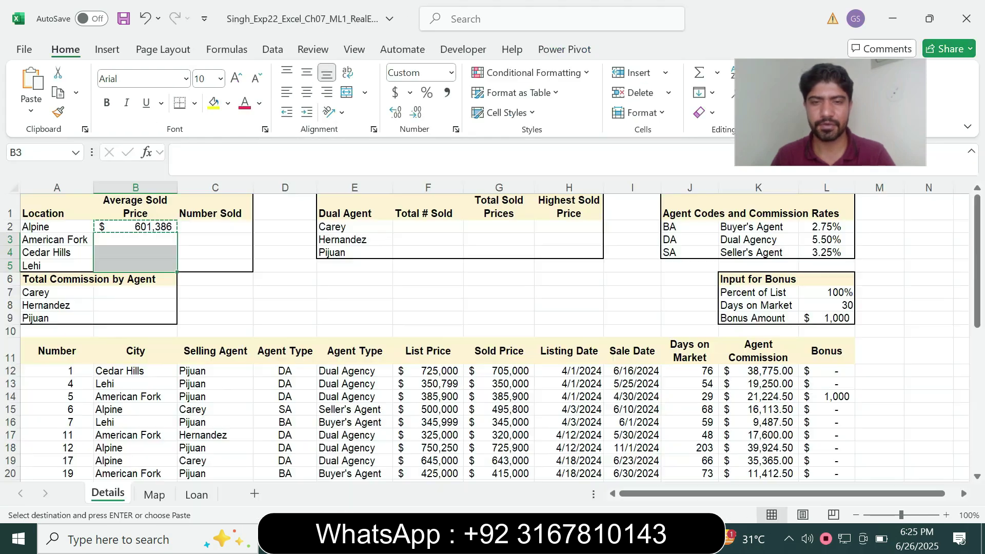
key("alt+Tab")
left_click(30, 104)
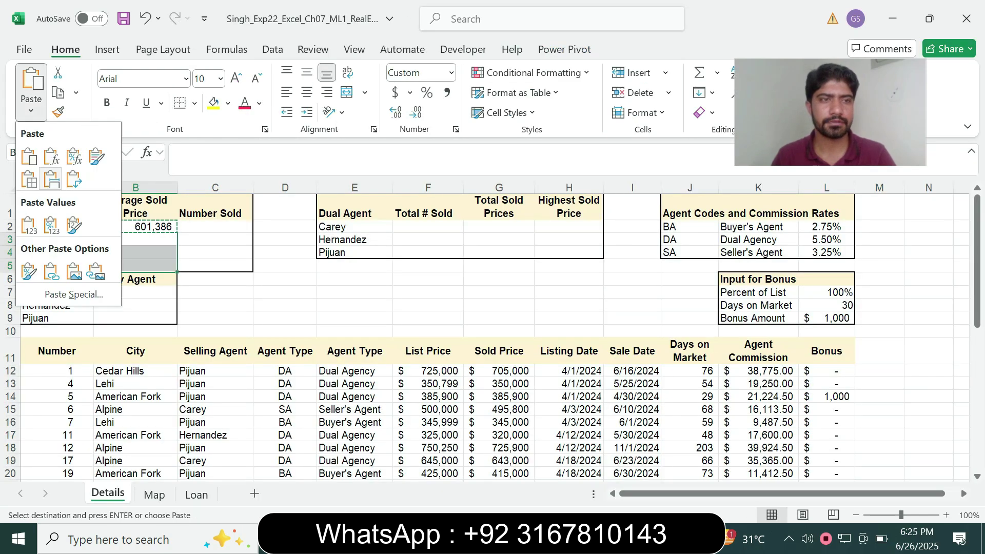
left_click(52, 157)
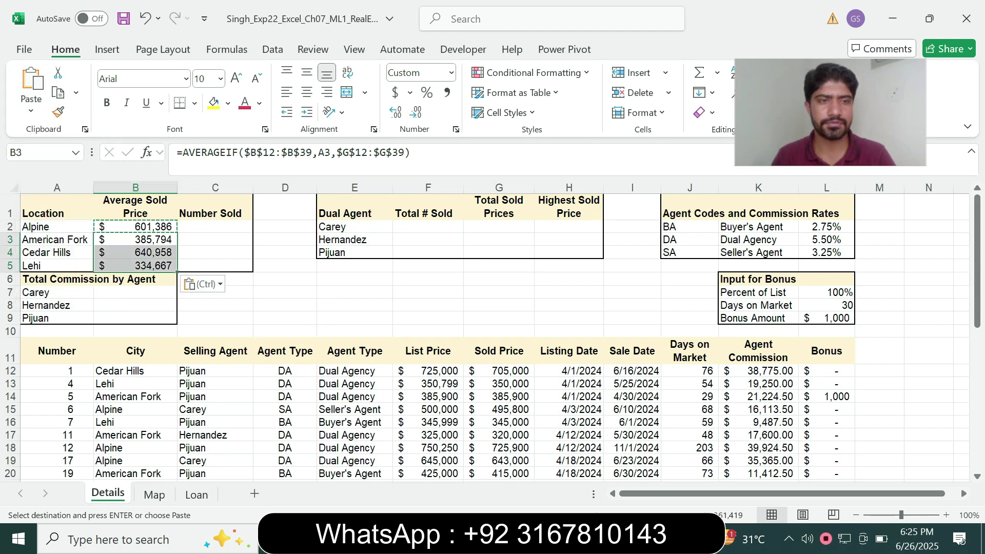
left_click(202, 283)
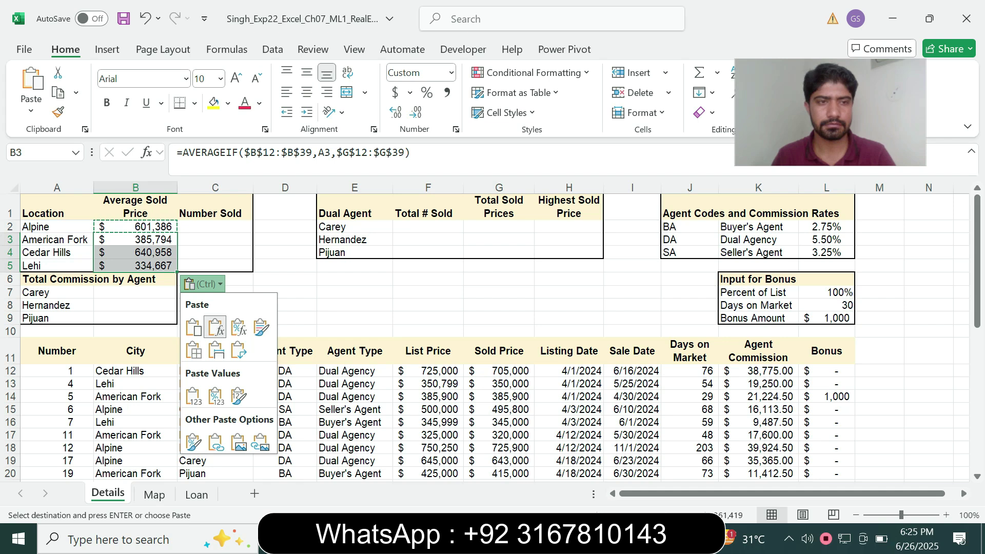
key("Escape")
left_click(215, 252)
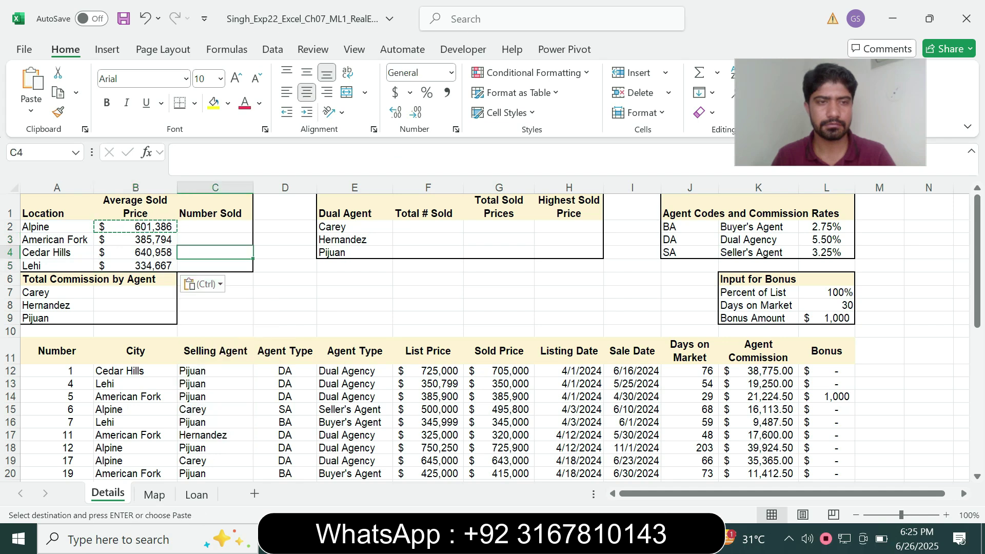
type("`")
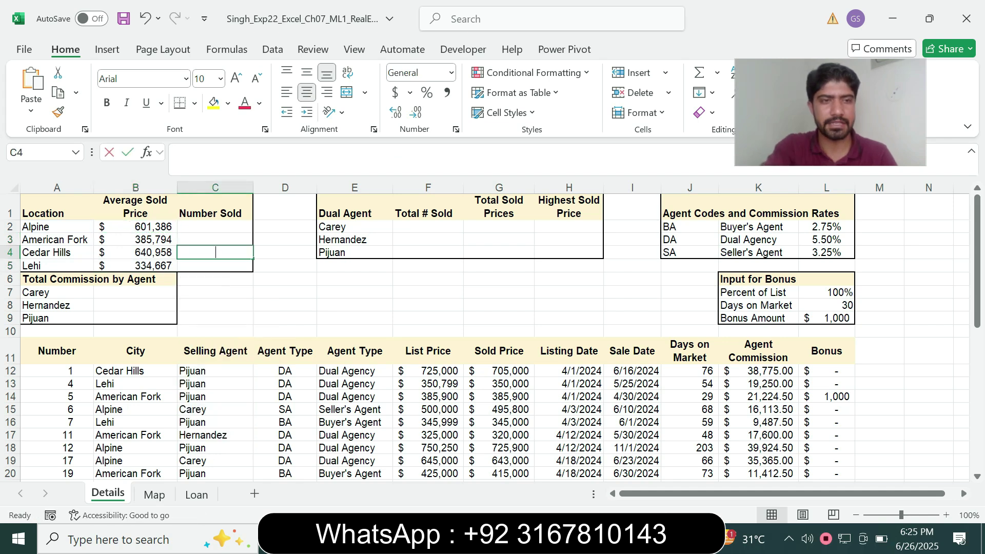
key("BackSpace")
left_click(284, 279)
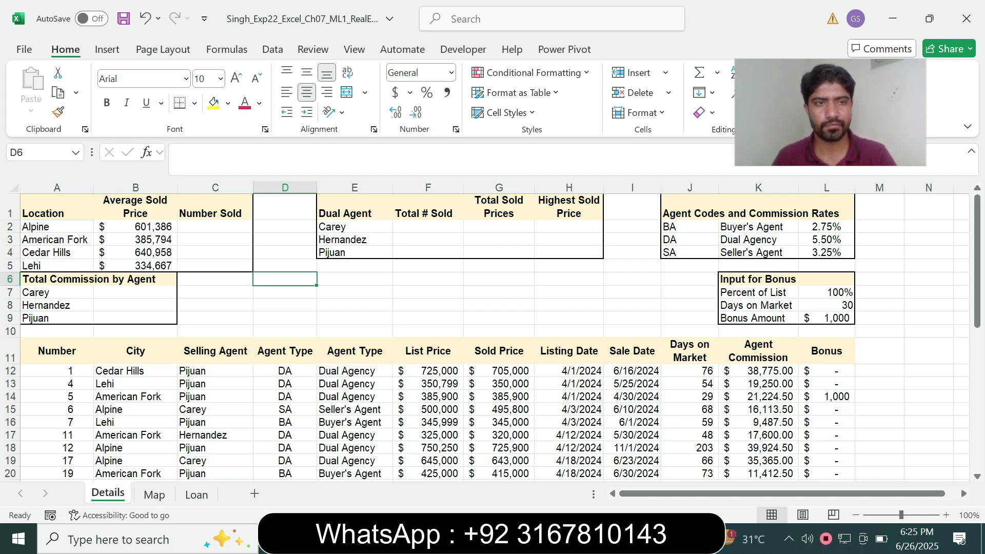
- Compare the pasted AVERAGEIF formulas in B3:B5 with the copying instruction of step 6 in Word
key("alt+Tab")
left_click_drag(348, 362, 463, 362)
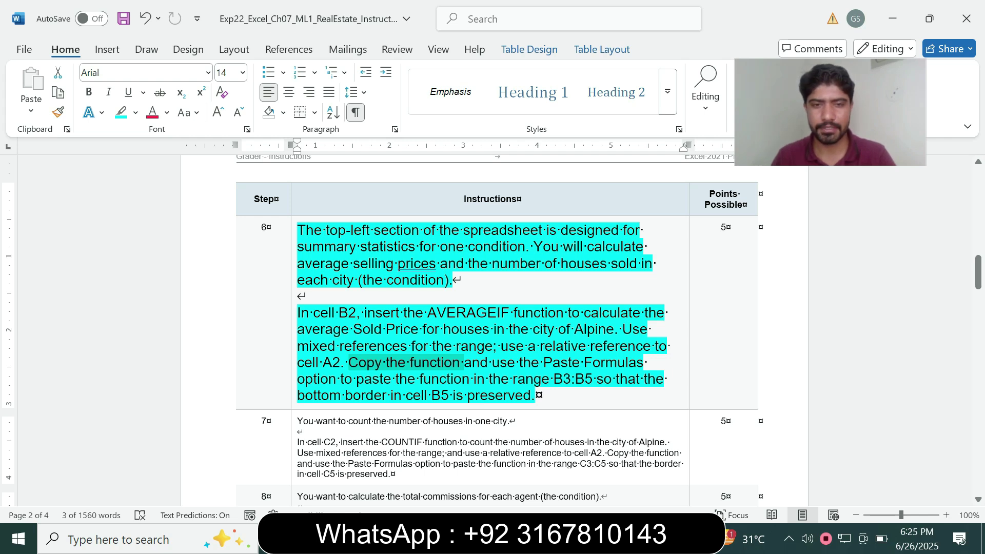
key("alt+Tab")
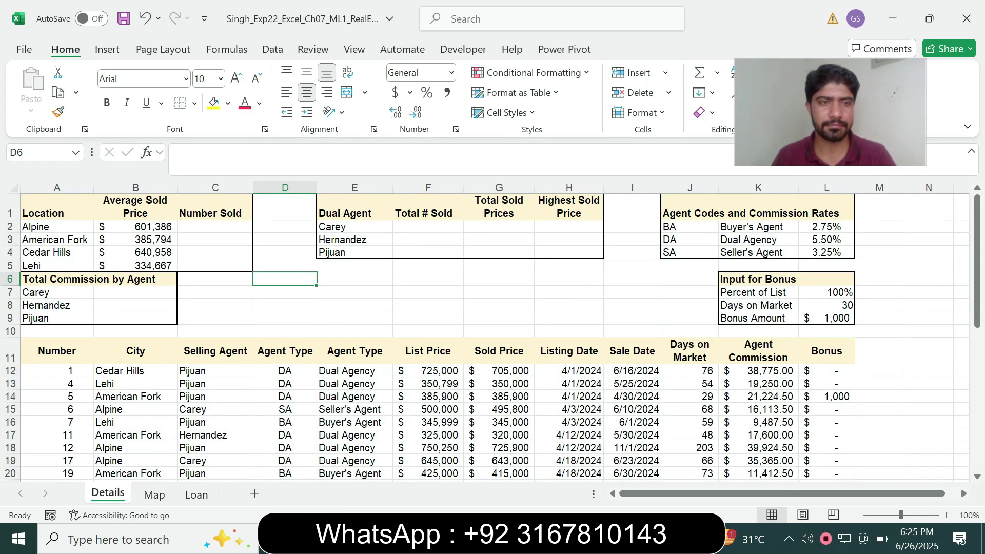
left_click(136, 240)
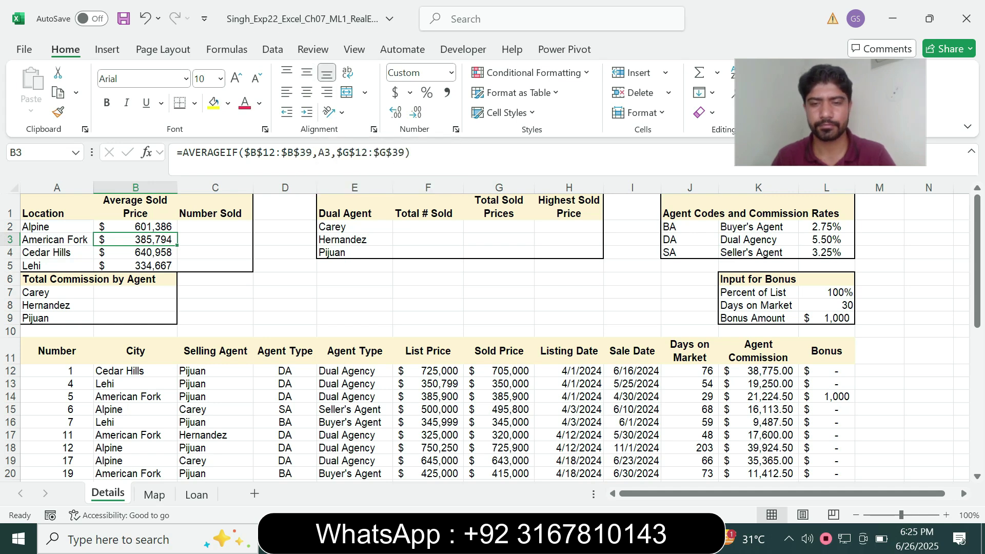
key("alt+Tab")
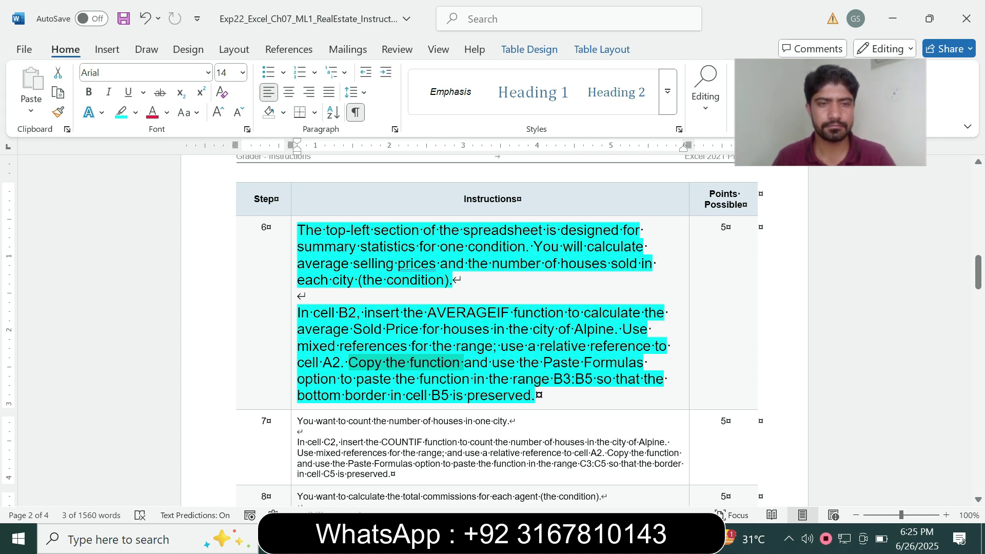
key("alt+Tab")
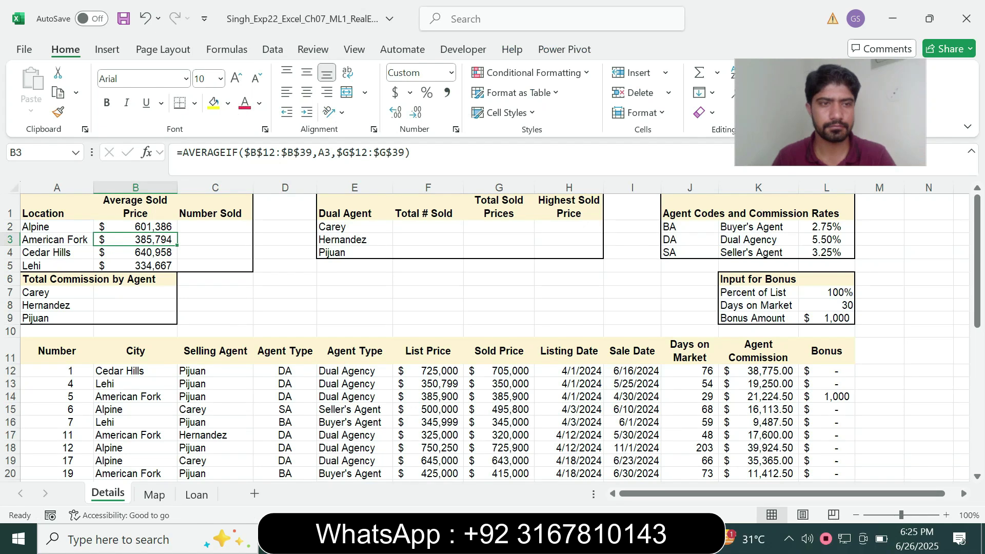
key("Down")
key("Down")
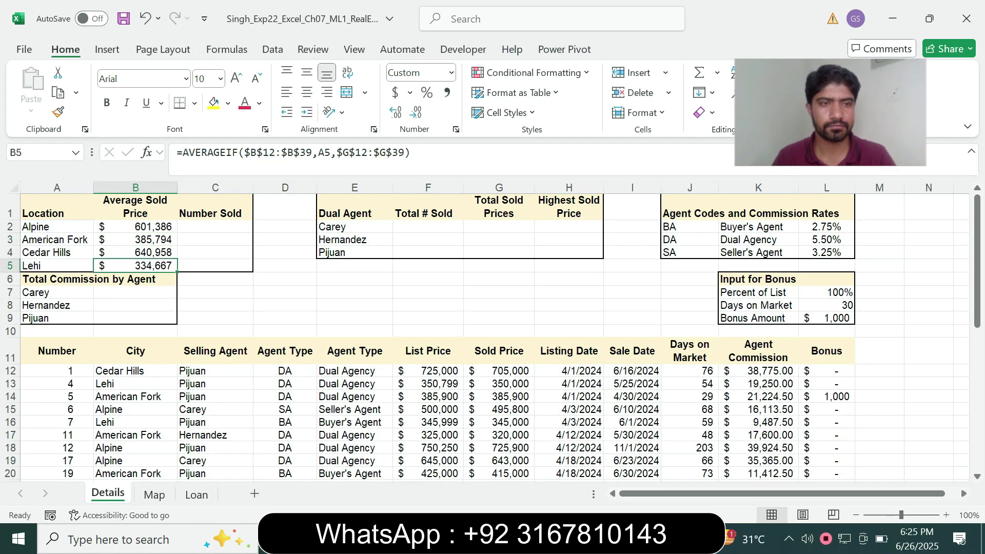
key("Right")
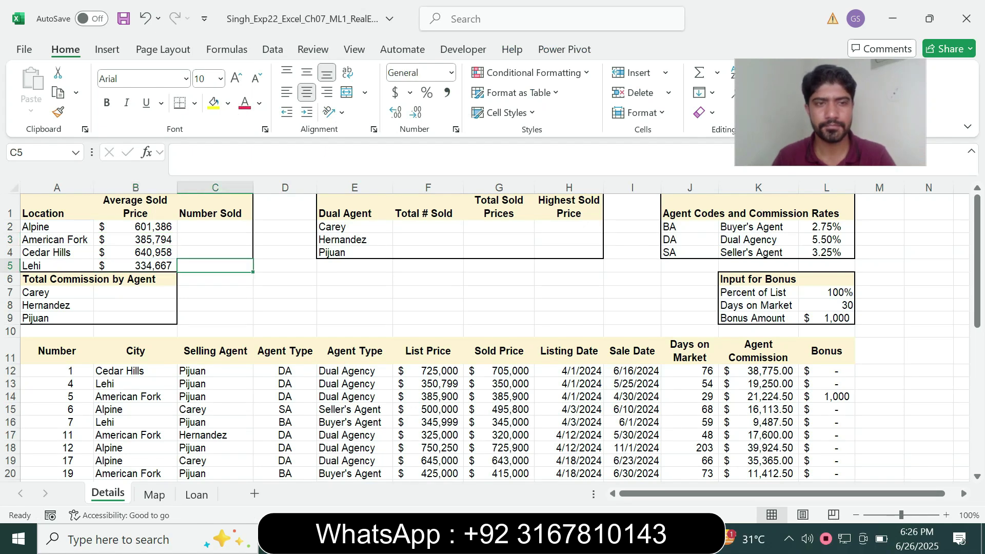
key("alt+Tab")
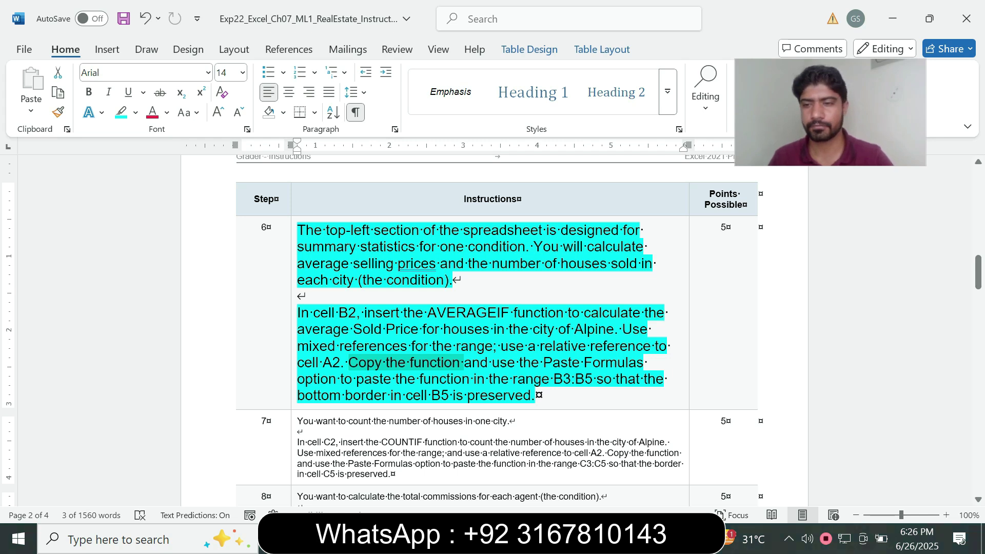
- Reset step 6's instruction text to 9 pt and remove its highlighting
left_click(298, 379)
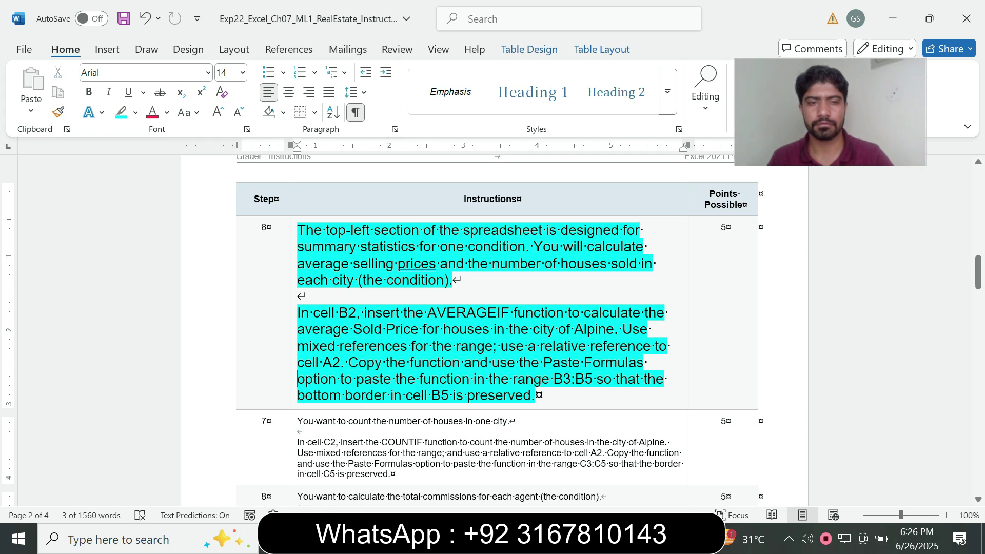
left_click(294, 381)
left_click(384, 340)
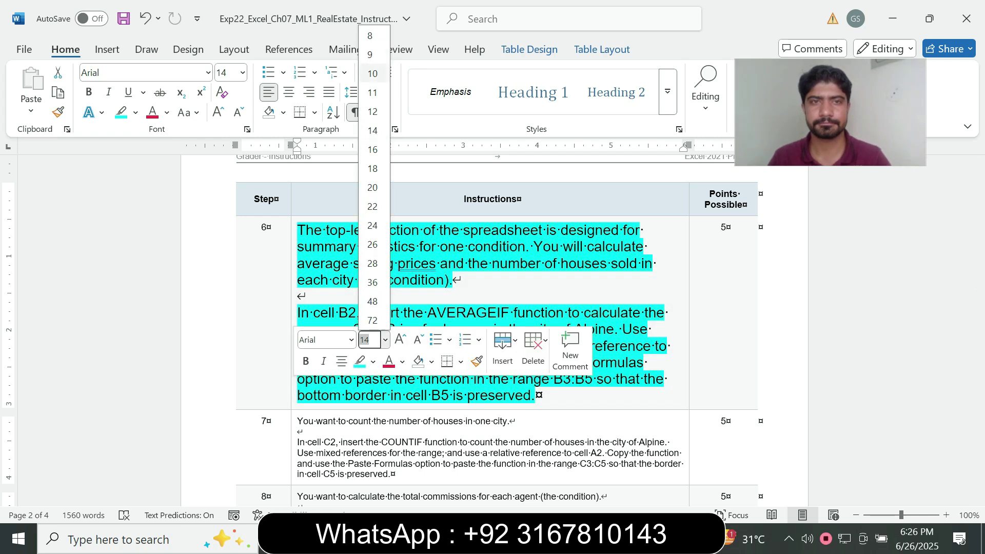
left_click(373, 54)
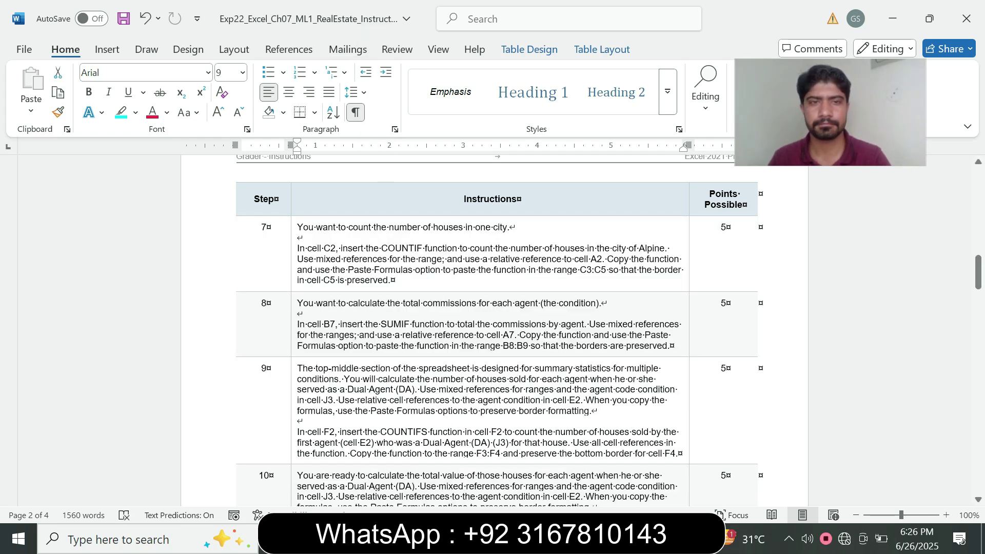
scroll(492, 328, "up", 8)
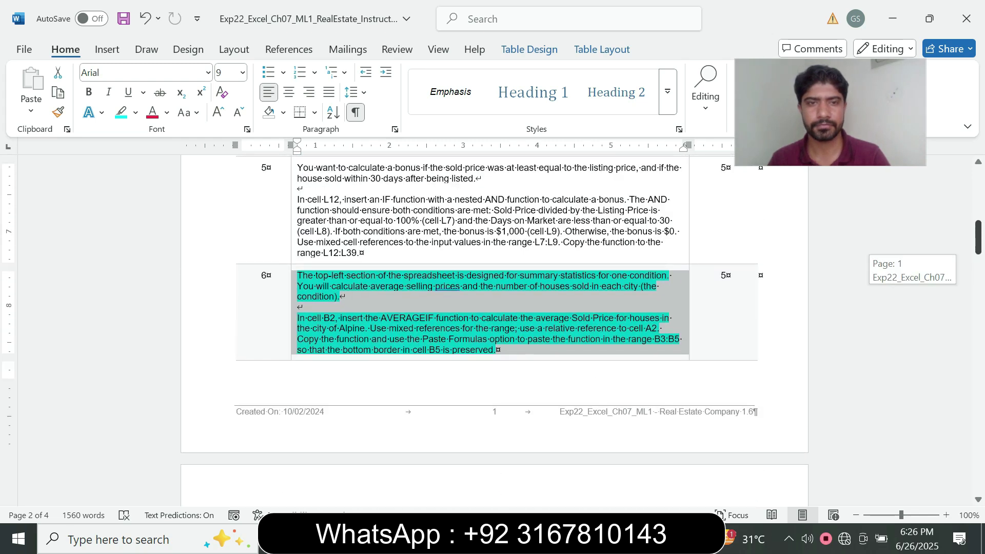
left_click(135, 113)
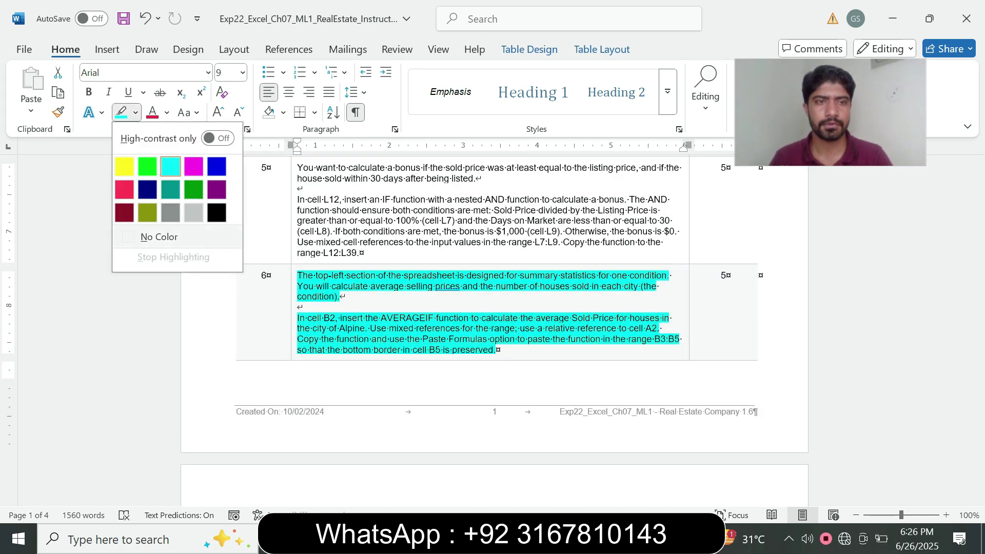
left_click(159, 235)
- Enlarge step 7's instruction text to 14 pt, highlight it in turquoise and select its phrase "insert the COUNTIF"
left_click_drag(977, 237, 978, 257)
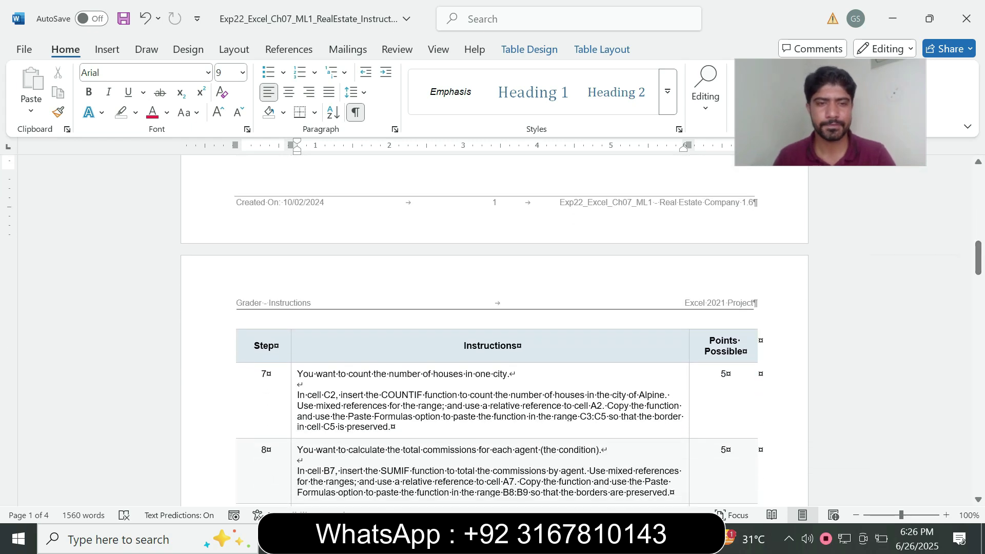
left_click(294, 404)
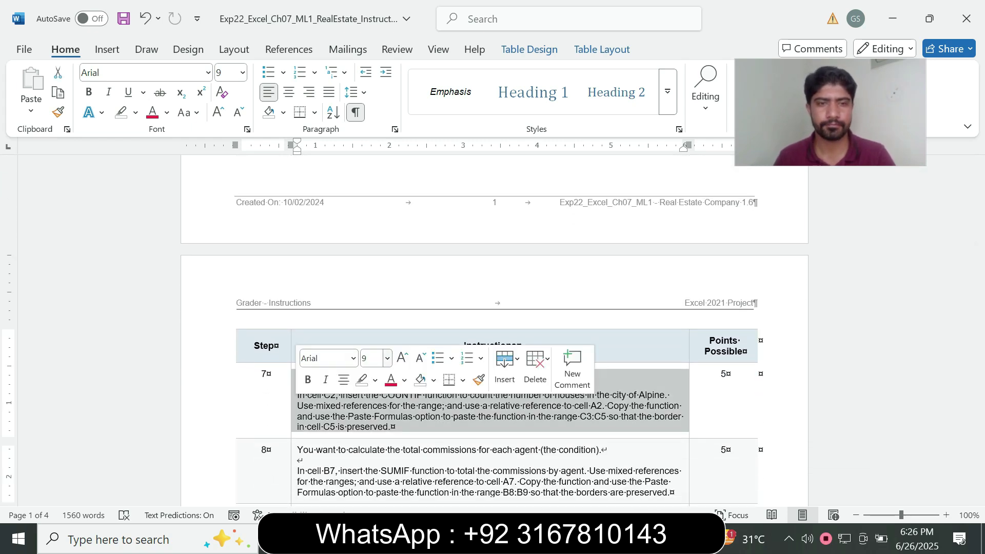
left_click(386, 358)
left_click(374, 147)
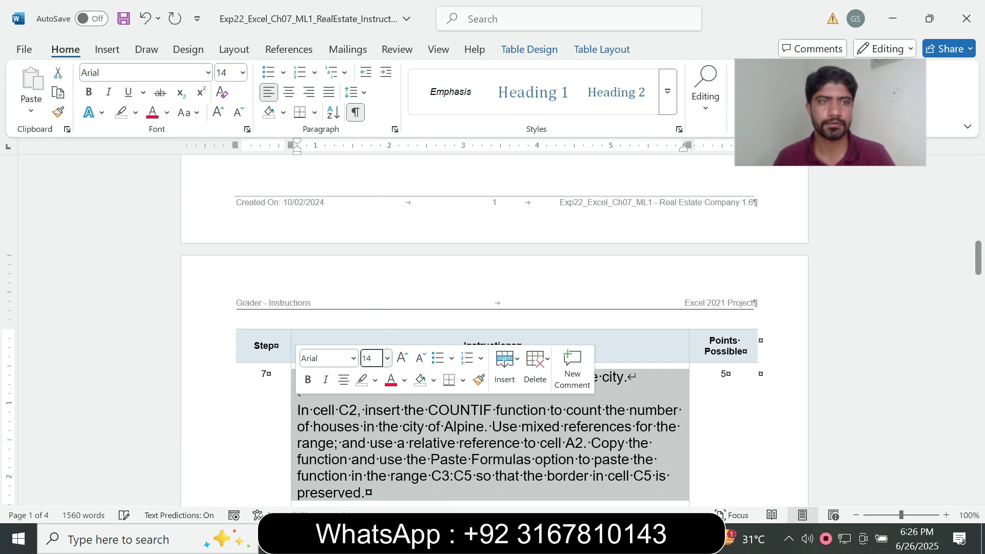
left_click(135, 112)
left_click(167, 165)
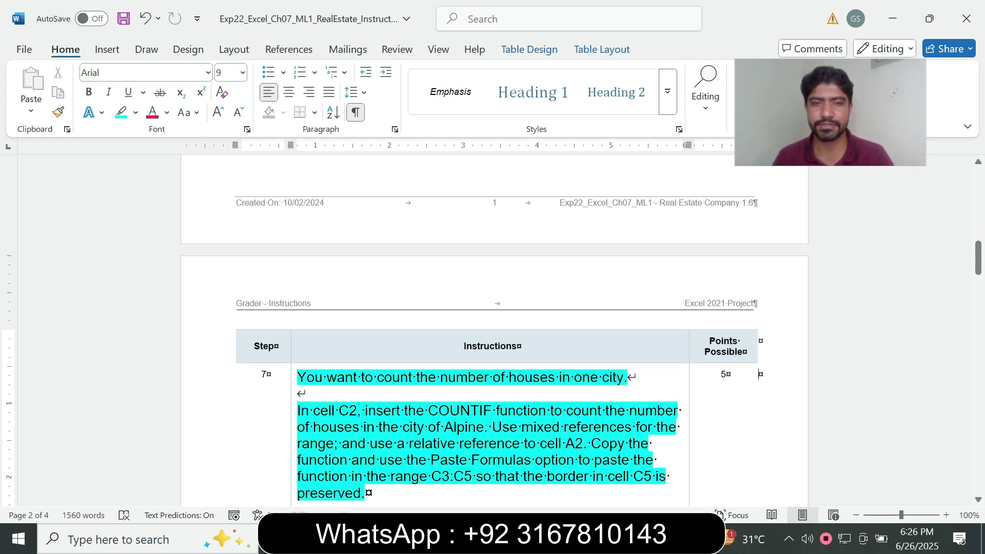
left_click_drag(978, 257, 978, 276)
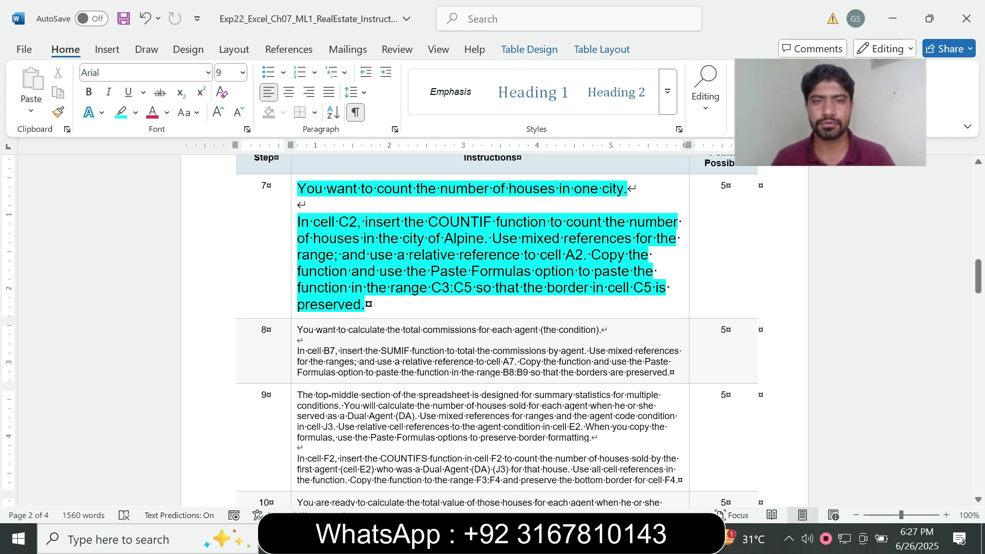
left_click_drag(365, 221, 494, 221)
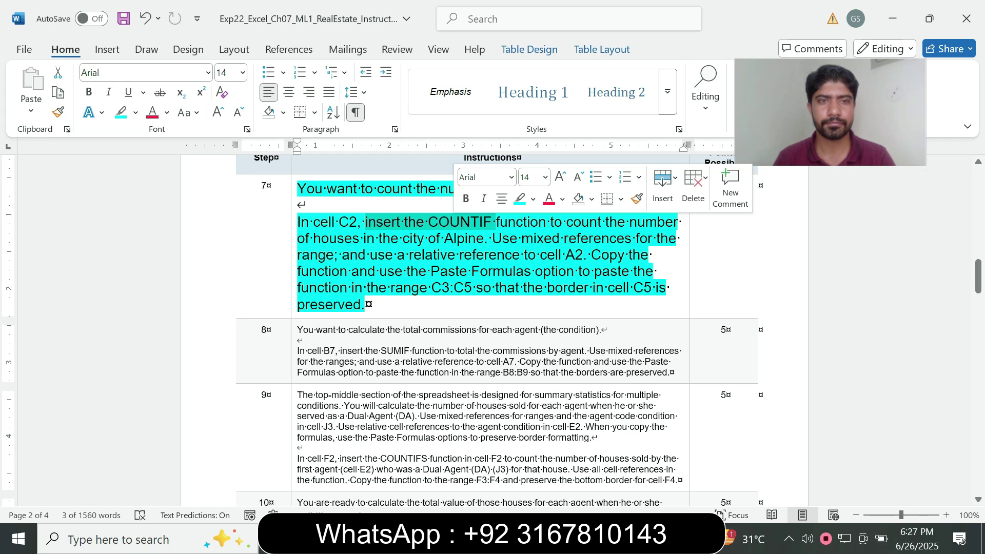
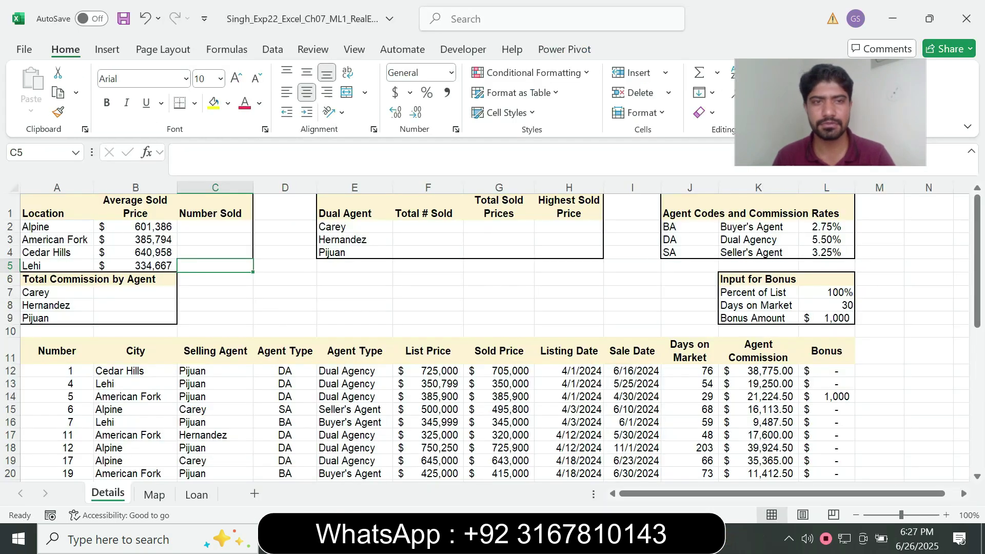
- Switch to Excel, begin a COUNTIF formula in C2 and return to step 7's instructions in Word
key("alt+Tab")
left_click(215, 227)
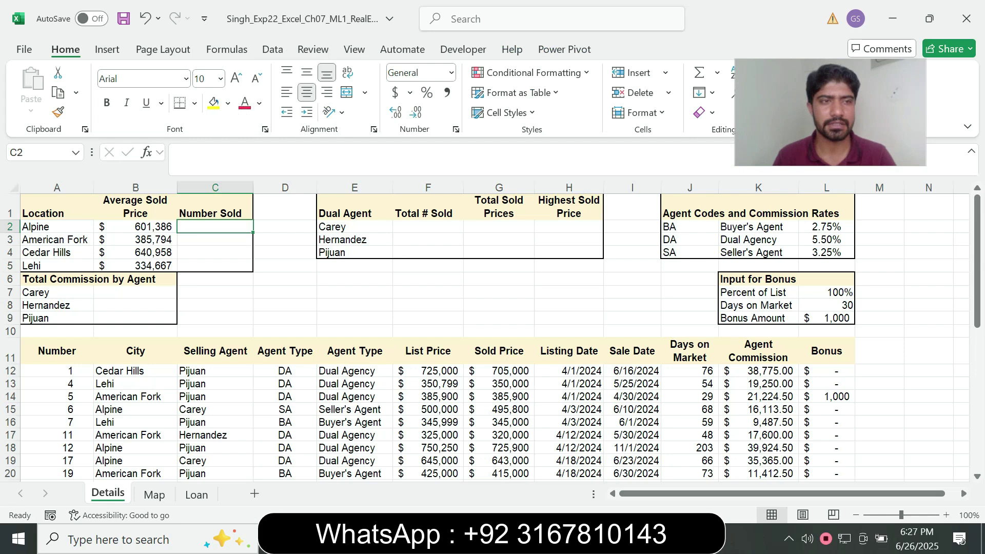
type("=")
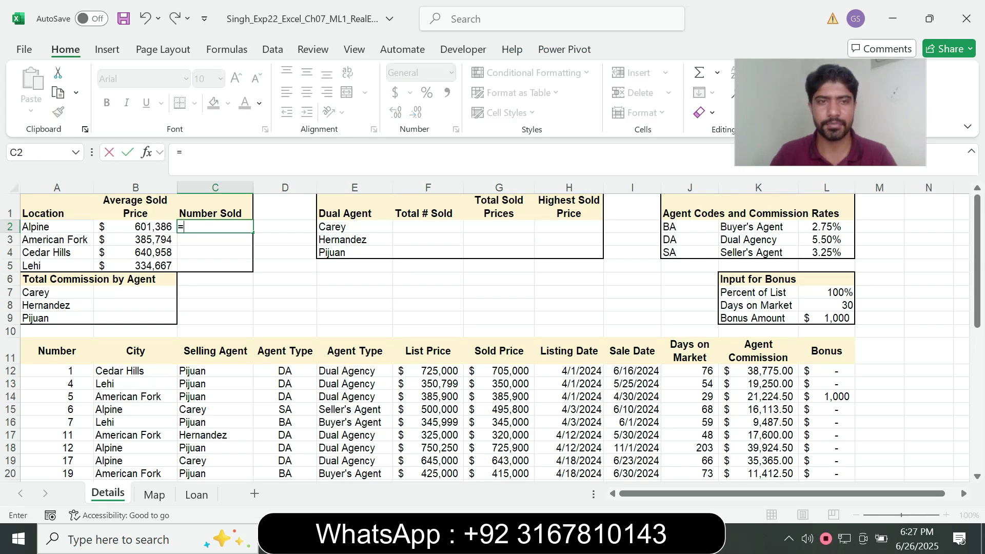
type("countif")
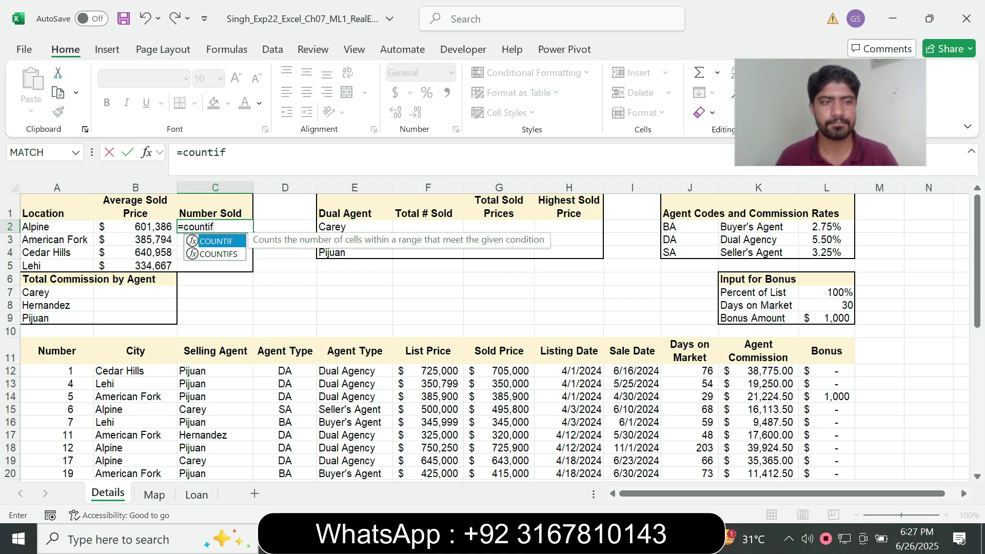
key("Tab")
left_click(232, 153)
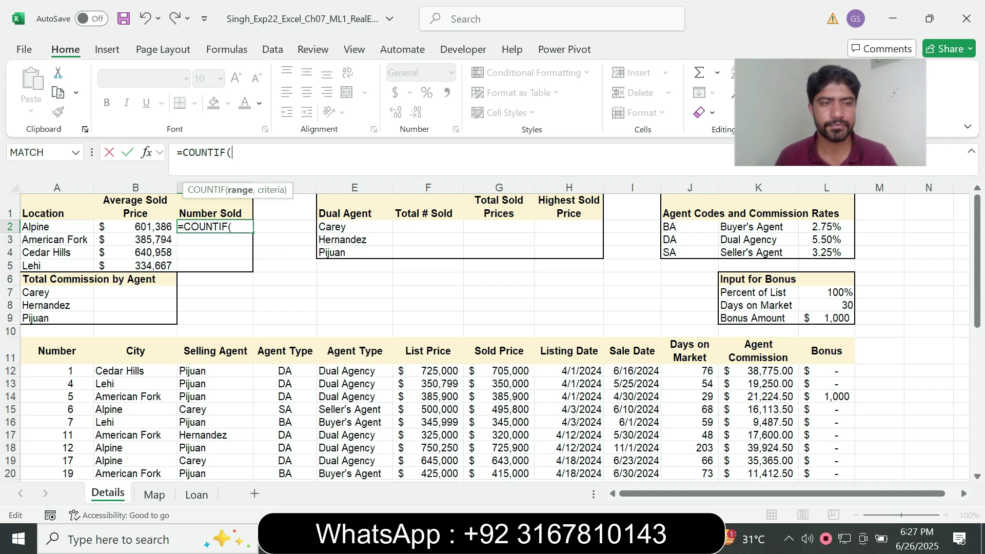
key("alt+Tab")
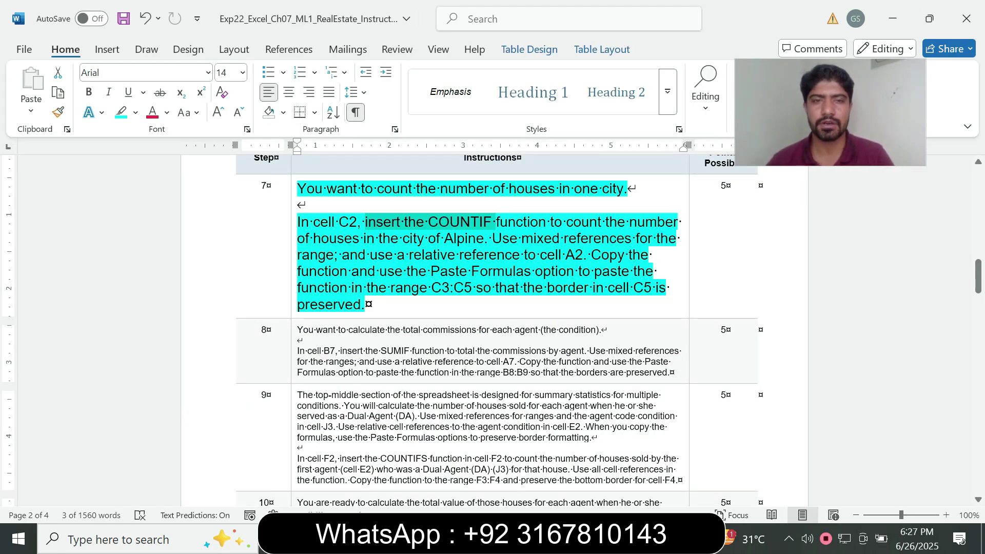
- Switch to the Excel workbook and complete the Alpine count in C2 as =COUNTIF($B$12:$B$39,A2)
key("alt+Tab")
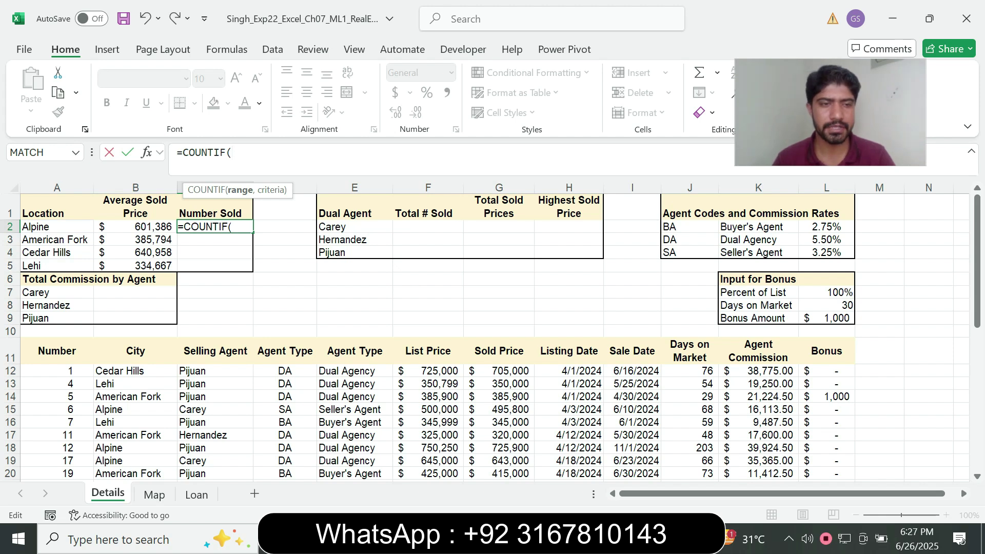
left_click(135, 371)
key("shift+Down")
left_click_drag(135, 384, 135, 444)
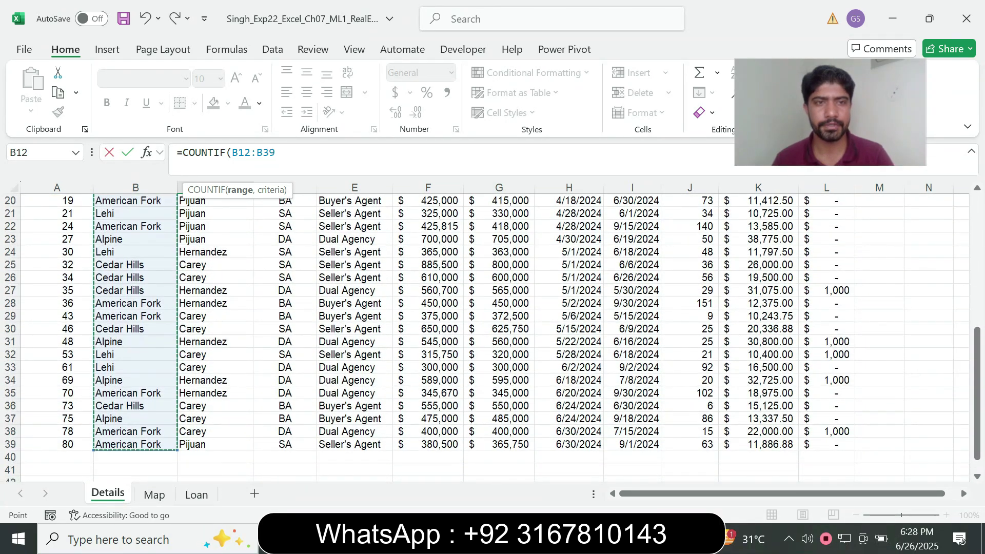
key("F4")
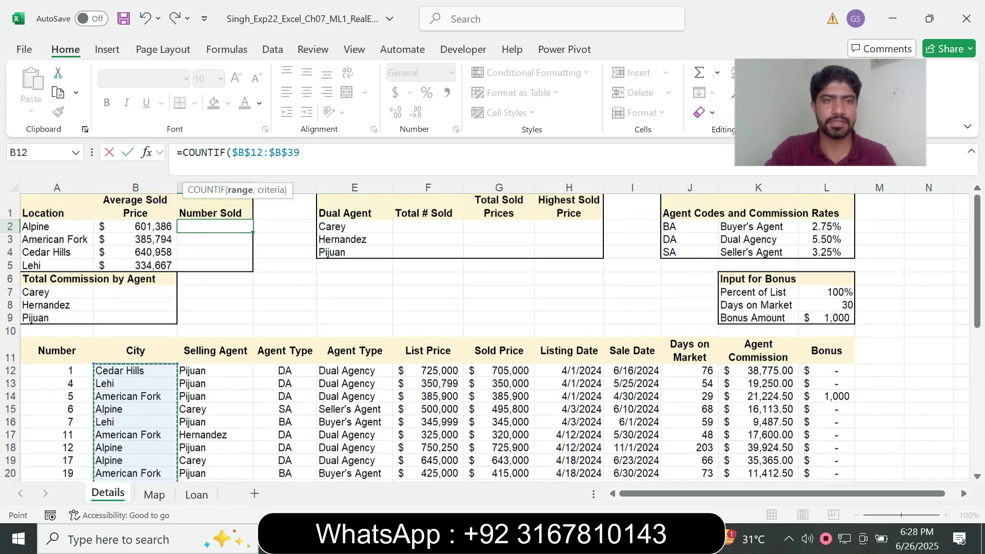
type(",")
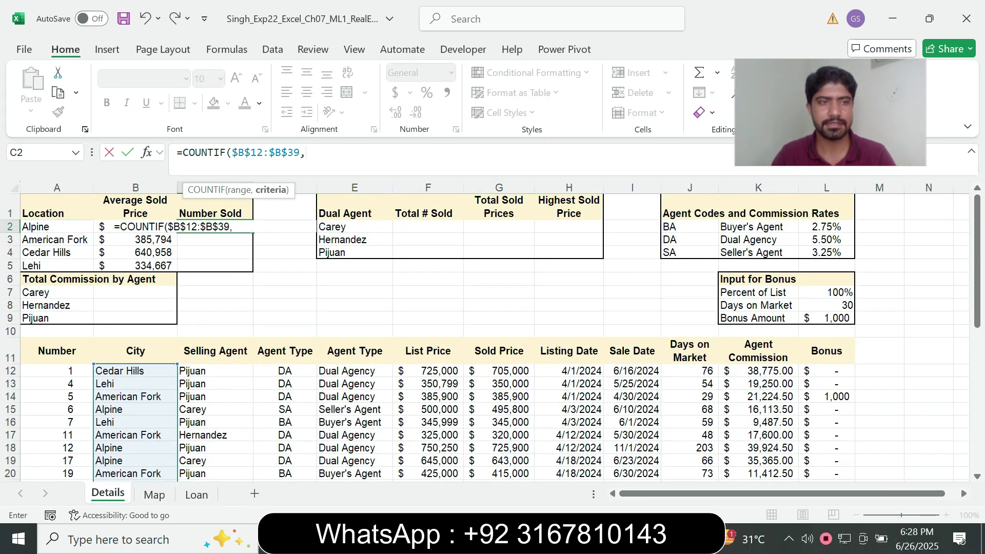
left_click(57, 227)
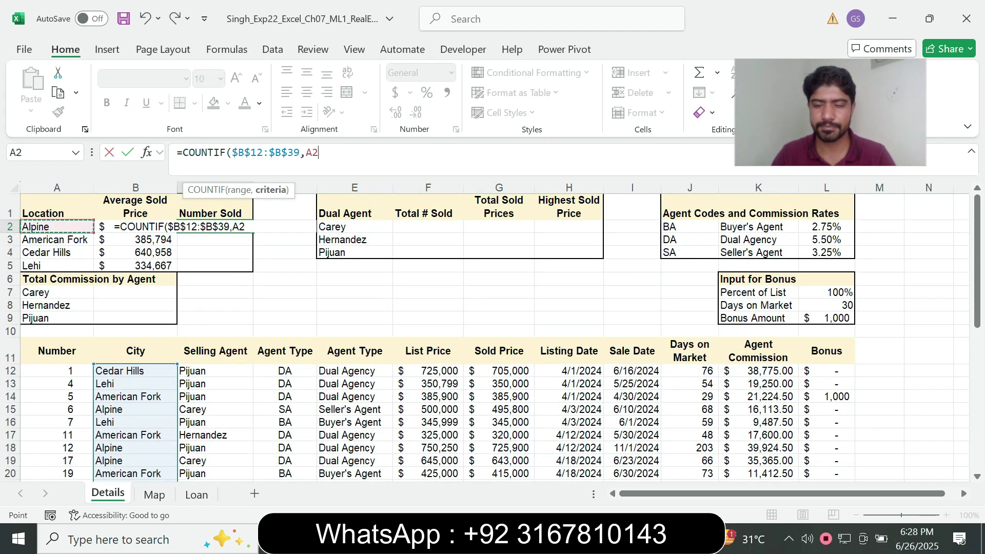
type(")")
key("Return")
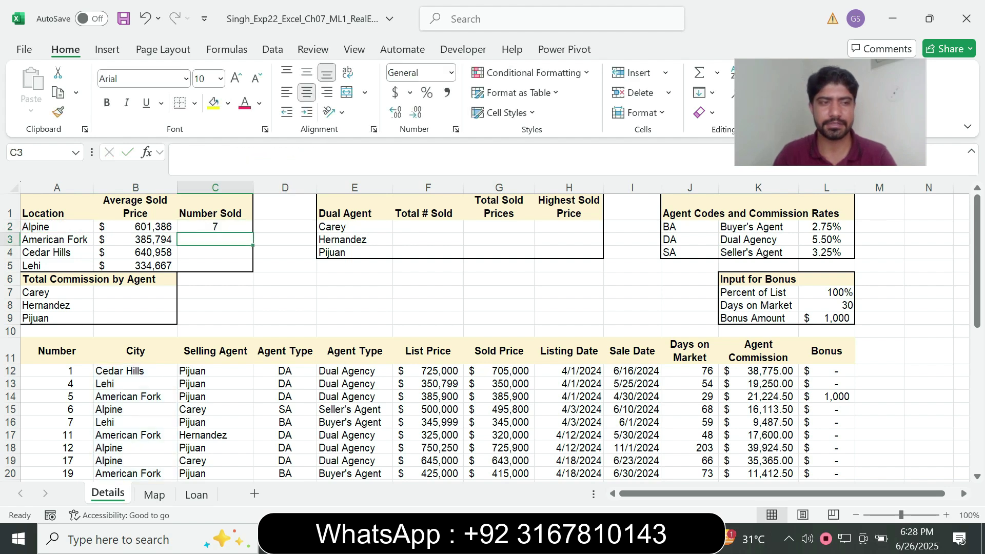
left_click(215, 226)
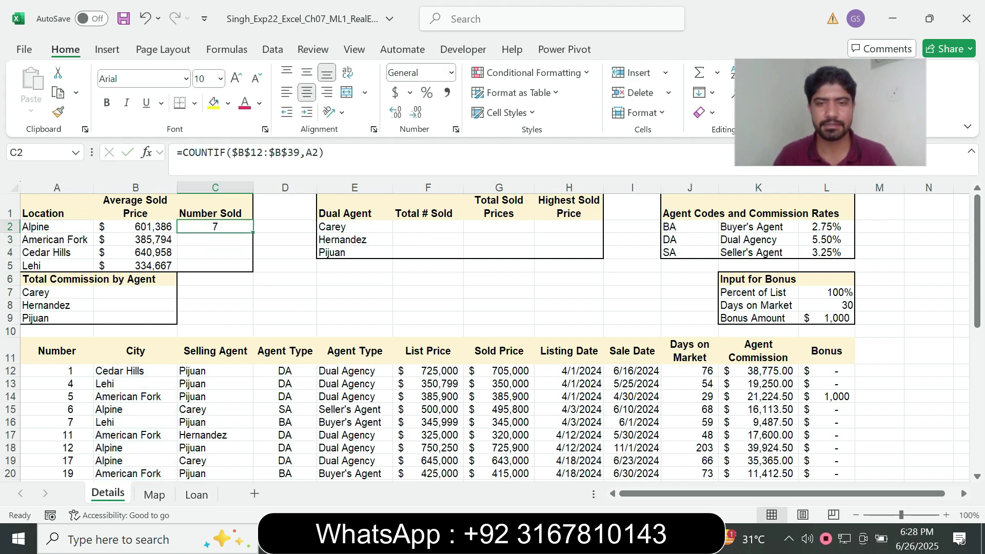
- Switch to the Word instructions and review step 7's requirements for cell references and for pasting the function into C3:C5
key("alt+Tab")
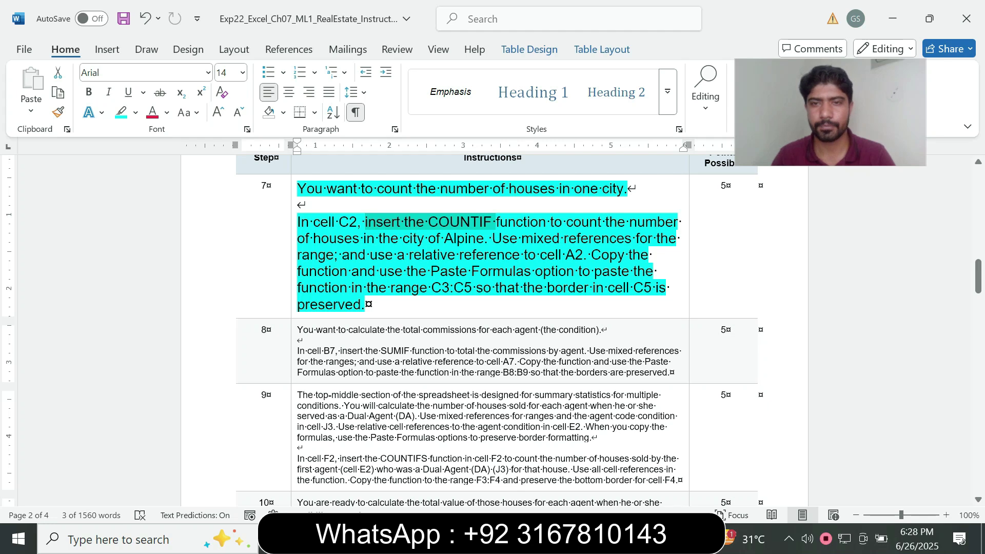
left_click(424, 254)
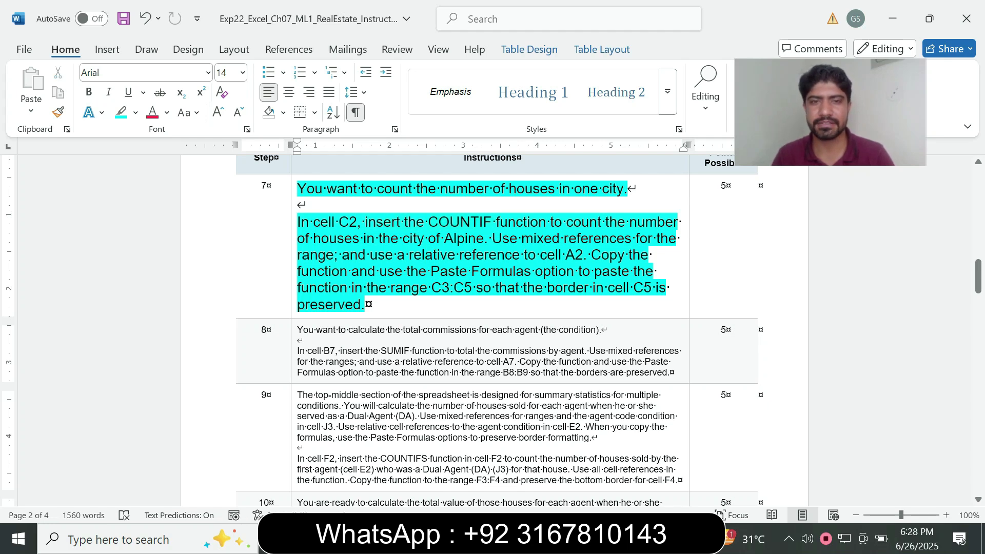
left_click_drag(424, 253, 520, 237)
left_click(567, 270)
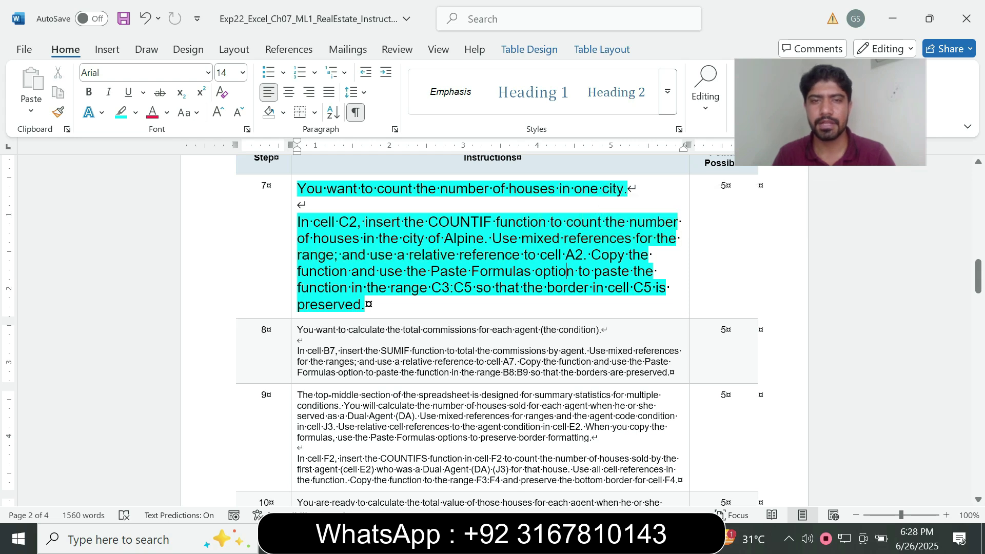
left_click_drag(350, 271, 430, 271)
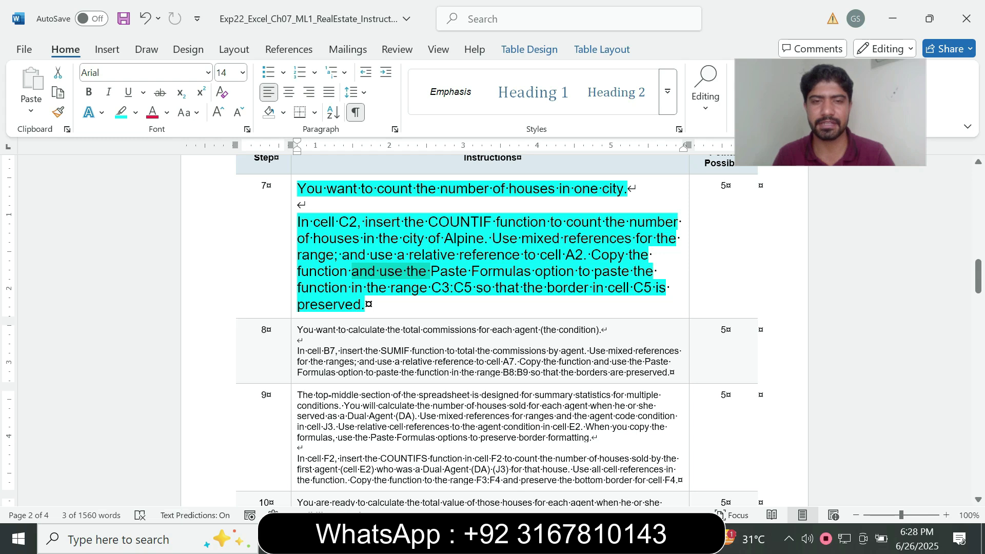
left_click_drag(432, 288, 453, 288)
left_click(365, 305)
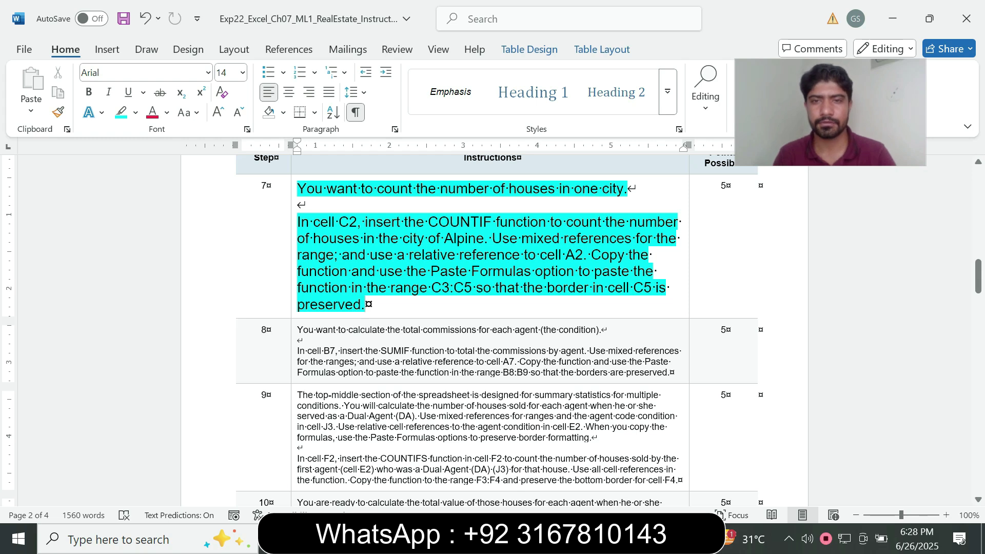
- Back in Excel, copy the COUNTIF formula from C2 and paste only the formula into C3:C5
key("alt+Tab")
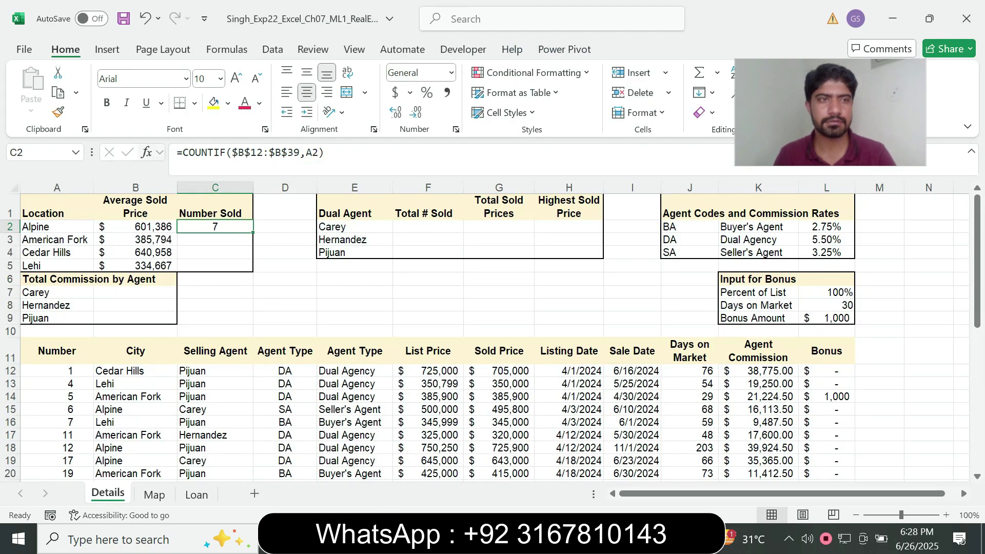
key("ctrl+c")
key("Down")
key("shift+Down")
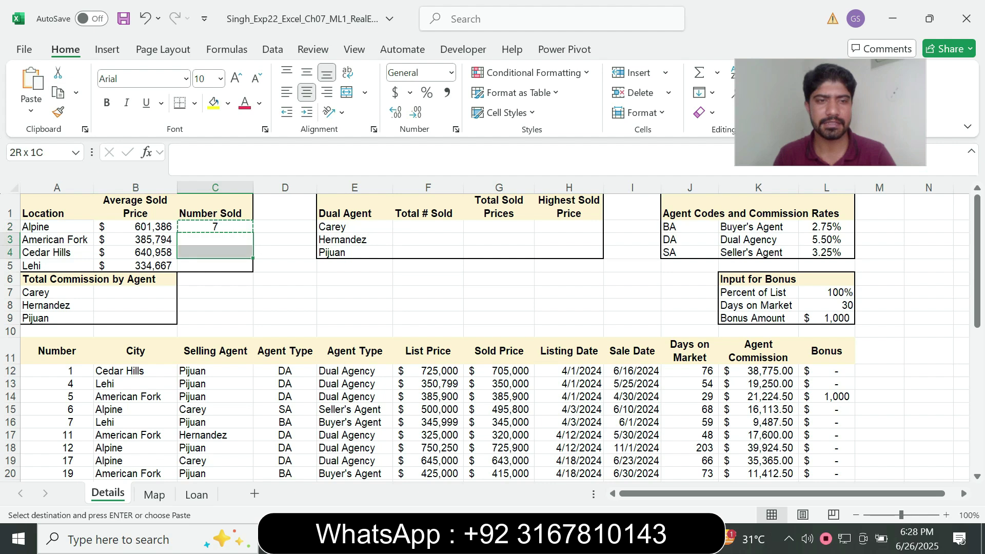
key("shift+Down")
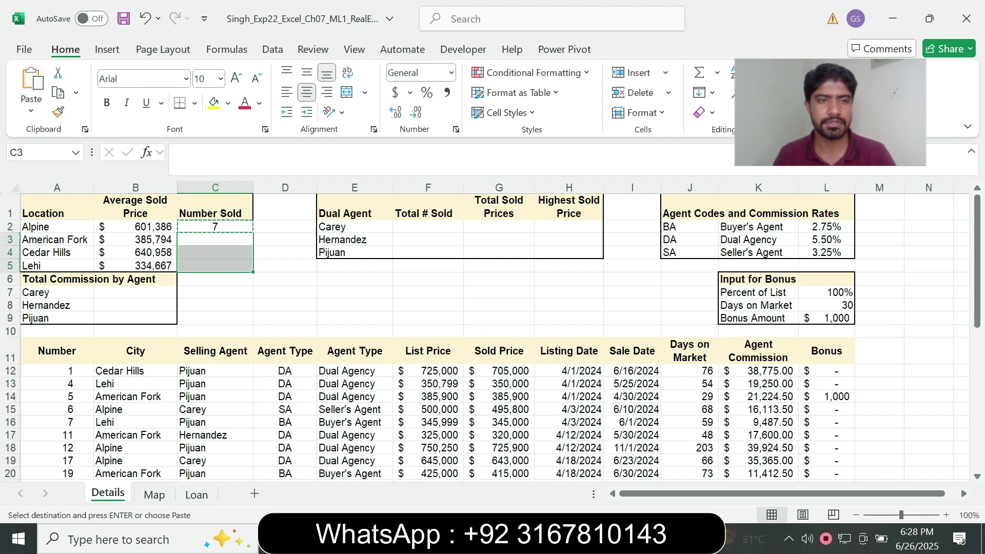
left_click(31, 110)
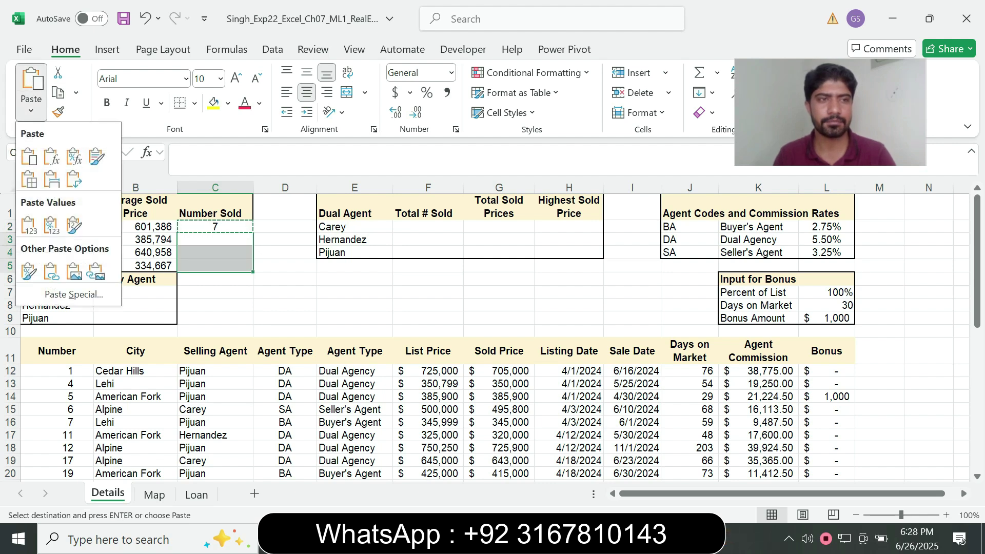
left_click(51, 157)
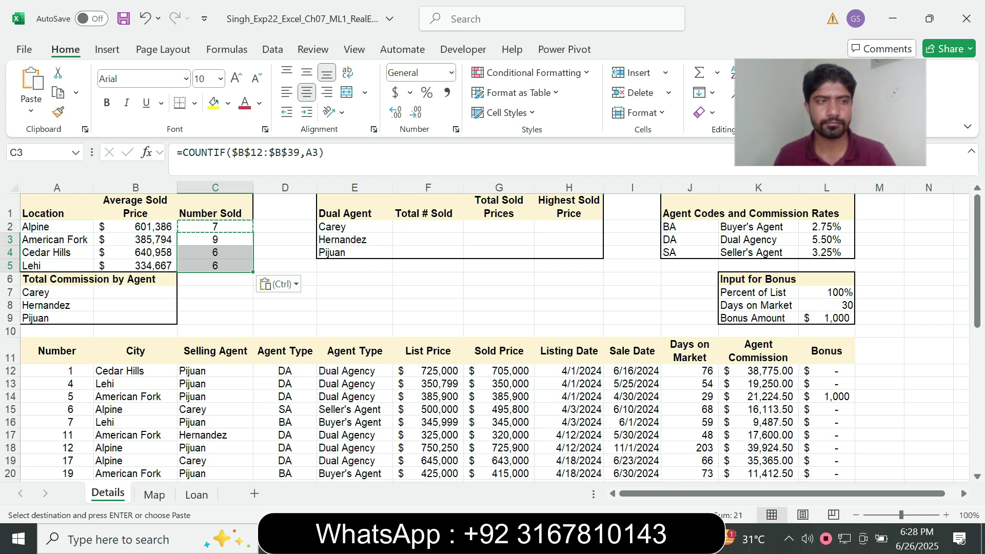
- Check the Number Sold formulas in C2 and C5 against the step 7 instructions in Word
key("alt+Tab")
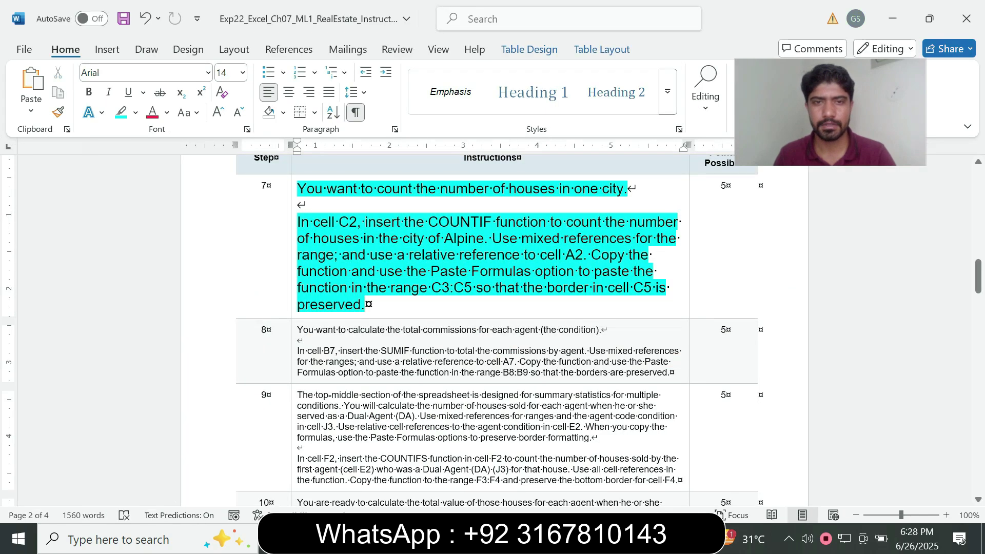
key("alt+Tab")
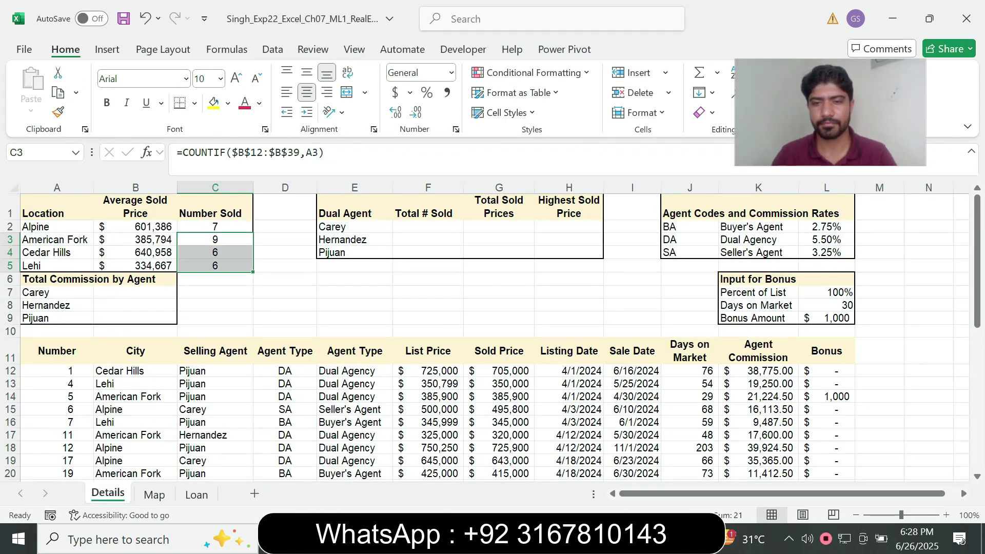
key("alt+Tab")
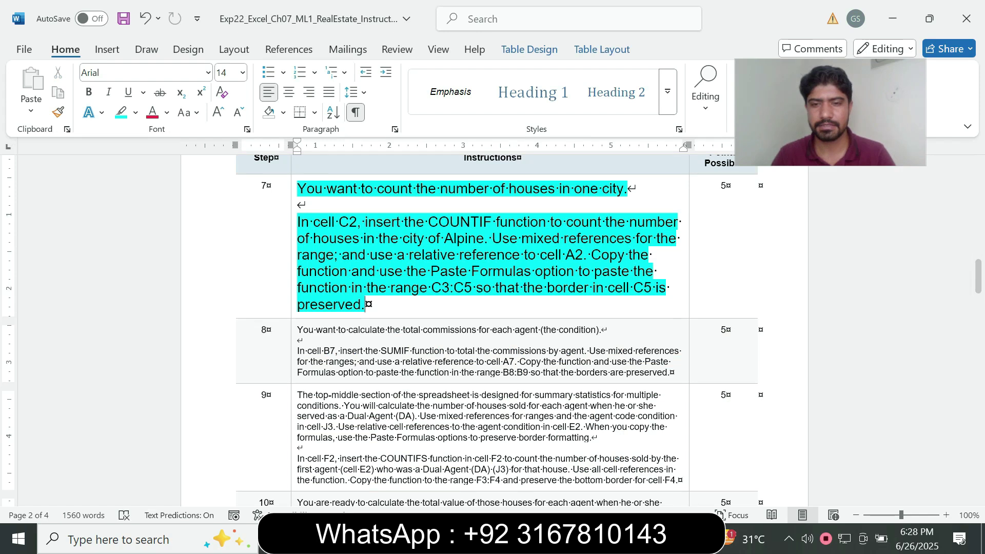
key("alt+Tab")
left_click(215, 227)
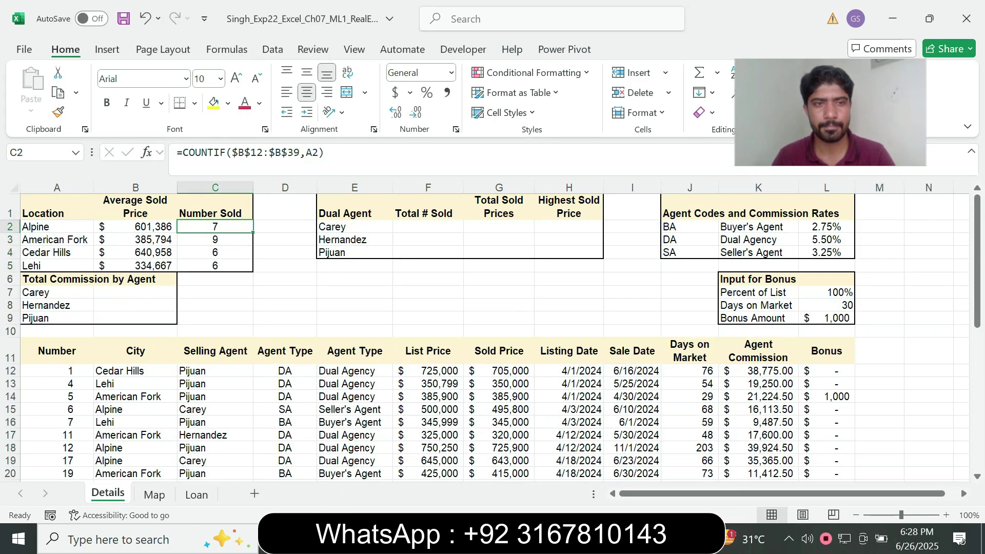
left_click(215, 265)
left_click(285, 292)
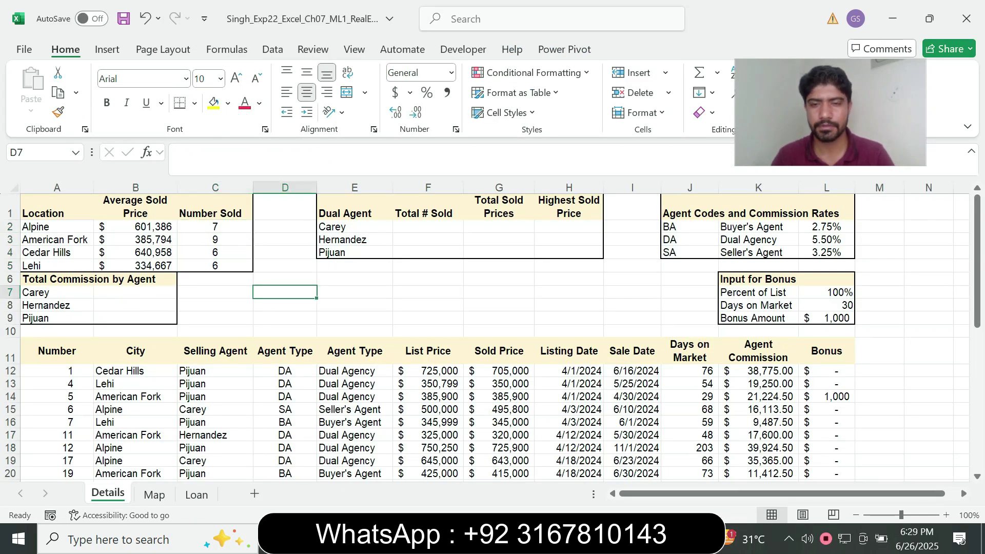
- In the Word instructions, set the step 7 text to 9 pt and remove its highlight
key("alt+Tab")
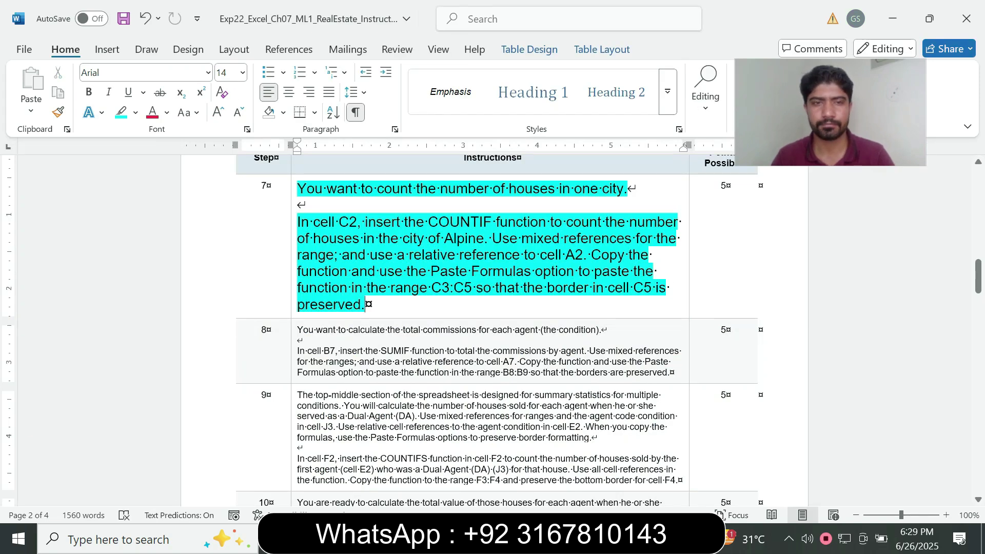
left_click(294, 299)
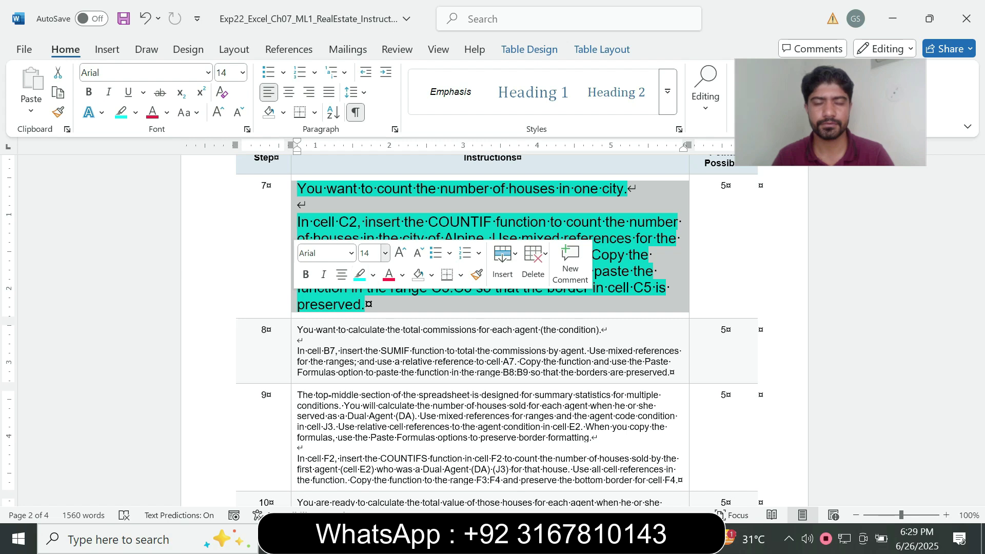
left_click(385, 253)
left_click(370, 292)
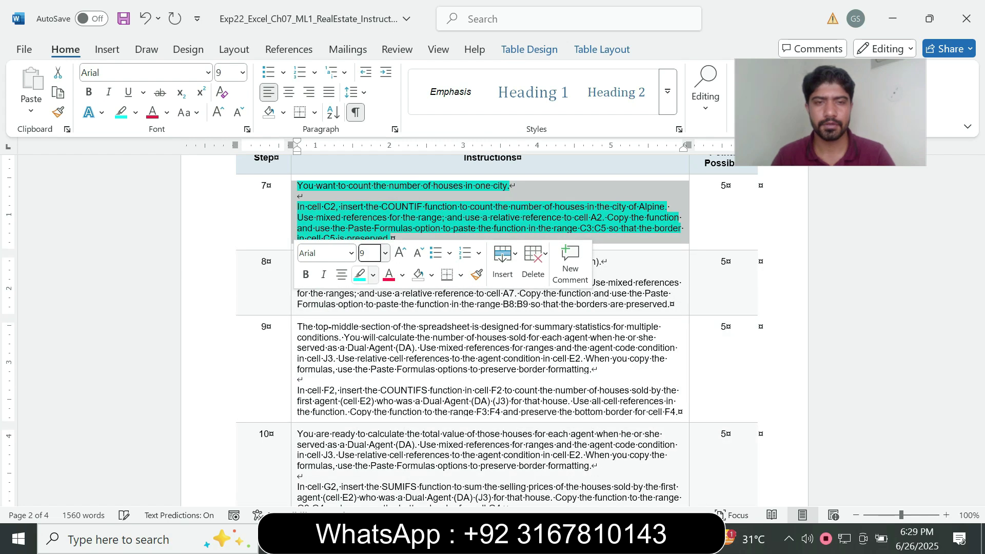
left_click(372, 275)
left_click(399, 400)
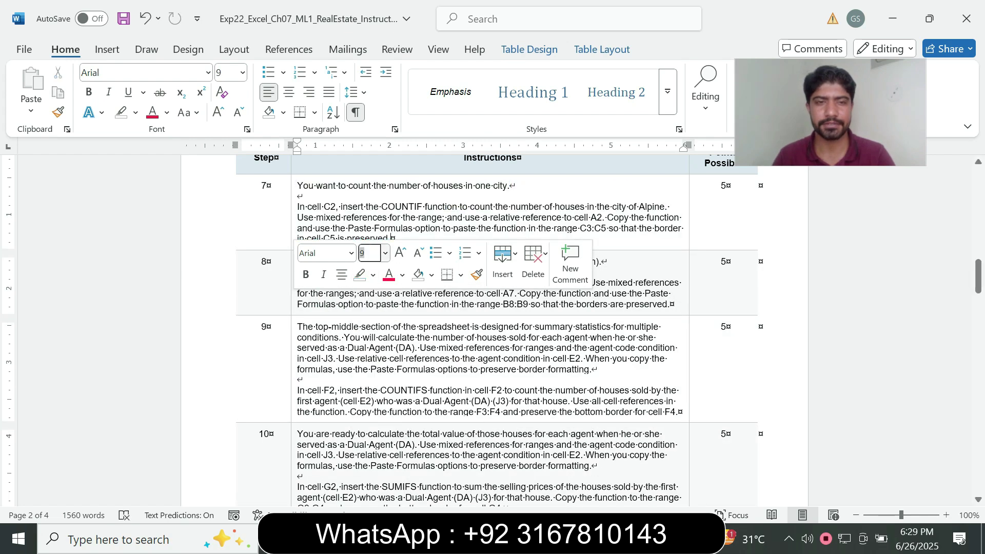
- Enlarge the step 8 instruction text to 14 pt and highlight it in turquoise
left_click(294, 287)
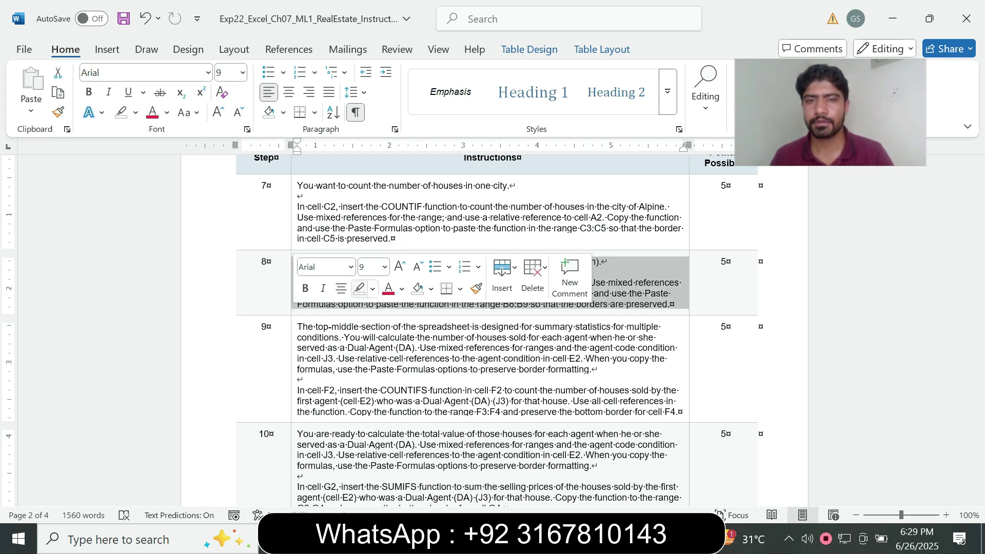
left_click(384, 267)
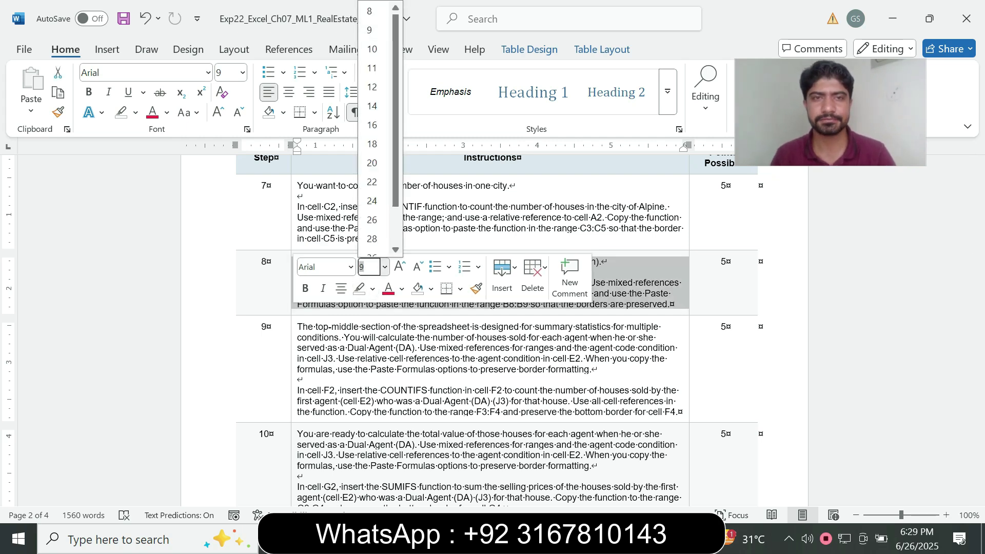
left_click(372, 106)
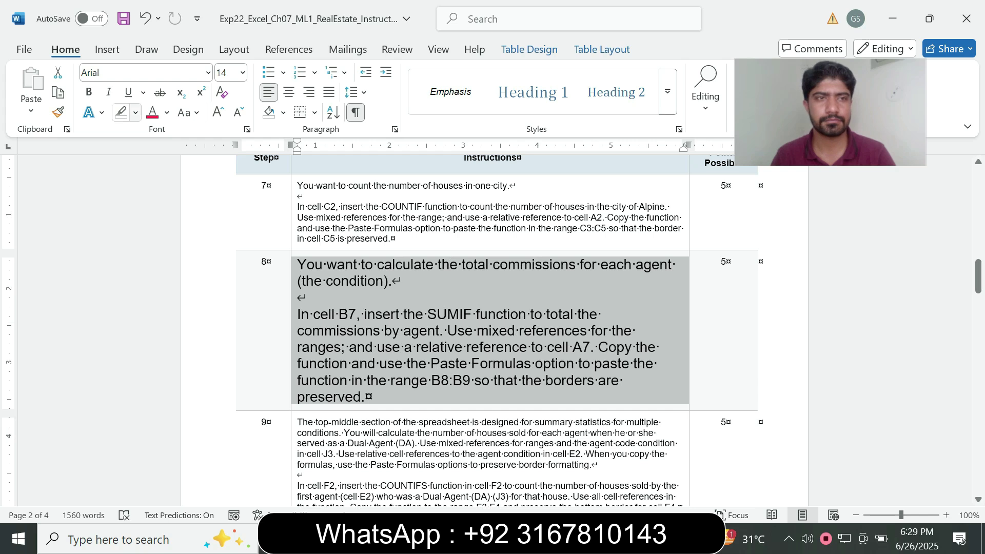
left_click(135, 112)
left_click(171, 167)
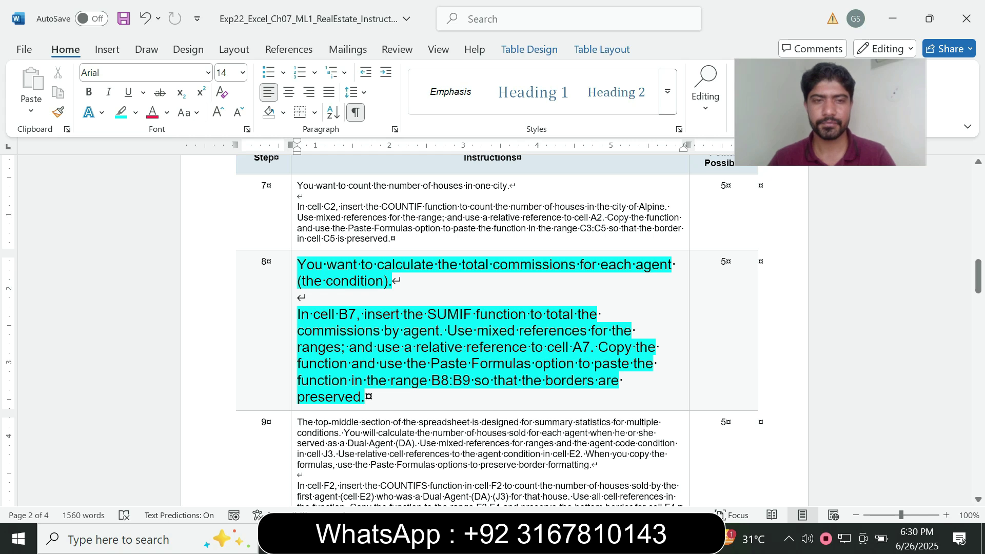
- Switch to Excel and begin a SUMIF function in cell B7 of the Details sheet, as step 8 in Word instructs
key("alt+Tab")
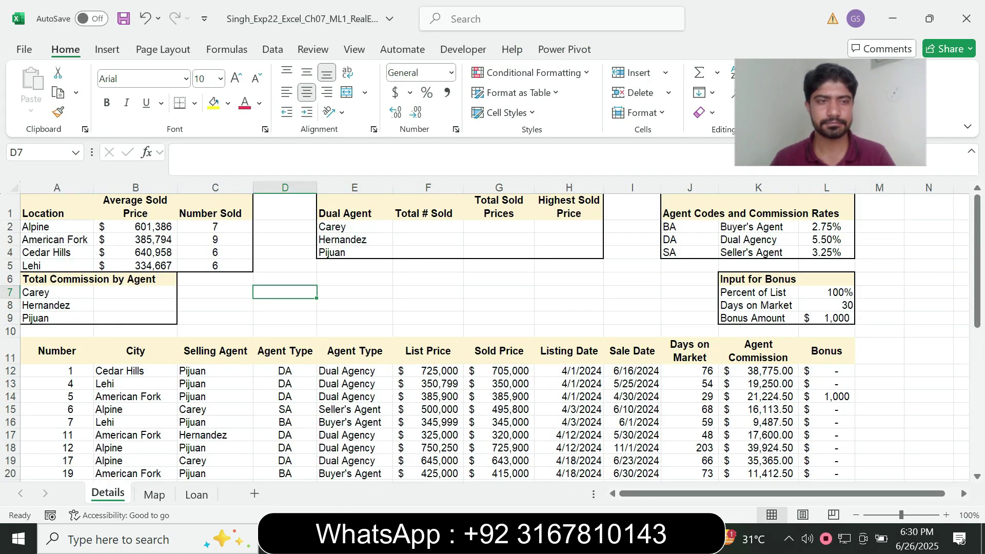
left_click(135, 292)
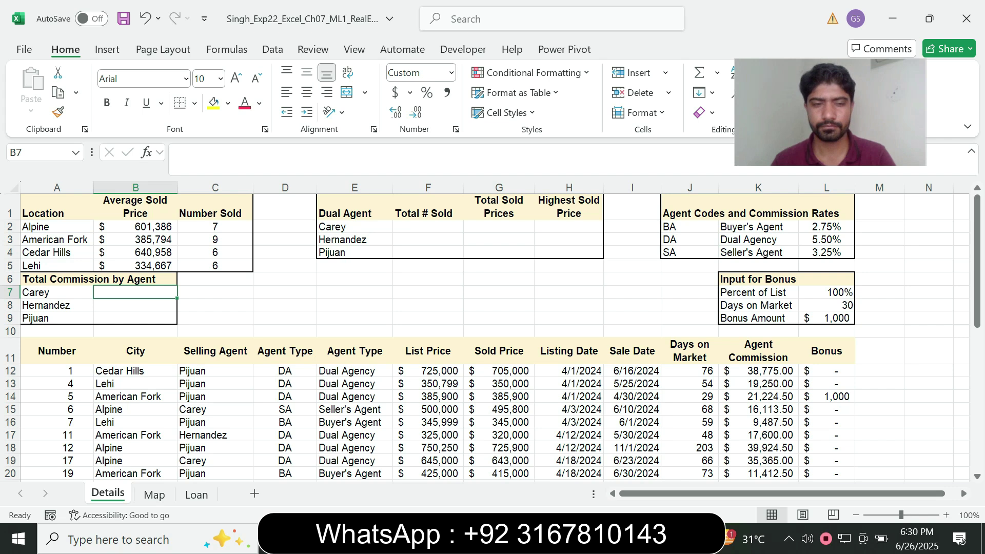
key("alt+Tab")
left_click_drag(356, 314, 476, 313)
left_click(476, 314)
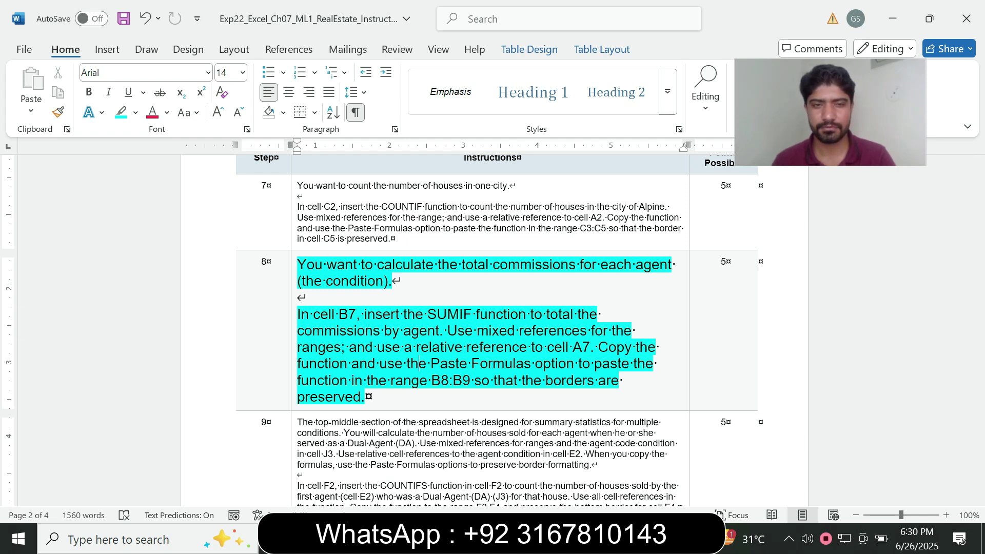
key("alt+Tab")
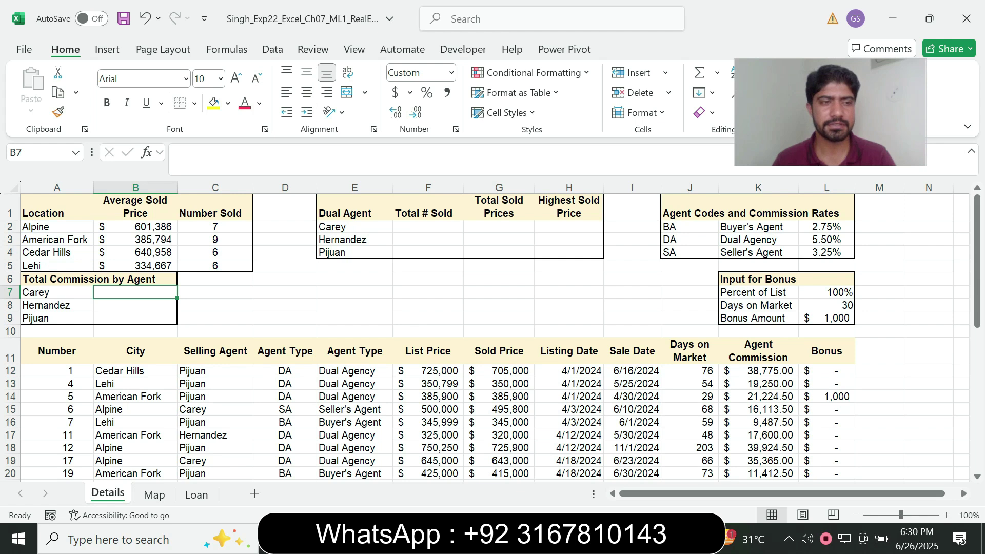
type("=")
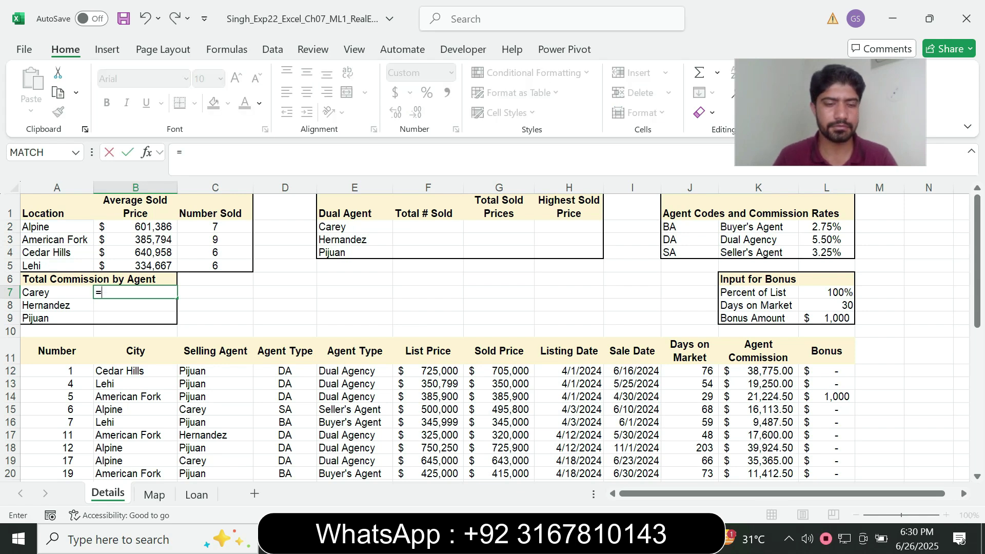
type("sum")
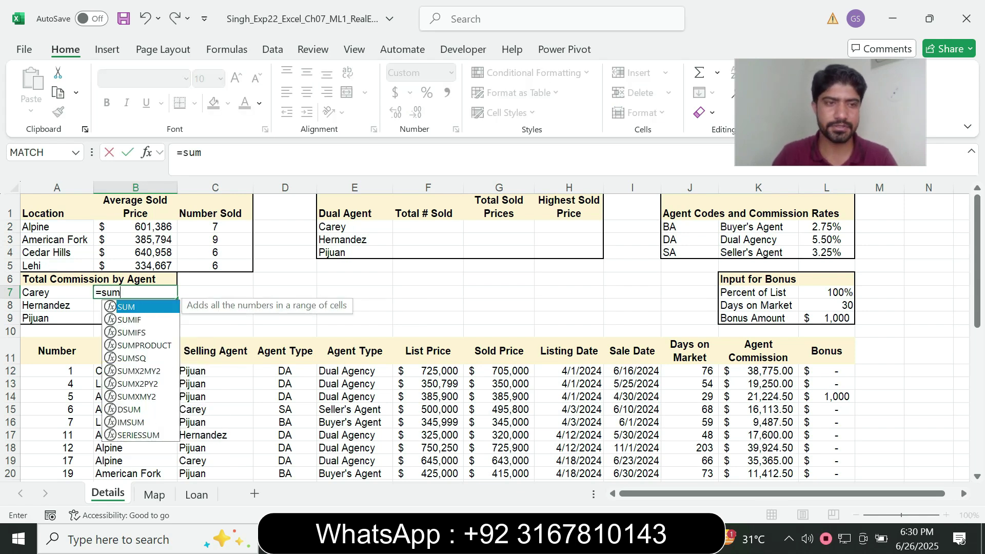
type("if")
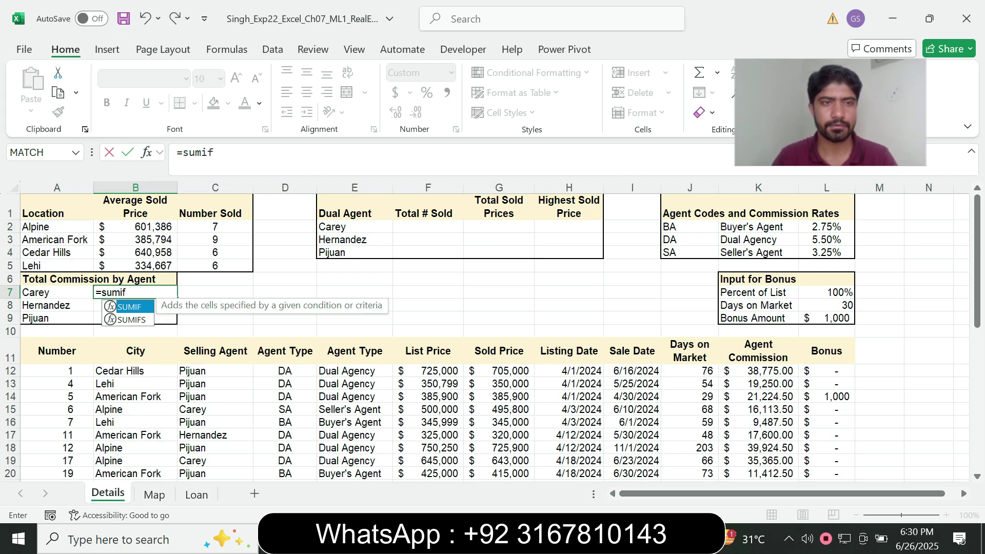
key("Tab")
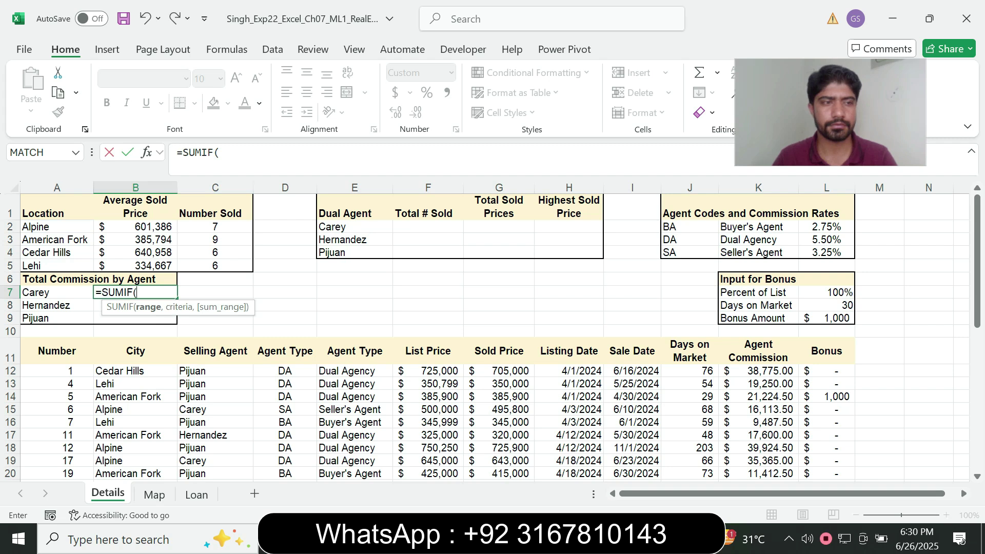
left_click(221, 152)
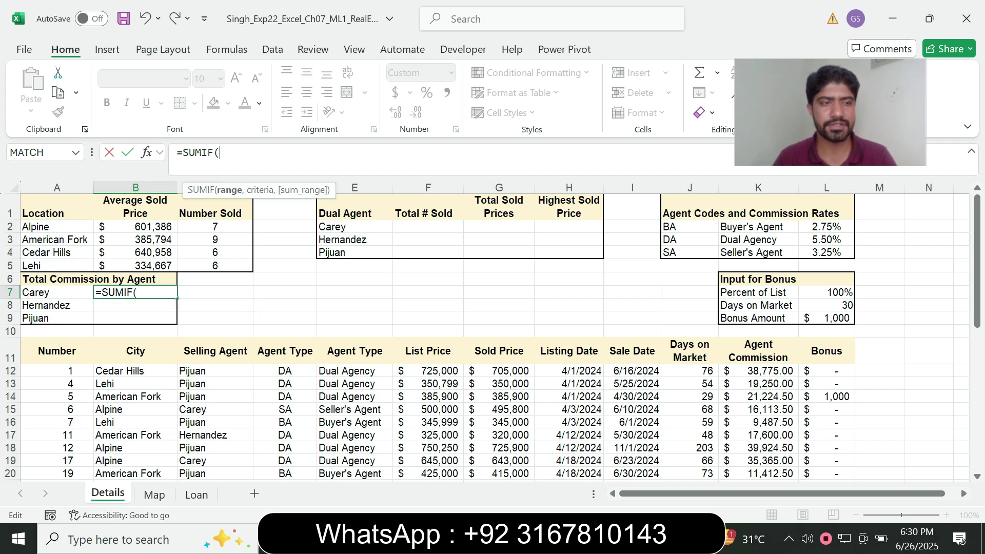
- Set the SUMIF range in B7 to the selling agents $C$12:$C$39 and the criteria to the relative reference A7
key("alt+Tab")
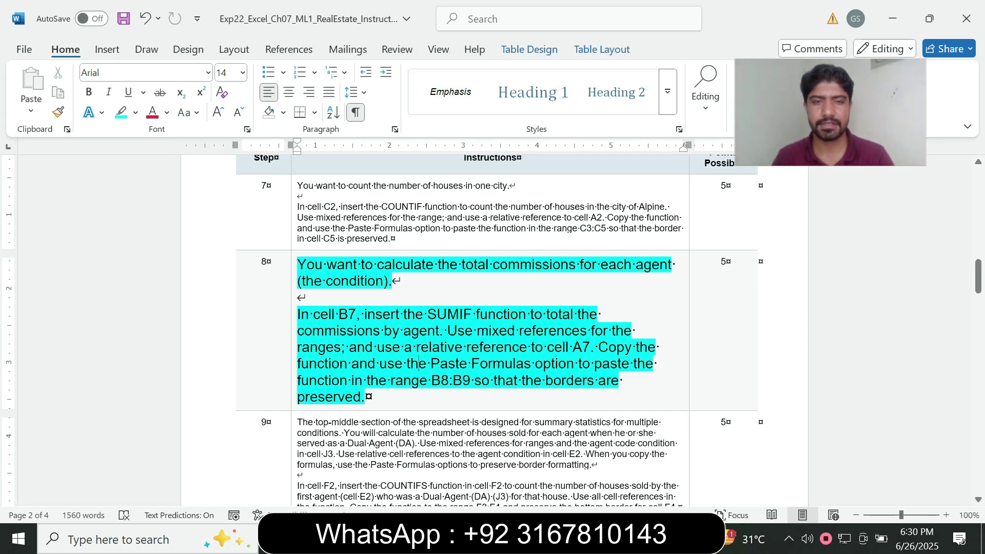
key("alt+Tab")
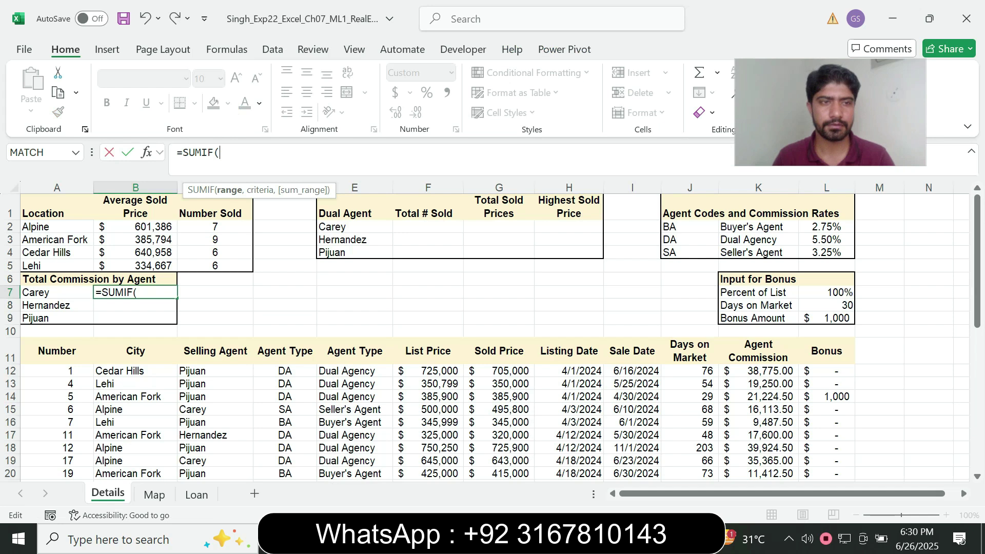
left_click_drag(206, 370, 221, 456)
key("F4")
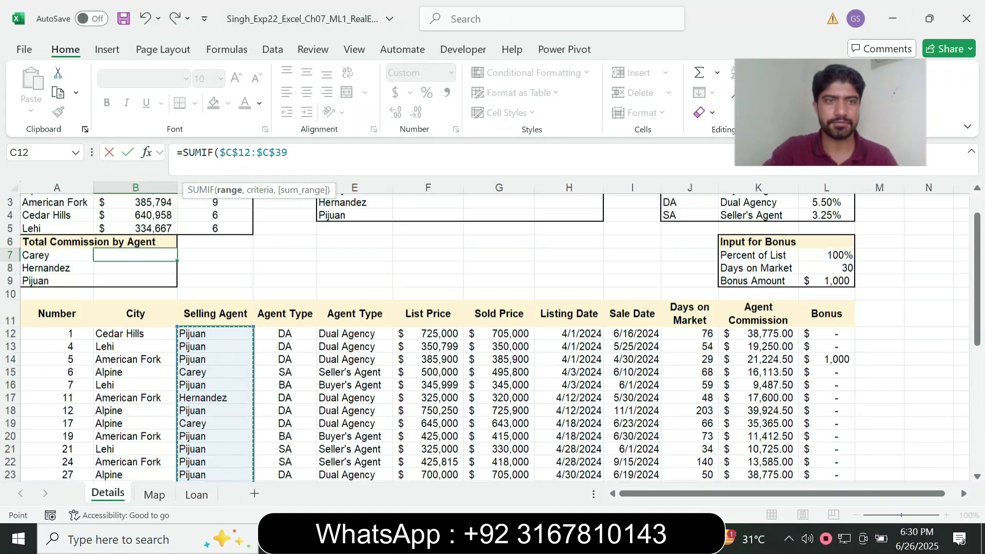
type(",")
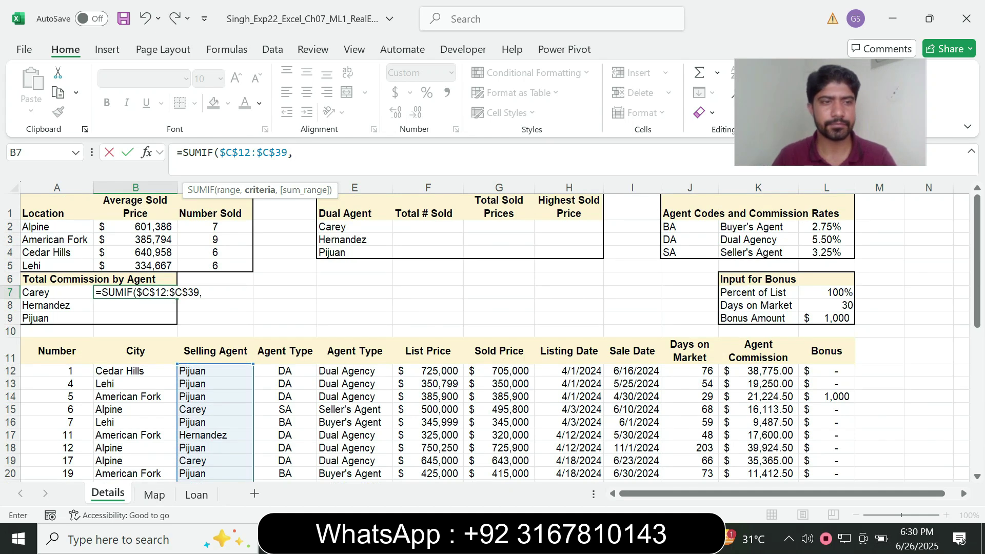
key("Left")
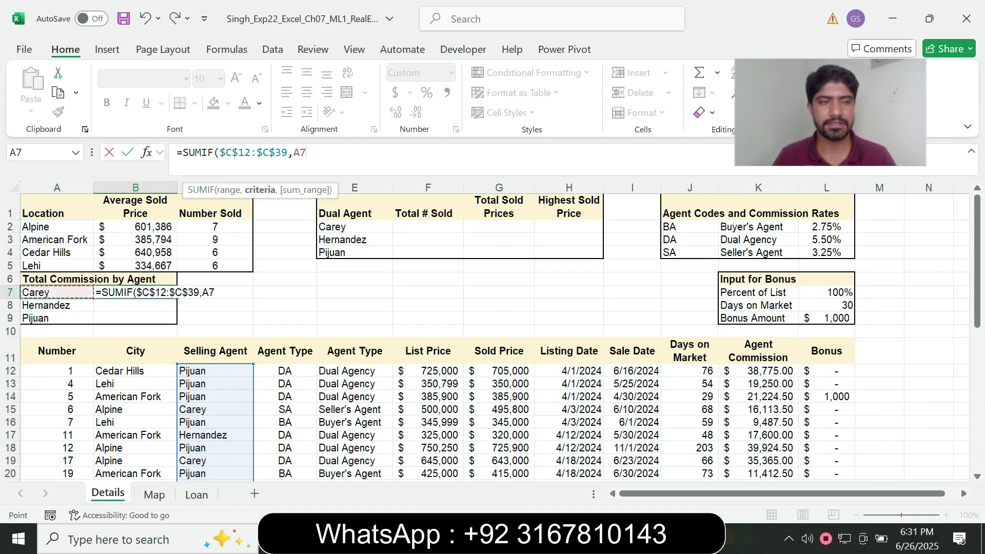
type(",")
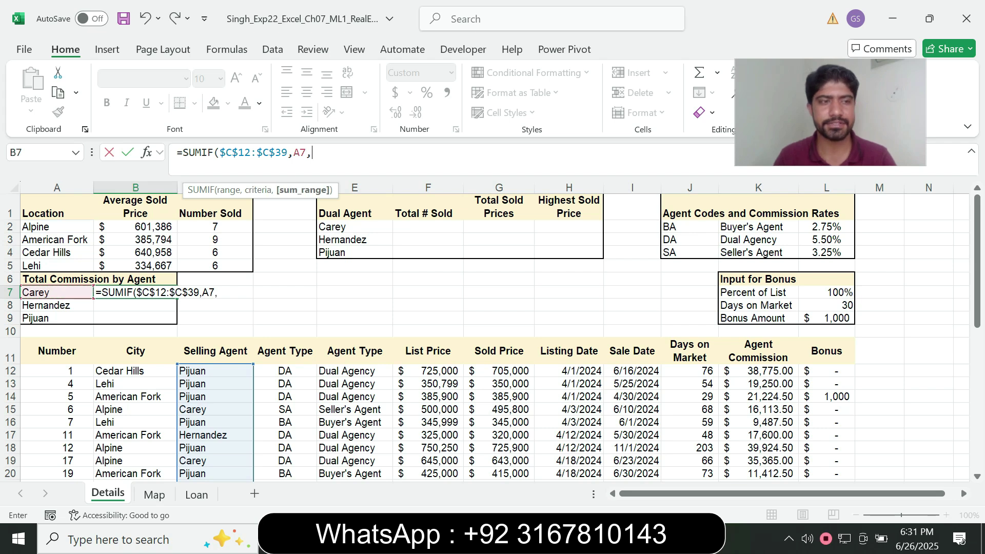
- After checking the A7 reference in Word's step 8, complete the B7 formula in Excel with the sum range $K$12:$K$39
key("alt+Tab")
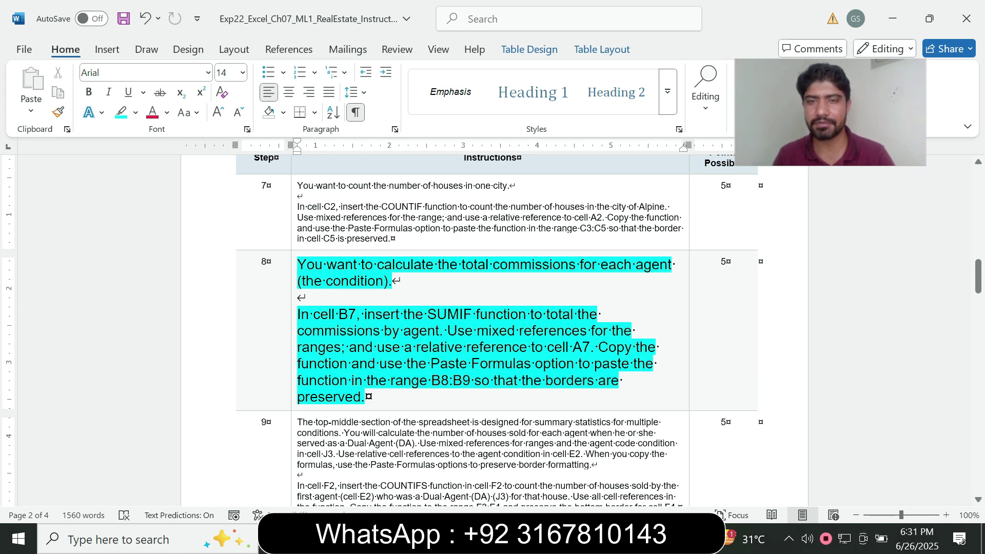
left_click_drag(466, 347, 590, 347)
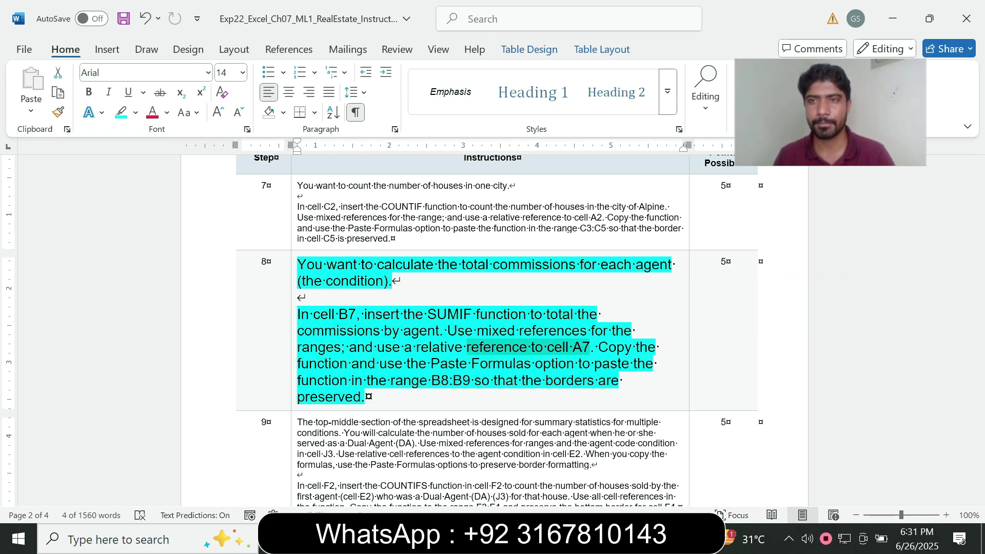
key("alt+Tab")
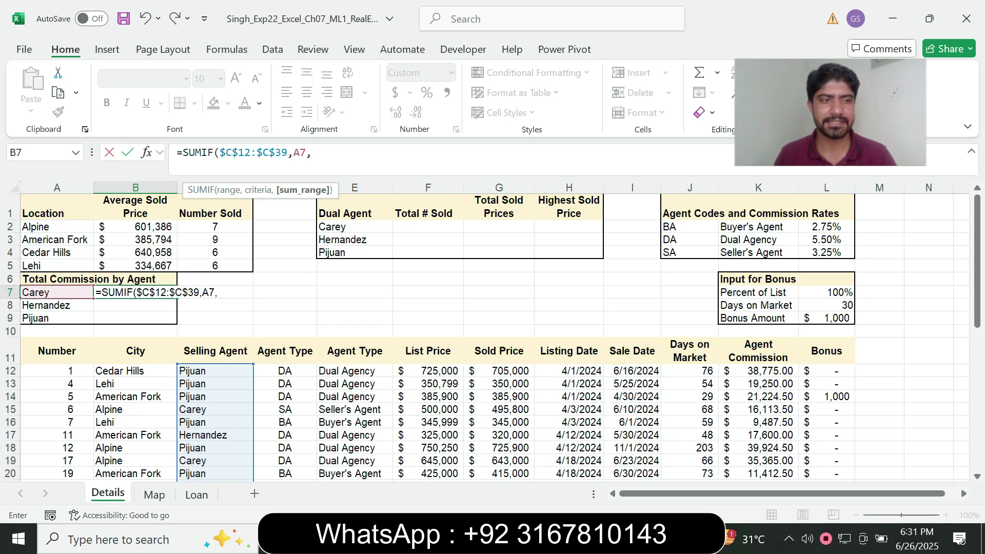
left_click_drag(759, 370, 767, 457)
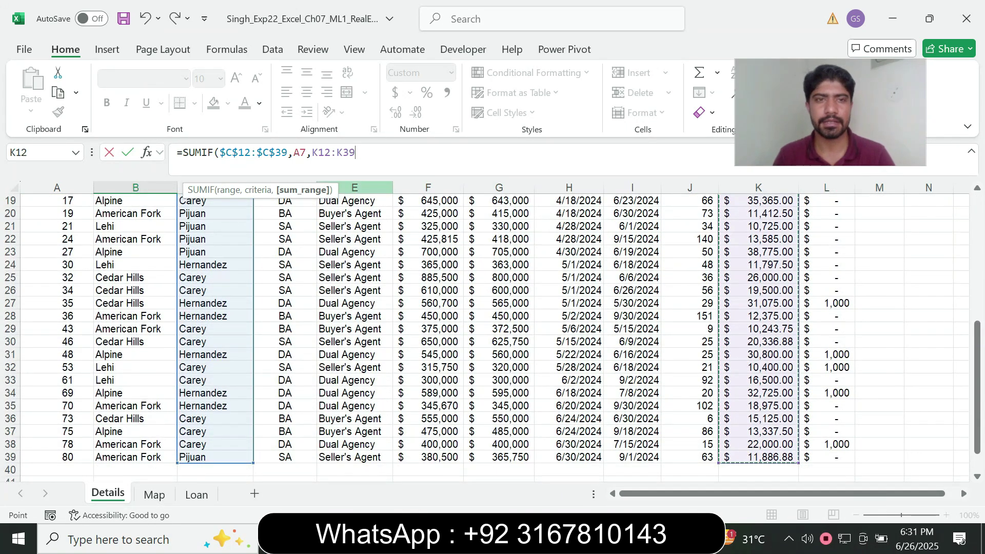
key("F4")
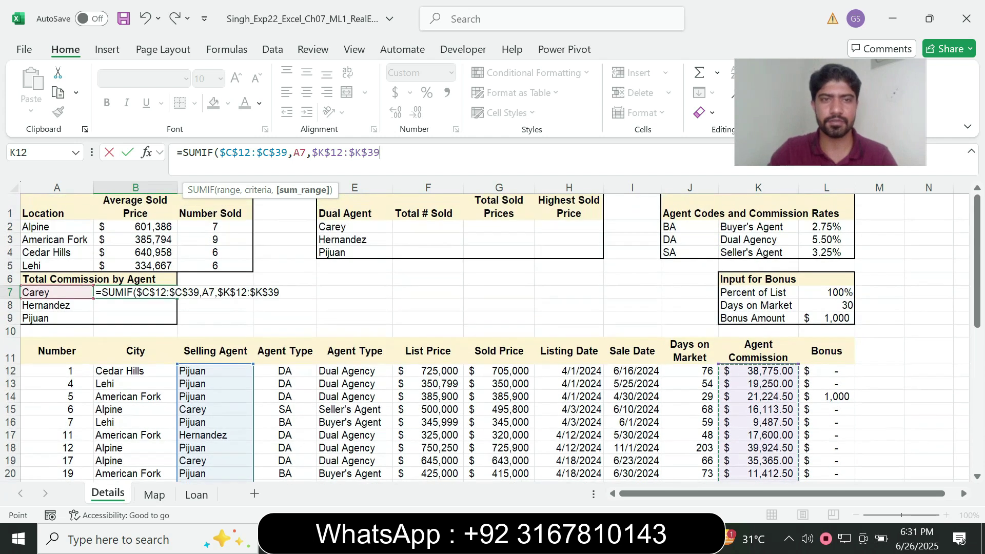
type(")")
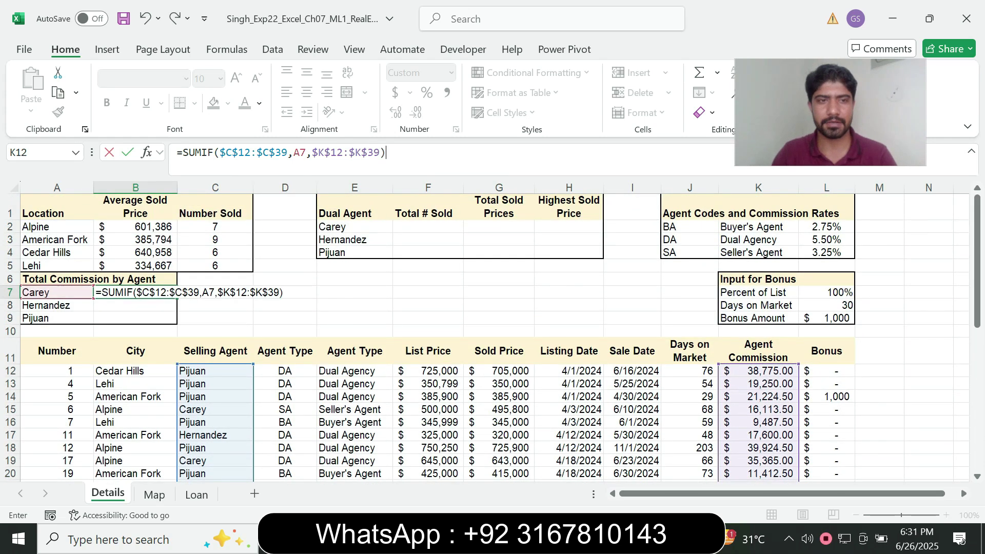
key("Return")
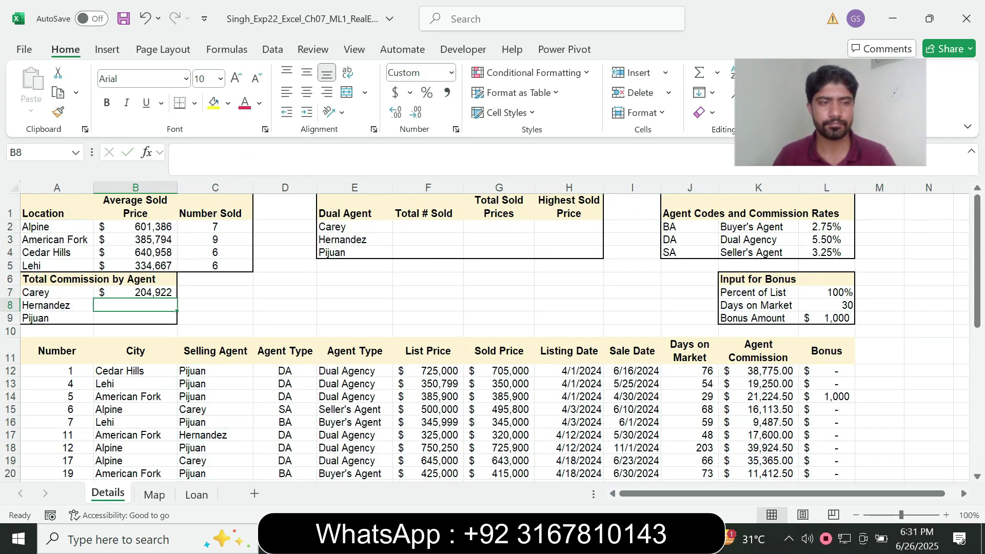
- Copy the SUMIF formula from B7 and paste only the formula into B8:B9, consulting step 8 in Word
left_click(136, 293)
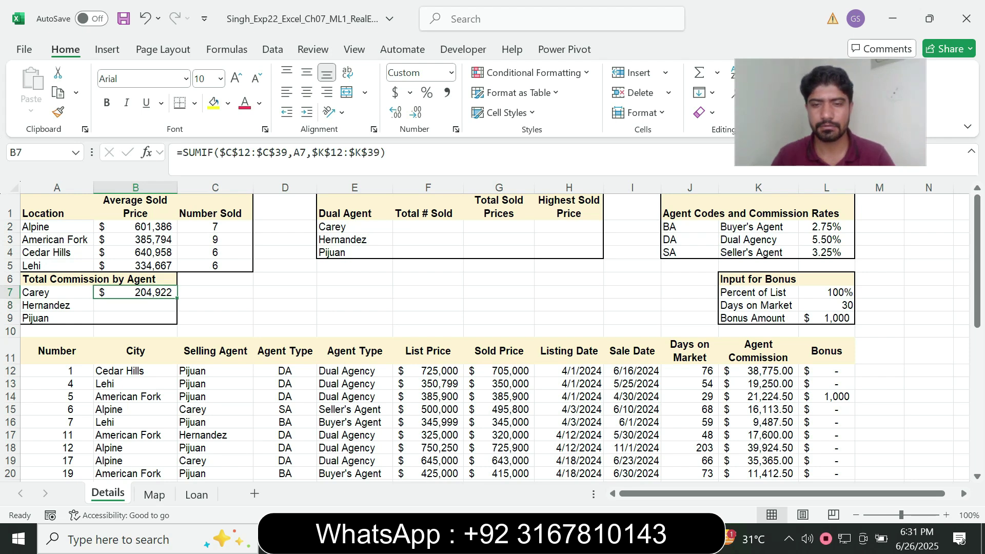
key("alt+Tab")
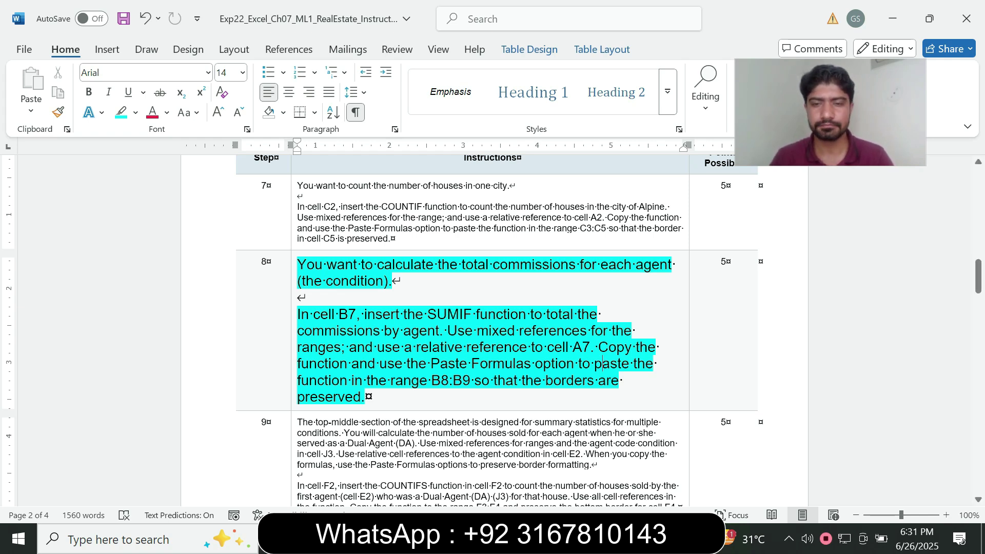
key("alt+Tab")
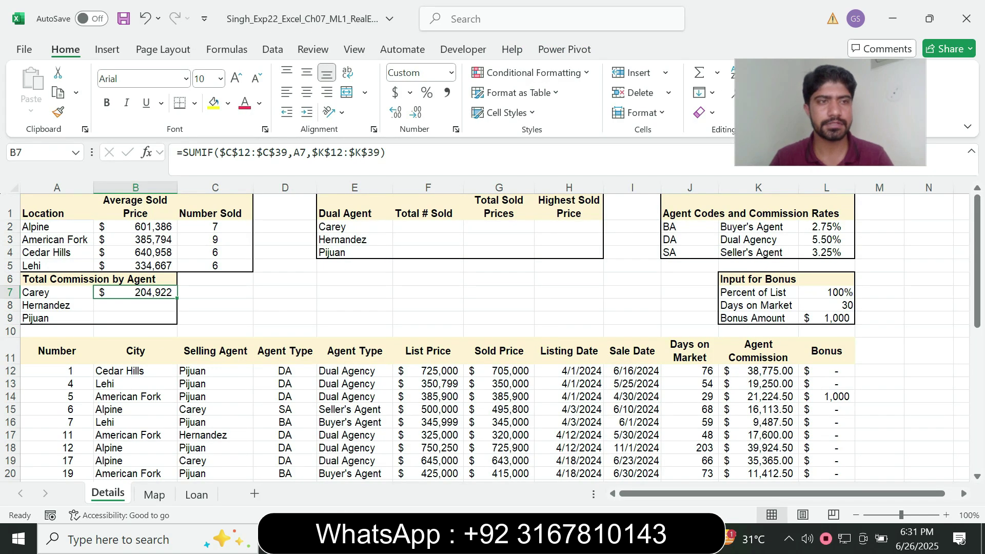
key("ctrl+c")
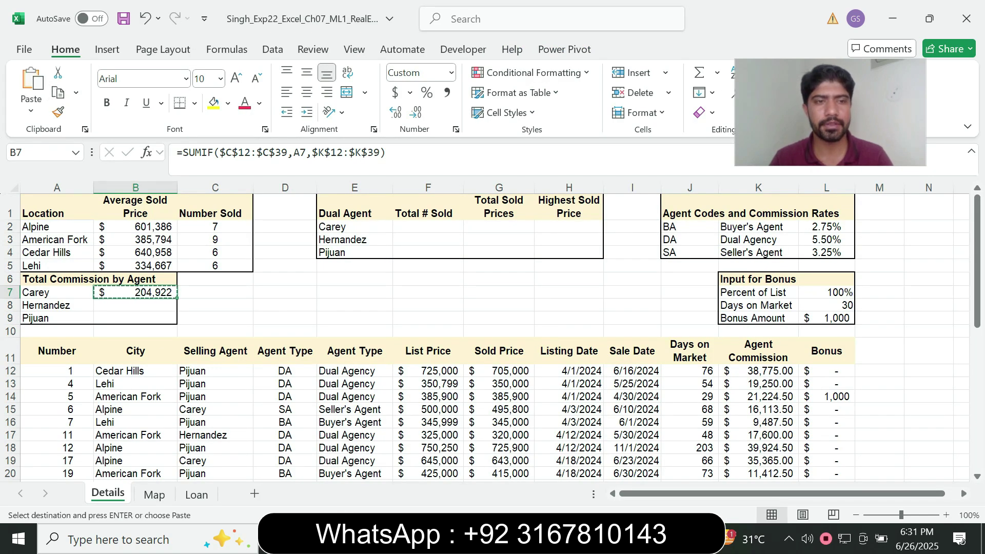
key("Down")
key("shift+Down")
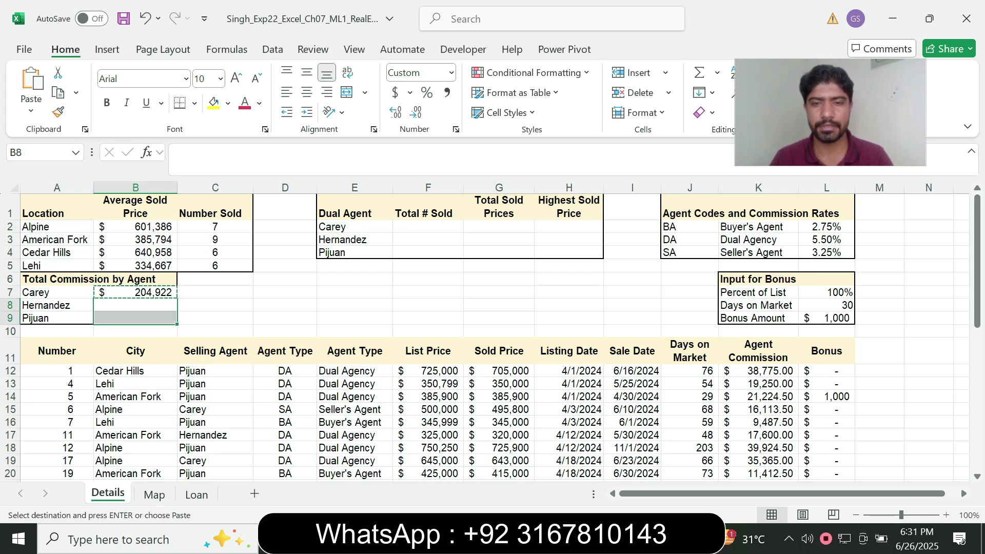
key("alt+Tab")
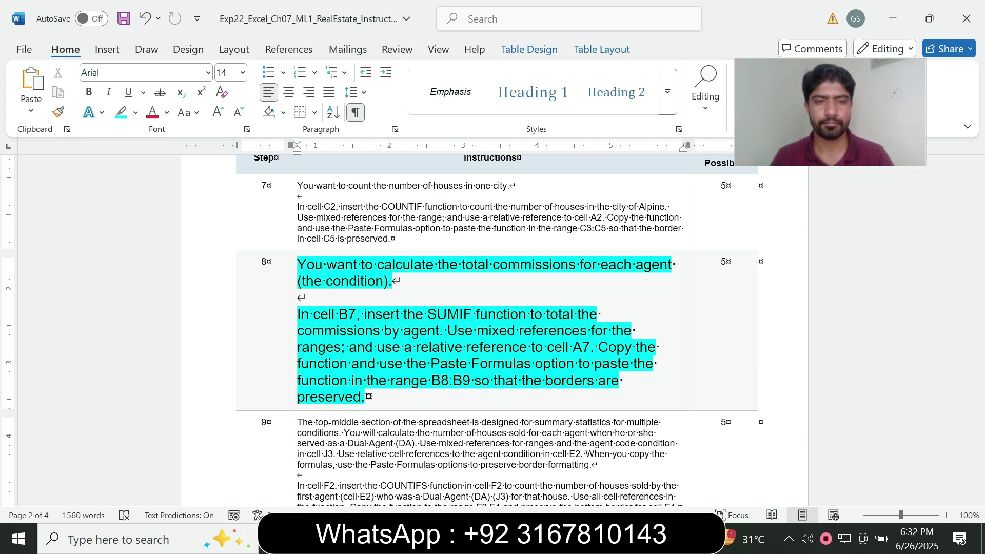
left_click_drag(313, 315, 401, 314)
key("alt+Tab")
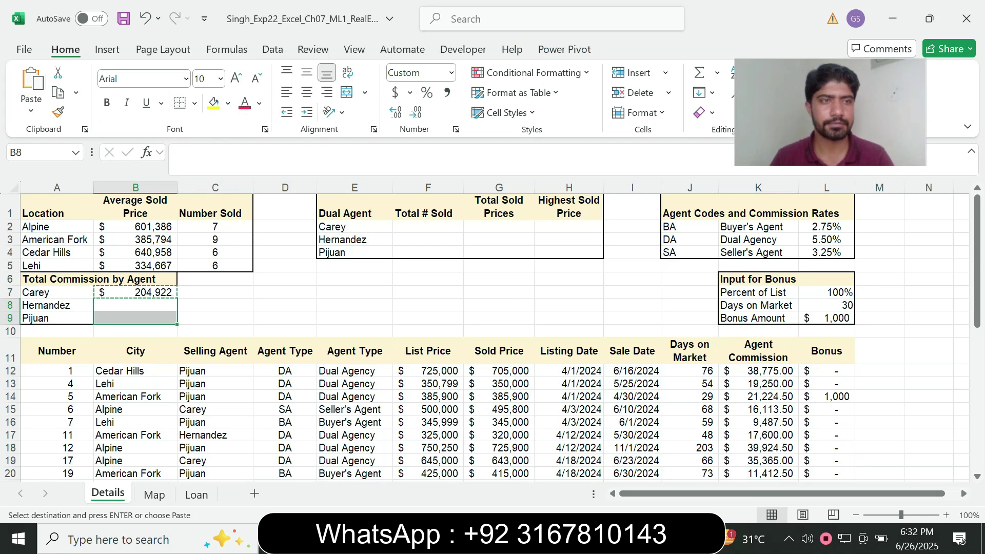
left_click(31, 110)
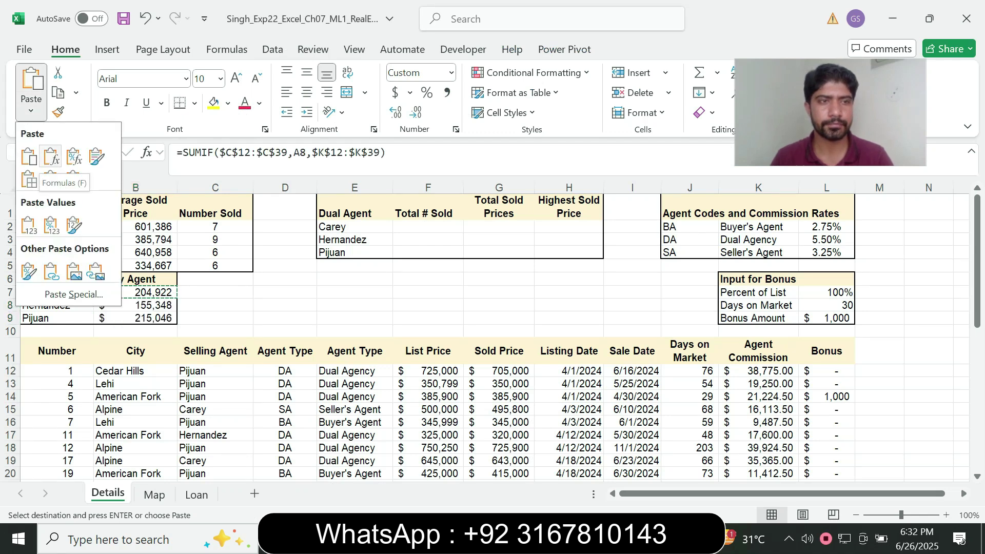
left_click(51, 157)
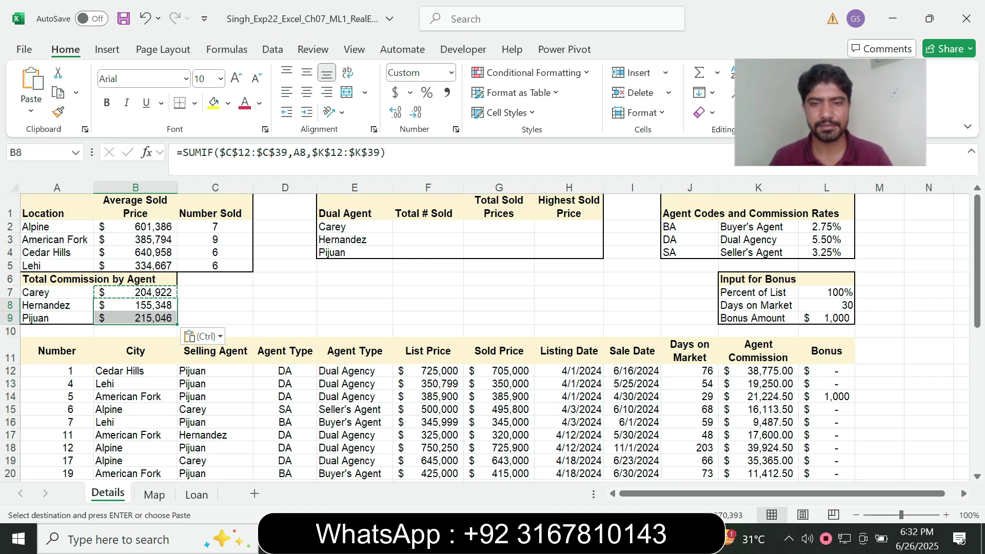
- Check the B8:B9 paste range in Word's step 8 instructions, and back in Excel end copy mode
key("alt+Tab")
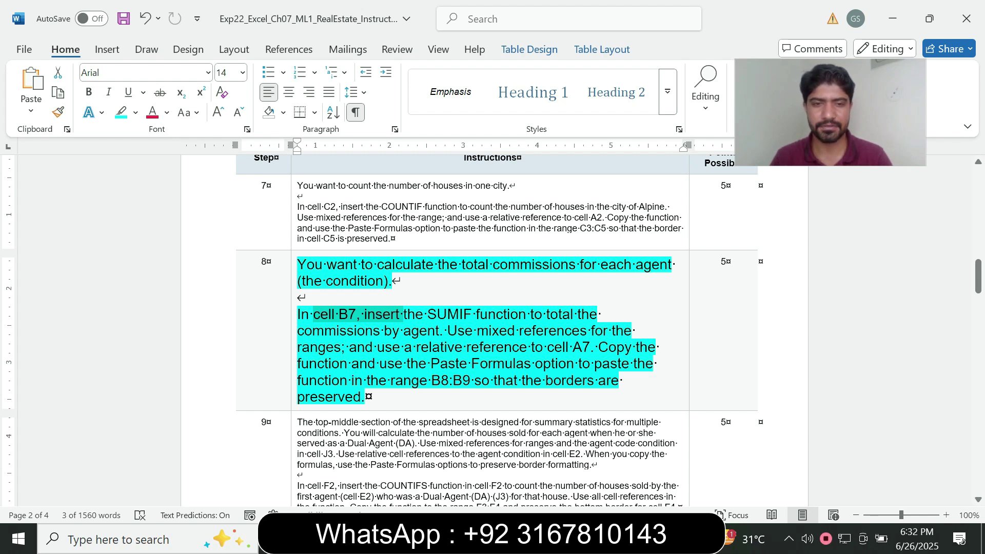
left_click_drag(432, 380, 467, 381)
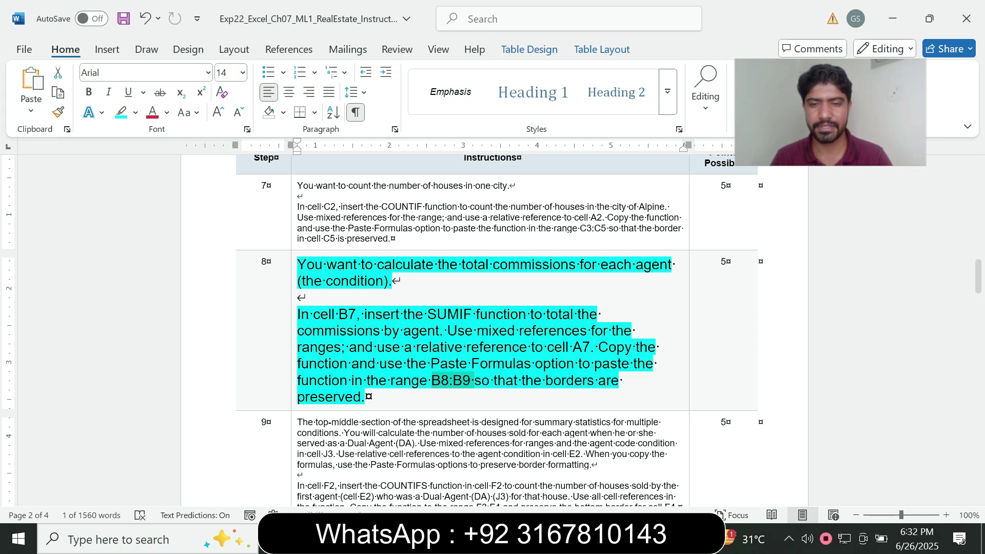
key("alt+Tab")
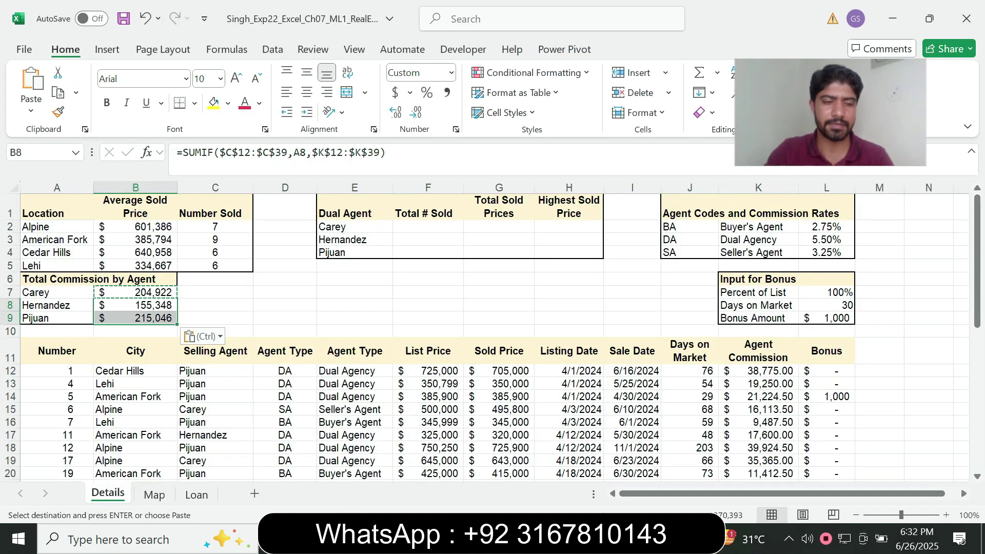
key("Escape")
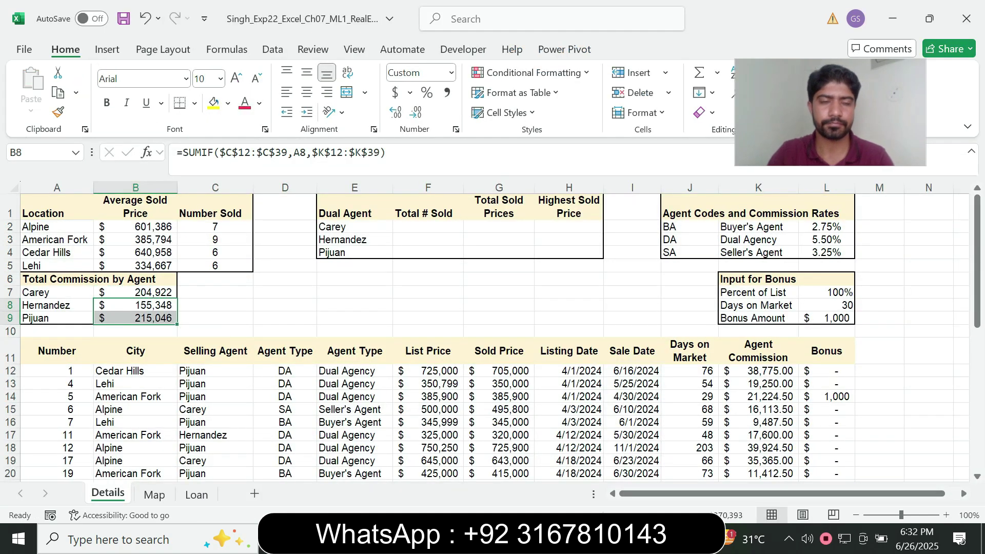
- Switch to Word and reset the step 8 instruction text to 9 pt with no highlight color
key("Right")
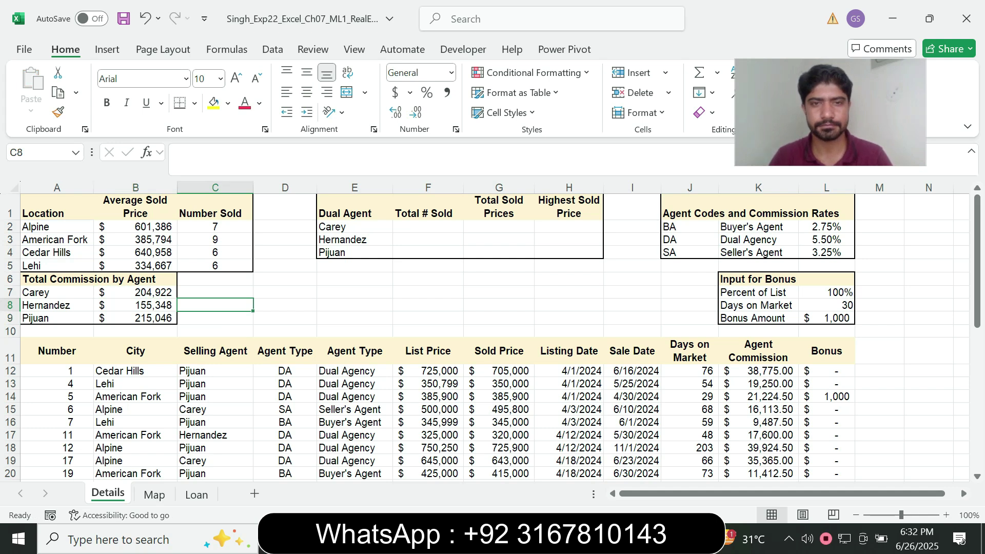
key("alt+Tab")
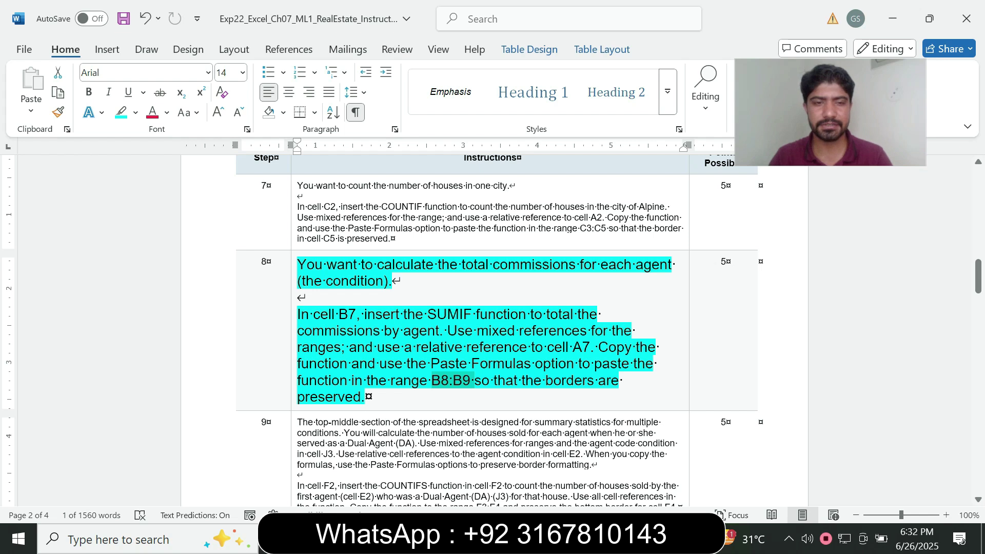
left_click(294, 396)
left_click(385, 349)
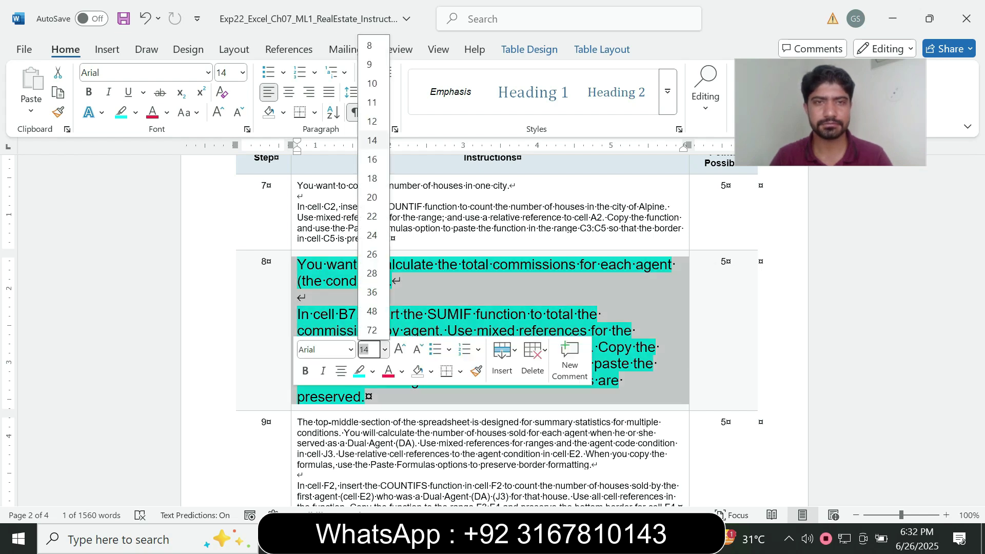
left_click(367, 68)
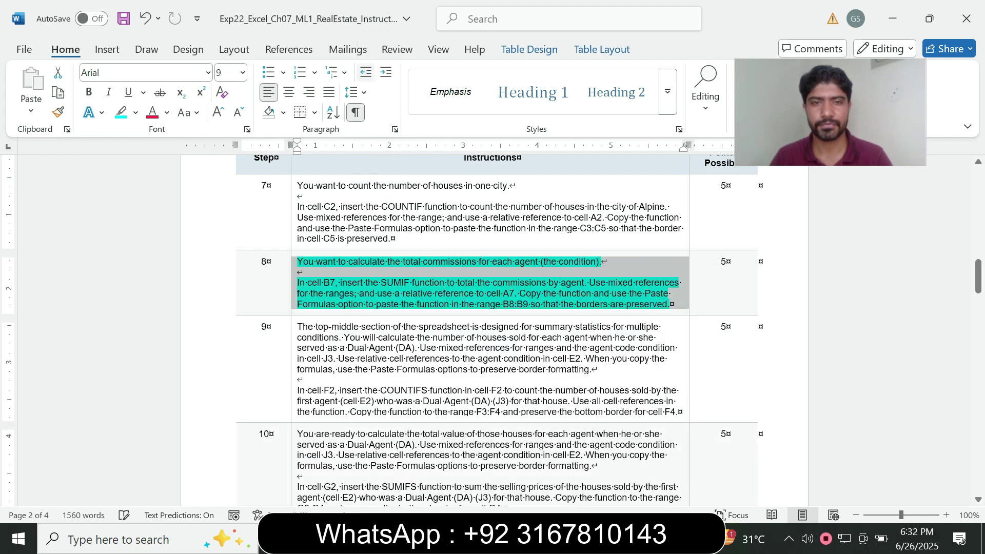
left_click(135, 112)
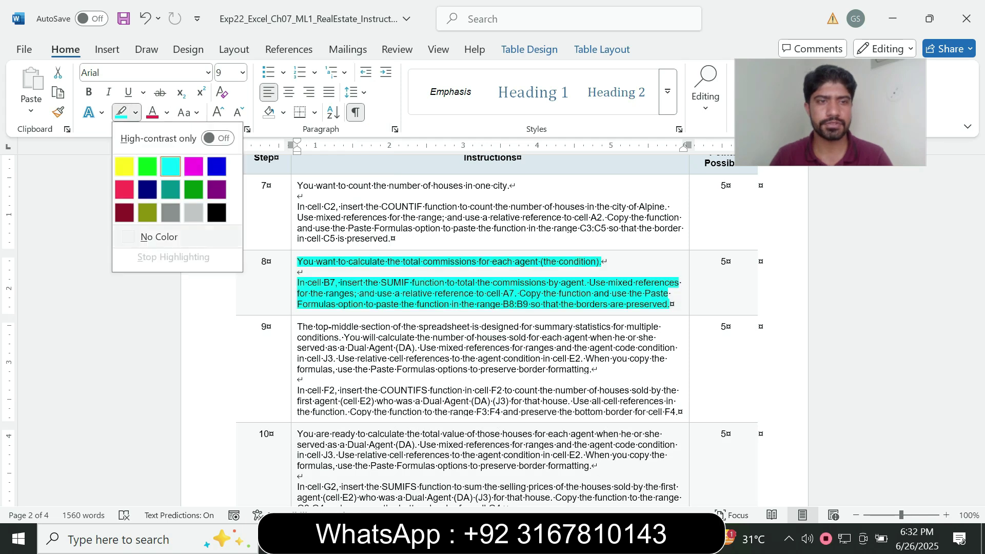
left_click(159, 236)
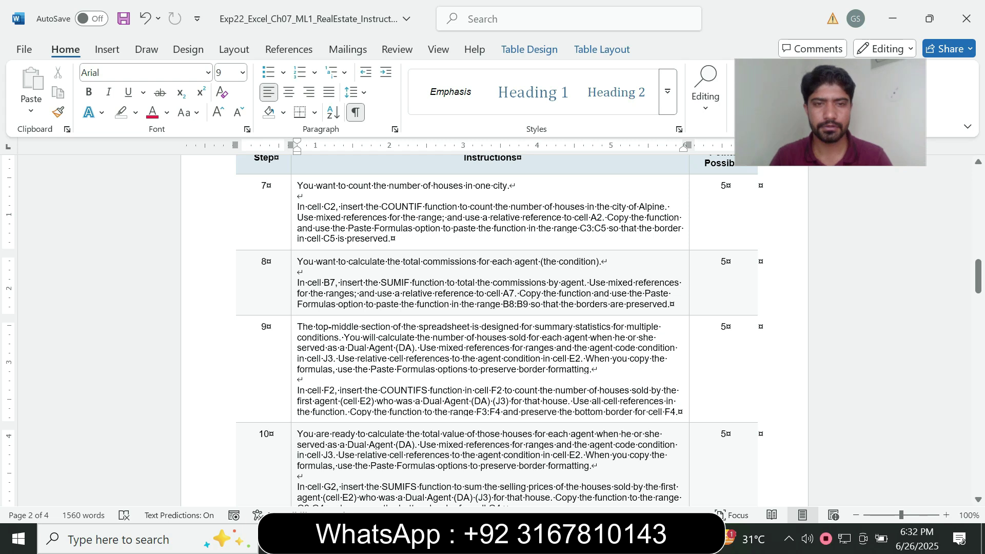
- Enlarge the step 9 instruction text to 16 pt, highlight it in turquoise, and read through its COUNTIFS requirements
left_click(294, 383)
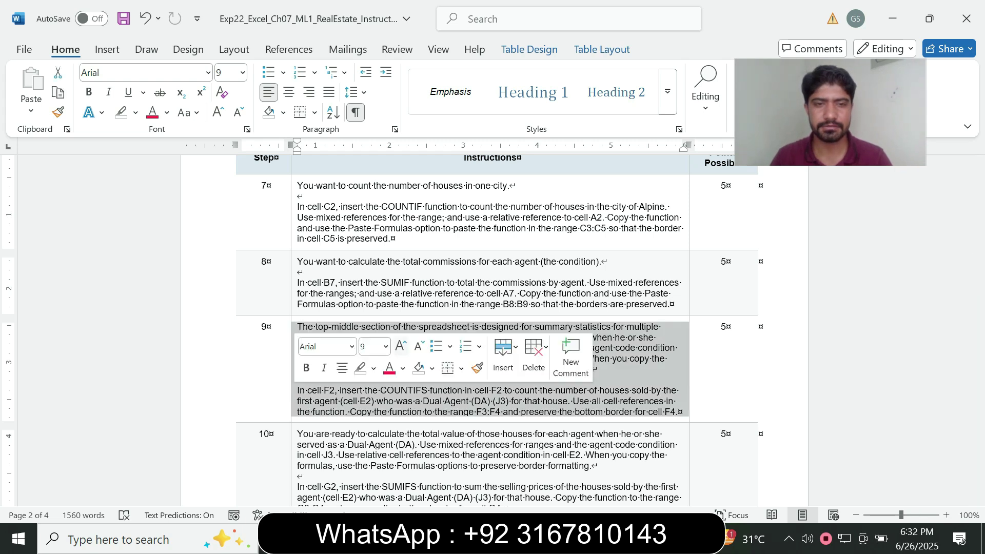
left_click(385, 347)
left_click(373, 156)
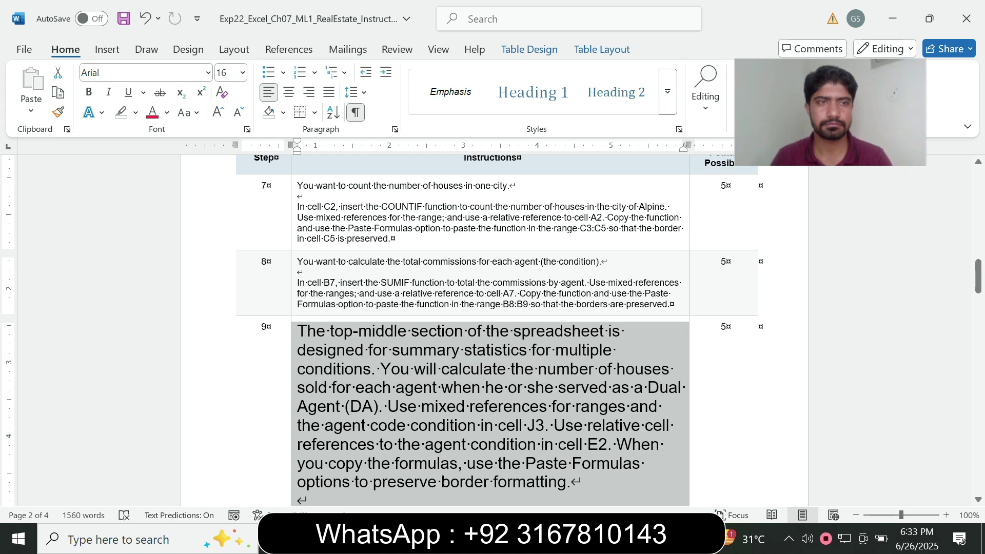
left_click(135, 112)
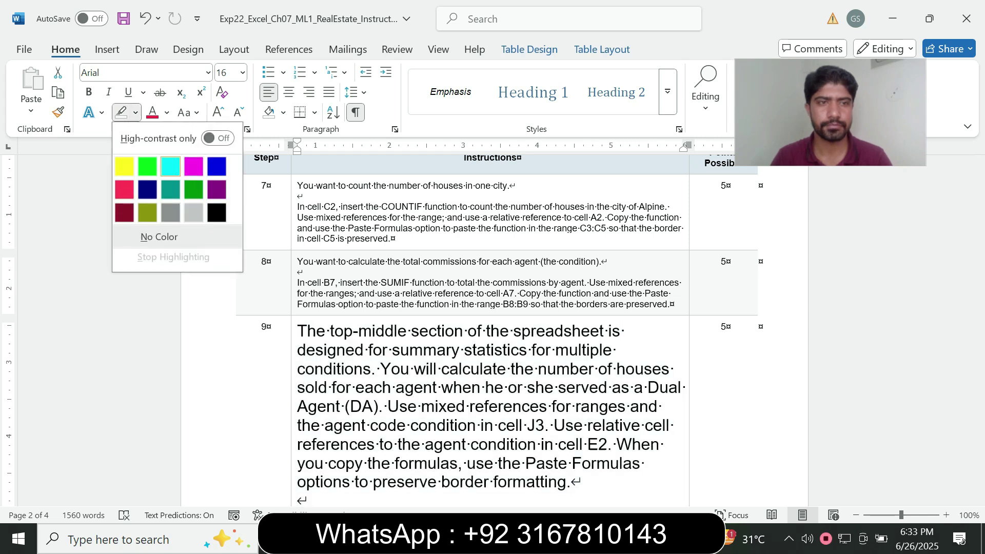
left_click(171, 166)
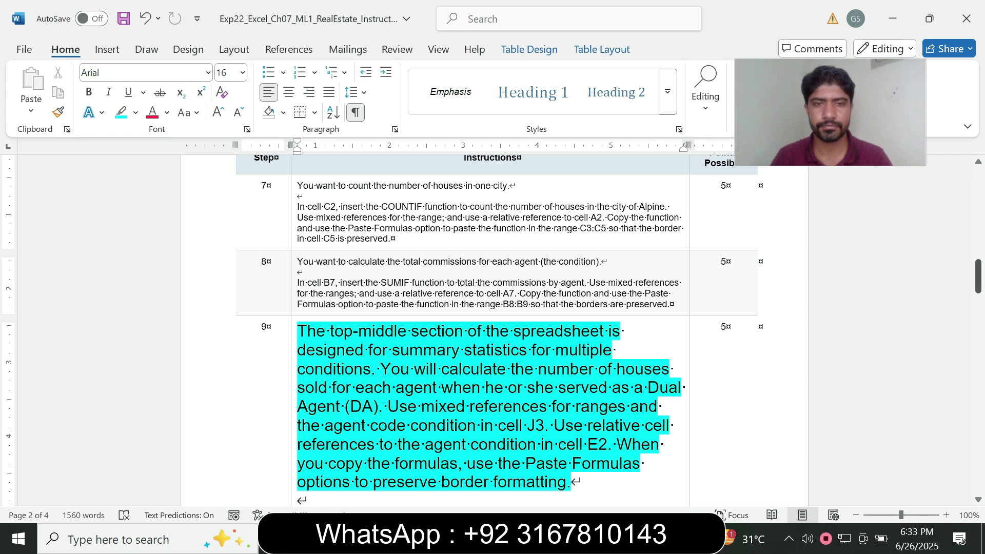
left_click_drag(977, 276, 977, 289)
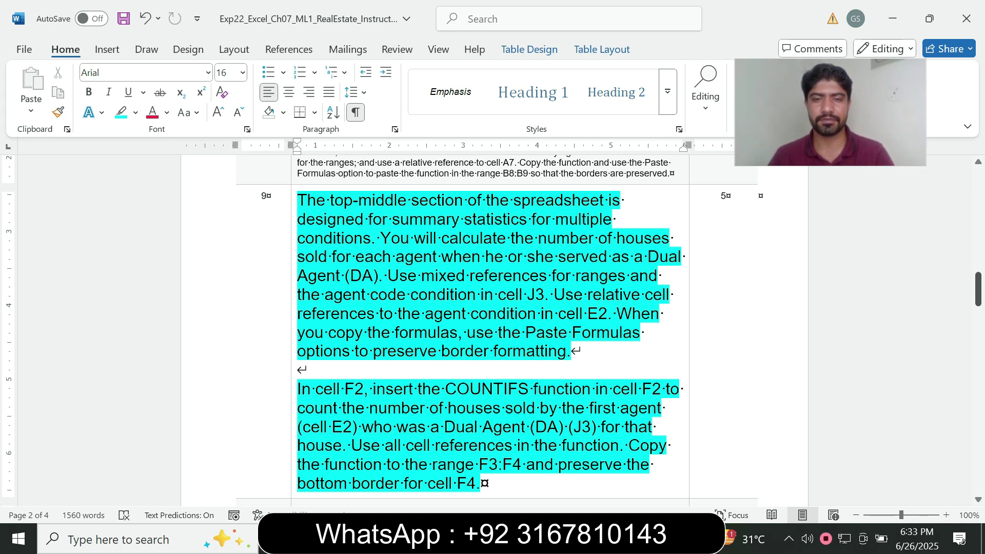
scroll(493, 328, "down", 5)
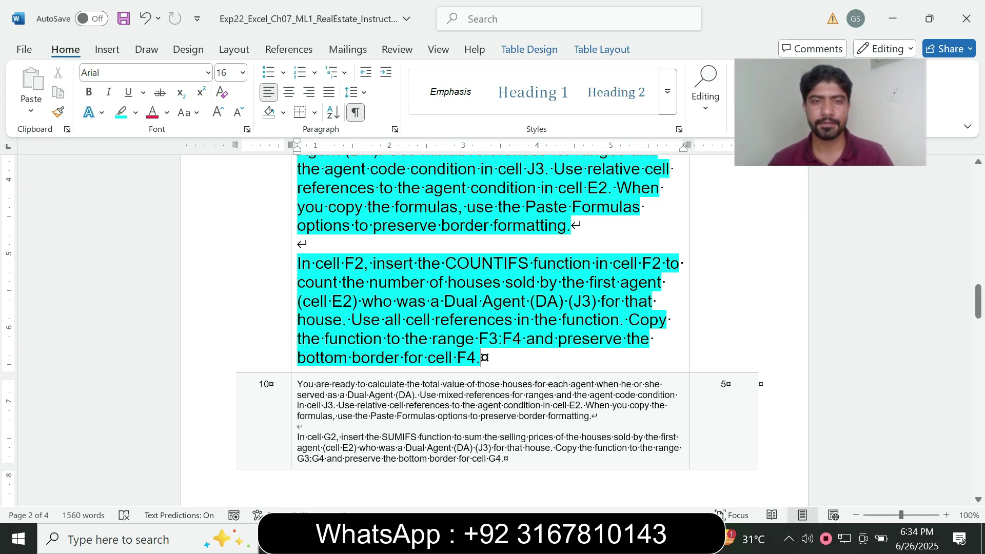
- Mark the cell F2 instruction in Word's step 9, then switch to Excel and start a COUNTIFS formula in F2
left_click_drag(316, 263, 408, 263)
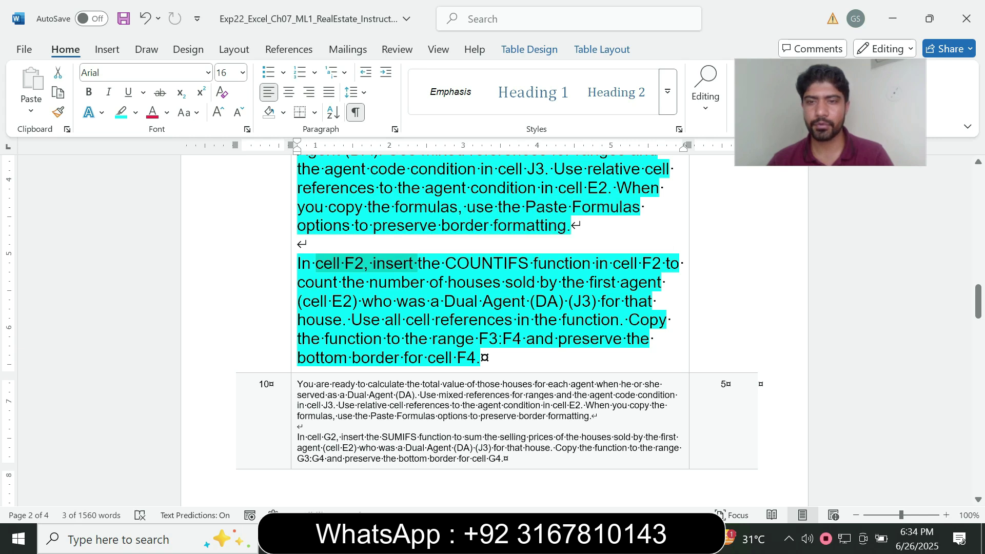
key("alt+Tab")
left_click(427, 227)
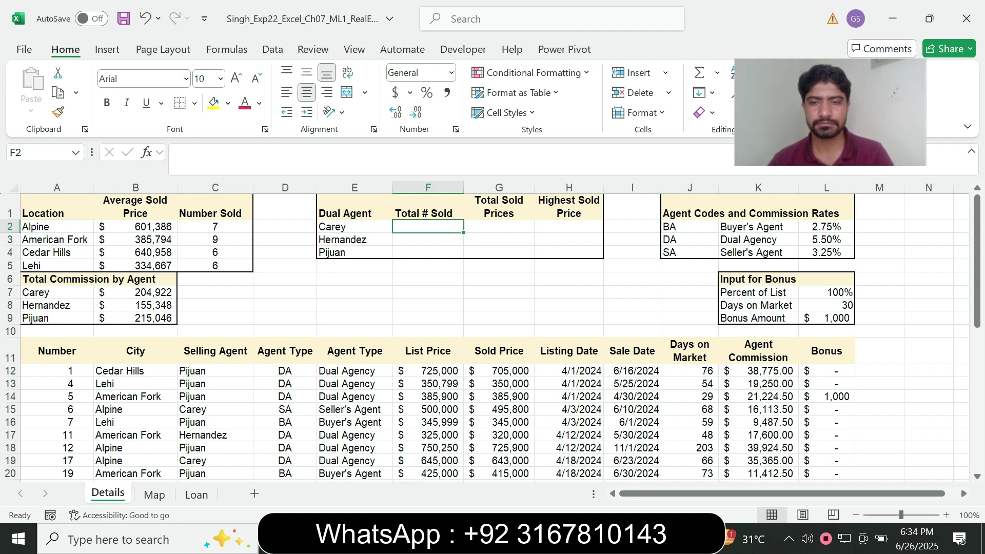
key("alt+Tab")
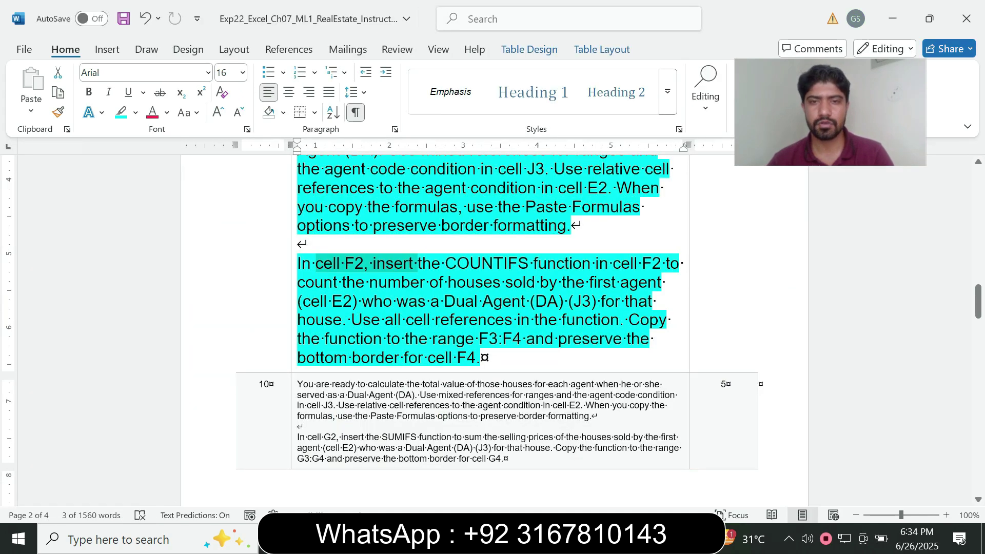
key("alt+Tab")
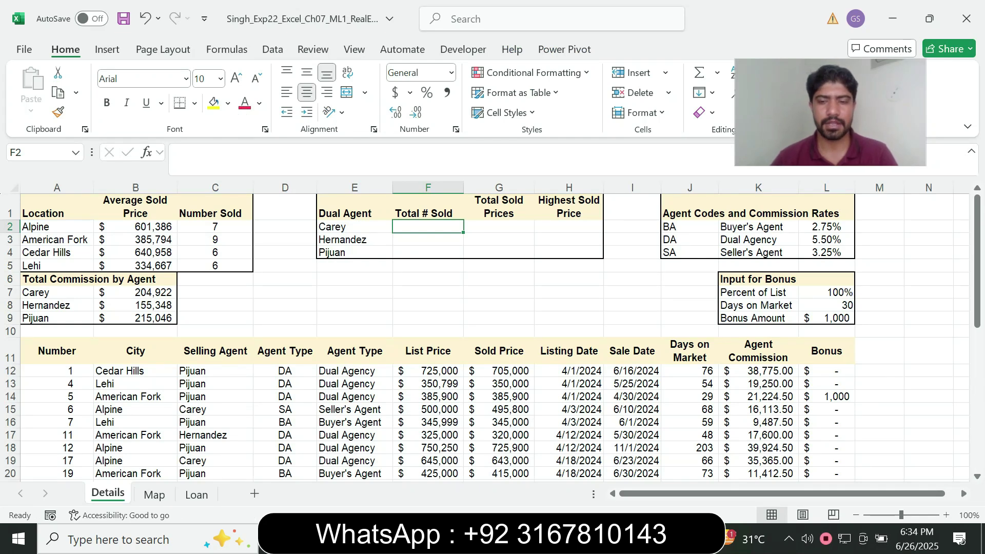
type("=counti")
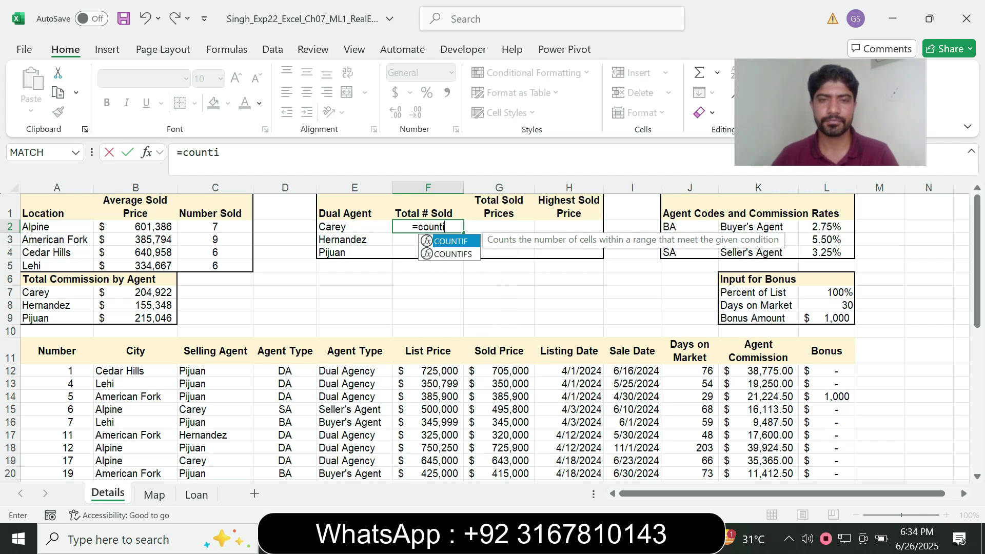
key("Down")
key("Tab")
left_click(244, 153)
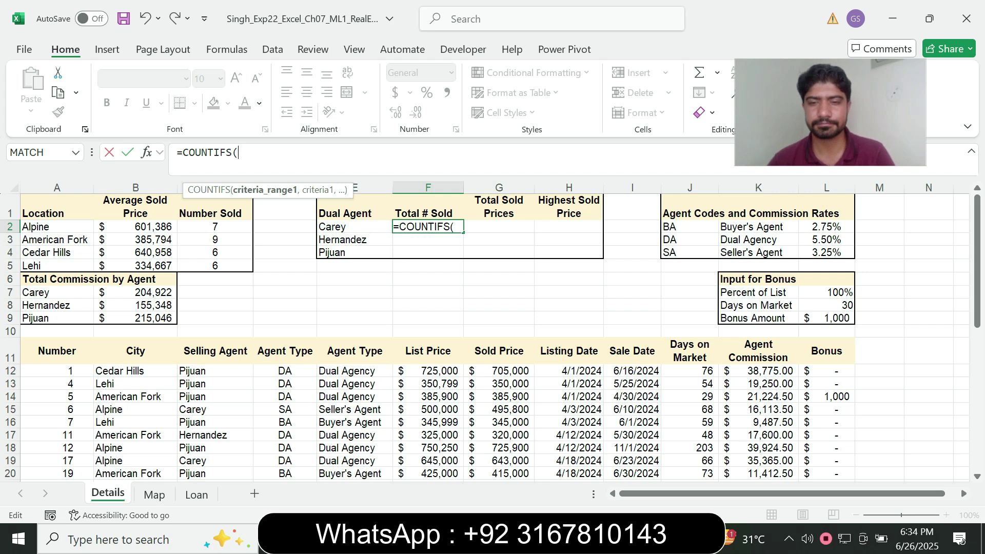
- Consulting step 9 in Word, set the F2 COUNTIFS first criteria range to $C$12:$C$39 and its criteria to the relative reference E2
key("alt+Tab")
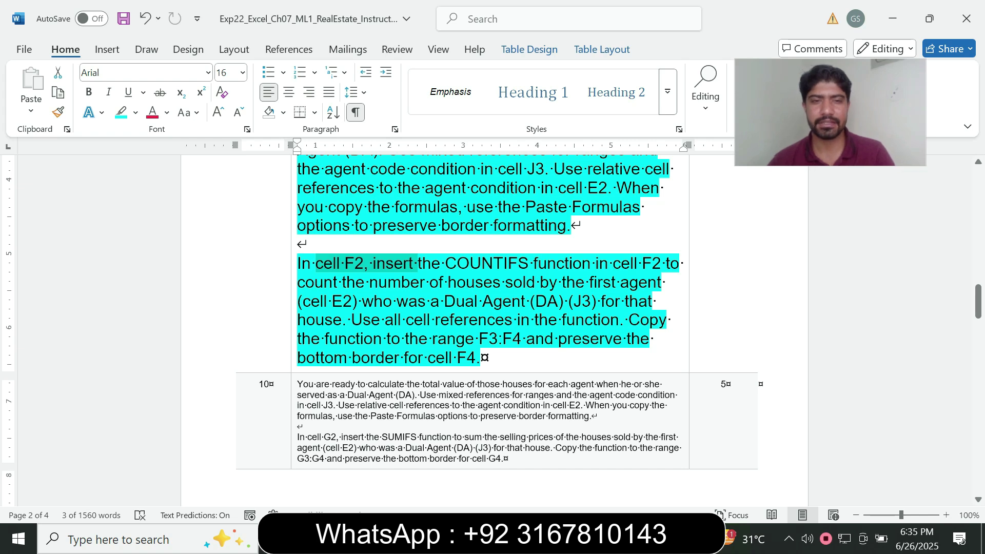
key("alt+Tab")
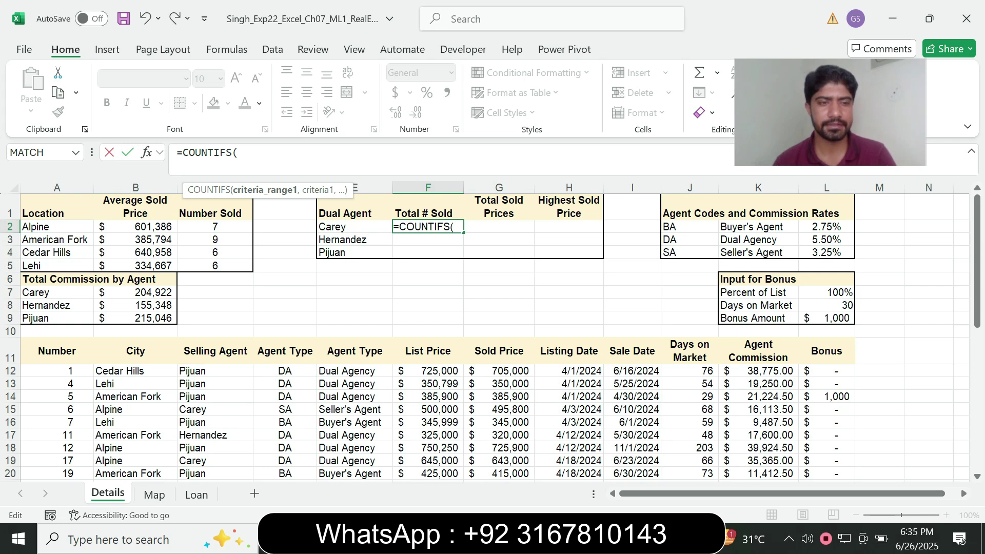
left_click(136, 371)
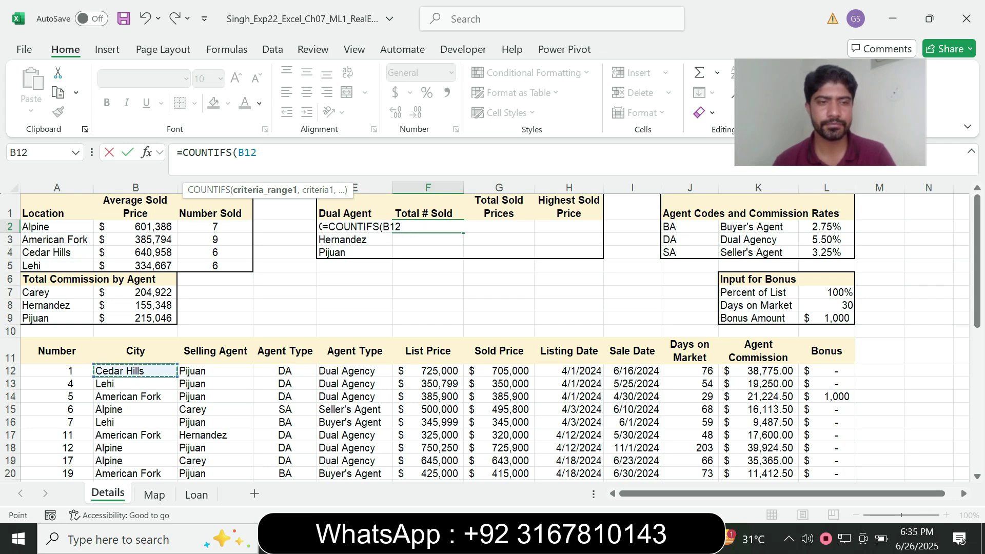
left_click_drag(216, 371, 250, 421)
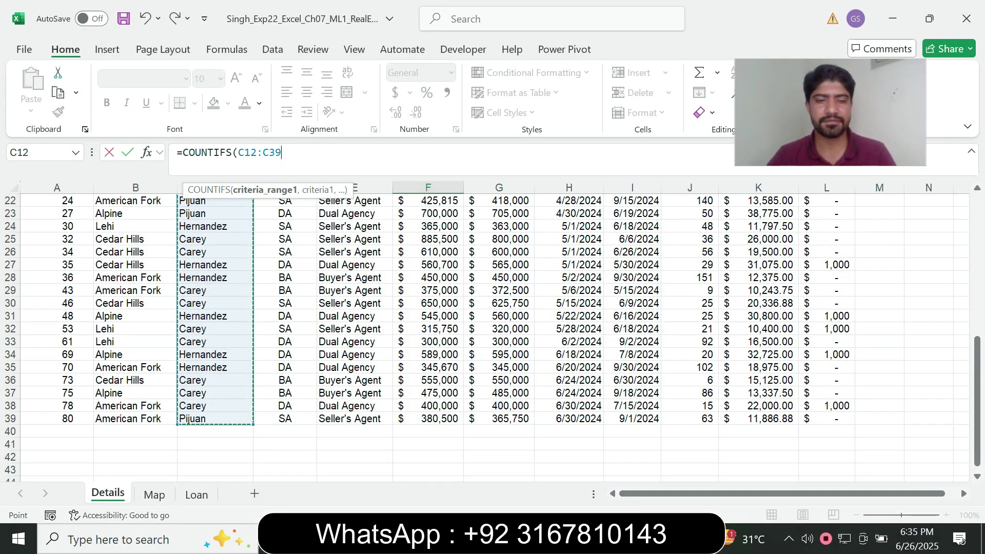
key("F4")
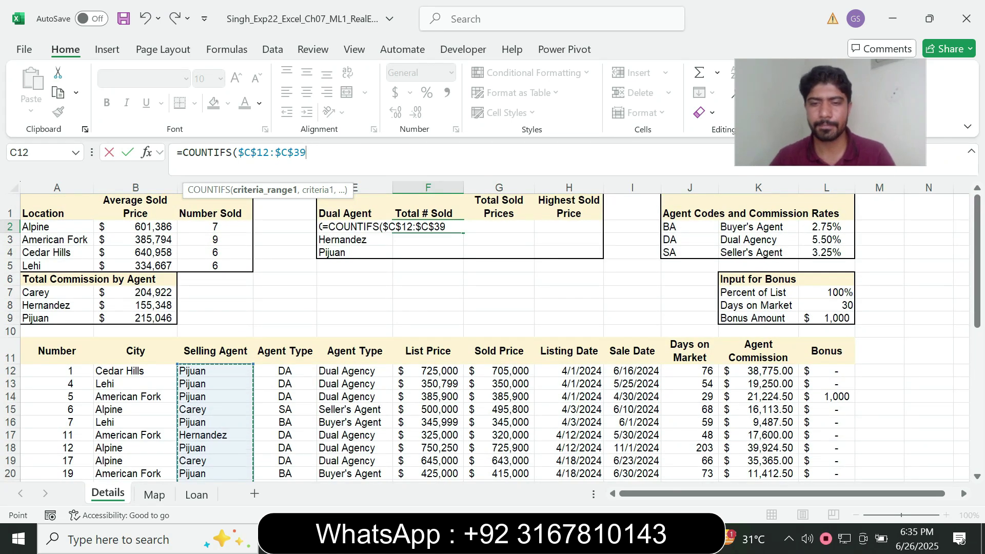
key("alt+Tab")
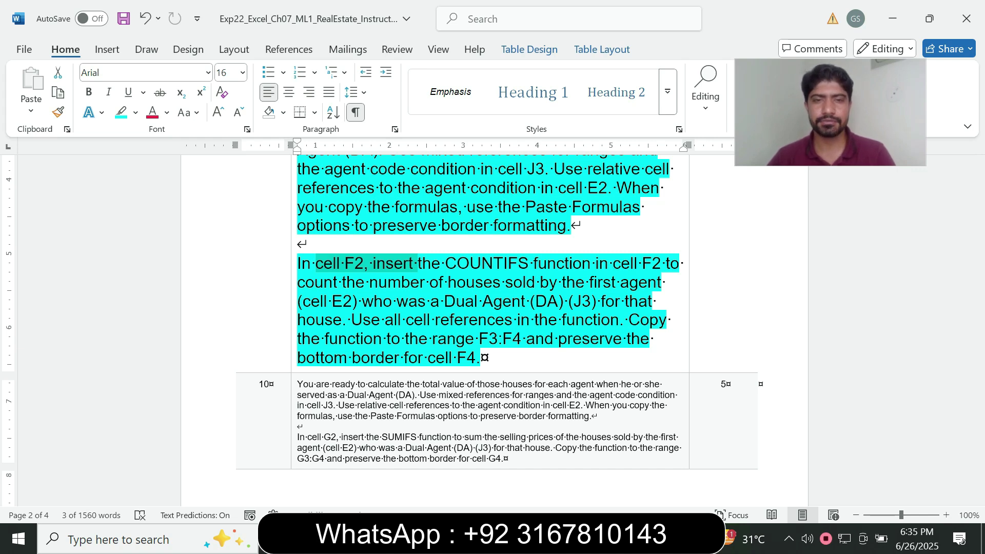
key("alt+Tab")
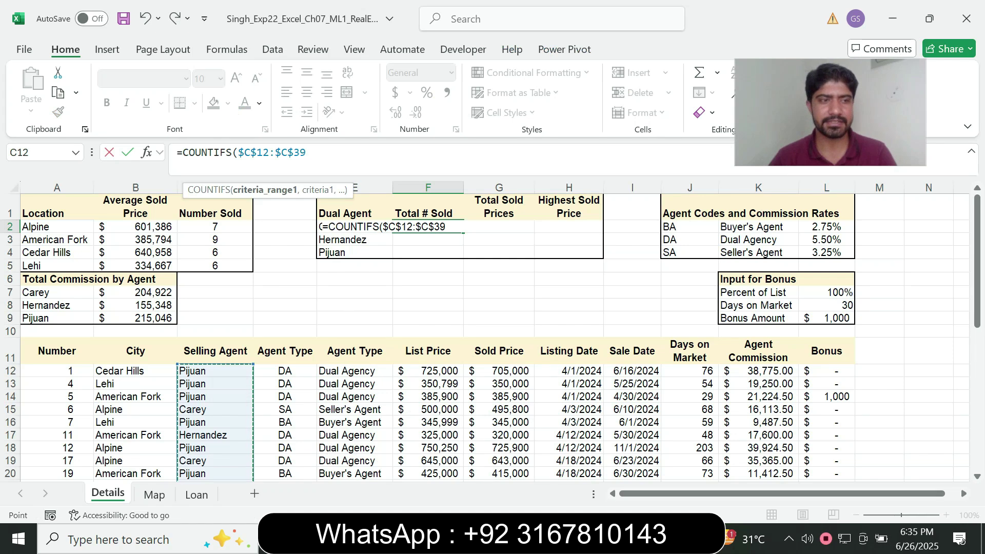
type(",")
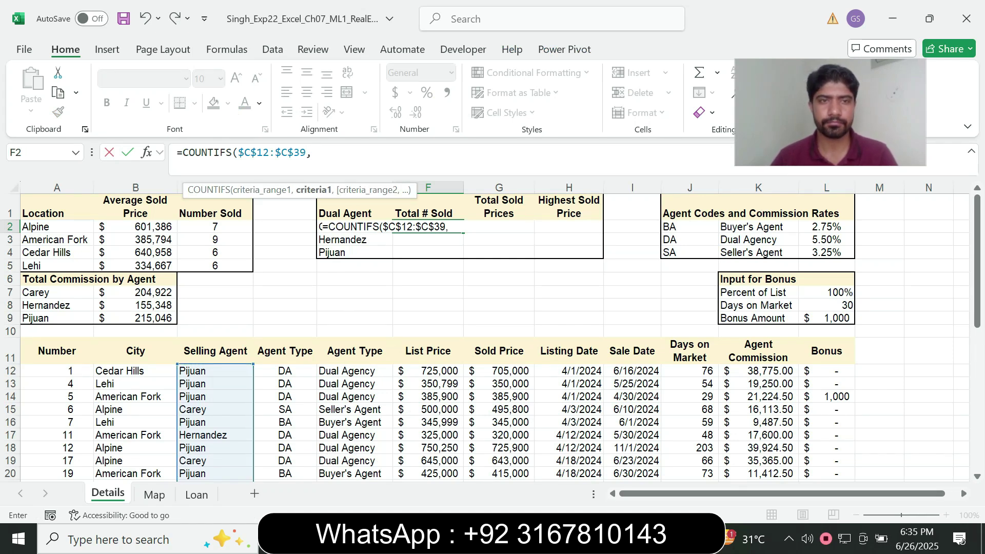
type("E2")
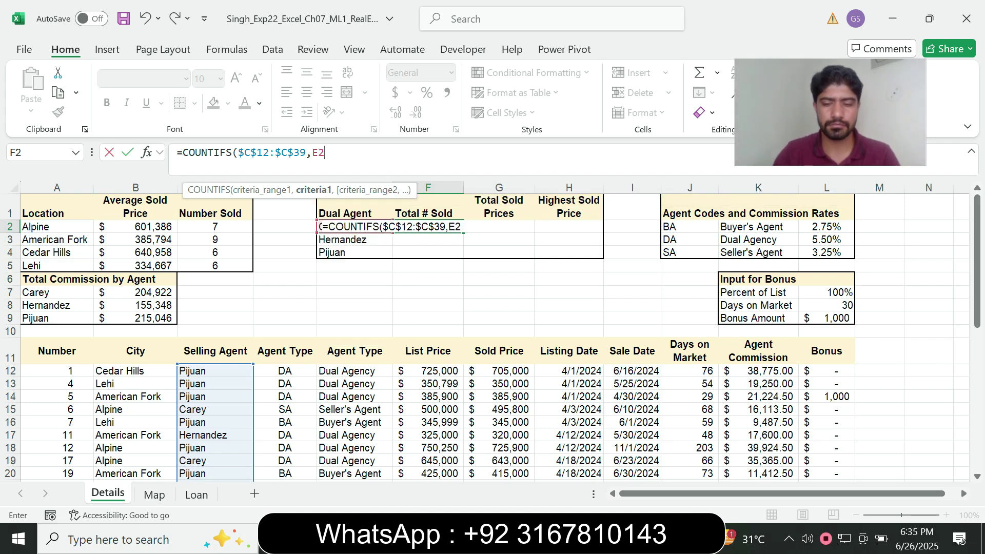
type(",")
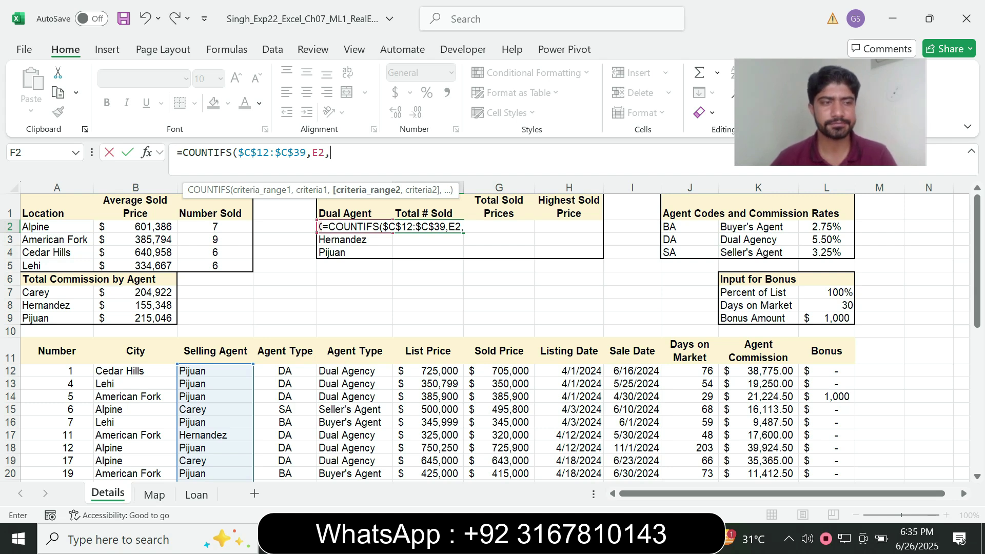
- Check the Dual Agent (J3) condition in Word's step 9, then add $D$12:$D$39 as the second COUNTIFS criteria range in Excel's F2
key("alt+Tab")
key("alt+Tab")
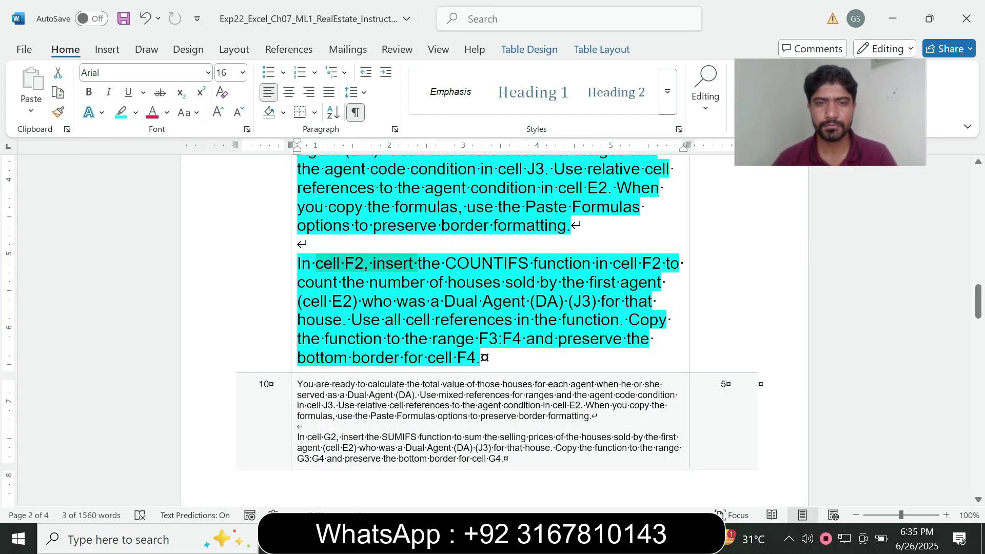
left_click_drag(354, 301, 591, 302)
left_click(557, 320)
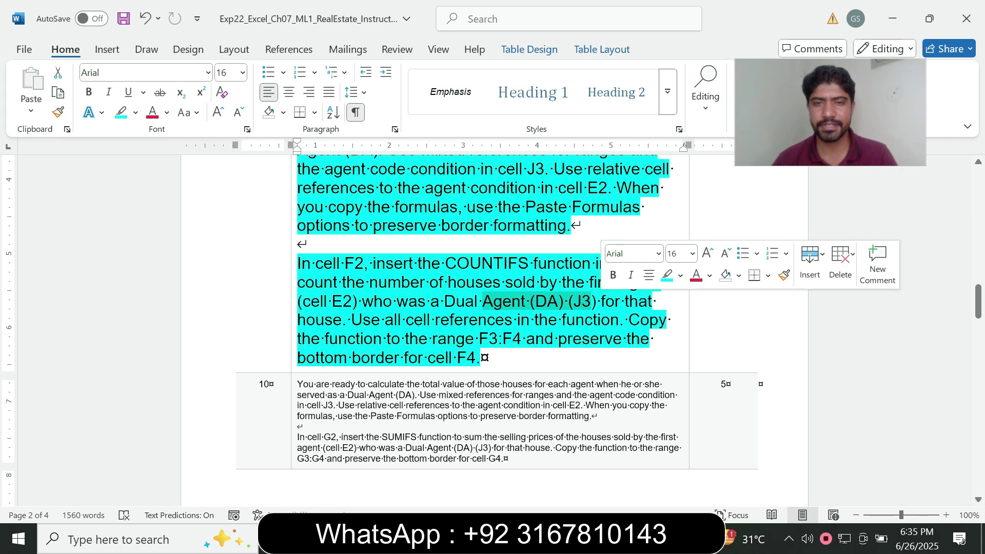
key("alt+Tab")
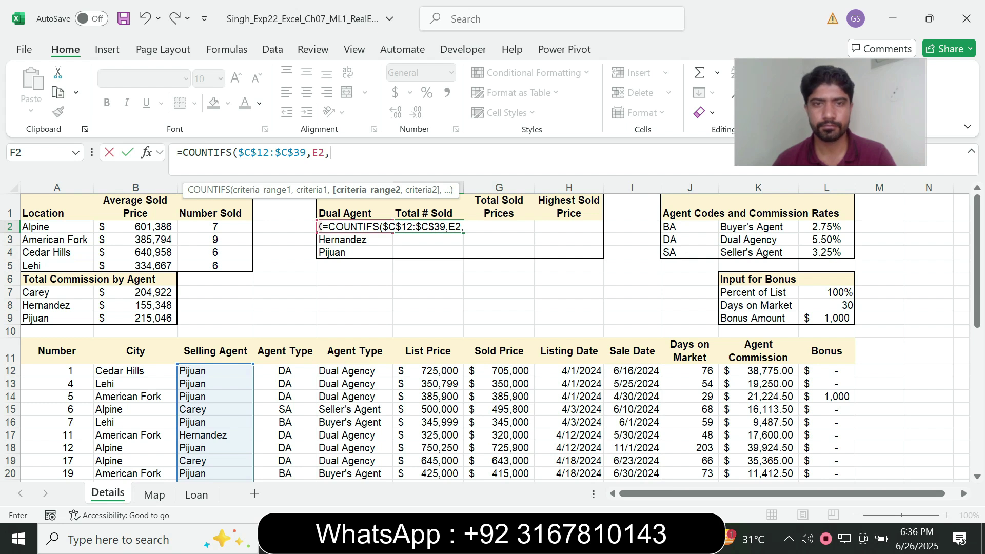
left_click(285, 371)
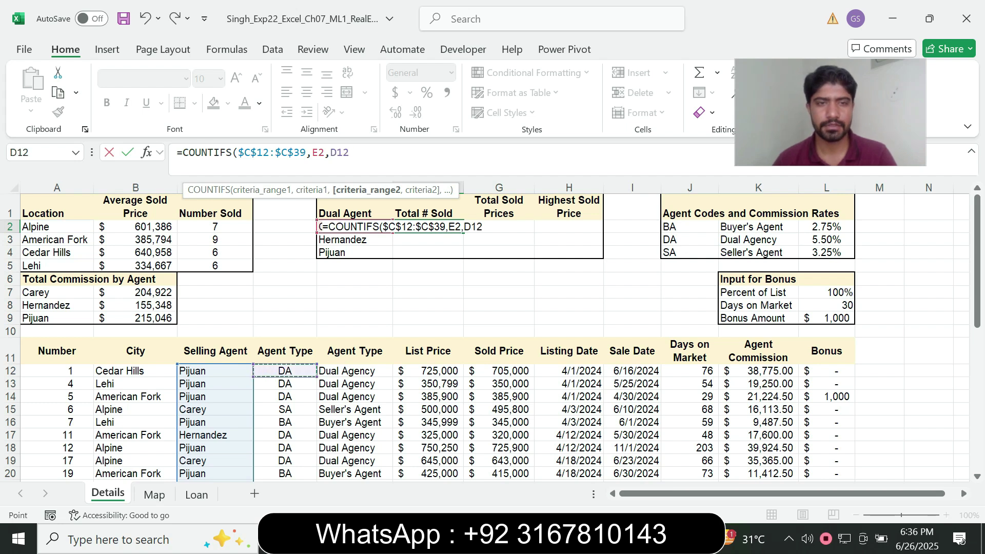
left_click_drag(284, 371, 286, 457)
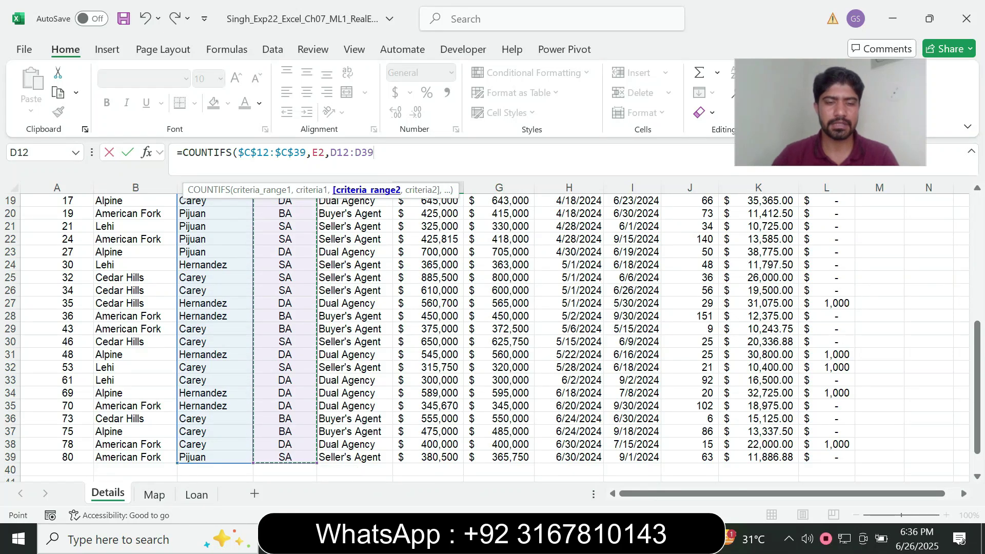
key("F4")
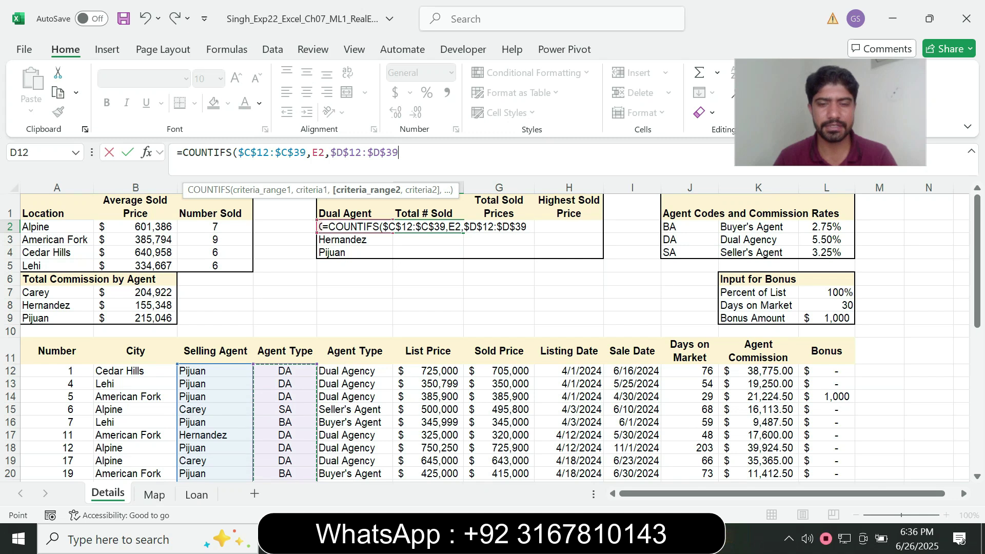
type(",")
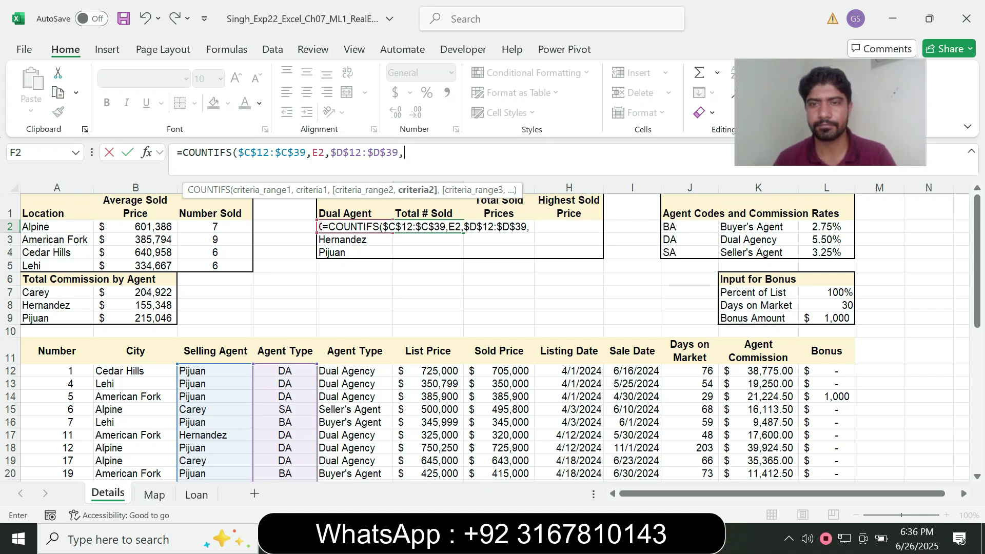
- Complete the F2 COUNTIFS formula with the absolute reference $J$3 as its second criteria and enter it
left_click(689, 240)
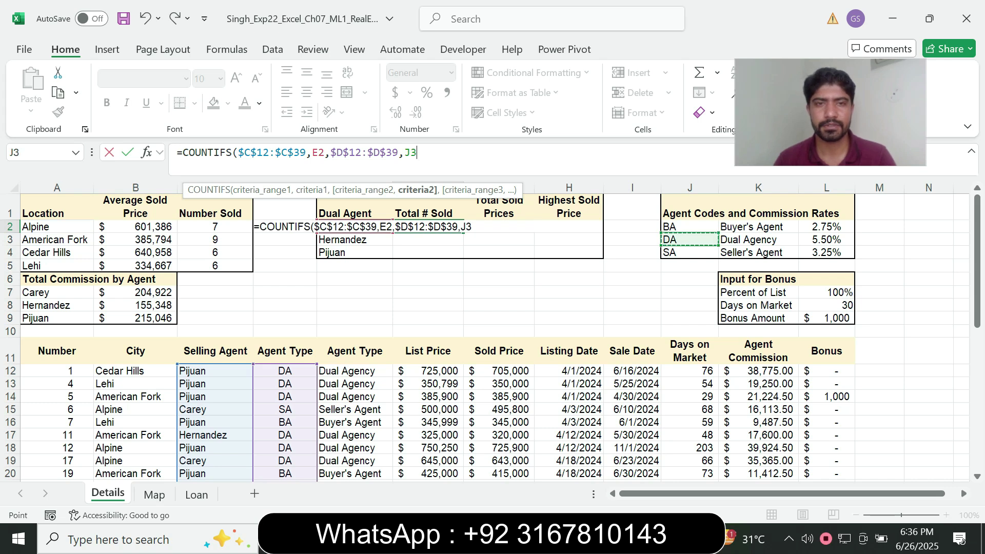
key("F4")
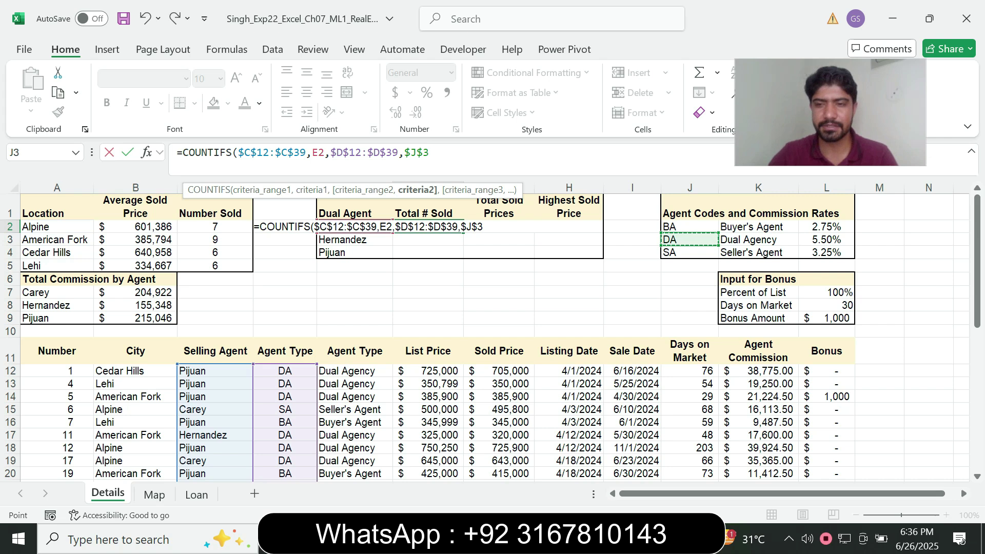
type(")")
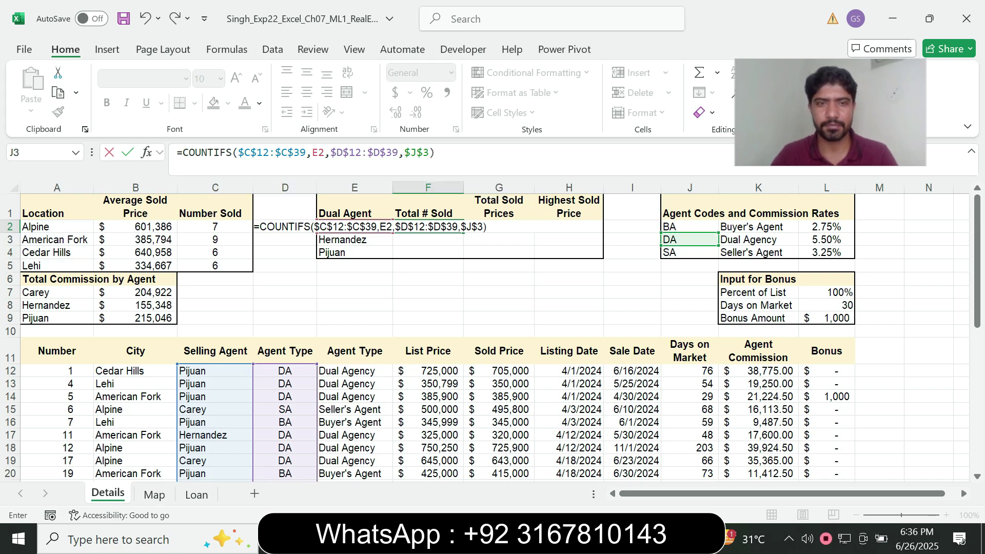
key("Return")
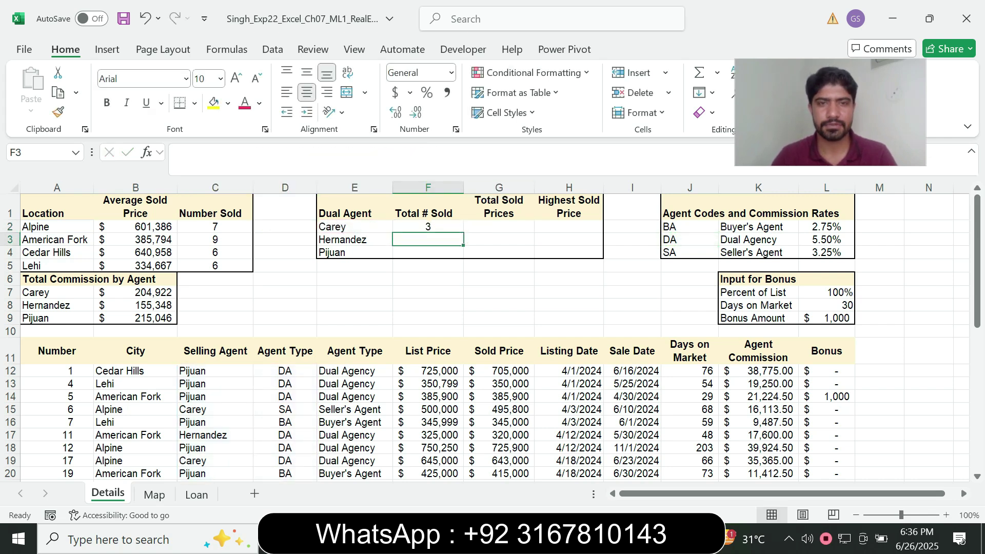
- Check the copy instruction in Word's step 9, then fill the F2 formula into F3:F4 in Excel without formatting and inspect F4
left_click(427, 226)
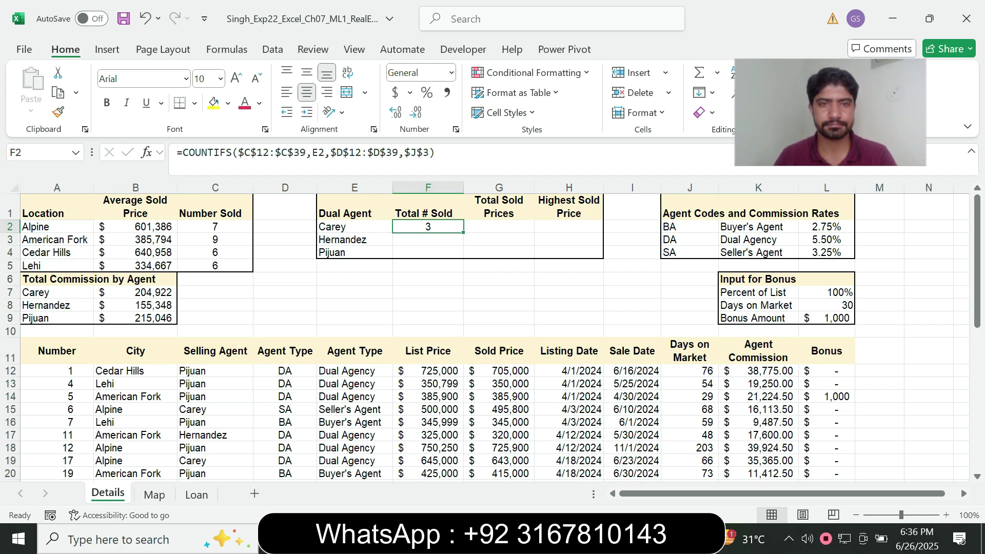
key("alt+Tab")
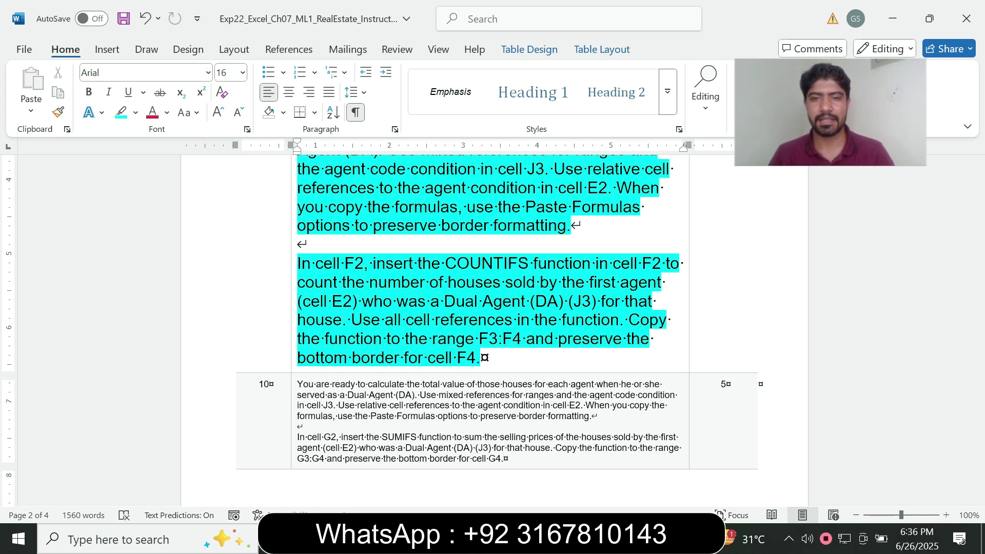
left_click(568, 338)
key("alt+Tab")
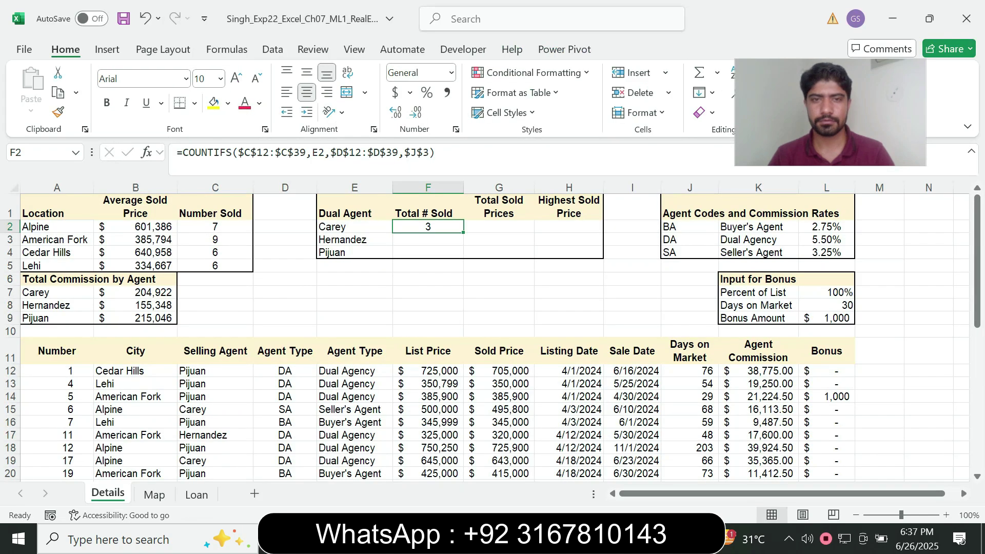
left_click_drag(463, 232, 463, 256)
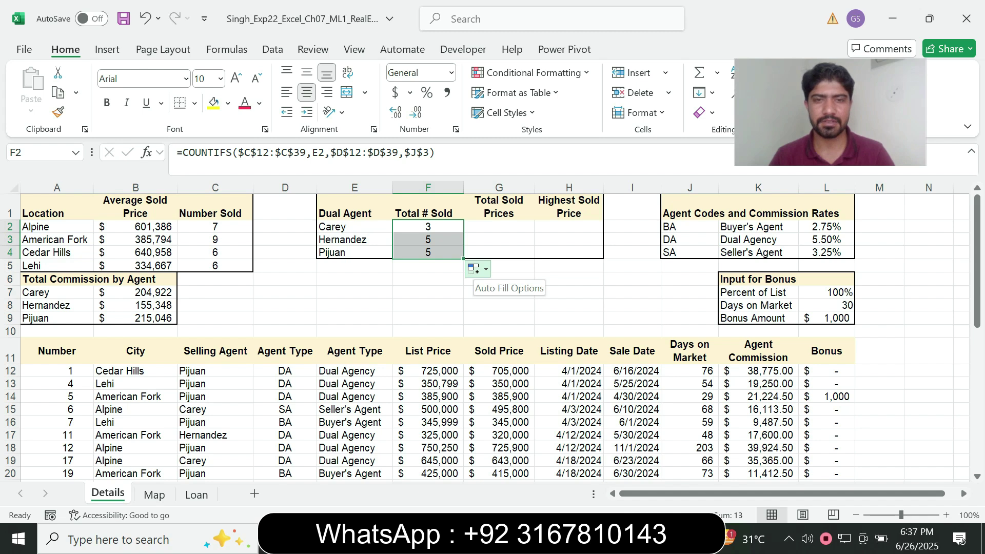
left_click(477, 268)
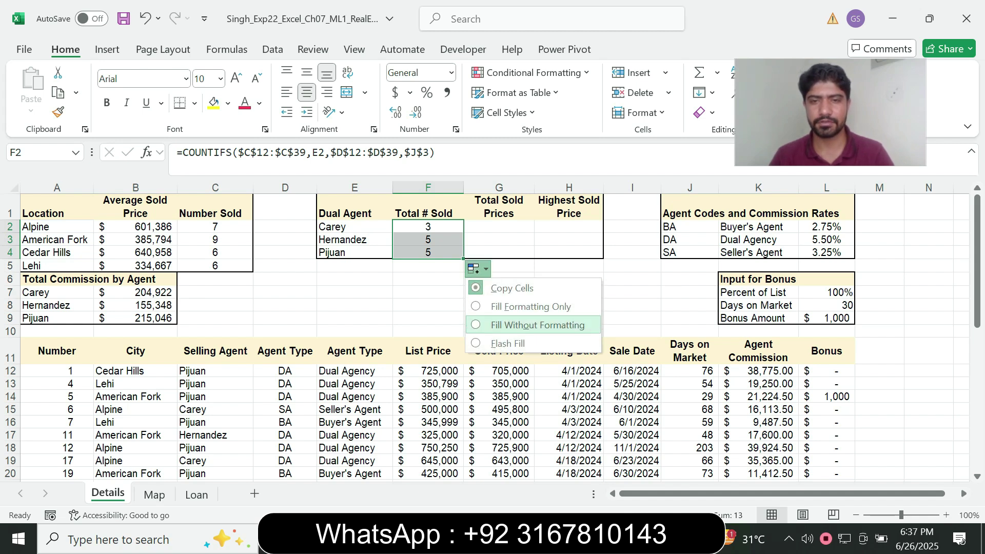
left_click(533, 325)
left_click(427, 279)
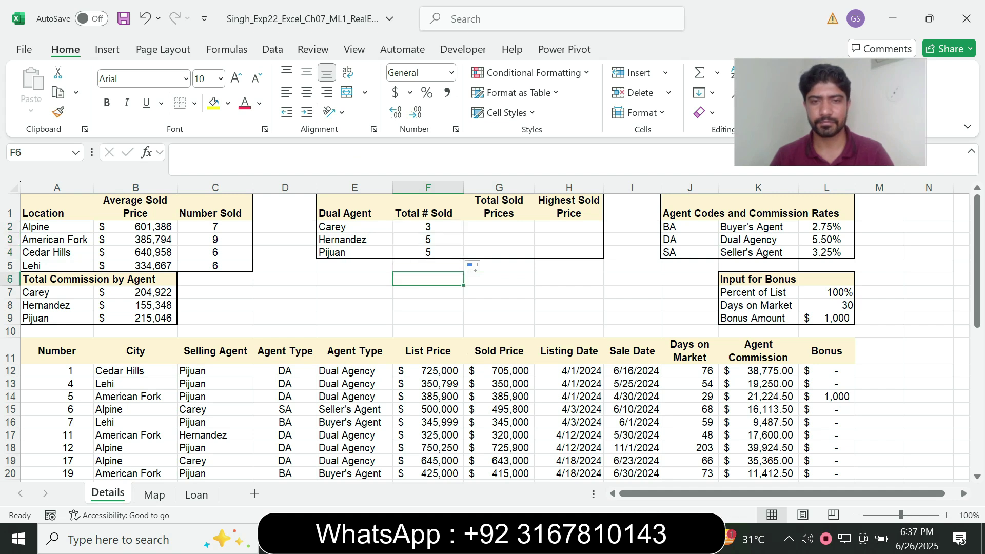
key("alt+Tab")
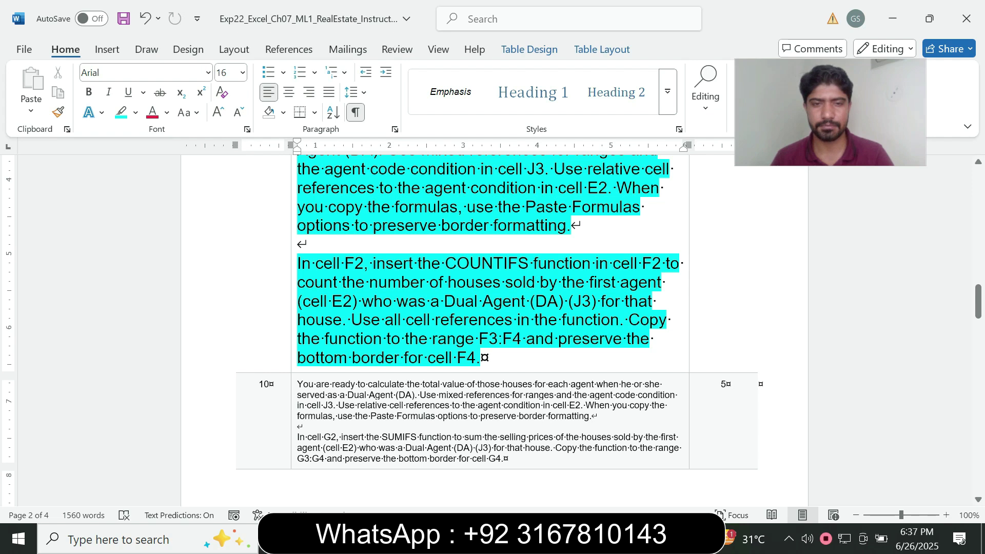
key("alt+Tab")
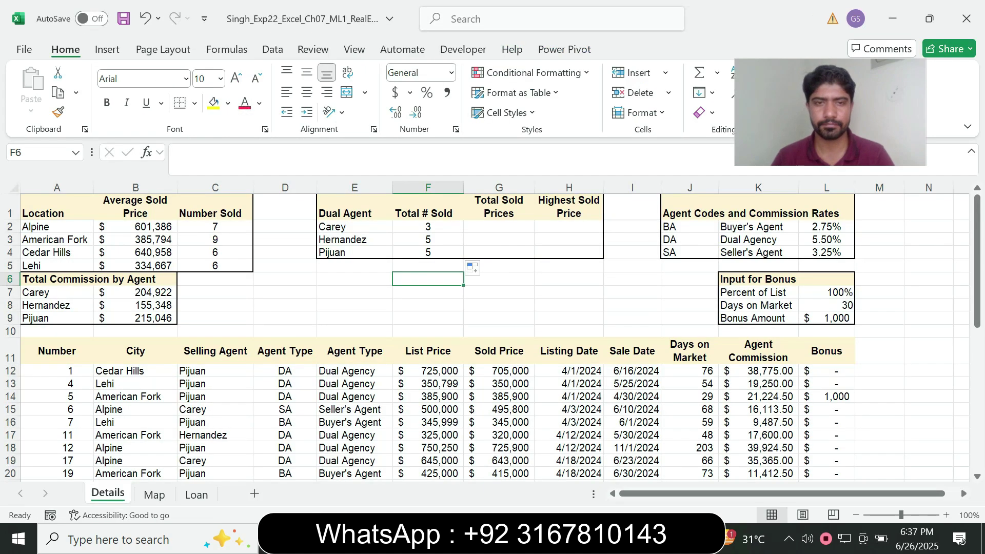
left_click(428, 252)
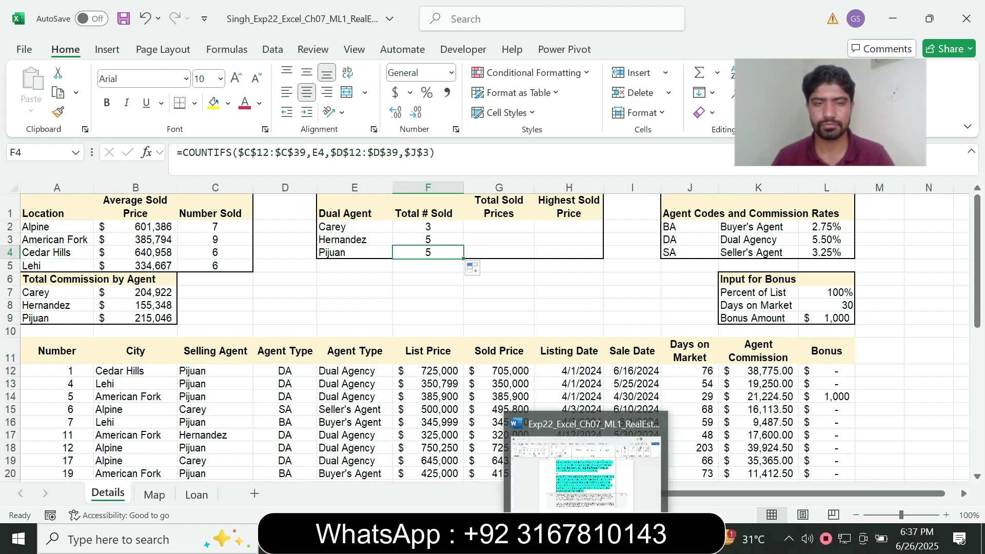
- Switch to Word, reset the step 9 instruction text to 9 pt, and remove its turquoise highlight
left_click(587, 461)
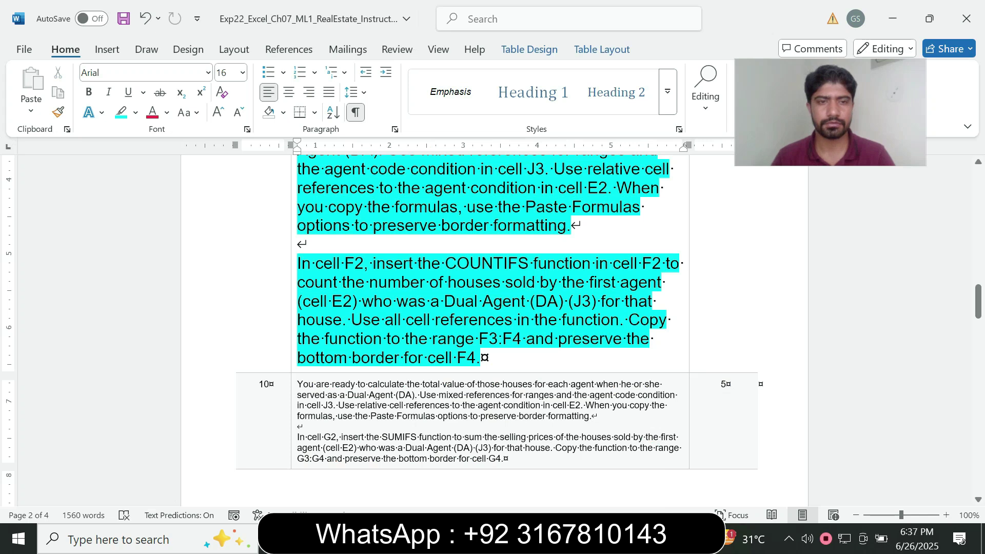
left_click(294, 329)
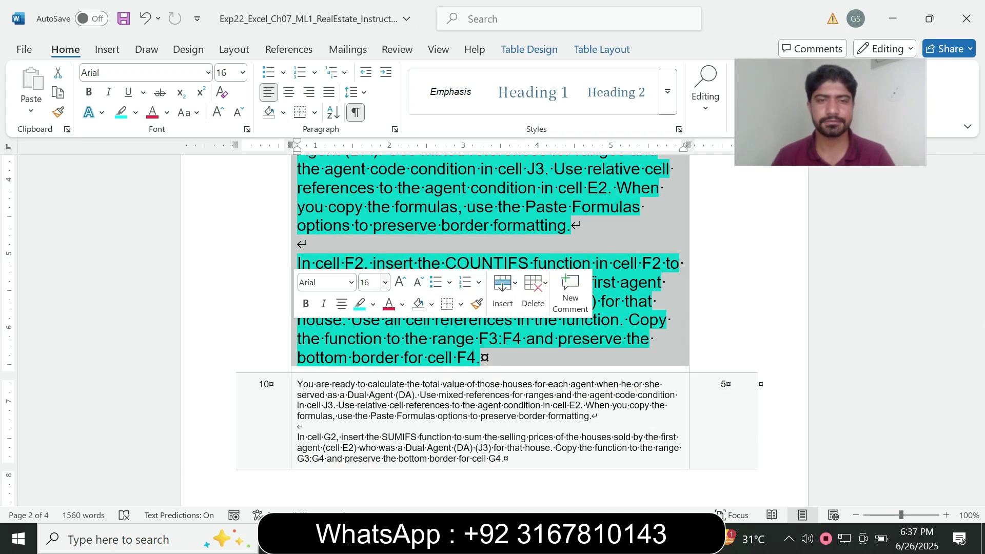
left_click(385, 282)
left_click(370, 30)
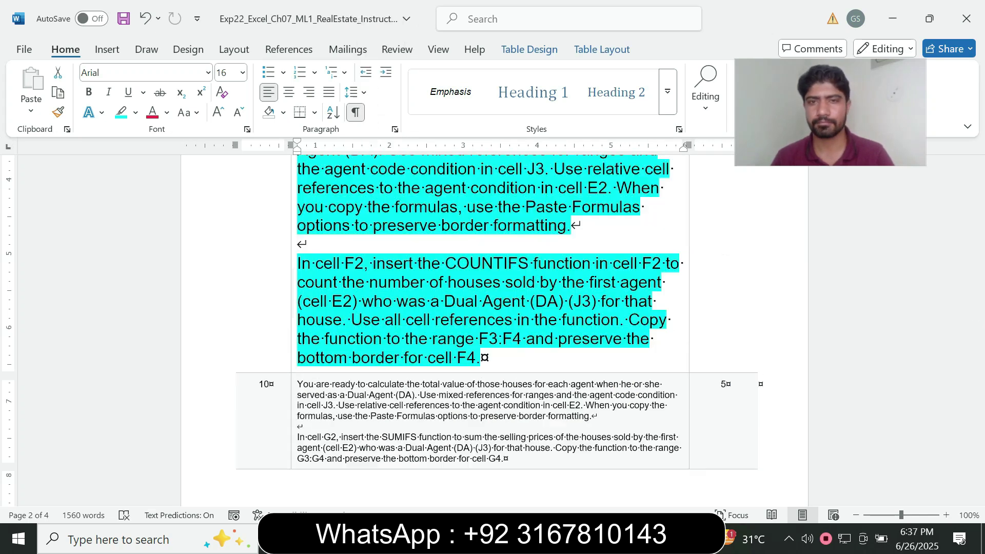
scroll(492, 328, "up", 5)
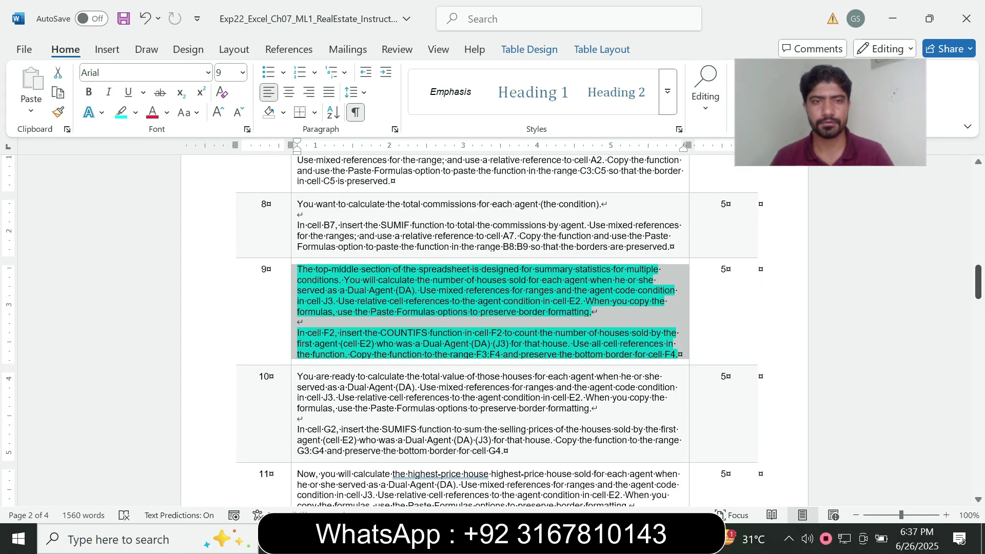
left_click(135, 112)
left_click(161, 233)
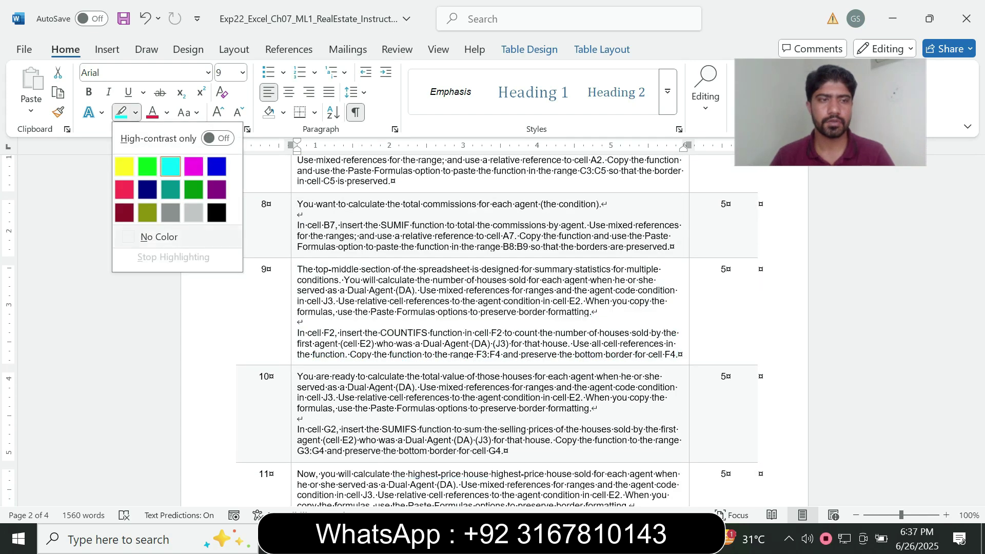
key("Right")
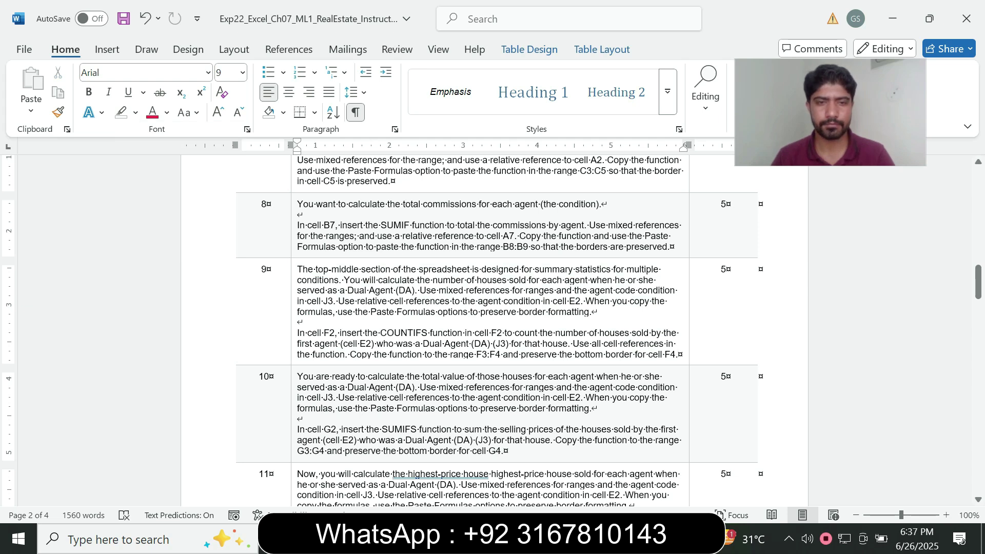
- Enlarge the step 10 instruction text to 14 pt, highlight it in turquoise, and read through its SUMIFS requirements
left_click(294, 409)
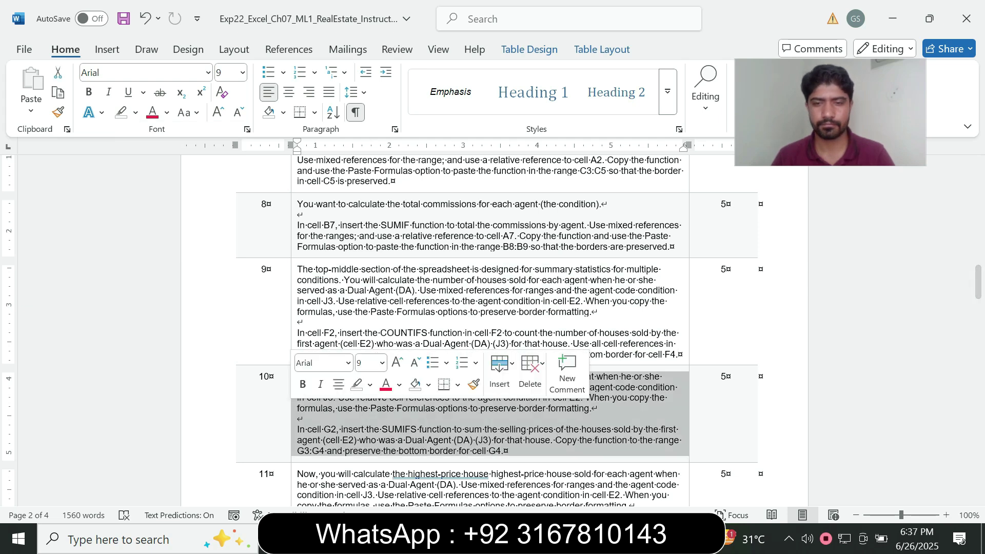
key("alt+Tab")
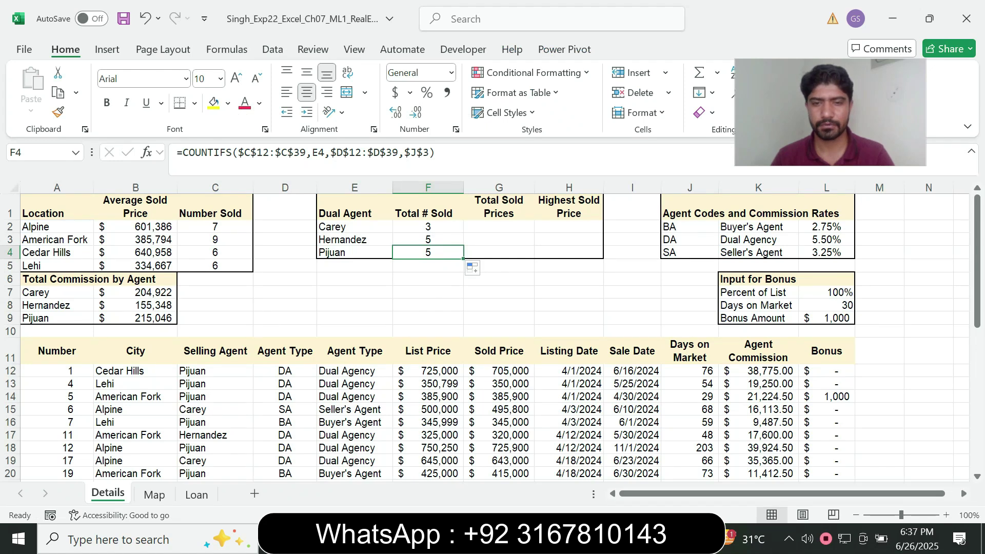
key("alt+Tab")
left_click_drag(978, 282, 978, 286)
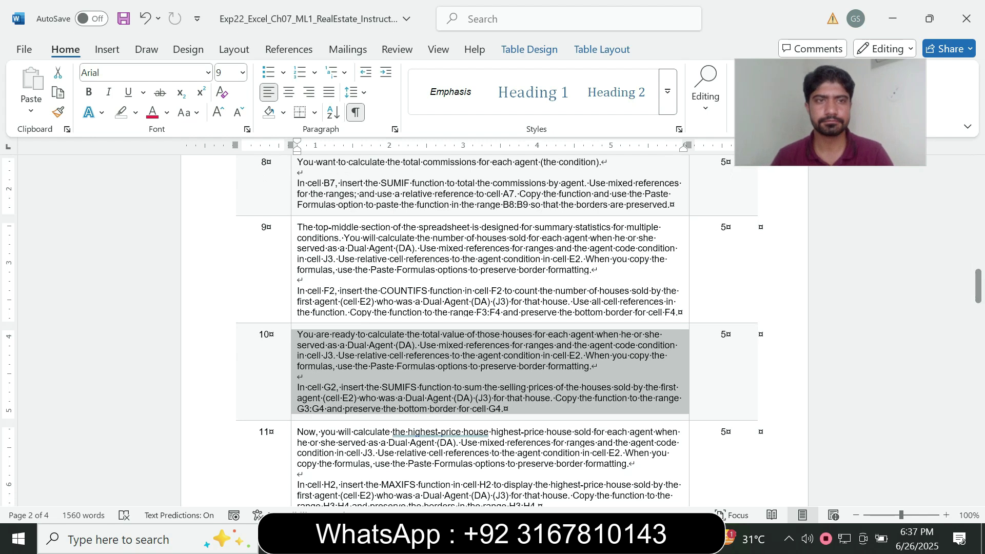
left_click(242, 72)
left_click(229, 187)
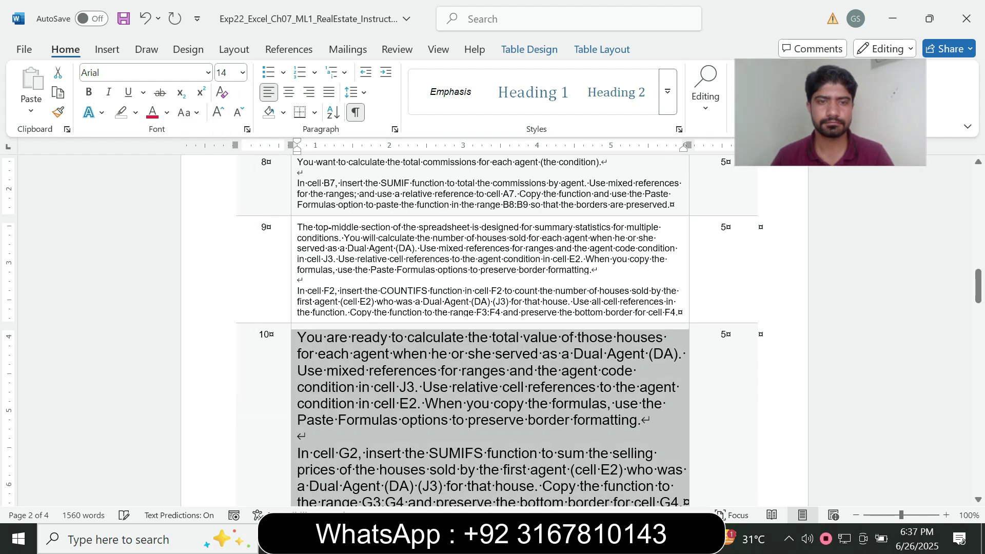
left_click(135, 113)
left_click(171, 165)
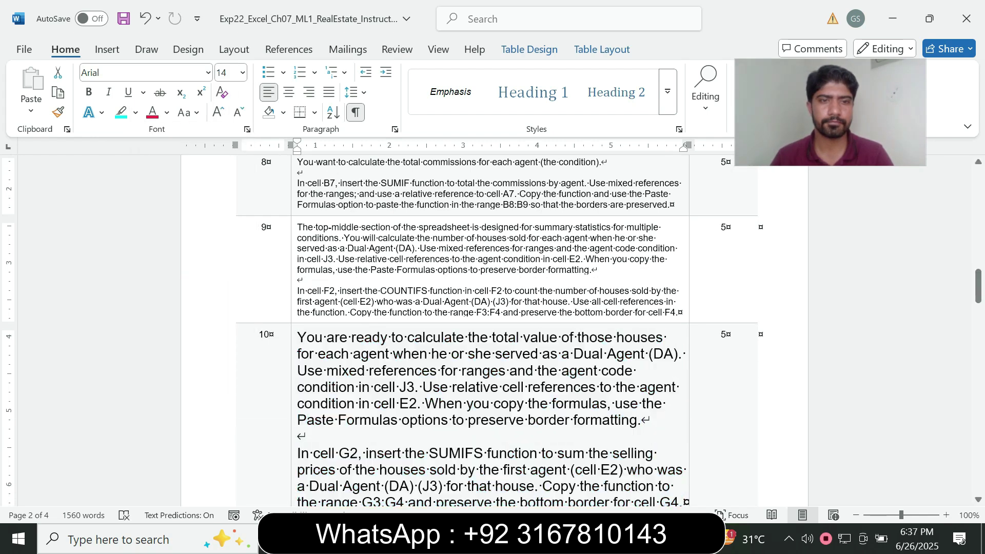
left_click_drag(978, 286, 978, 302)
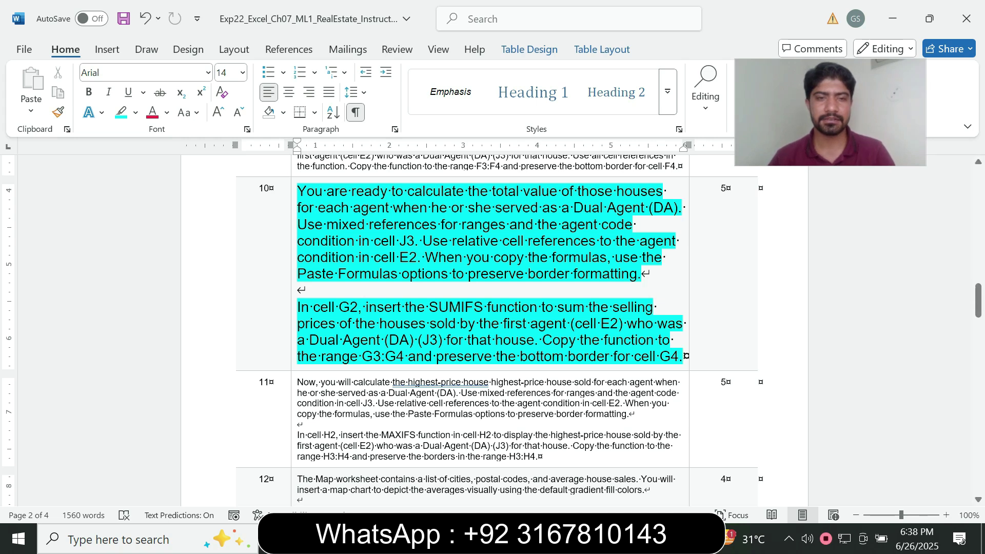
- Mark the cell G2 instruction in Word's step 10, then switch to Excel and select G2 on the Details sheet
left_click_drag(339, 306, 404, 307)
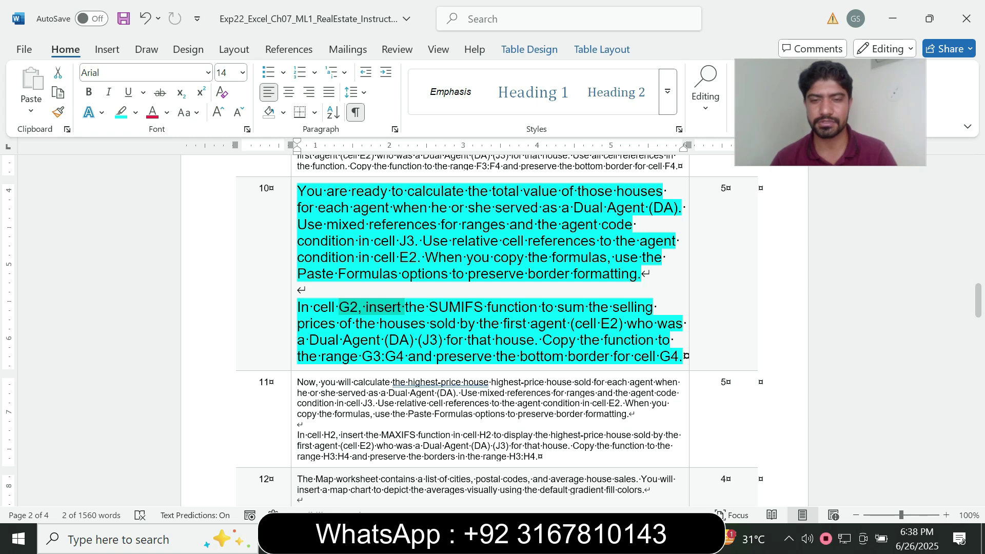
key("alt+Tab")
left_click(498, 227)
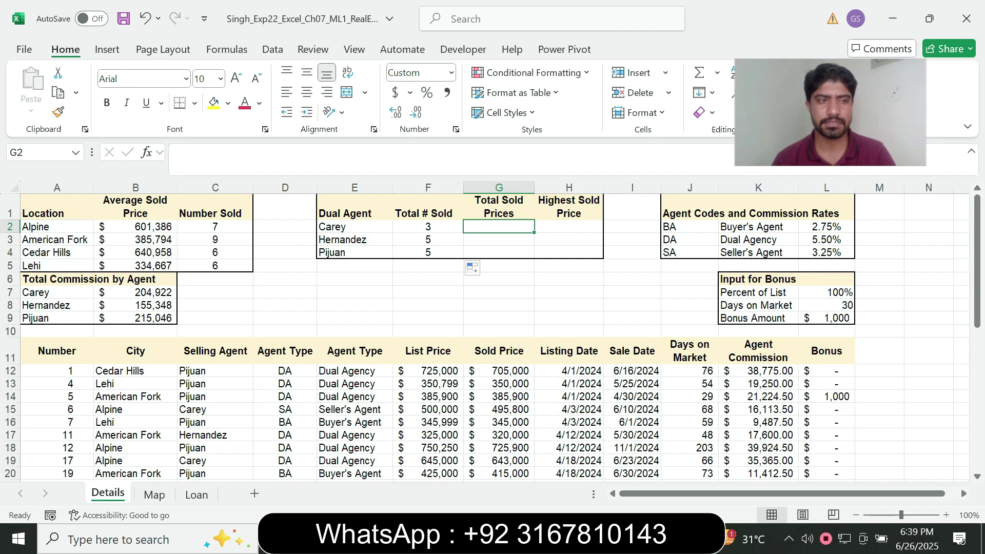
- Mark the SUMIFS selling-price wording in Word's step 10, then start a SUMIFS formula in Excel's G2
key("alt+Tab")
left_click_drag(407, 307, 490, 323)
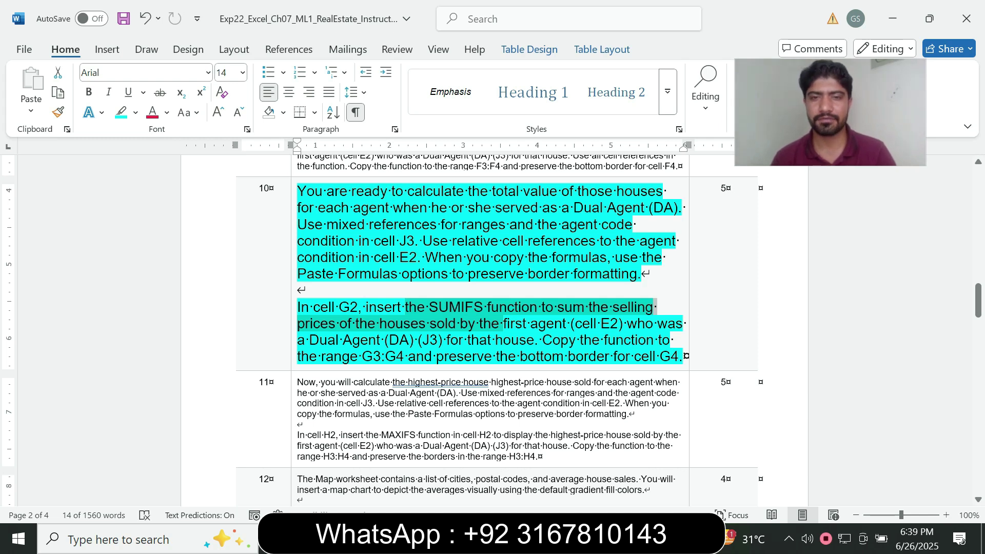
key("alt+Tab")
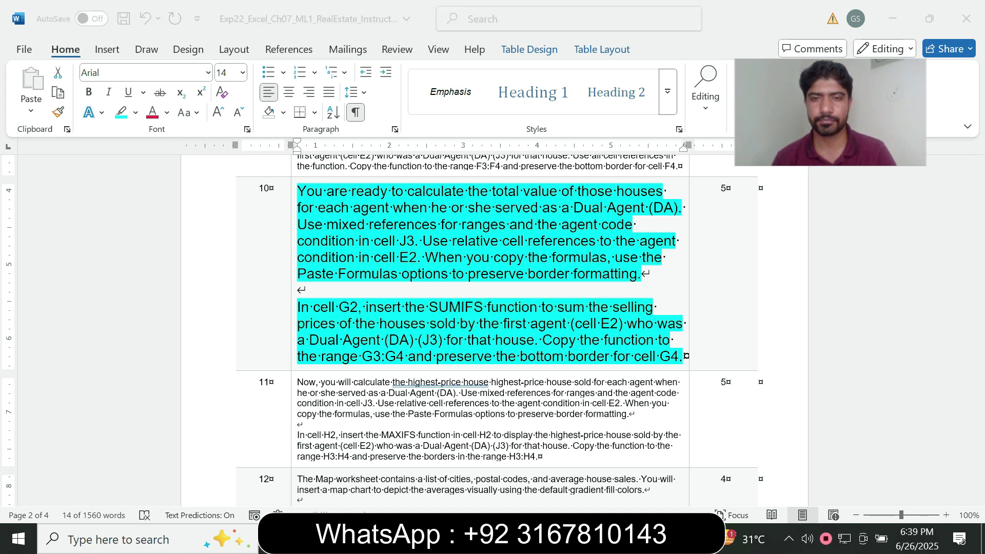
type("=")
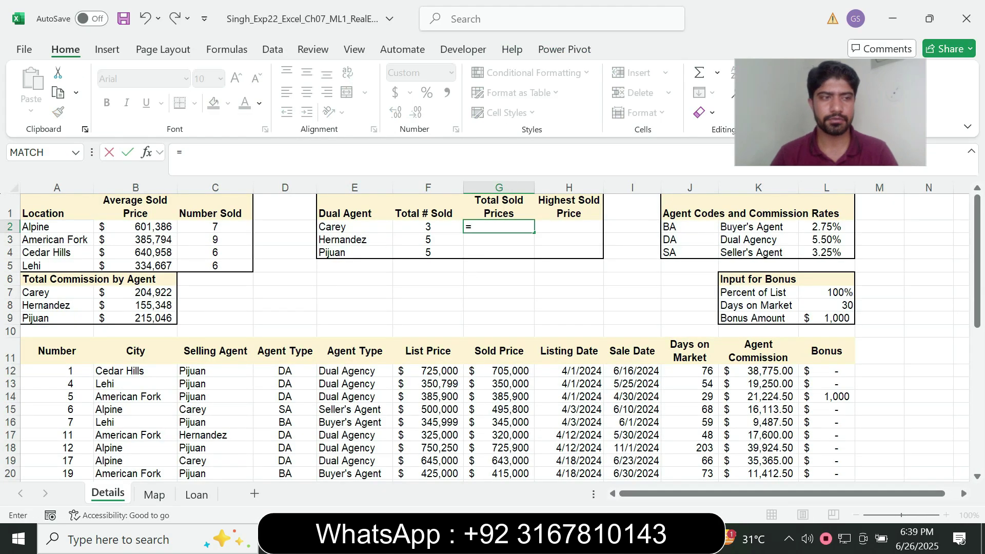
type("sumif")
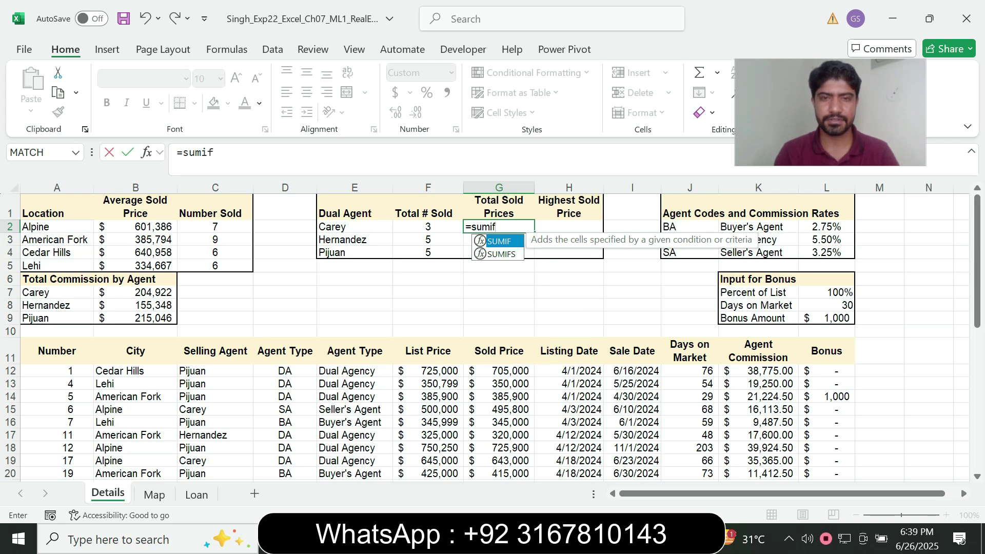
type("s")
key("Tab")
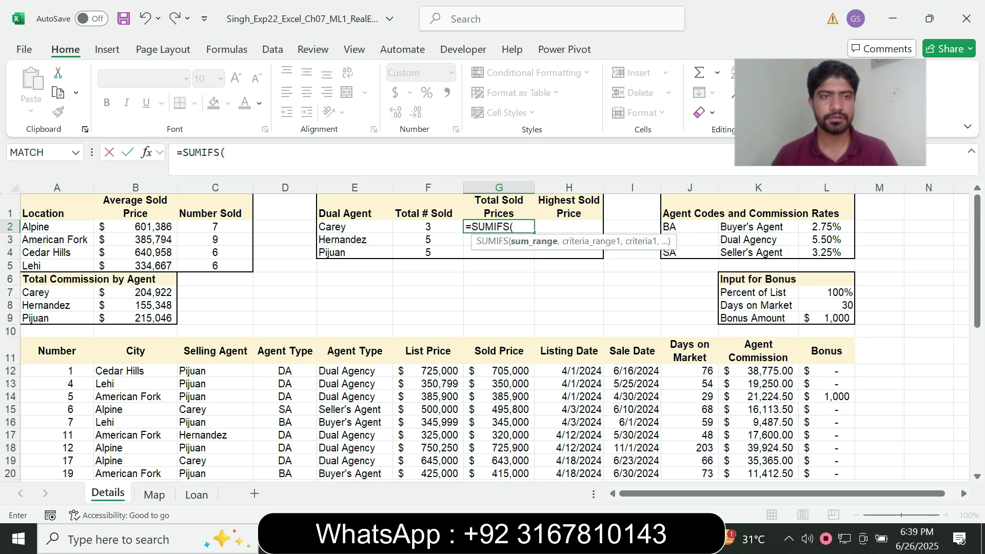
left_click(226, 152)
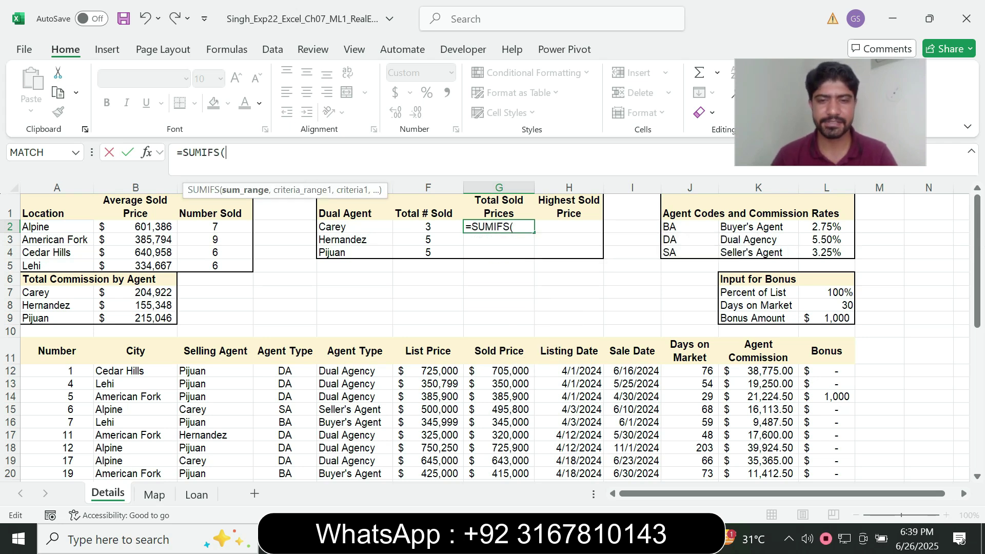
- Mark the first-agent and Dual Agent wording in Word's step 10, then enter $G$12:$G$39 as the SUMIFS sum range in Excel's G2
key("alt+Tab")
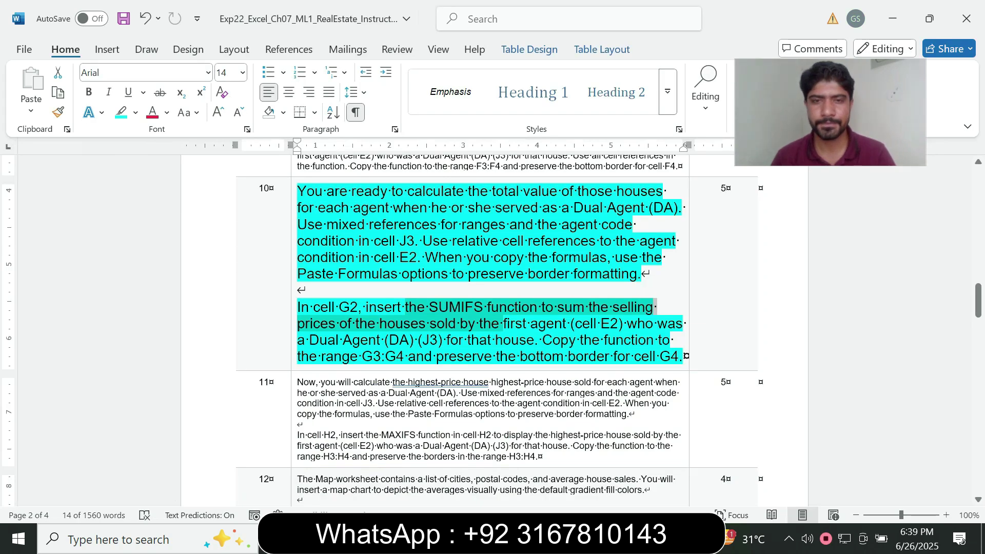
left_click(335, 340)
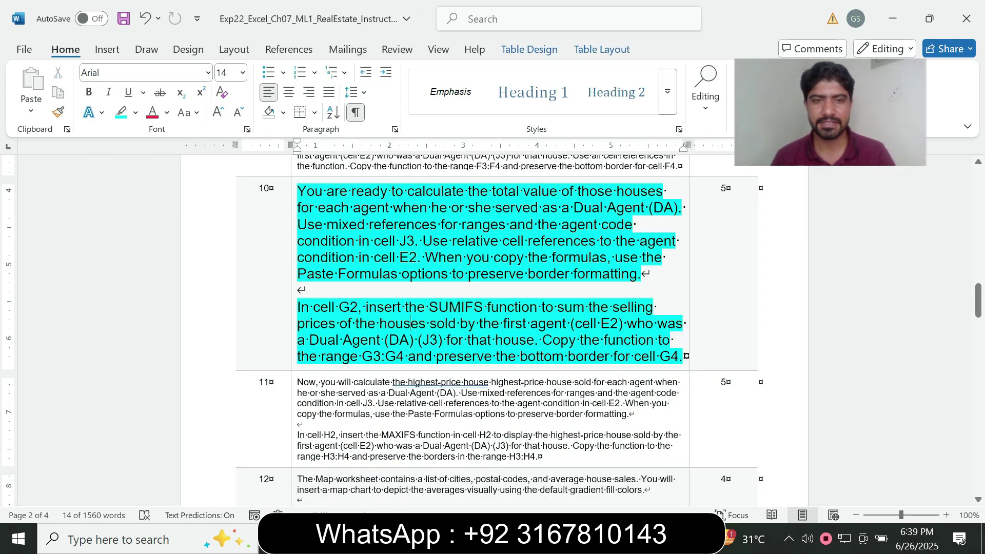
left_click_drag(336, 340, 447, 324)
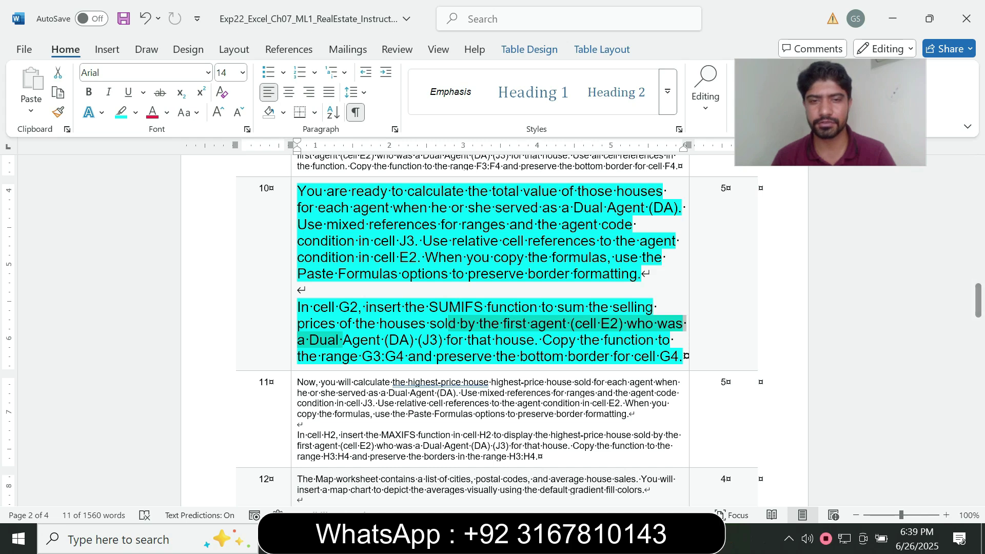
key("alt+Tab")
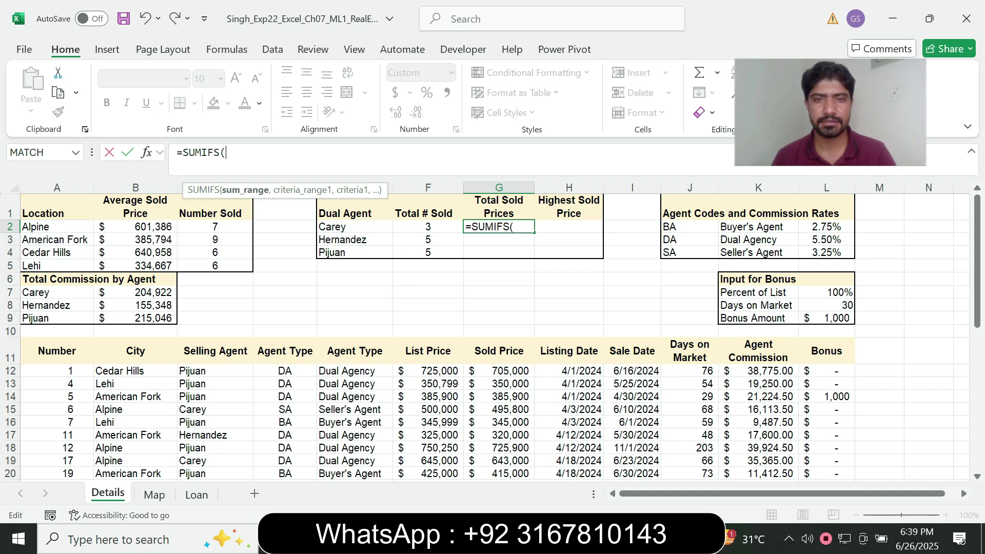
left_click_drag(513, 370, 512, 457)
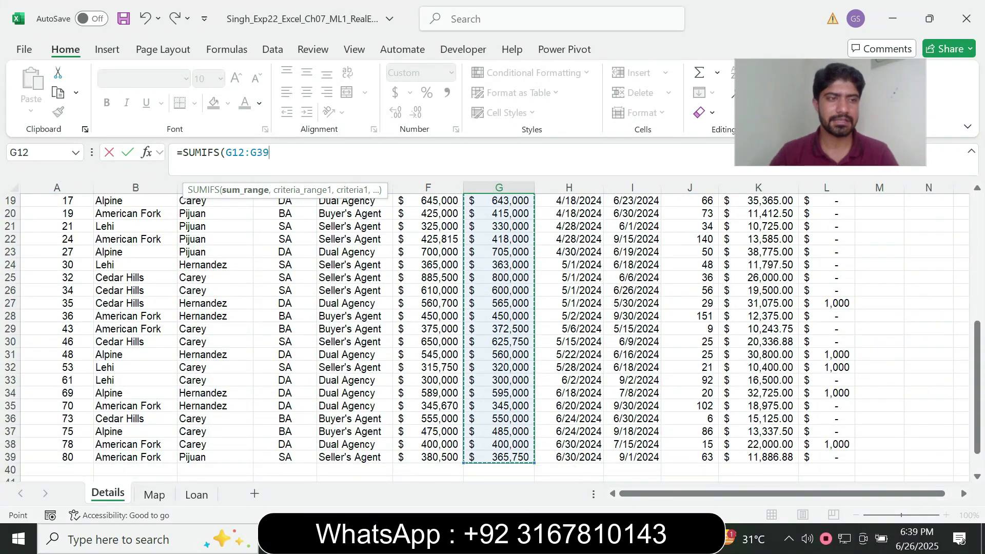
key("F4")
type(",")
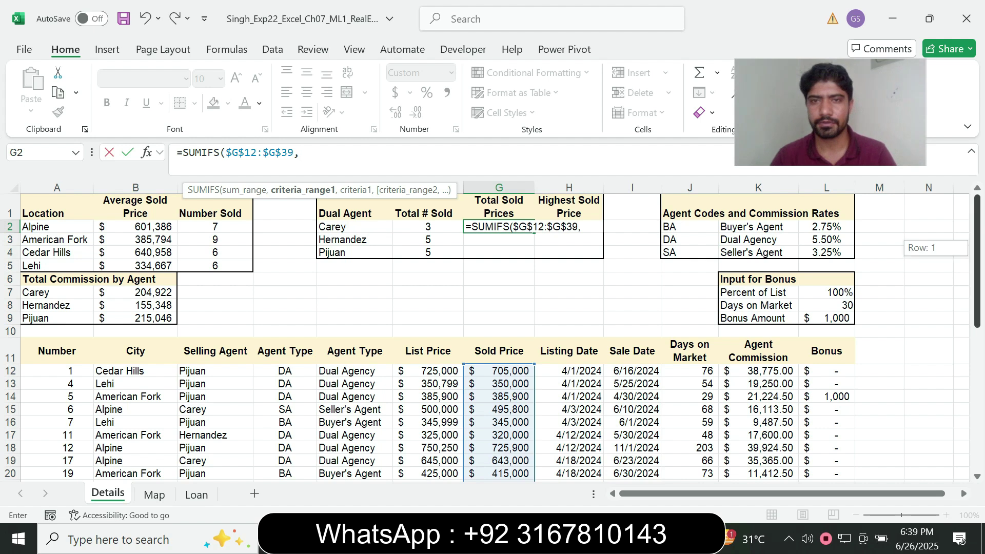
- Recheck step 10 in Word, then add the Agent Type codes $D$12:$D$39 as the first criteria range of G2's SUMIFS in Excel
key("alt+Tab")
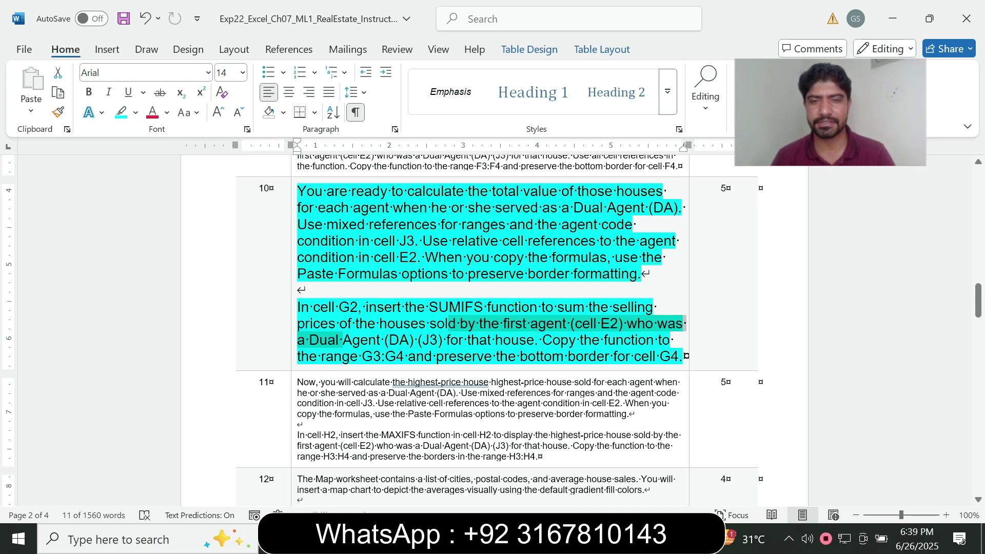
key("alt+Tab")
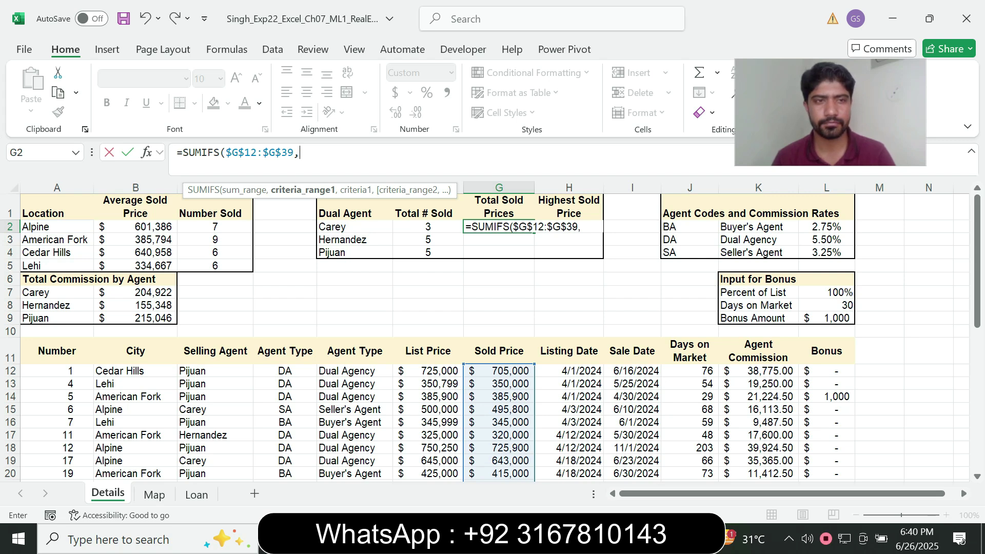
left_click_drag(285, 371, 285, 457)
key("F4")
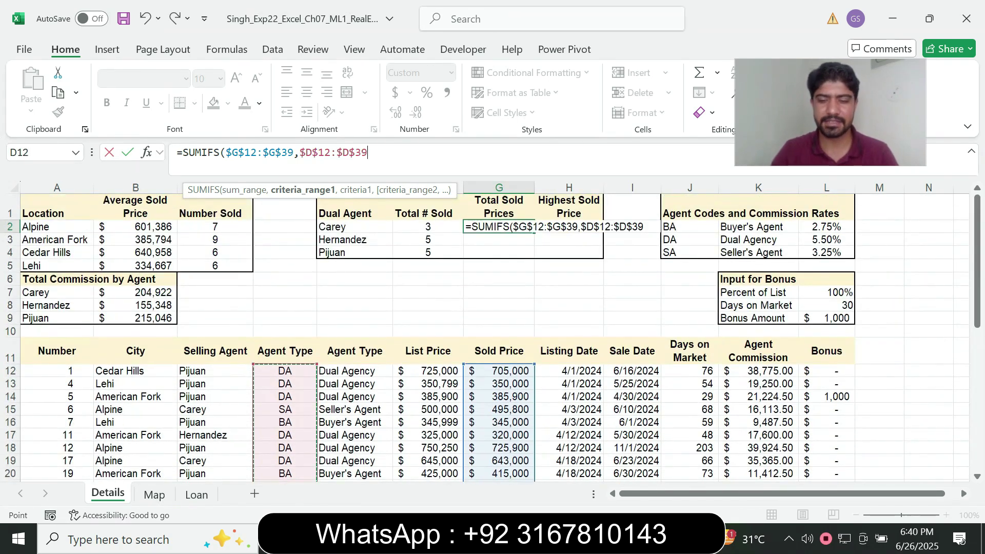
type(",")
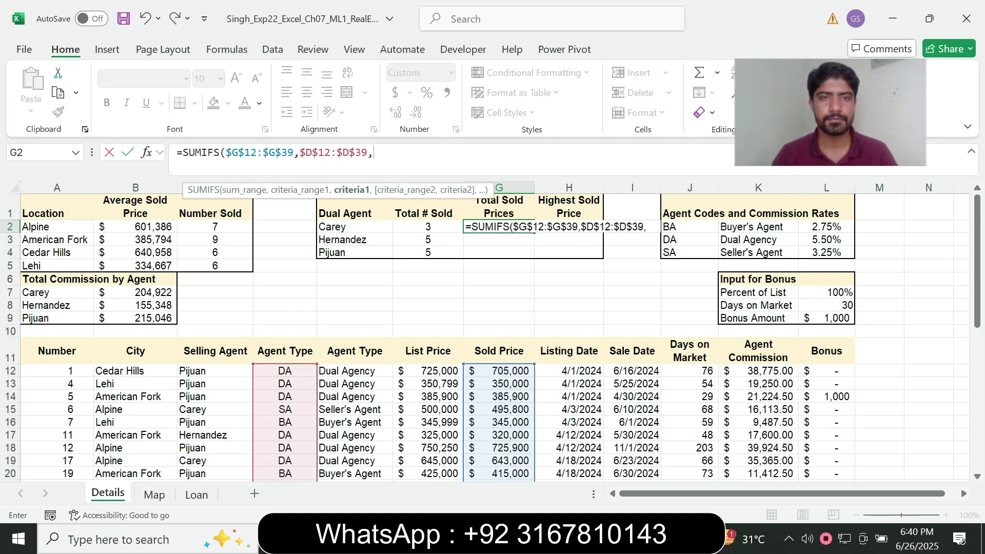
- Check the Word instruction again, then use the DA code in $J$3 as the first criterion of the SUMIFS in Excel
key("alt+Tab")
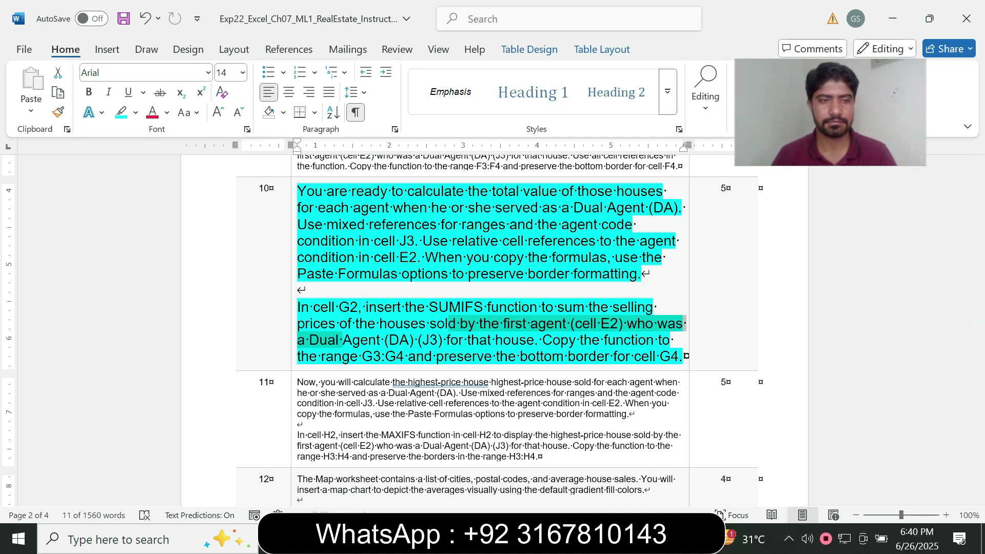
key("alt+Tab")
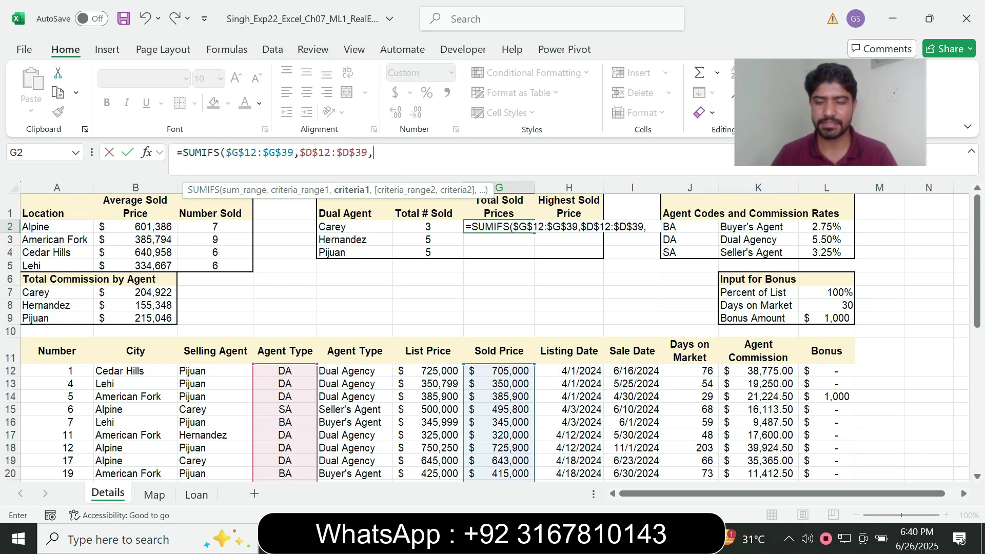
left_click(687, 227)
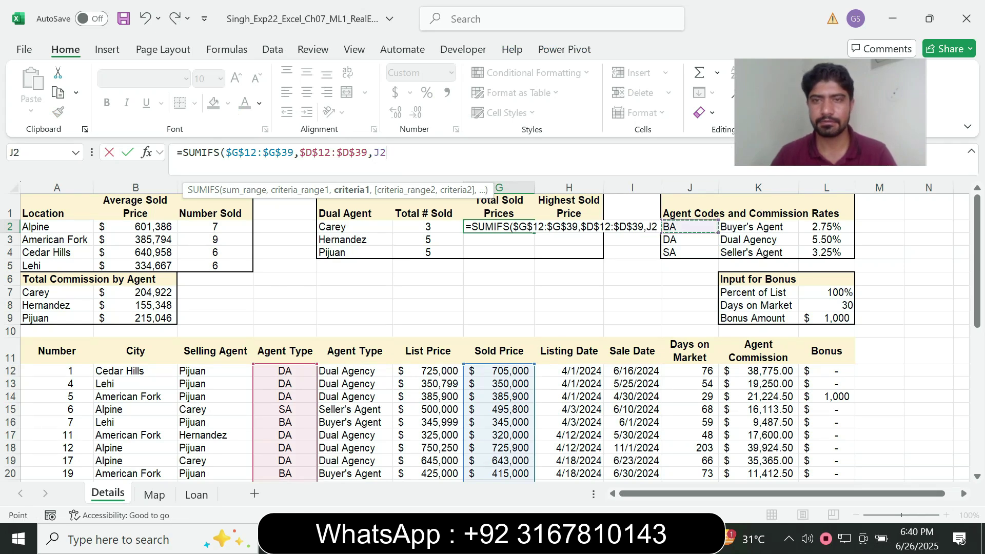
left_click(687, 239)
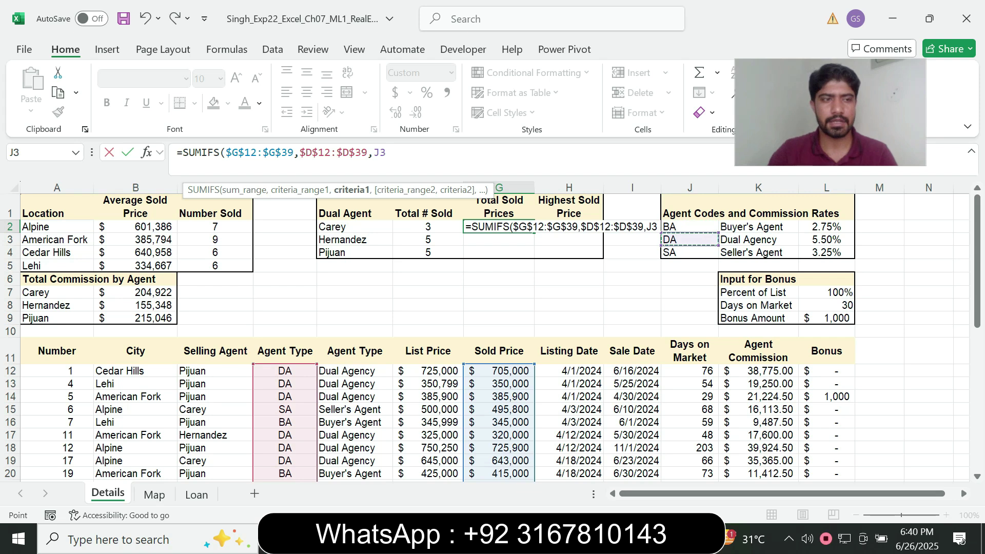
key("F4")
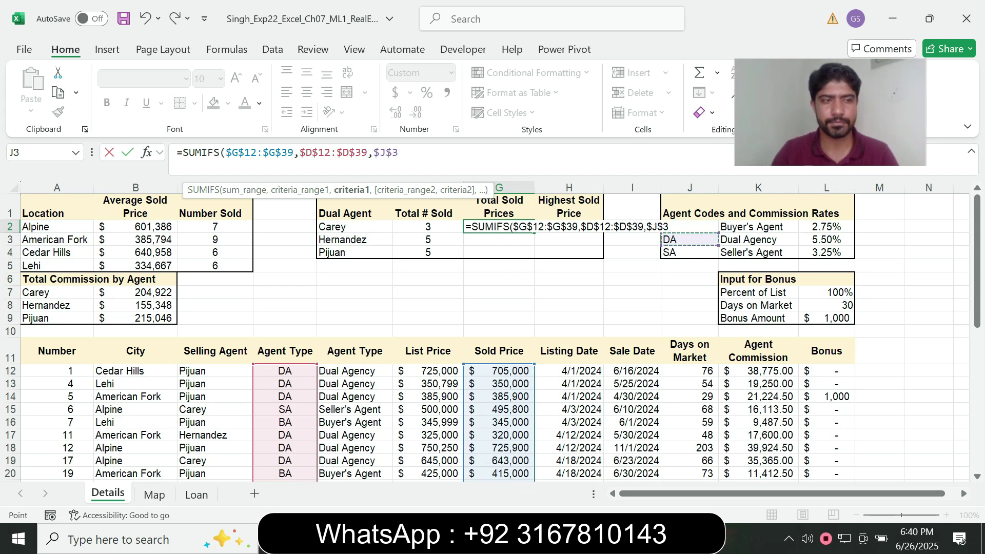
type(",")
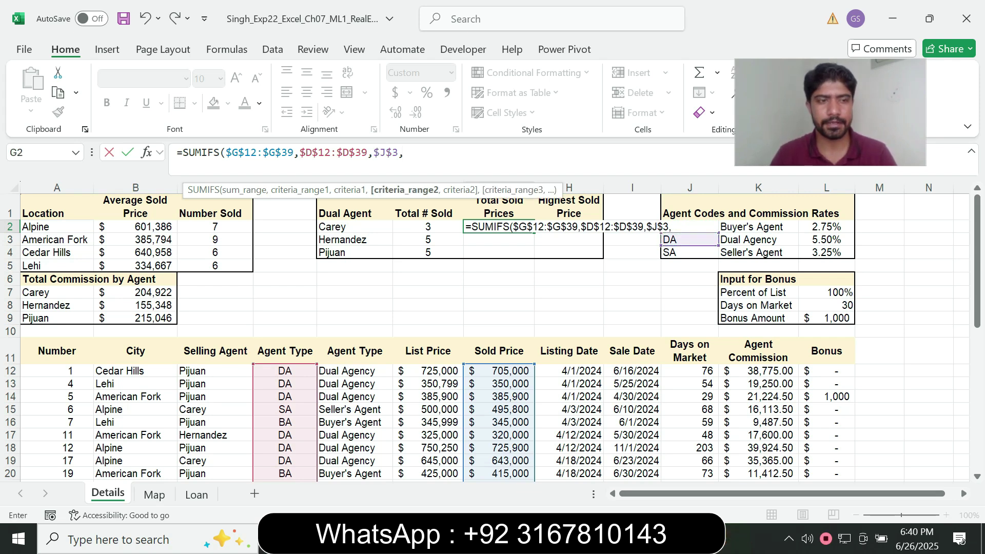
- Add the Selling Agent range $C$12:$C$39 with criterion E2, rechecking Word's step 10 for the agent condition, and complete the SUMIFS formula in G2
left_click_drag(206, 370, 254, 459)
key("F4")
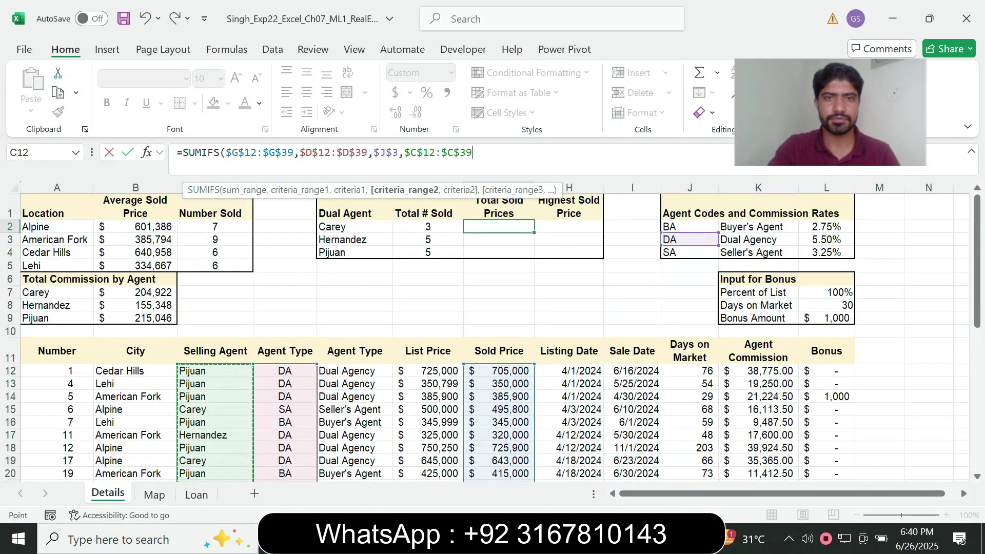
type(",")
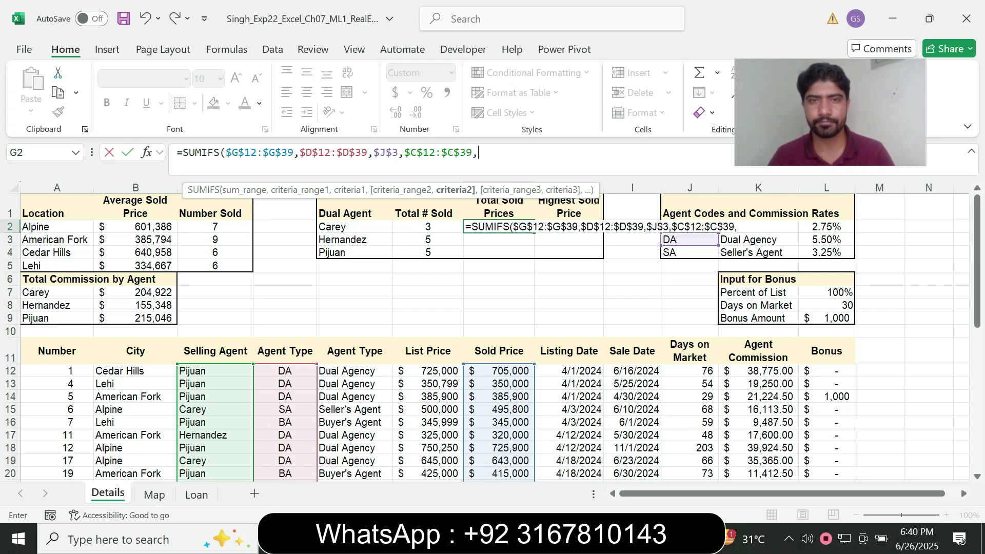
key("alt+Tab")
left_click_drag(448, 323, 343, 339)
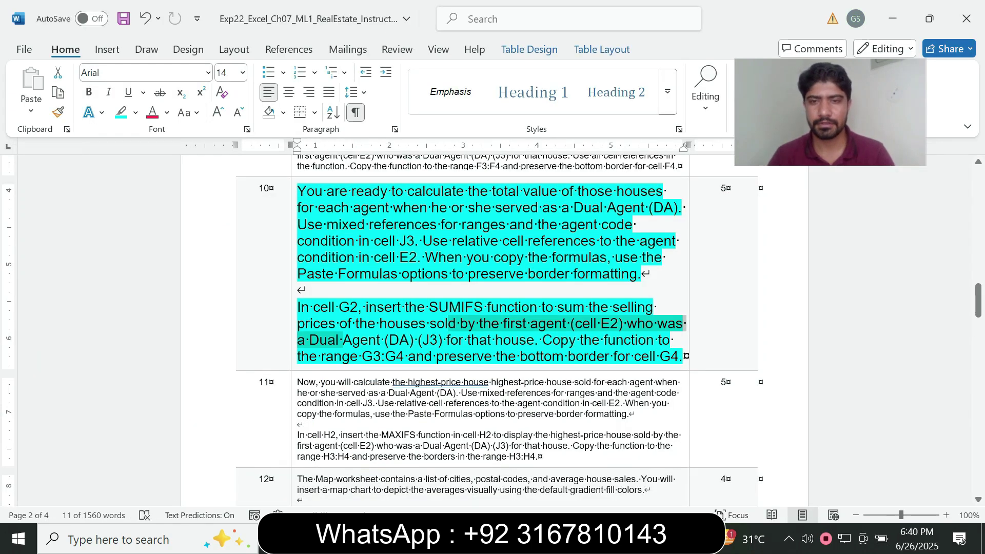
key("alt+Tab")
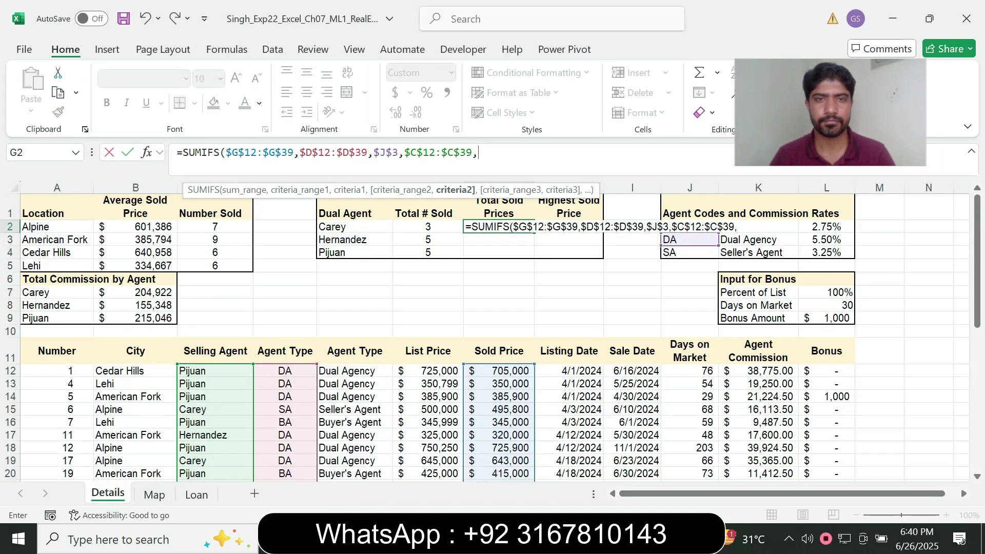
left_click(354, 226)
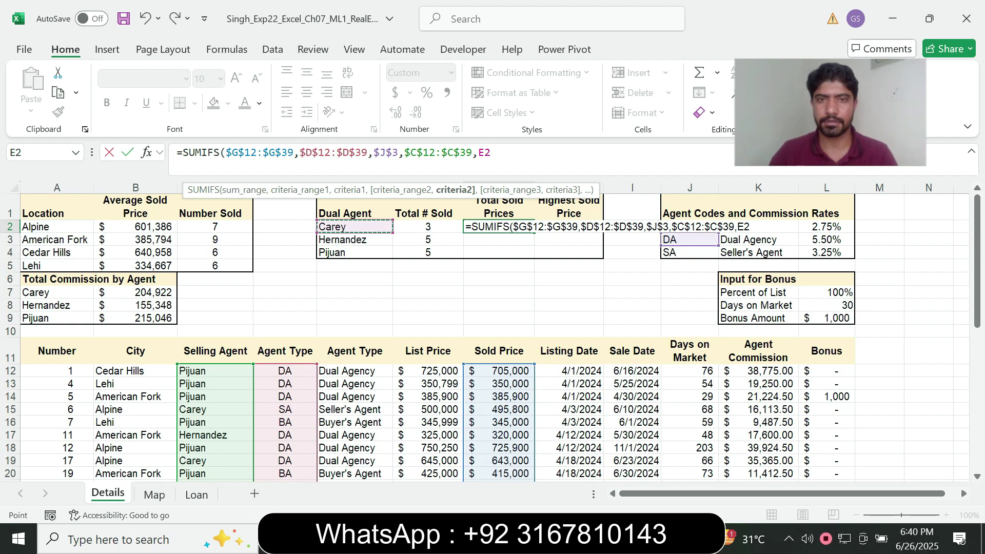
key("Return")
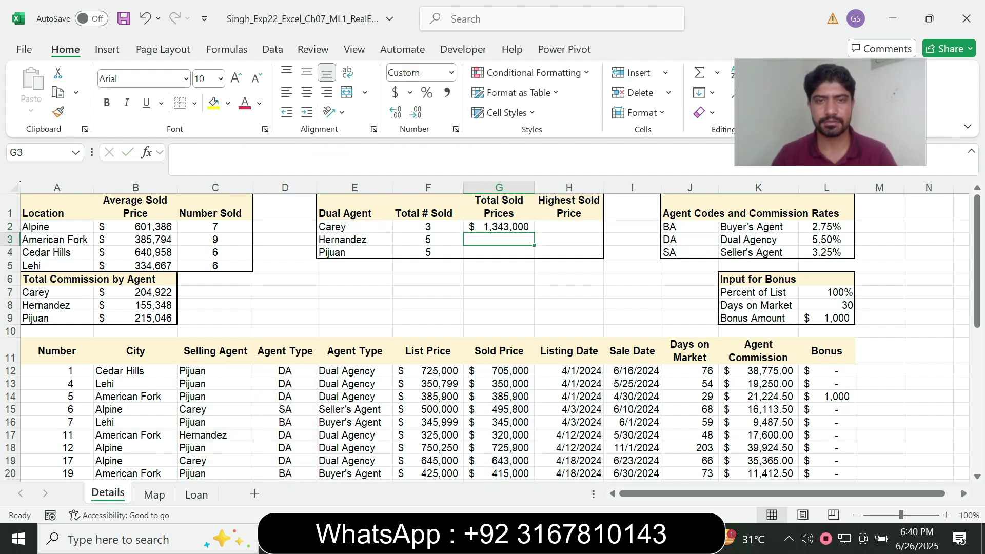
- Mark the preserve-border wording in Word's step 10, then copy Excel's G2 formula to G3:G4 without formatting
left_click(498, 227)
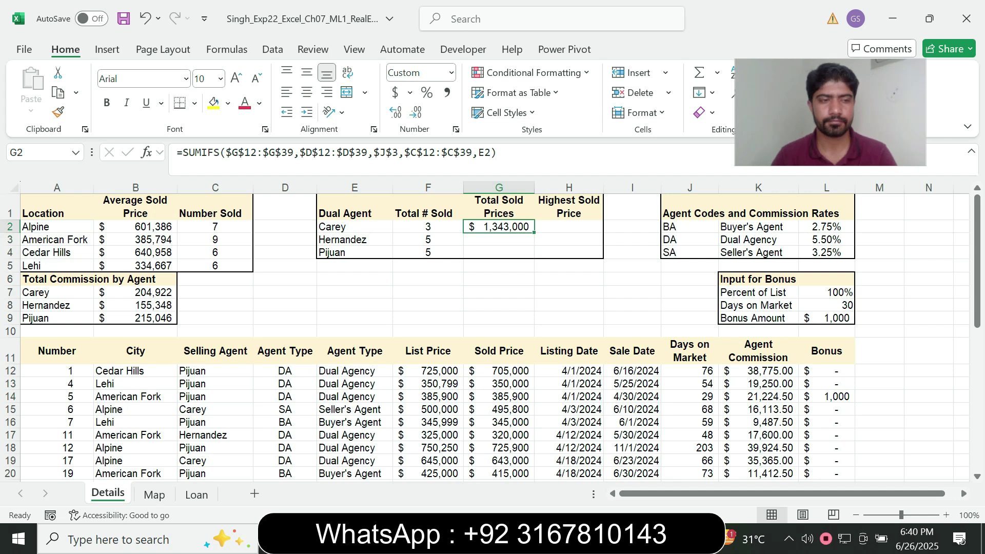
key("alt+Tab")
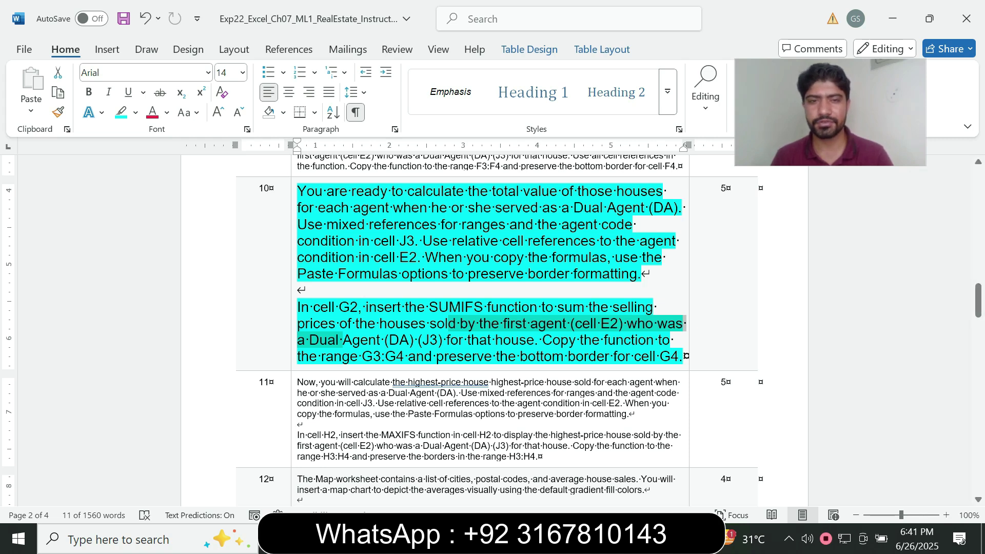
left_click_drag(436, 356, 508, 356)
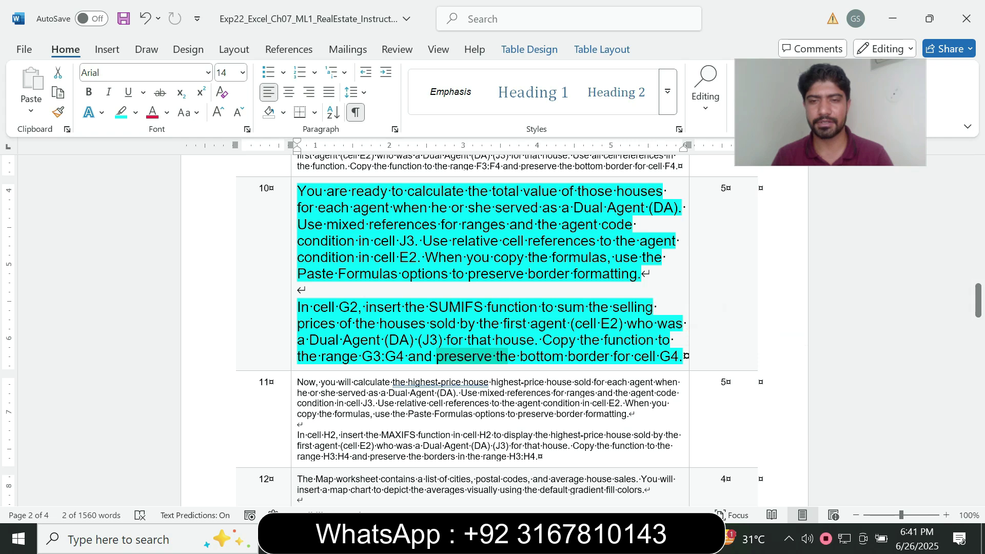
key("alt+Tab")
left_click_drag(534, 232, 533, 258)
left_click(548, 269)
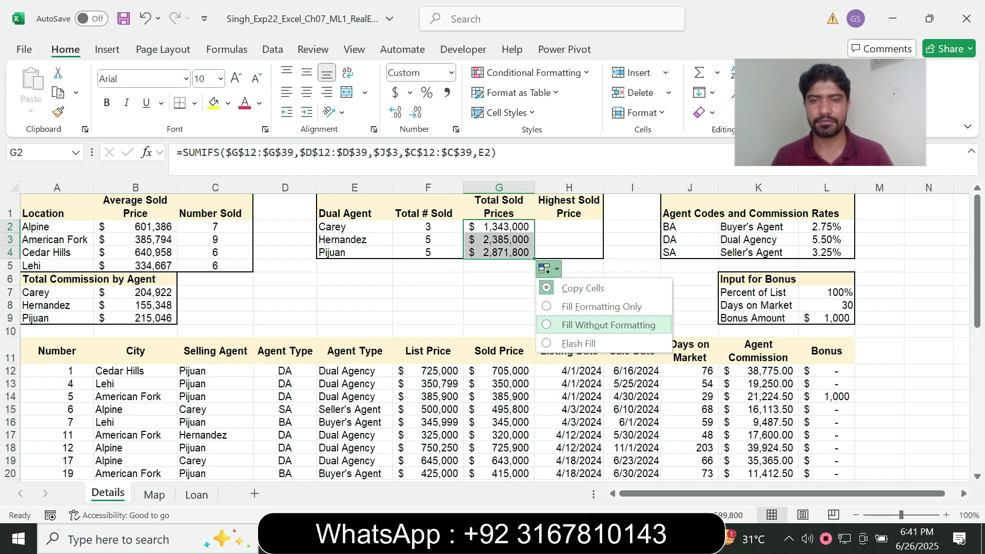
left_click(609, 325)
left_click(499, 292)
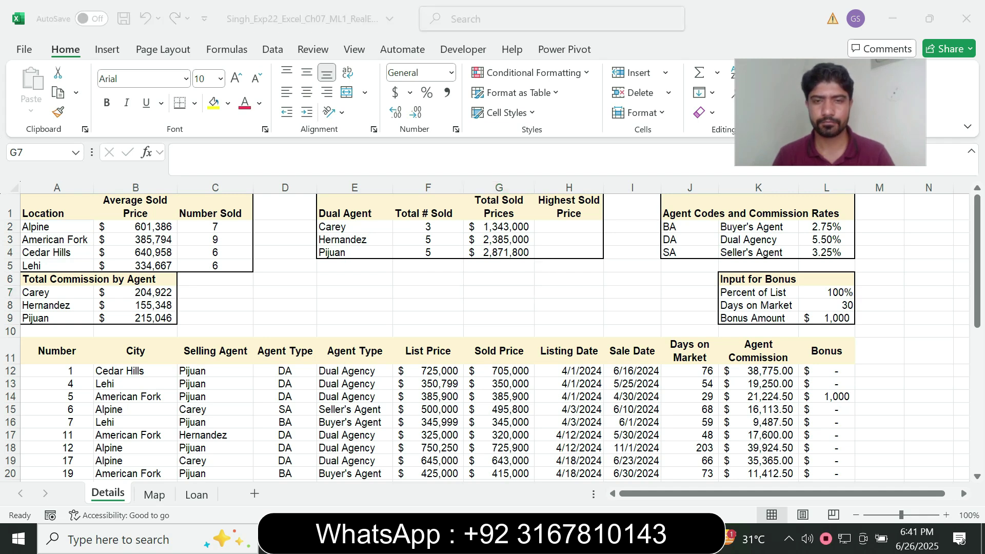
- Switch to Word, reset the step 10 instruction text to 9 pt, and remove its turquoise highlight
key("alt+Tab")
left_click(294, 319)
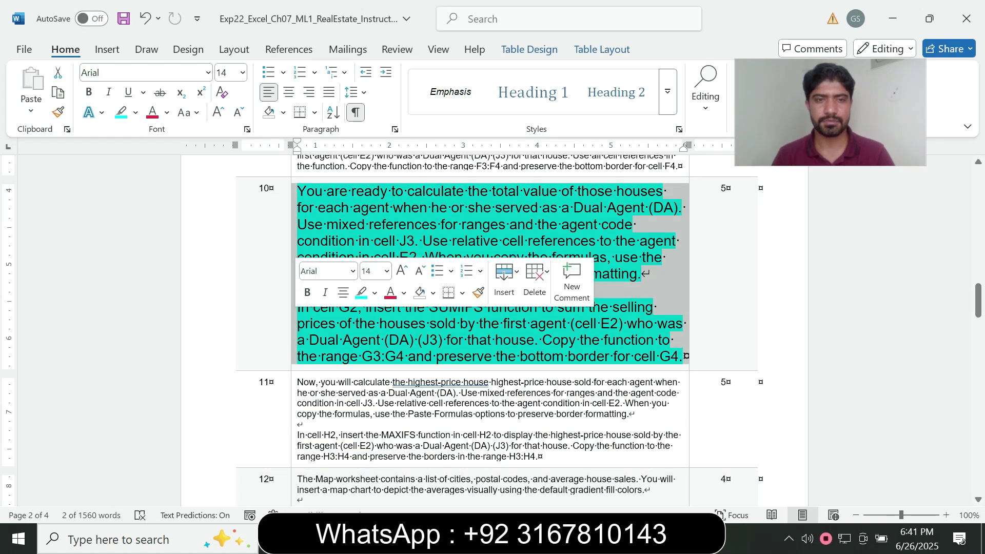
left_click(386, 271)
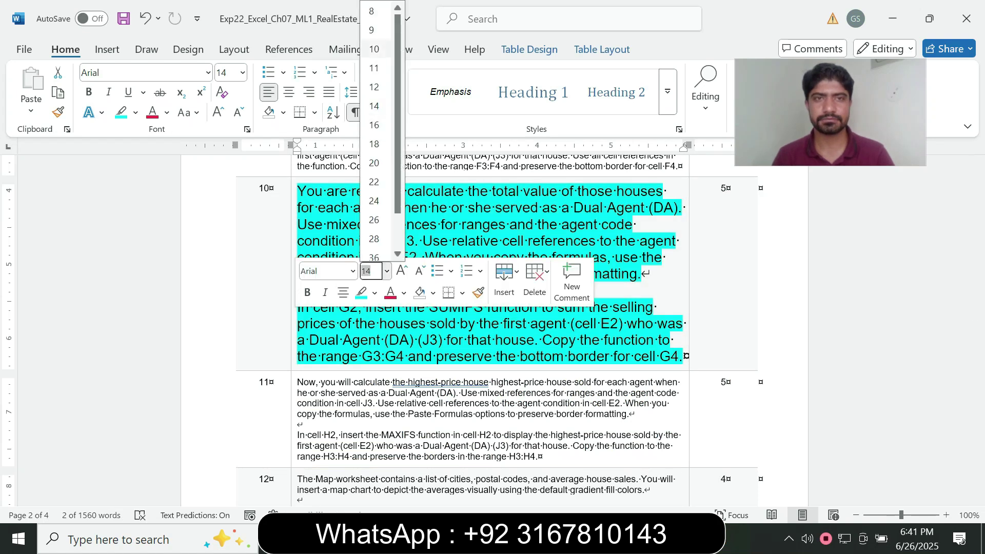
left_click(371, 30)
left_click(135, 112)
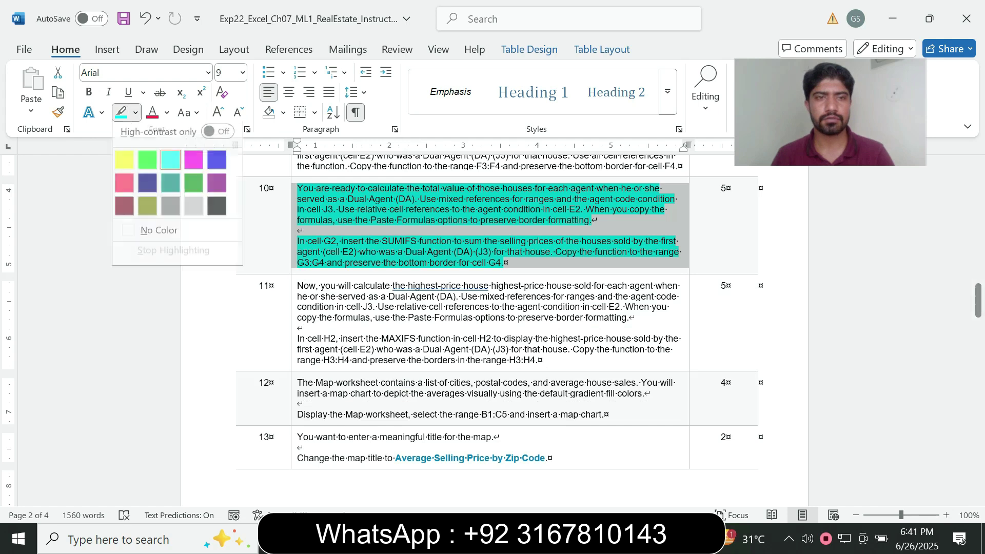
left_click(159, 236)
- Enlarge the step 11 instruction text to 14 pt, highlight it in turquoise, and read through its MAXIFS requirements
left_click(294, 328)
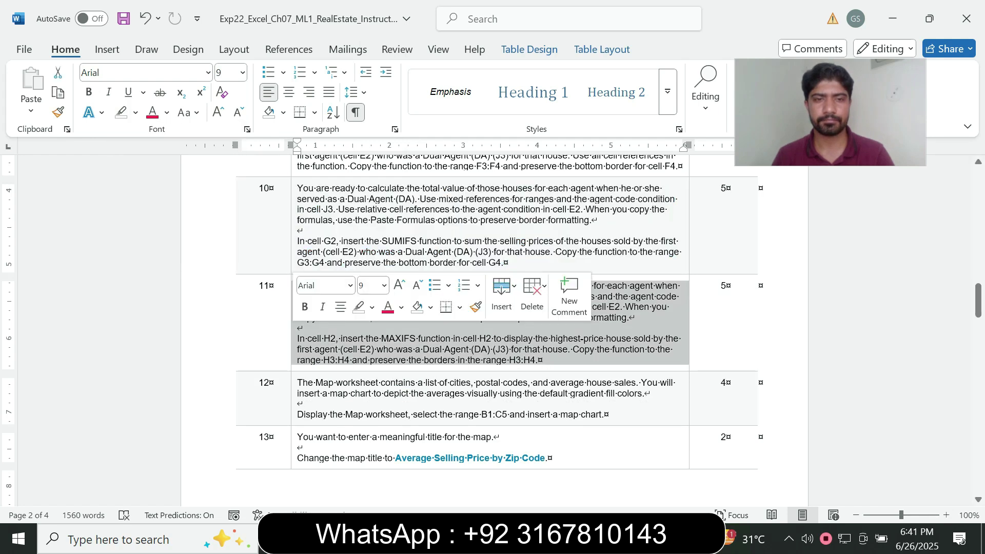
left_click(384, 285)
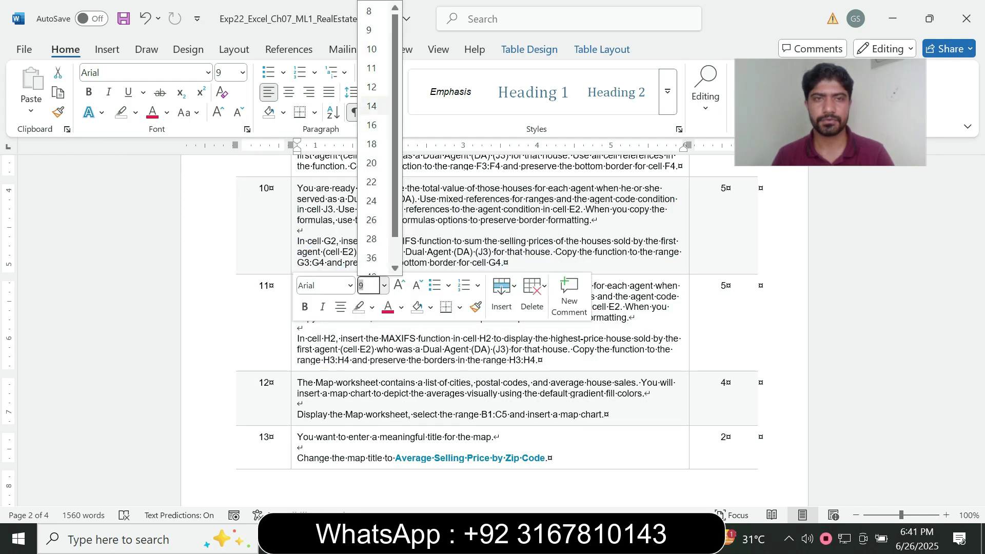
left_click(371, 118)
left_click(135, 113)
left_click(174, 159)
left_click_drag(978, 300, 978, 303)
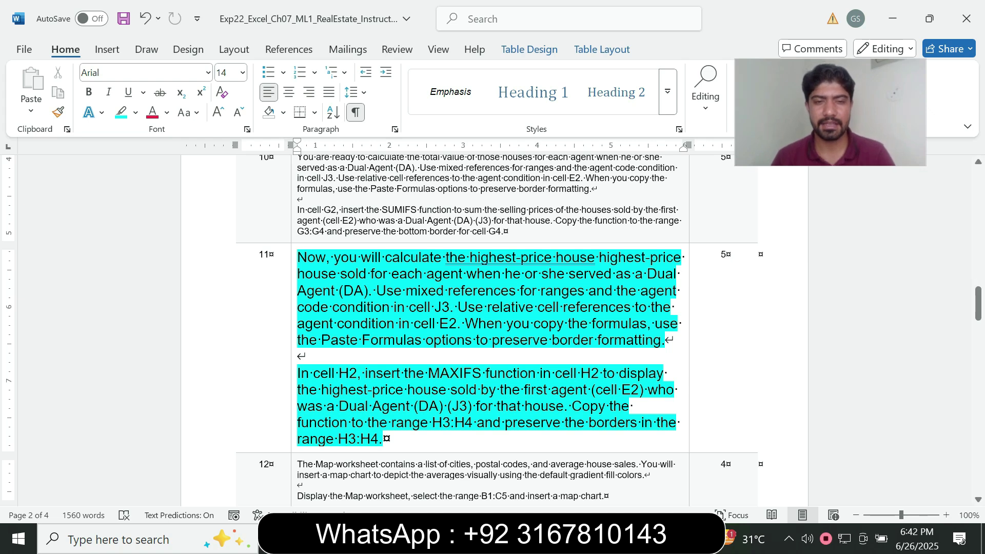
- Mark the MAXIFS wording for cell H2 in Word's step 11, then start a MAXIFS formula in H2 on Excel's Details sheet
left_click_drag(313, 373, 484, 372)
key("alt+Tab")
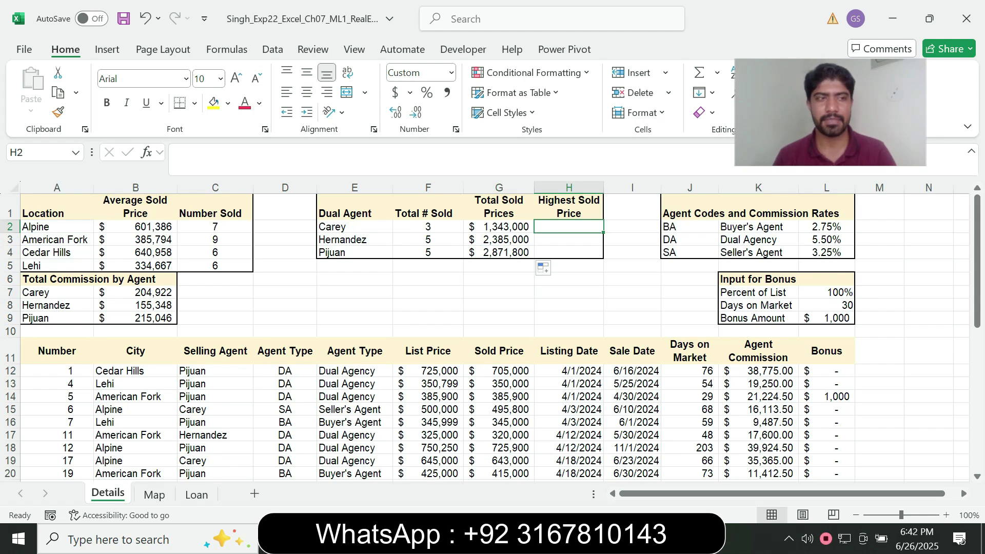
type("=max")
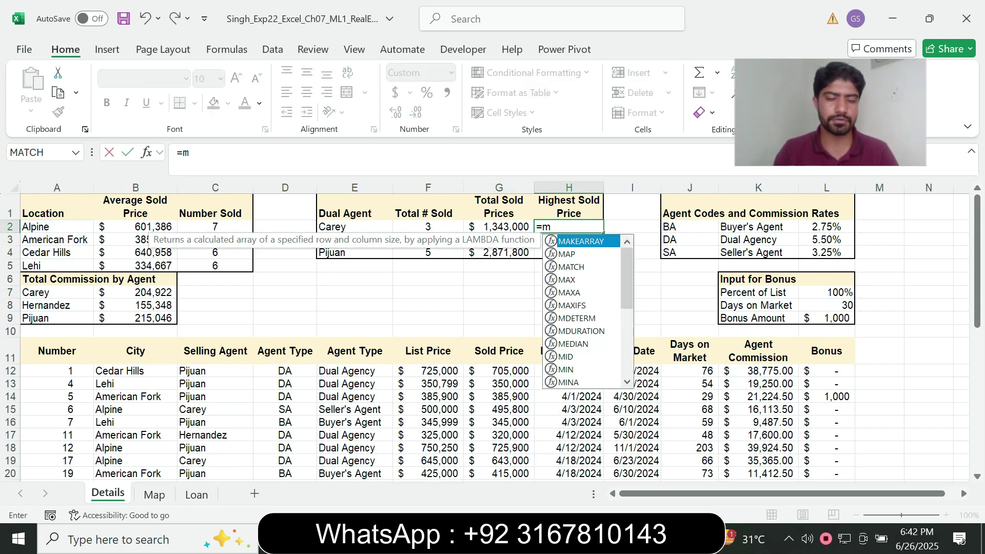
key("Down")
key("Down")
key("Tab")
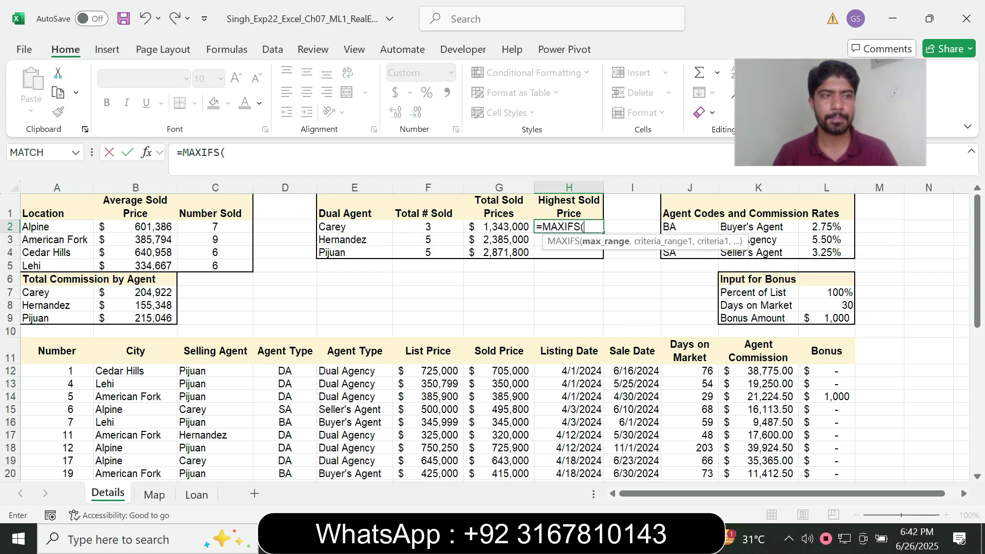
left_click(226, 152)
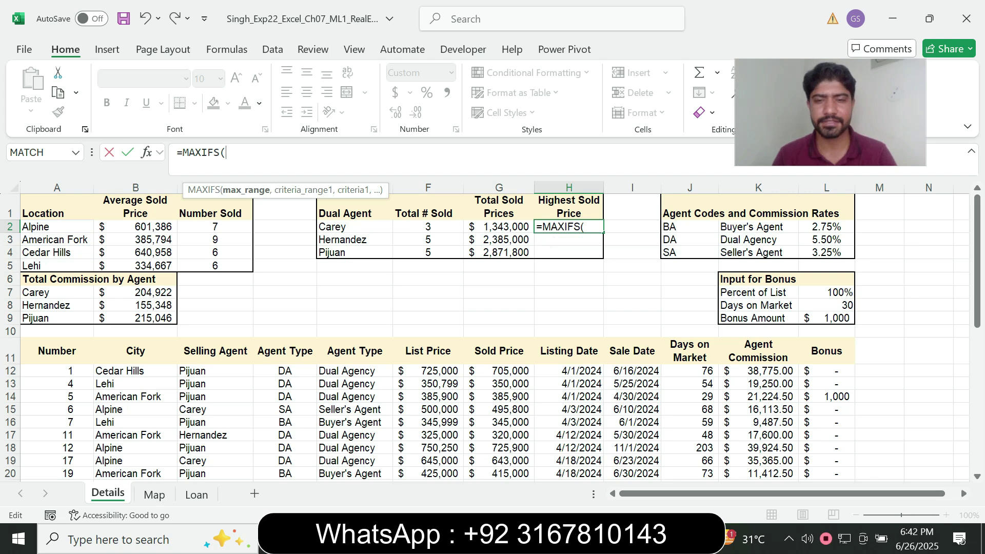
- Recheck the highest-price wording in Word's step 11, then set Excel's MAXIFS max range to the Sold Price cells $G$12:$G$39
key("alt+Tab")
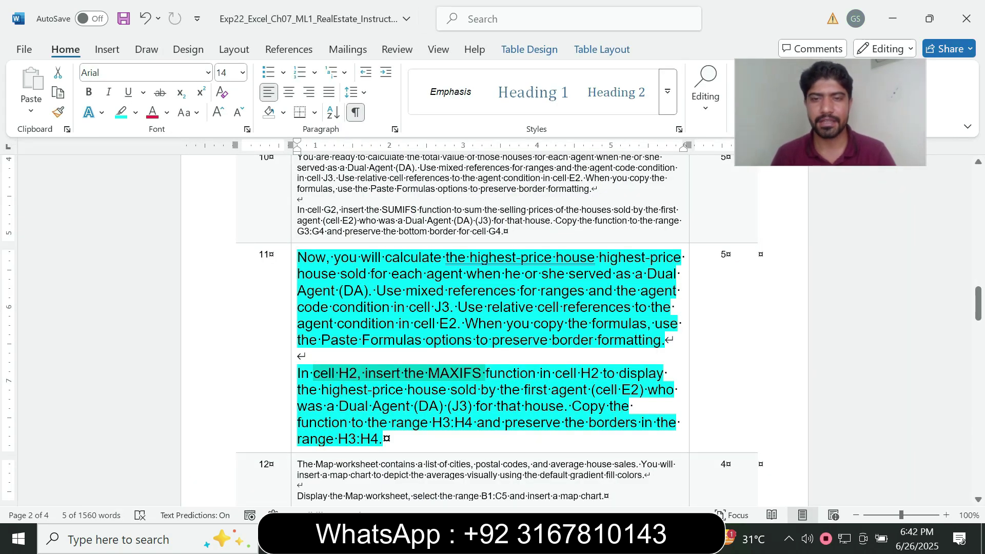
left_click_drag(339, 390, 433, 390)
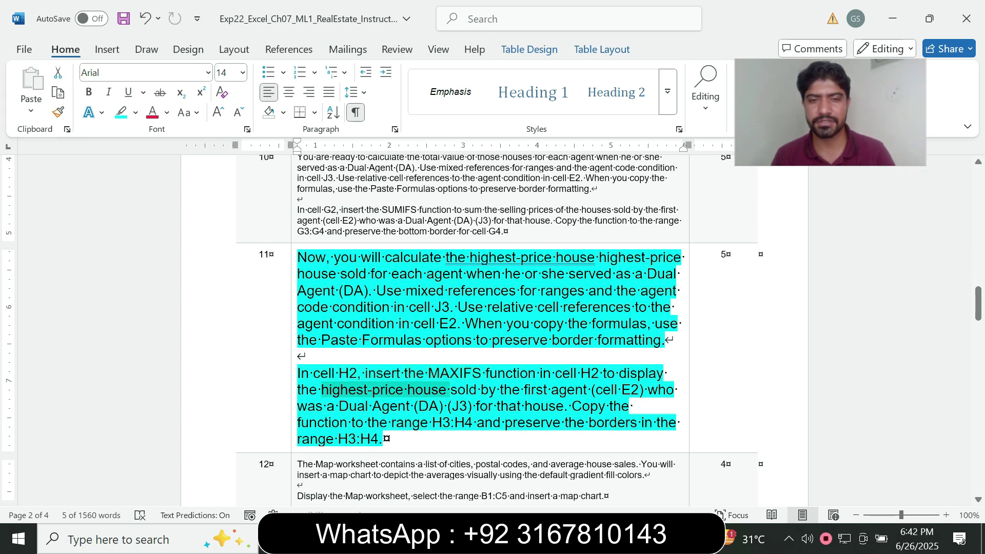
left_click(450, 405)
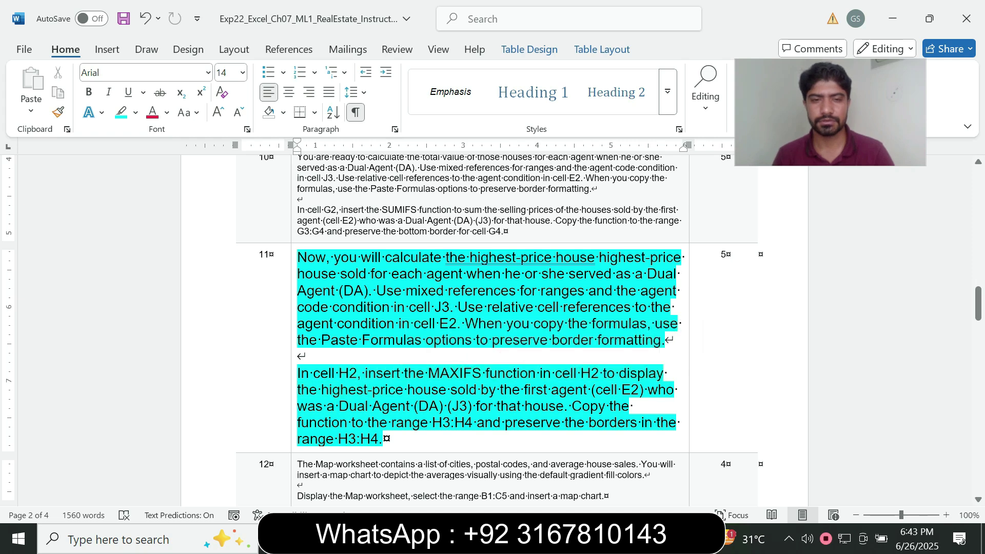
key("alt+Tab")
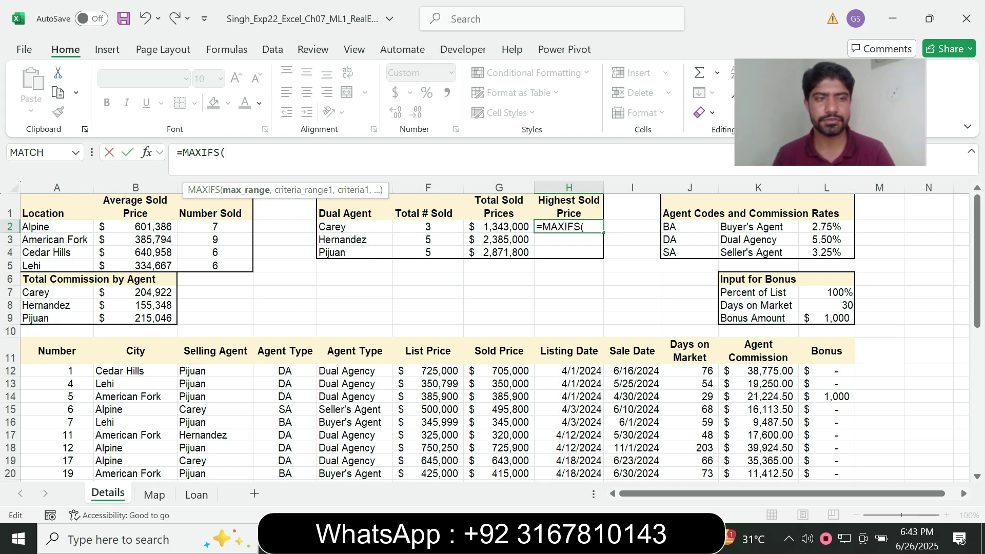
left_click_drag(498, 370, 508, 445)
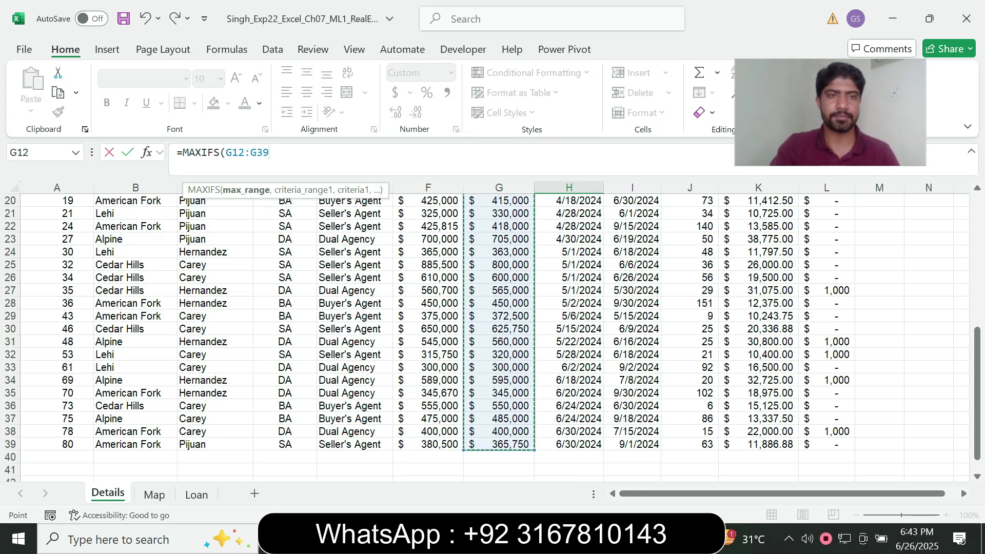
key("F4")
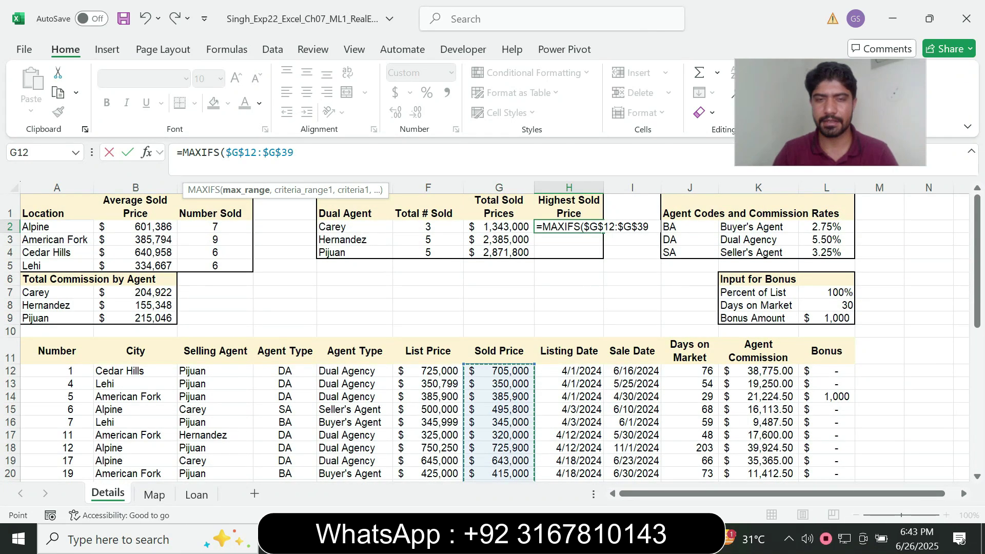
key("F4")
key("F4")
key("F4")
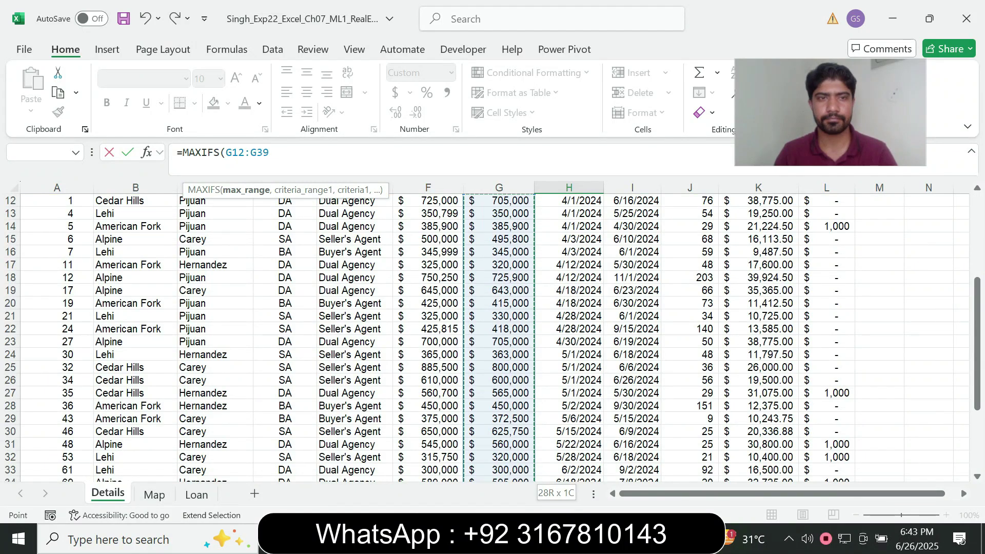
key("F4")
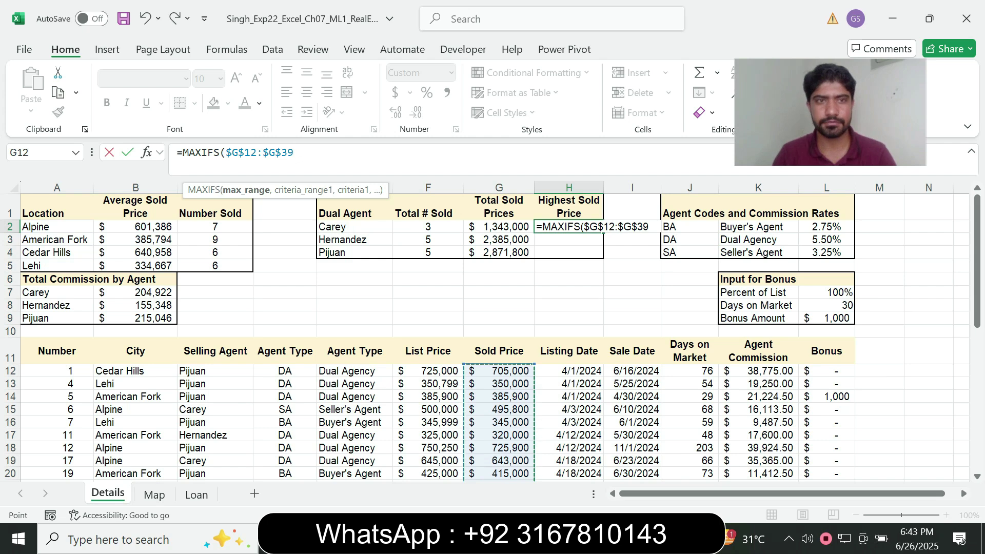
type(",")
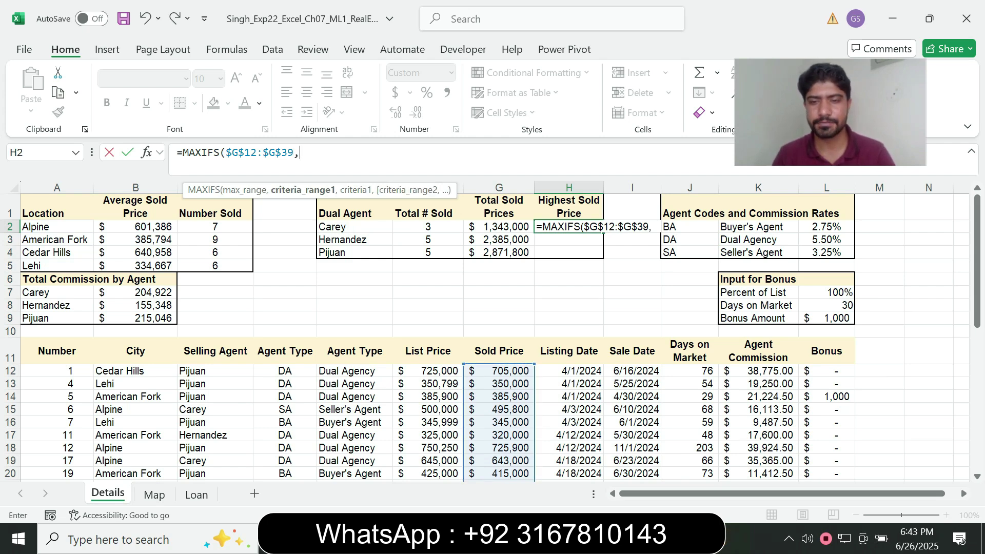
- Recheck Word's step 11, then add the Selling Agent range $C$12:$C$39 with criterion E2 to Excel's MAXIFS formula
key("alt+Tab")
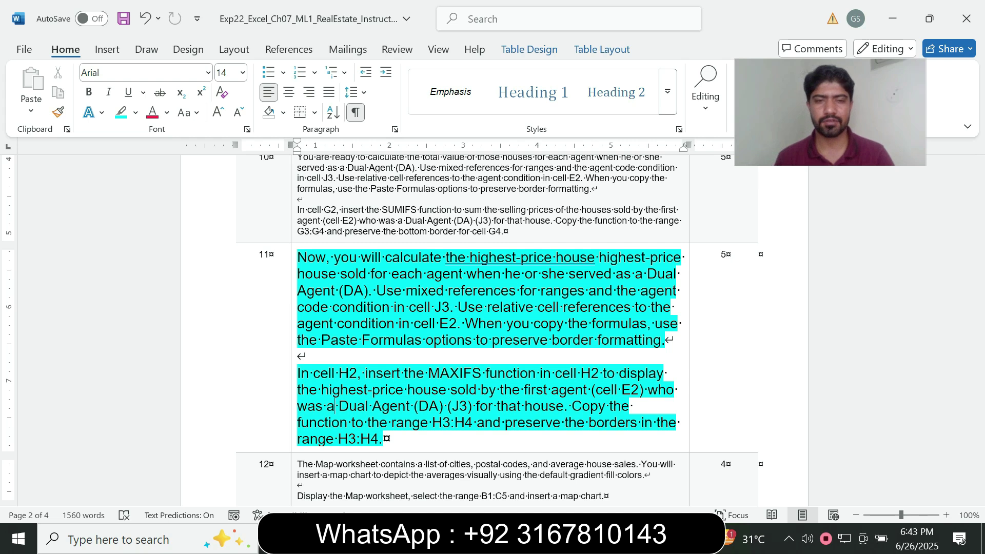
key("alt+Tab")
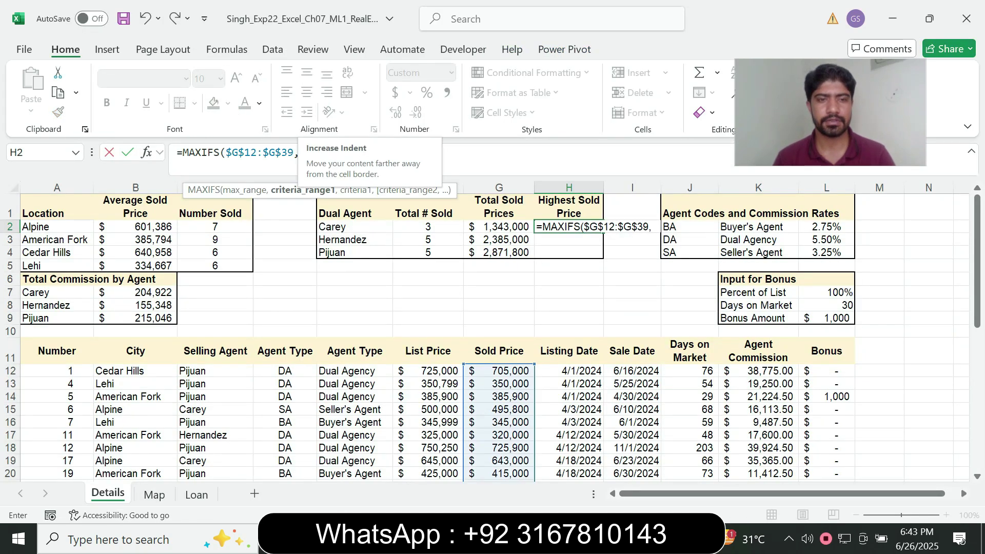
left_click(215, 370)
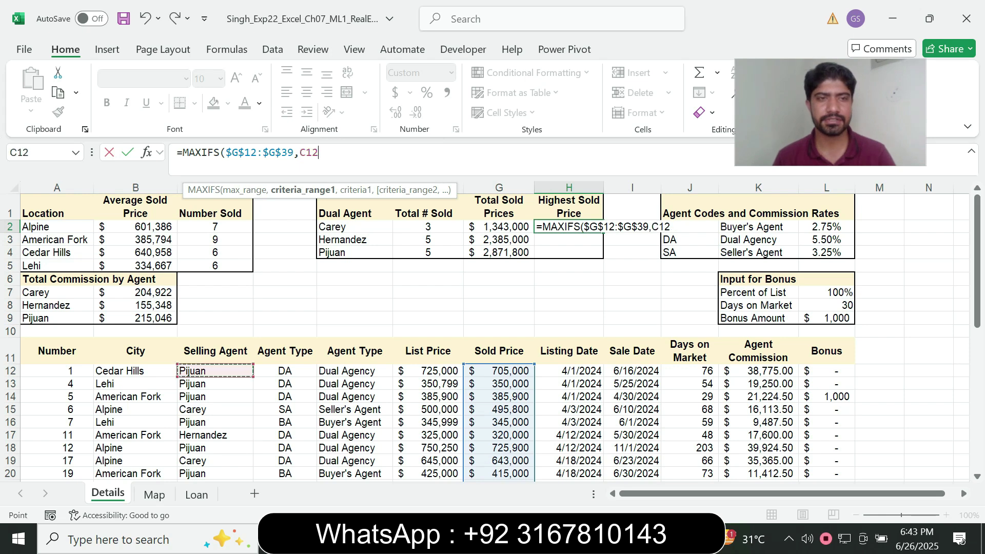
left_click_drag(215, 370, 216, 457)
key("F4")
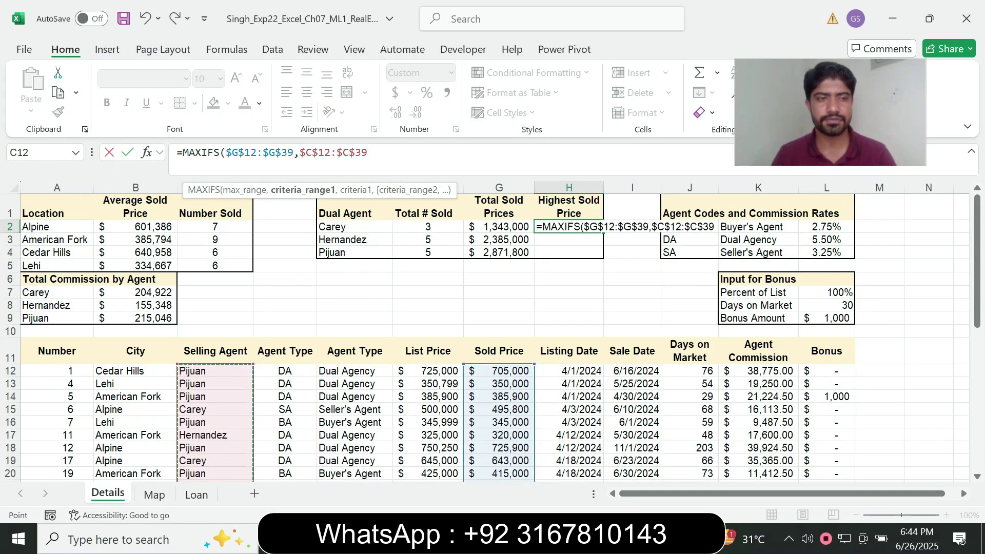
type(",")
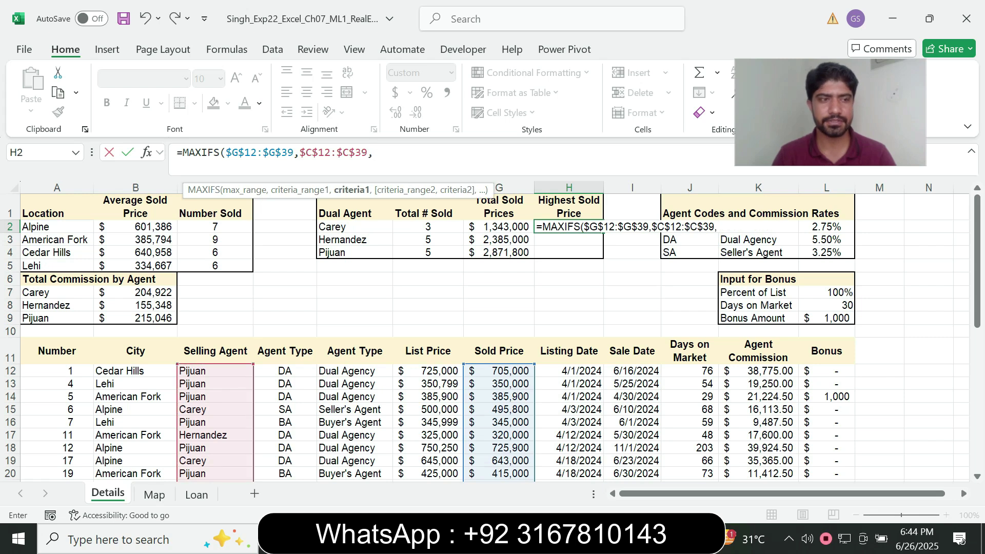
type("E2")
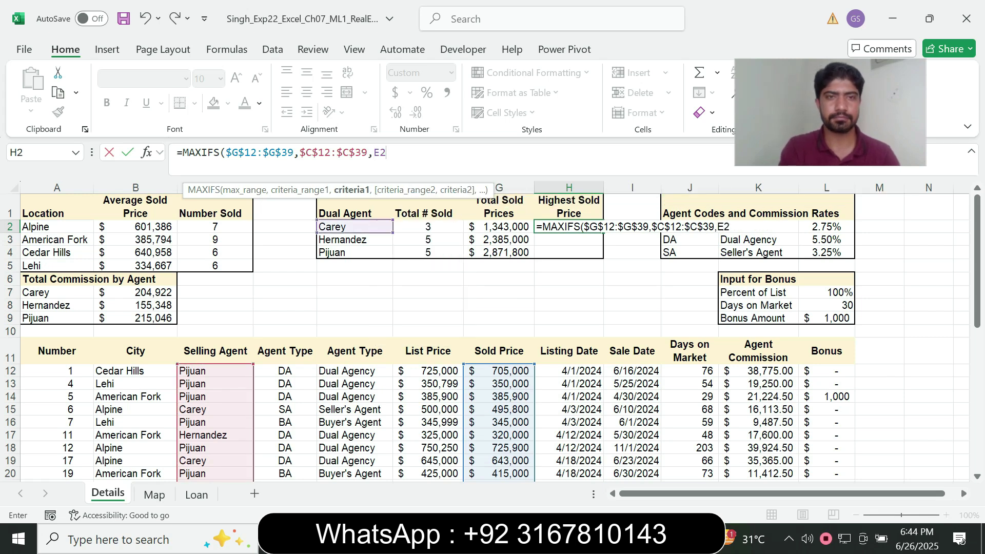
type(",")
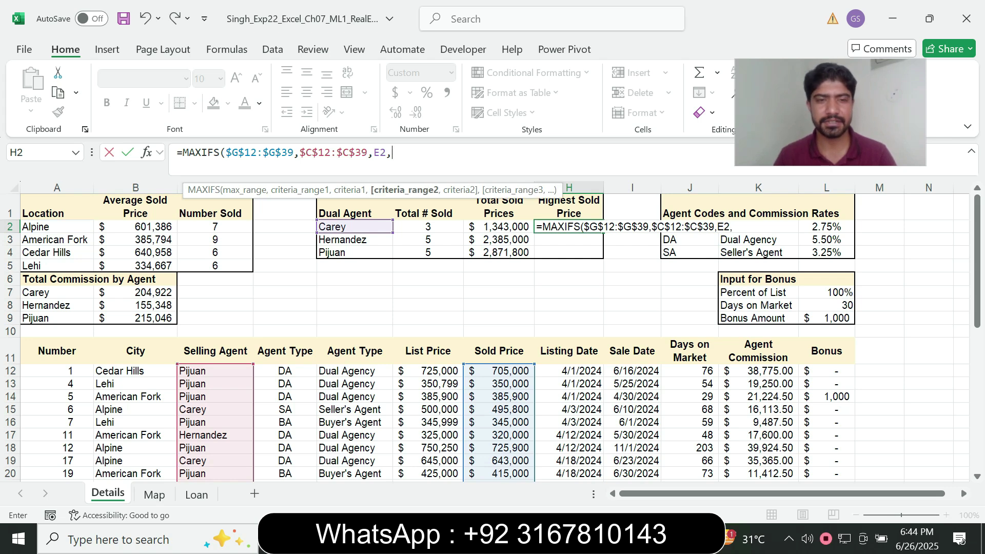
- Add the Agent Type range $D$12:$D$39 with criterion $J$3, rechecking Word's step 11 for the condition, and complete the MAXIFS formula in H2
left_click_drag(284, 371, 287, 423)
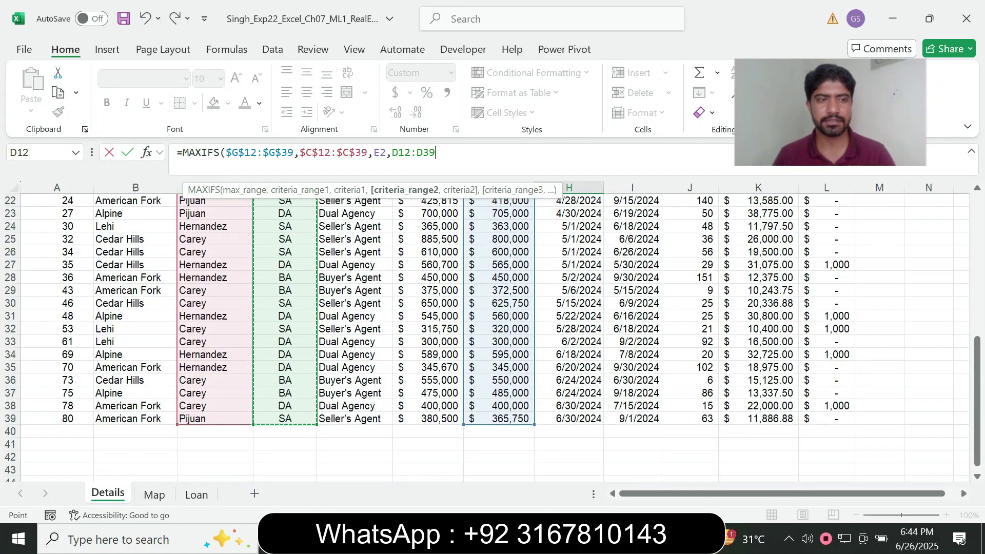
key("F4")
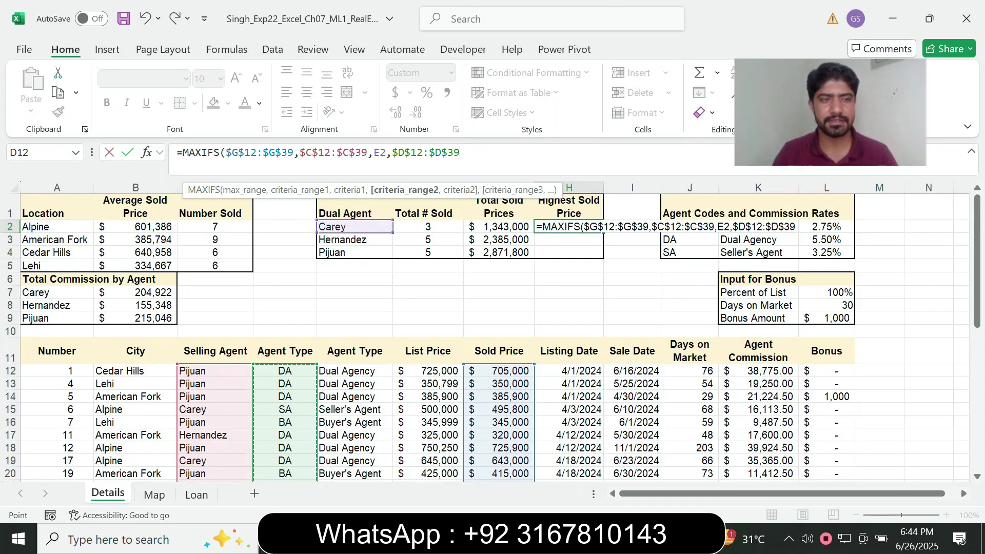
type(",")
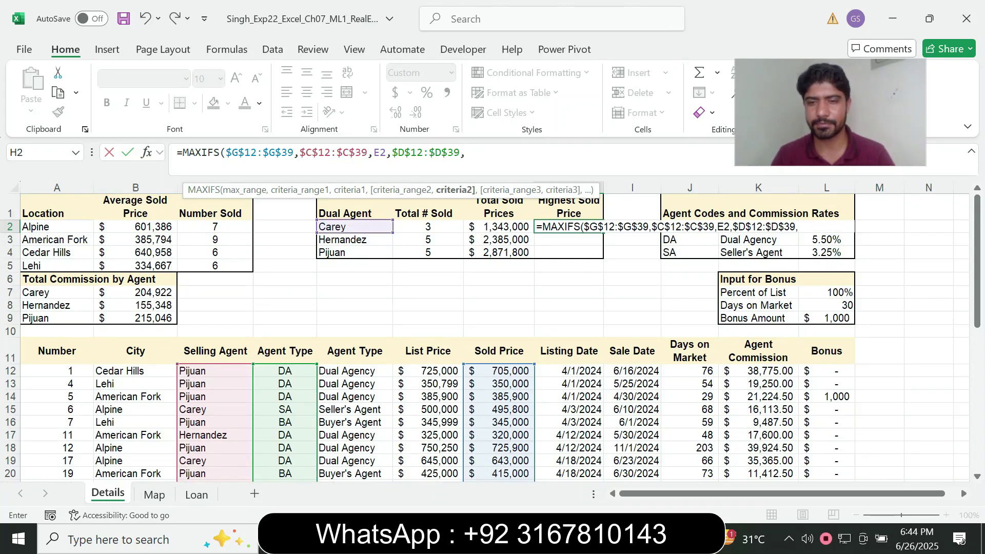
key("alt+Tab")
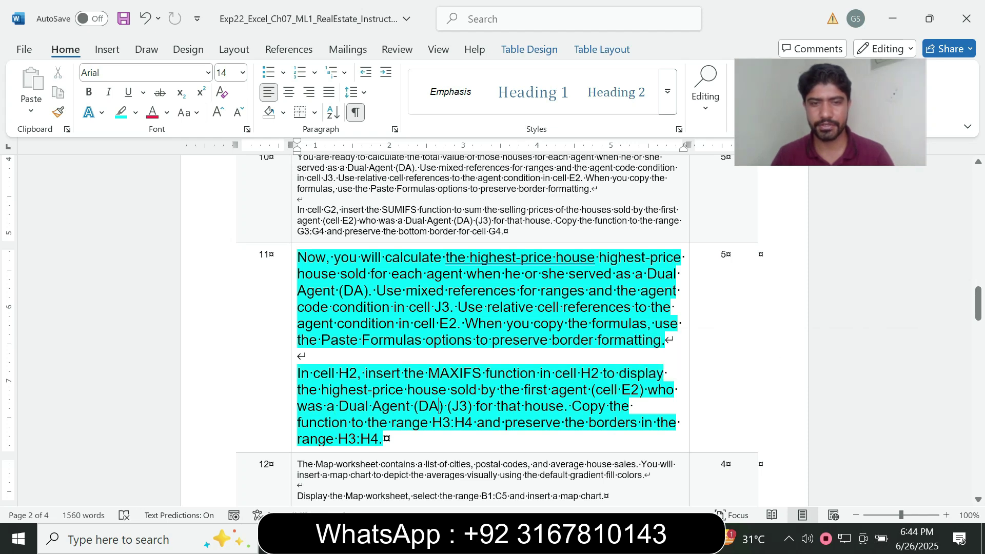
key("alt+Tab")
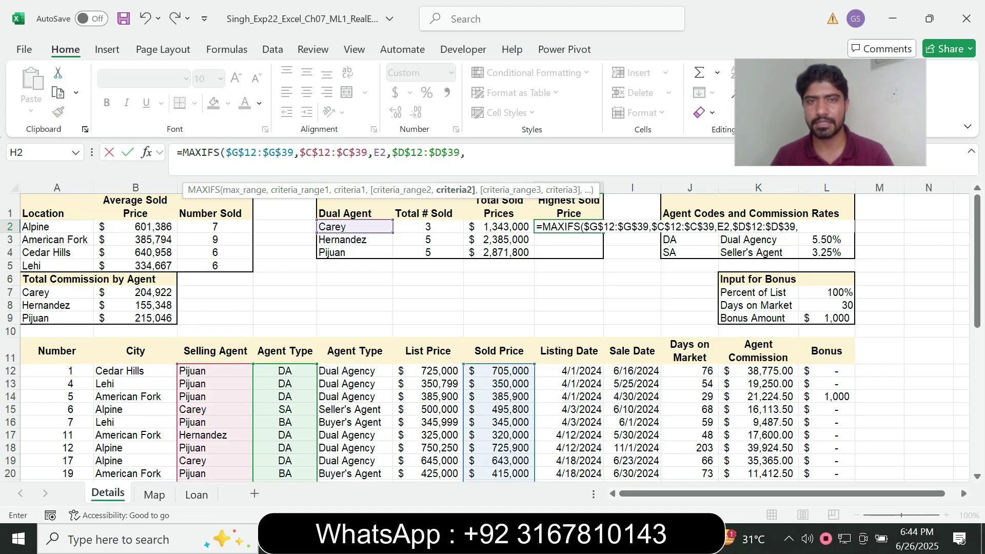
left_click(690, 239)
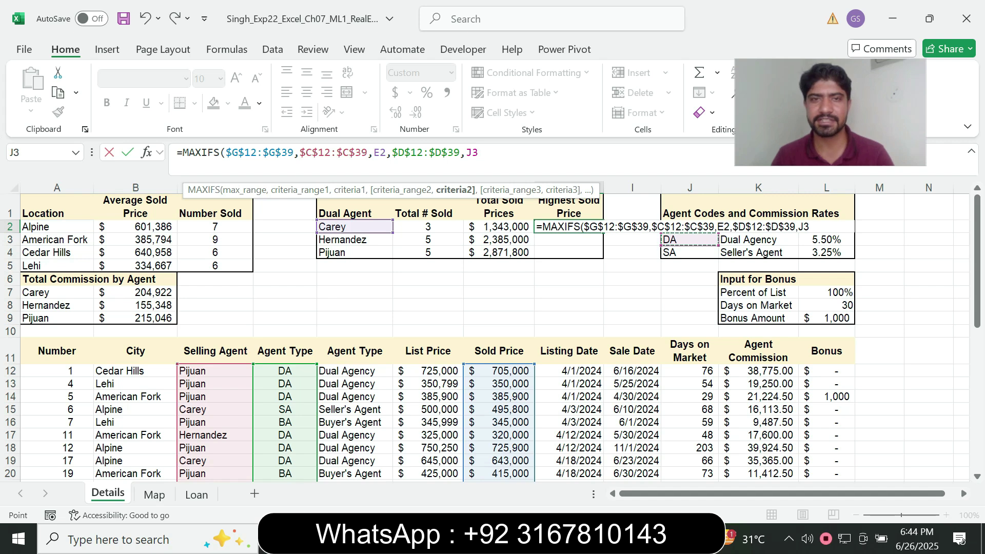
key("F4")
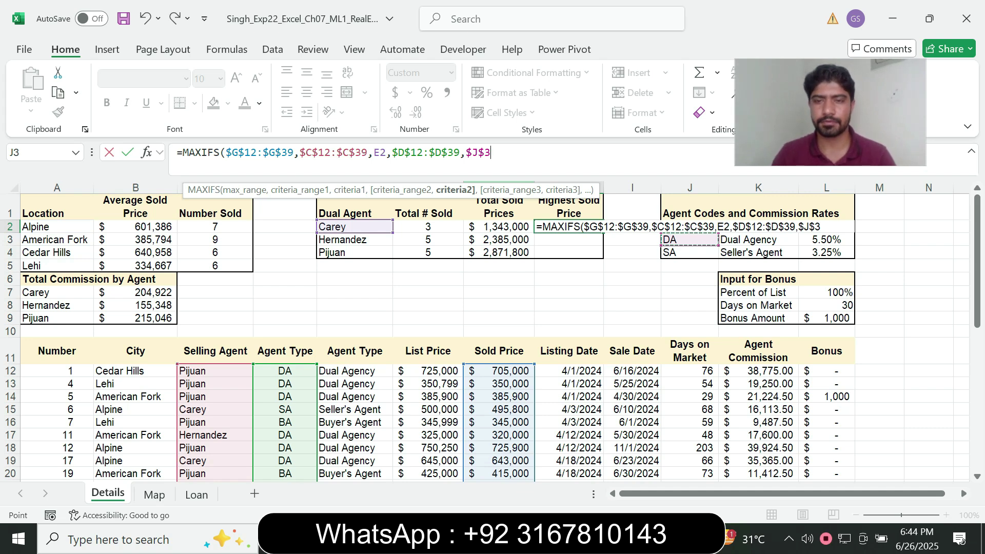
type(")")
key("Return")
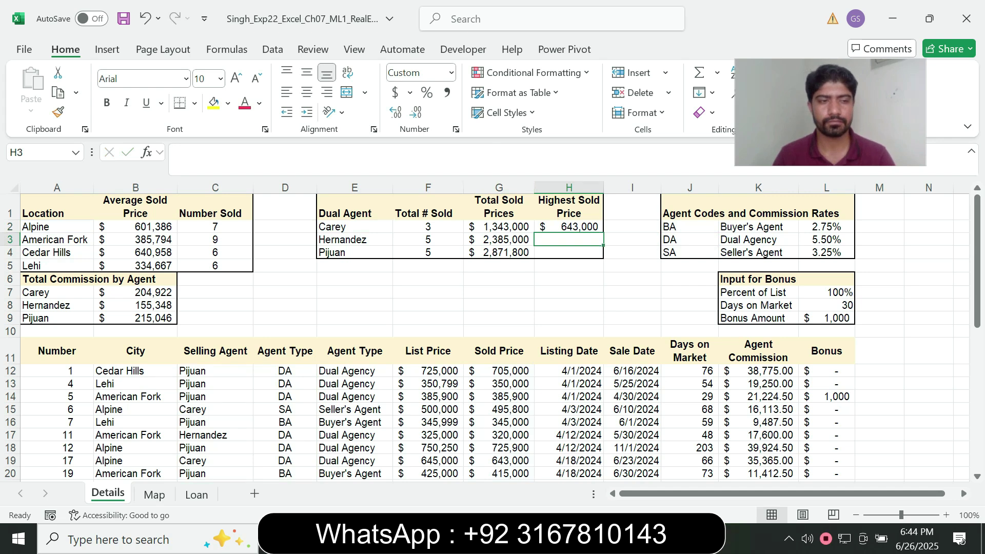
- Recheck the copy instruction in Word's step 11, then copy Excel's H2 formula to H3:H4 without formatting
key("Up")
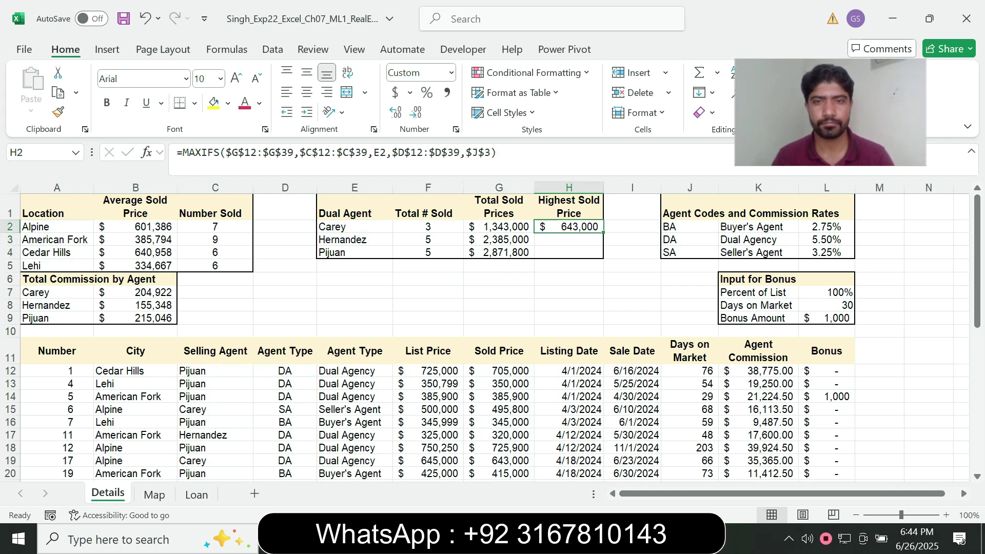
key("alt+Tab")
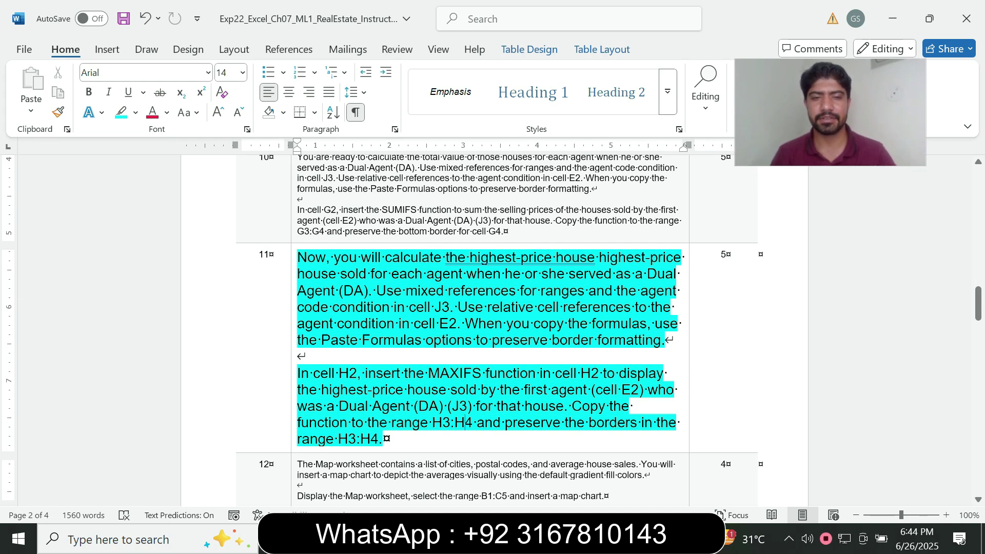
left_click(624, 539)
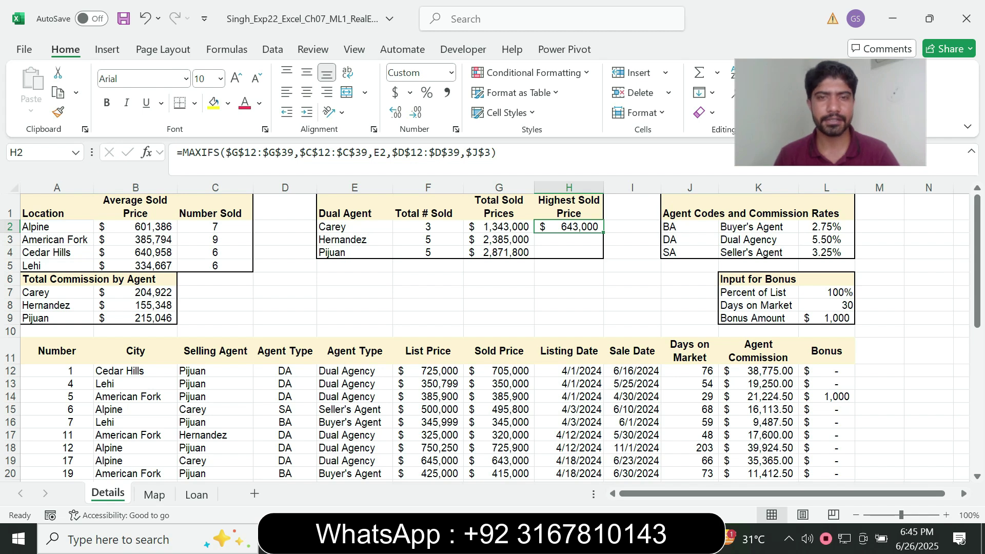
left_click_drag(603, 232, 603, 259)
left_click(614, 268)
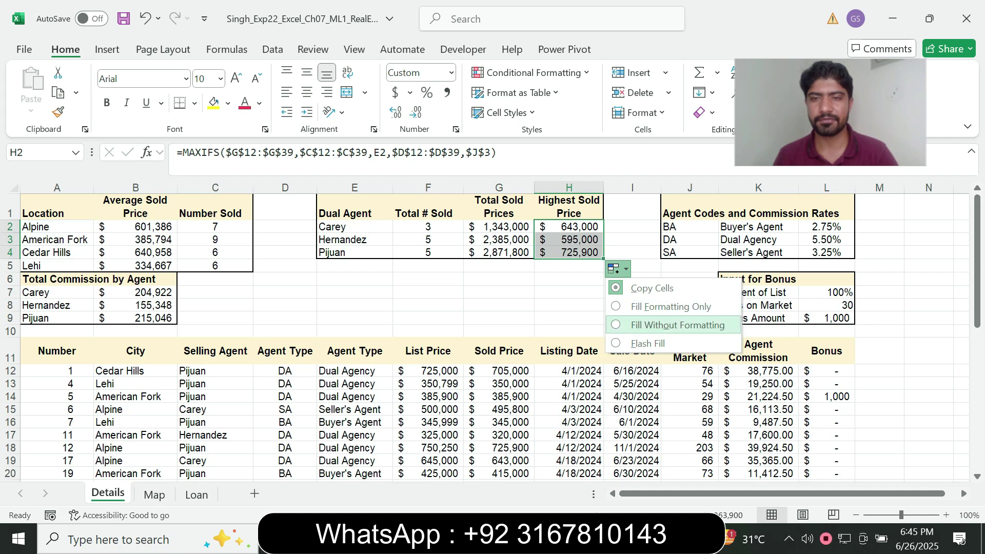
left_click(677, 325)
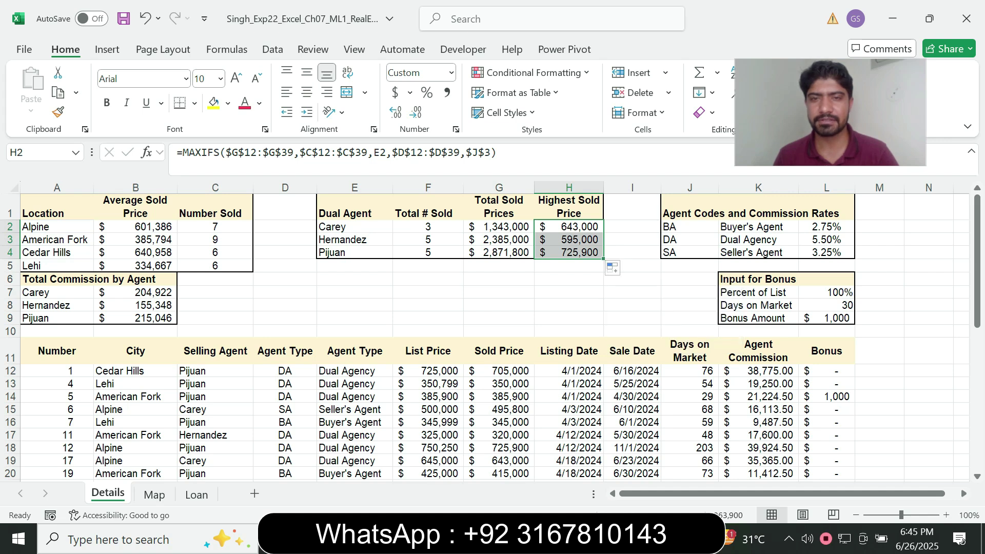
left_click(568, 293)
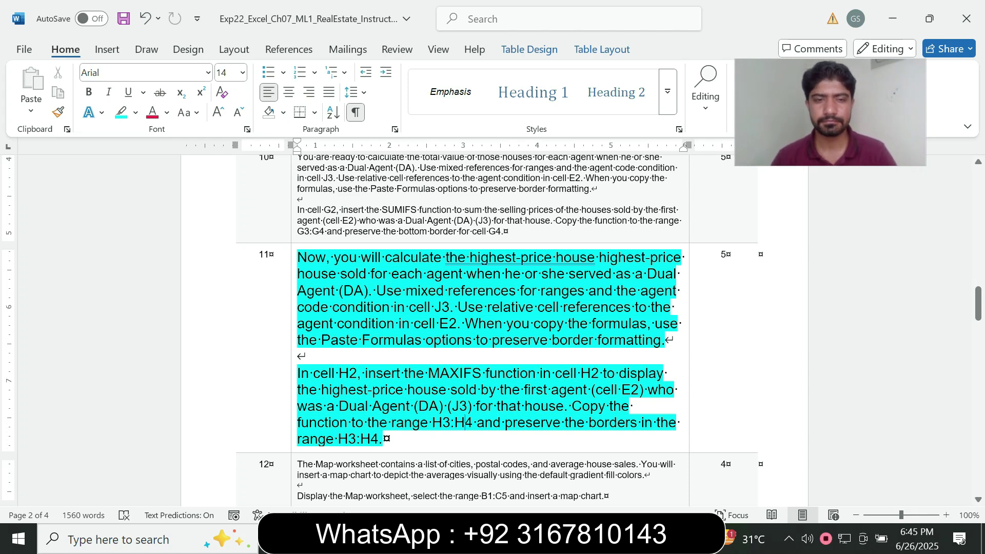
- Reset Word's step 11 instruction text to 9 pt and remove its highlight
left_click(294, 423)
left_click(381, 377)
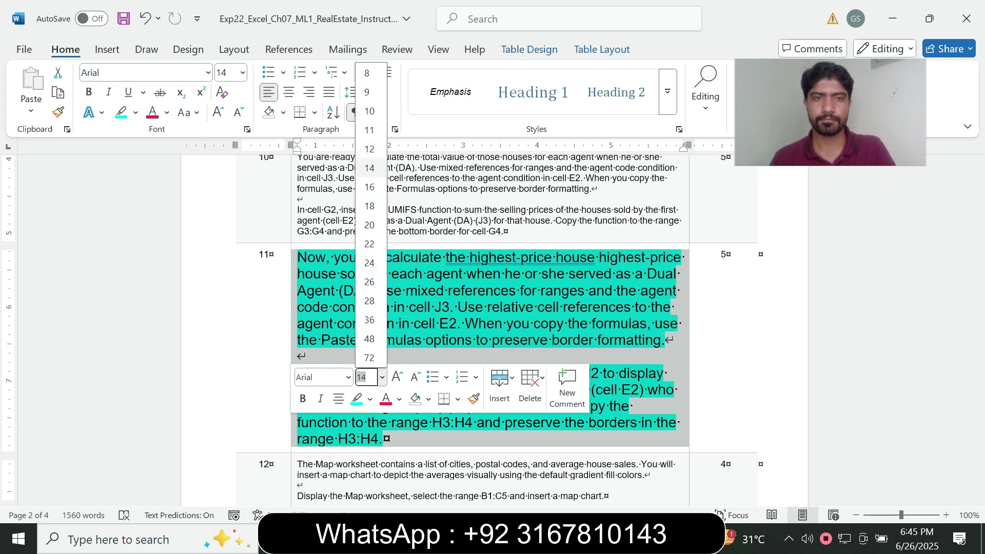
left_click(370, 92)
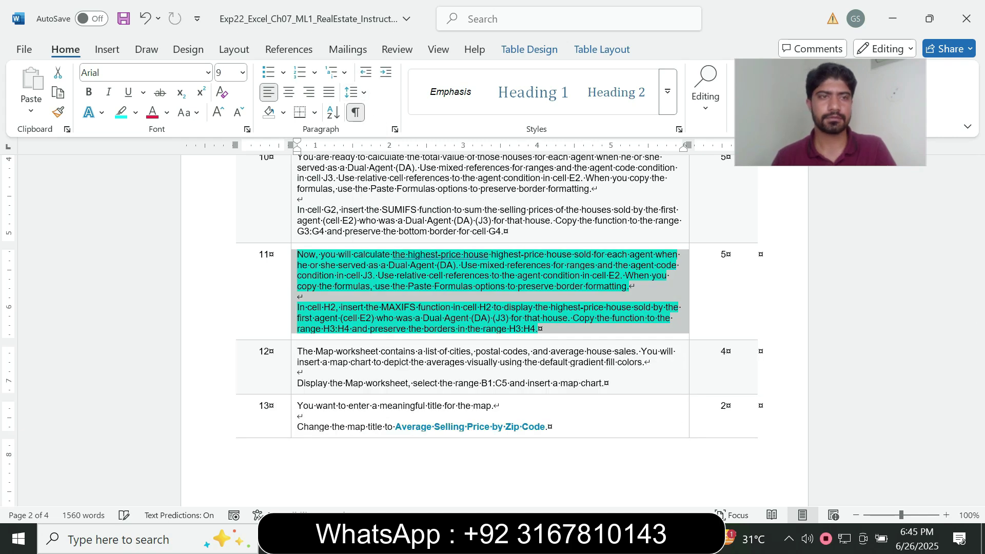
left_click(135, 112)
left_click(159, 237)
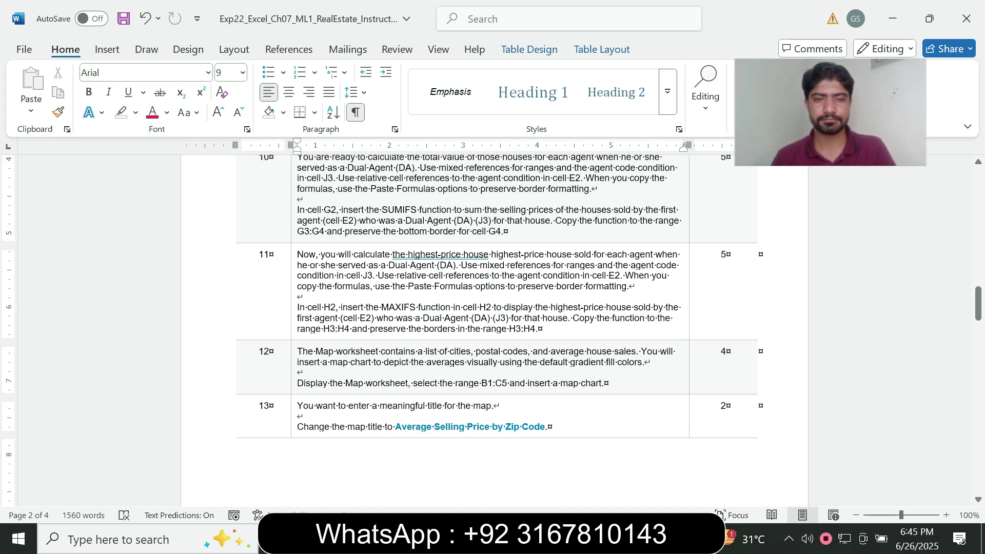
- Enlarge Word's step 12 instruction text to 16 pt and highlight it in turquoise
left_click(293, 382)
left_click(387, 338)
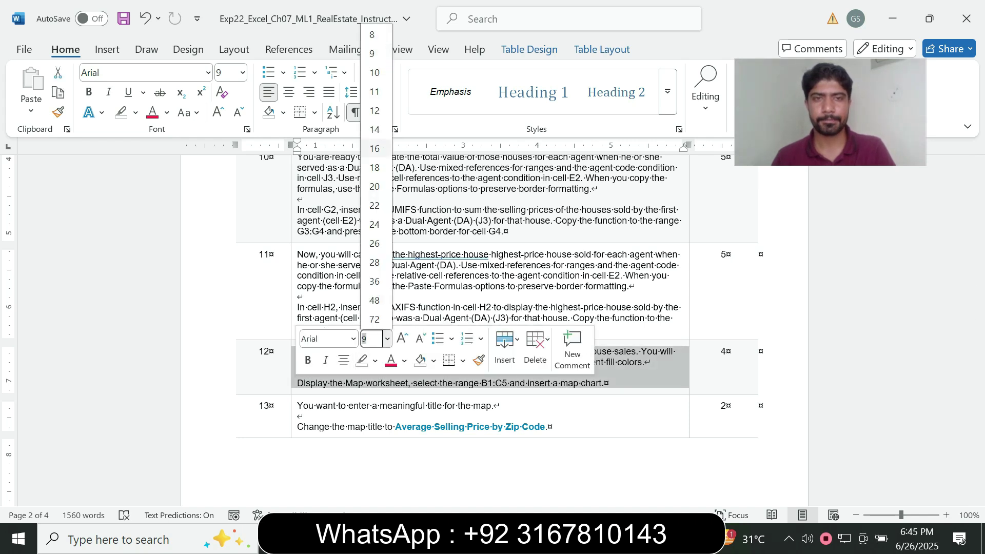
left_click(374, 148)
left_click(135, 113)
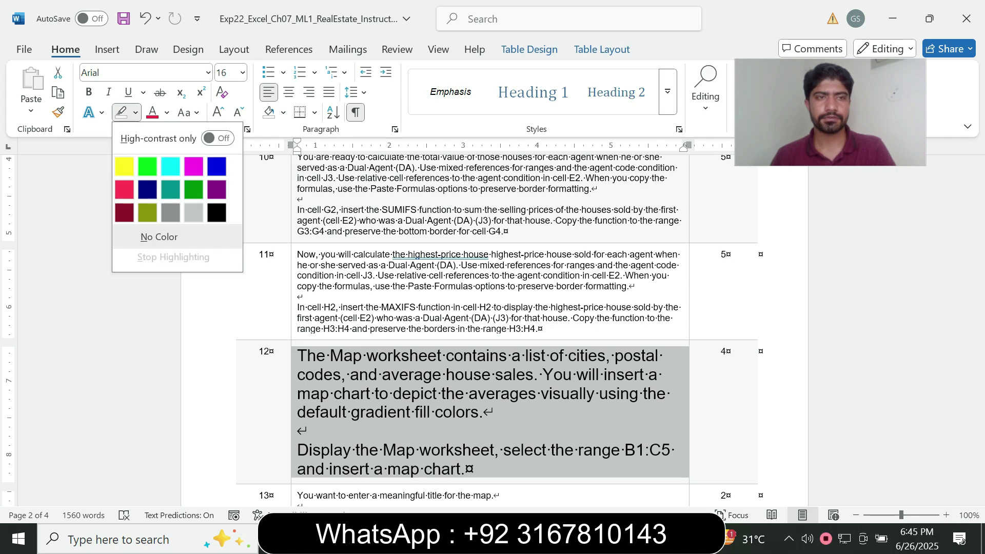
left_click(171, 165)
left_click_drag(977, 303, 978, 316)
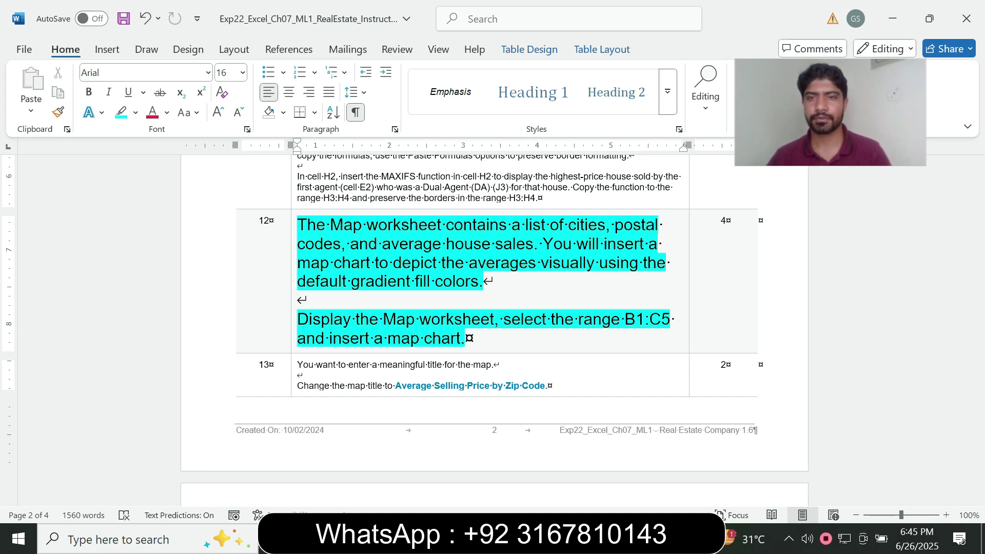
- Reread the range instruction in Word's step 12, then select B1:C5 on Excel's Map worksheet
left_click_drag(625, 319, 674, 319)
left_click_drag(301, 319, 378, 319)
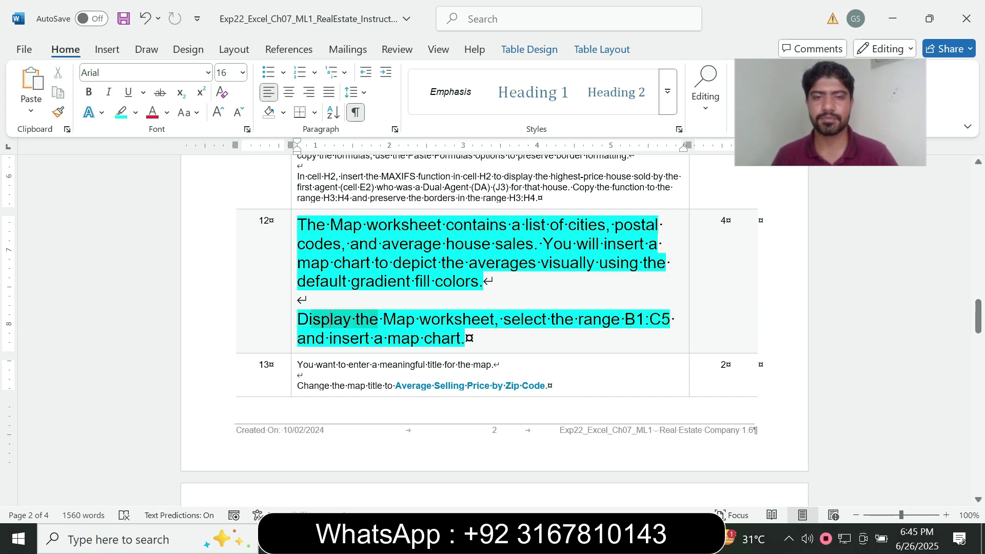
key("alt+Tab")
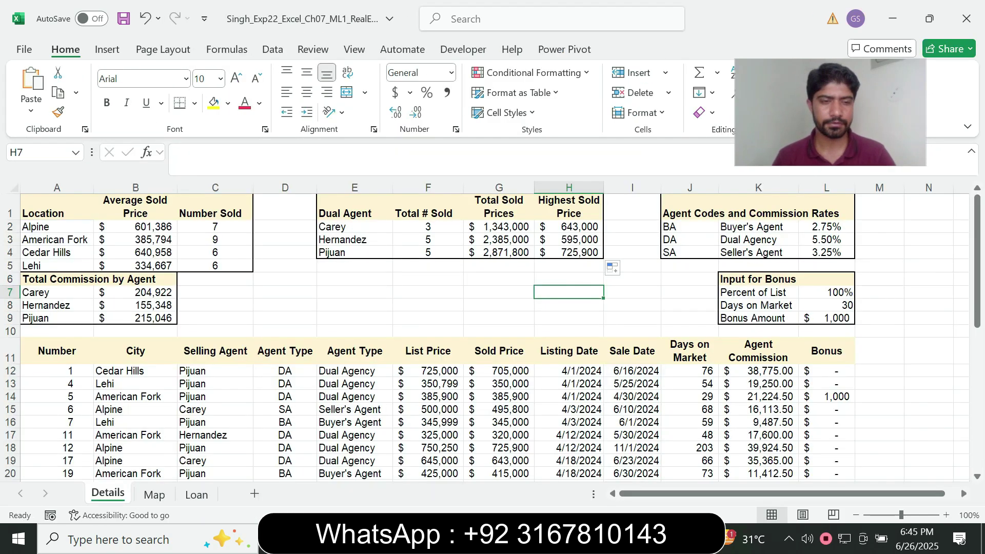
key("ctrl+Page_Down")
left_click(43, 153)
type("B1:C5")
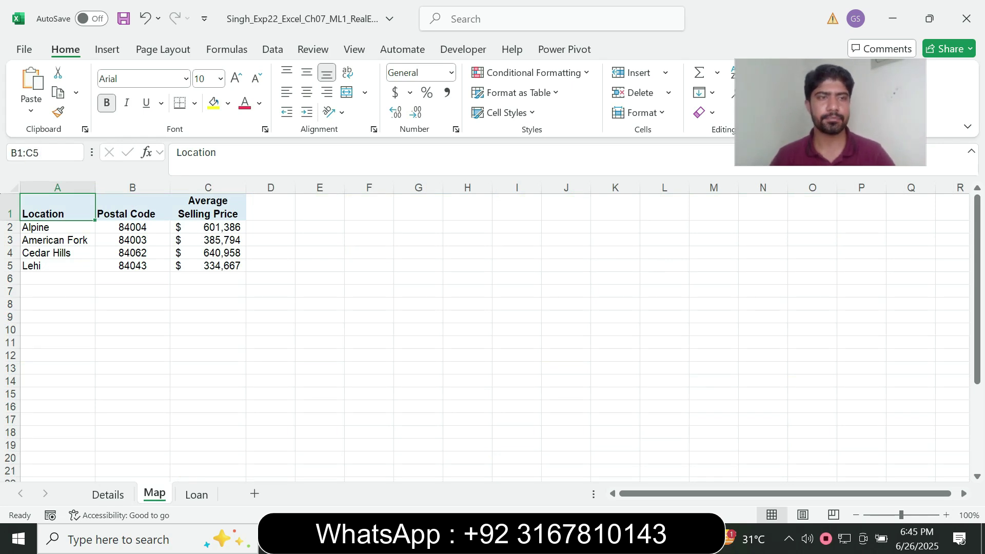
key("Return")
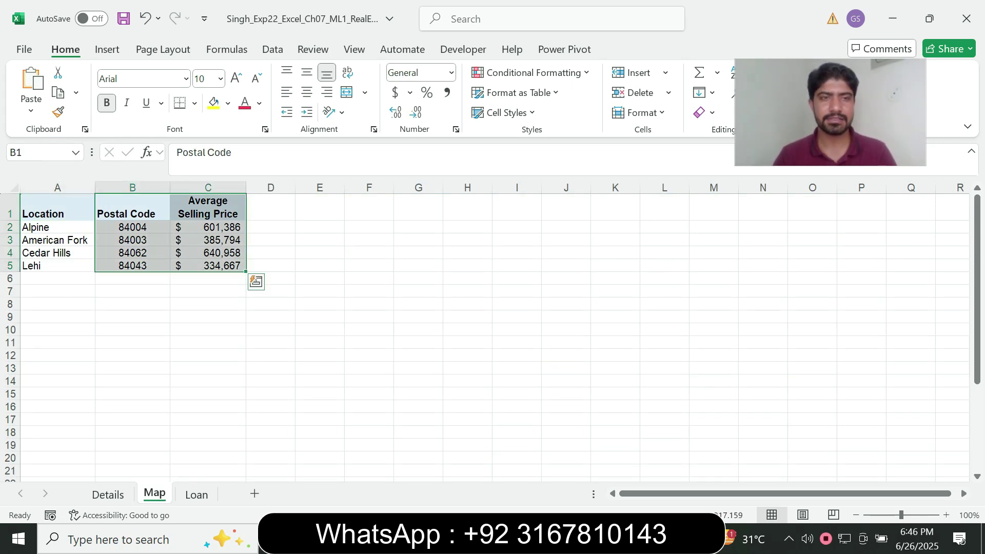
- Recheck Word's step 12, then insert a filled map chart from the selected range B1:C5 in Excel
key("alt+Tab")
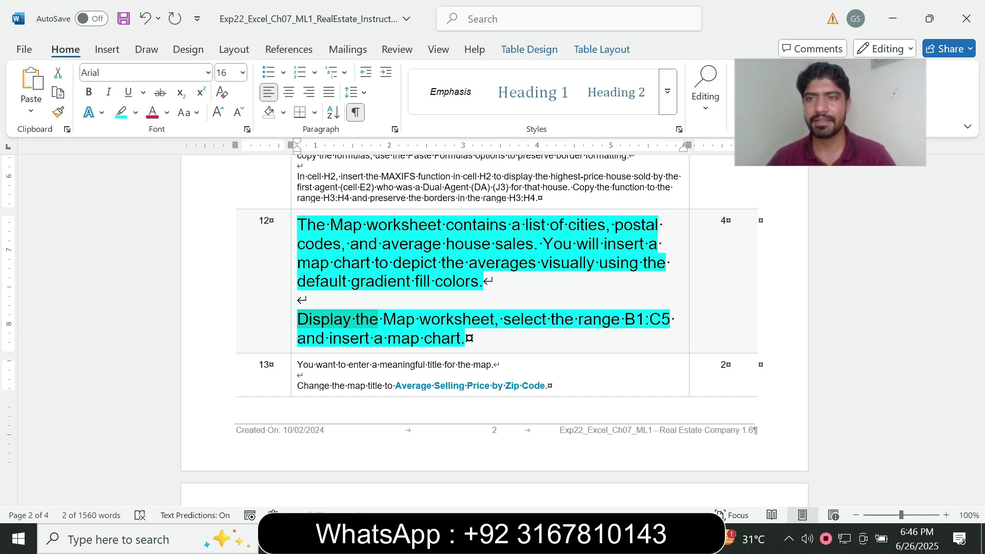
key("alt+Tab")
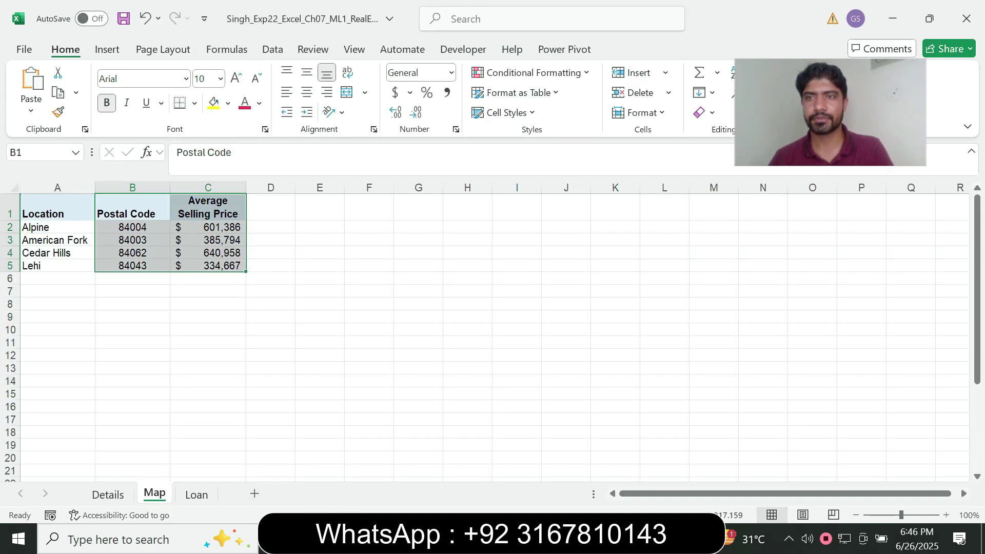
left_click(107, 49)
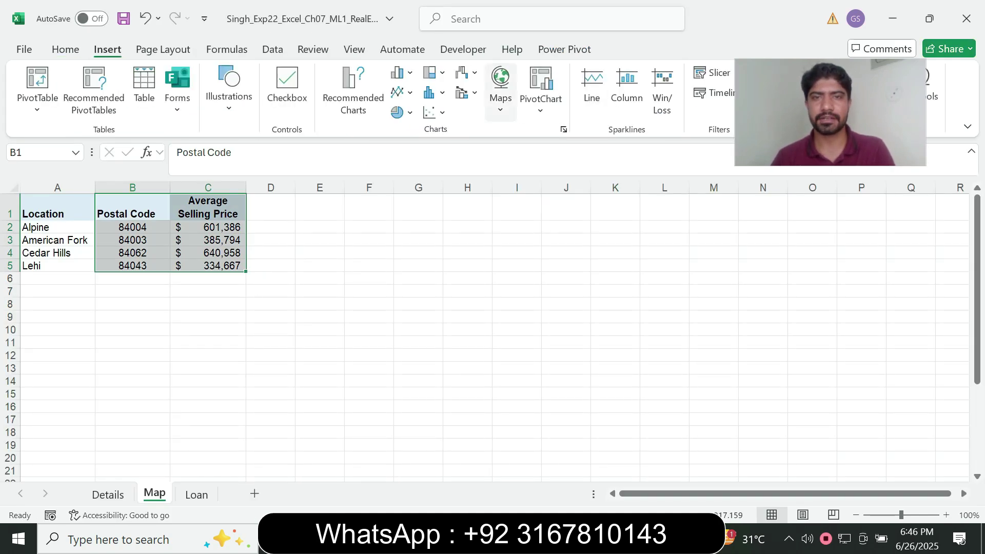
left_click(500, 90)
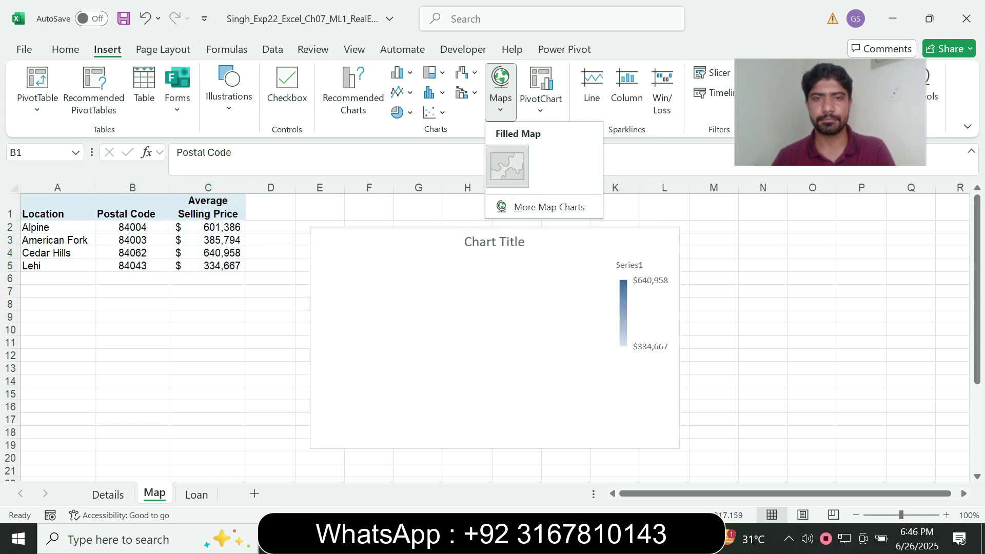
left_click(506, 166)
- Recheck the map chart instruction in Word's step 12, then reset its text to 9 pt without highlight
key("alt+Tab")
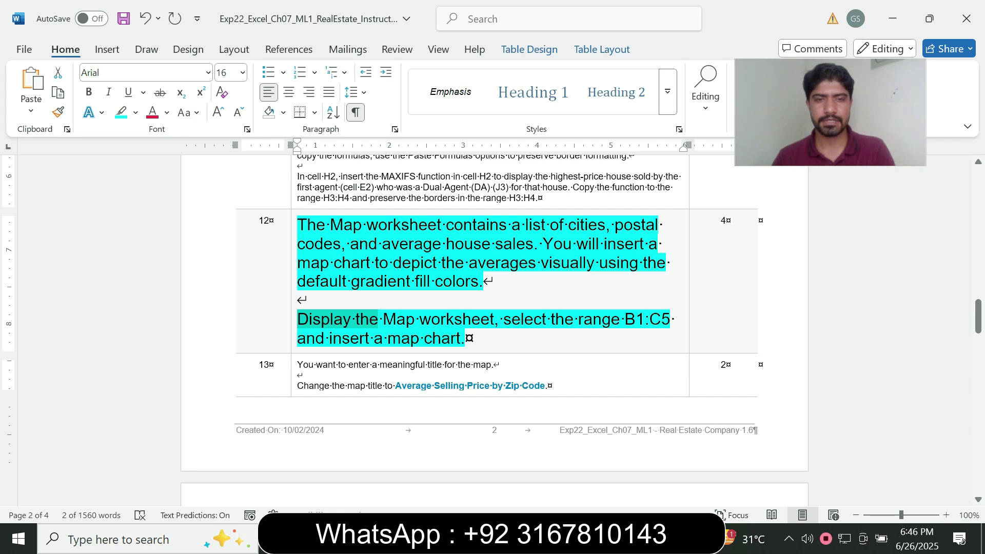
left_click_drag(378, 319, 464, 338)
left_click(494, 364)
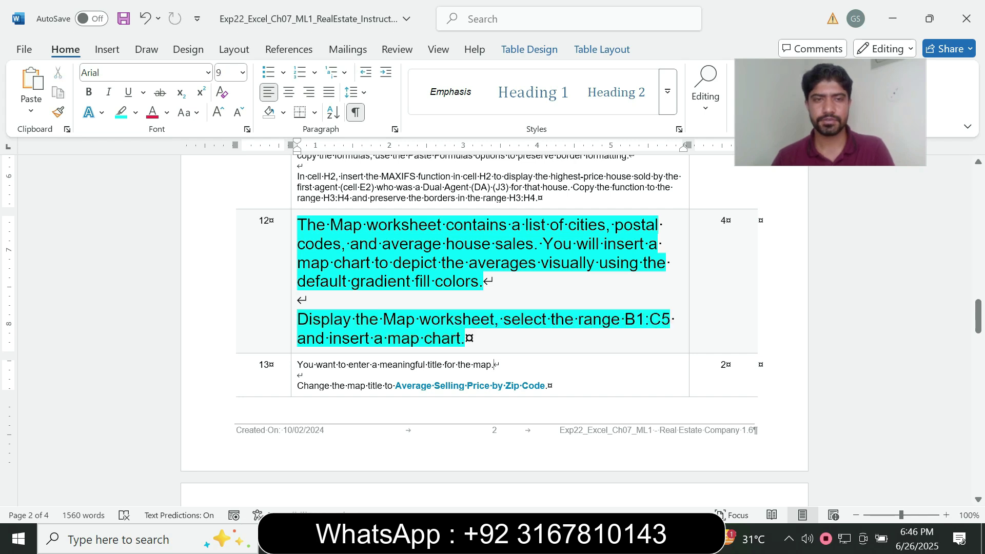
triple_click(495, 289)
left_click(387, 293)
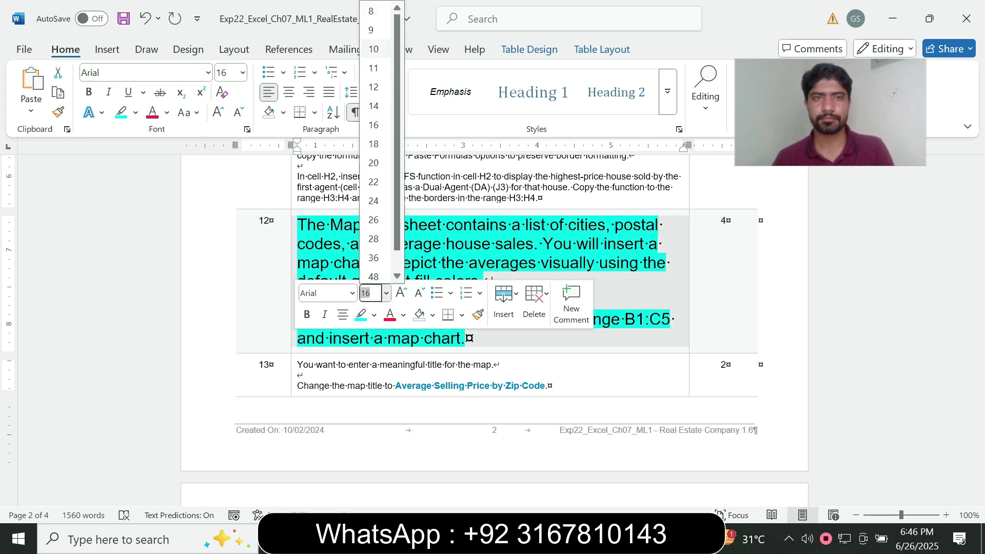
left_click(371, 29)
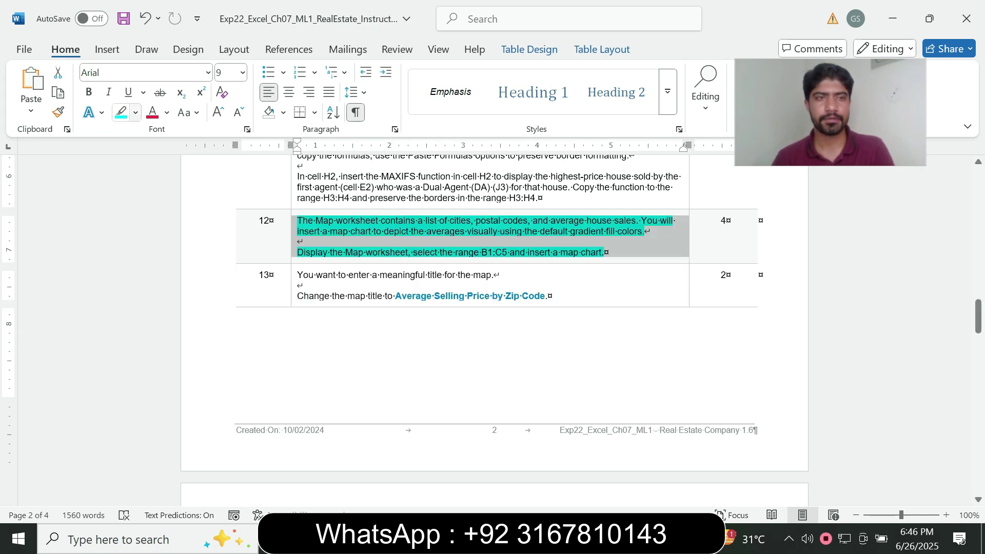
left_click(135, 112)
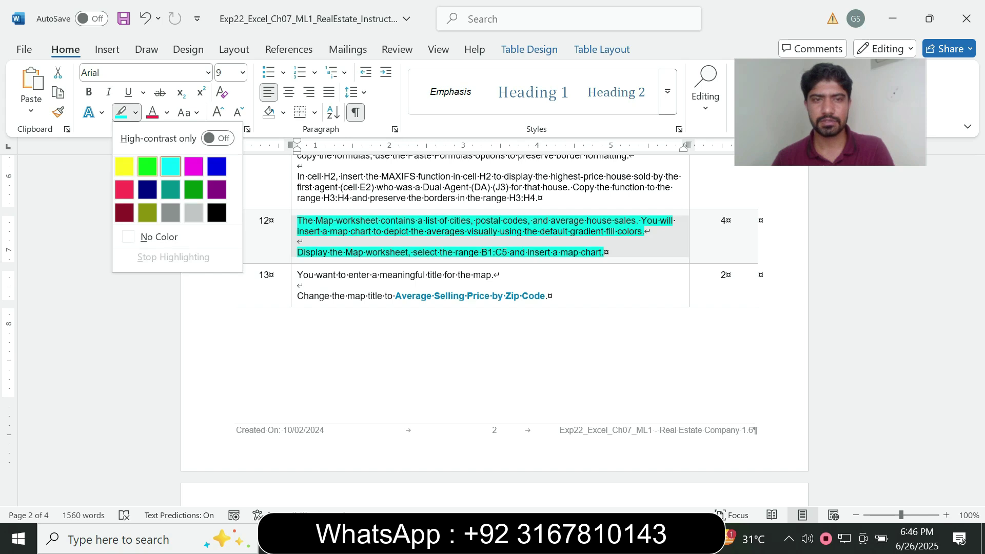
left_click(159, 236)
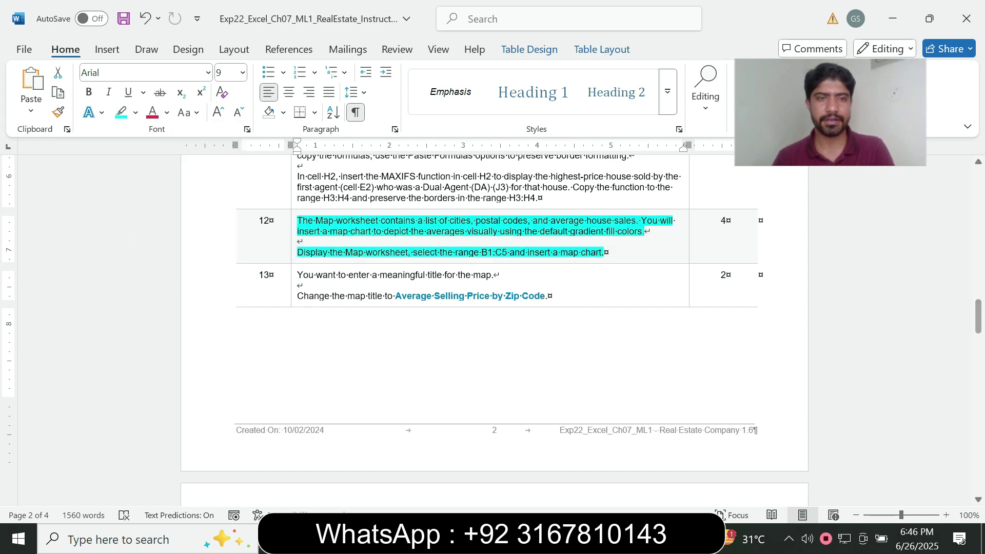
- Enlarge Word's step 13 instruction text to 14 pt and highlight it in turquoise
right_click(329, 285)
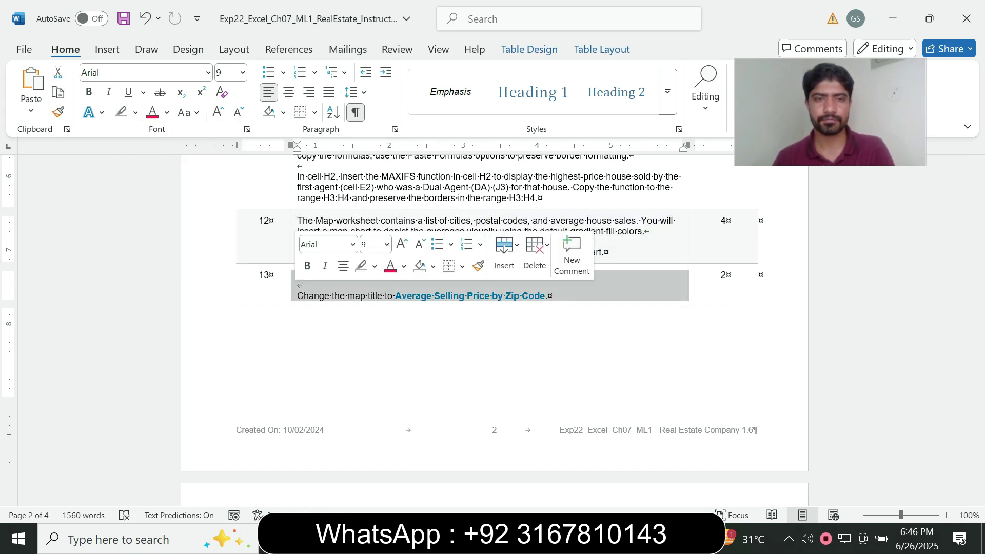
left_click(386, 244)
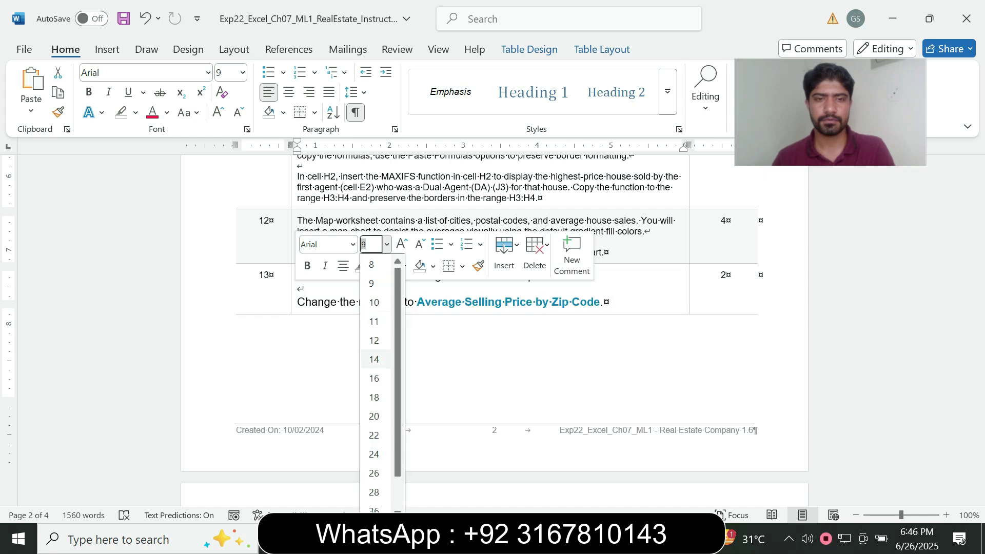
left_click(374, 359)
left_click(375, 266)
left_click(412, 320)
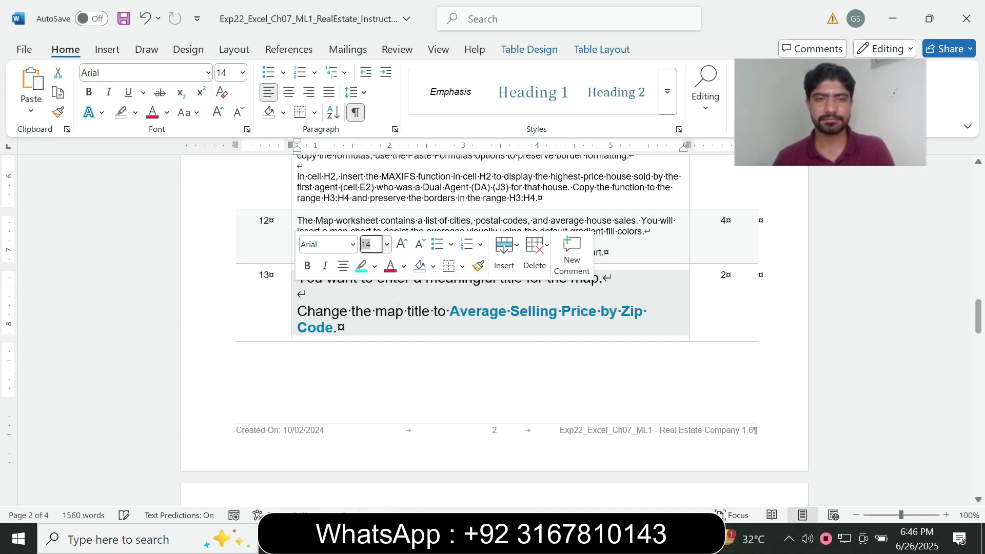
- Copy the map title text "Average Selling Price by Zip Code" from Word's step 13
scroll(493, 308, "down", 15)
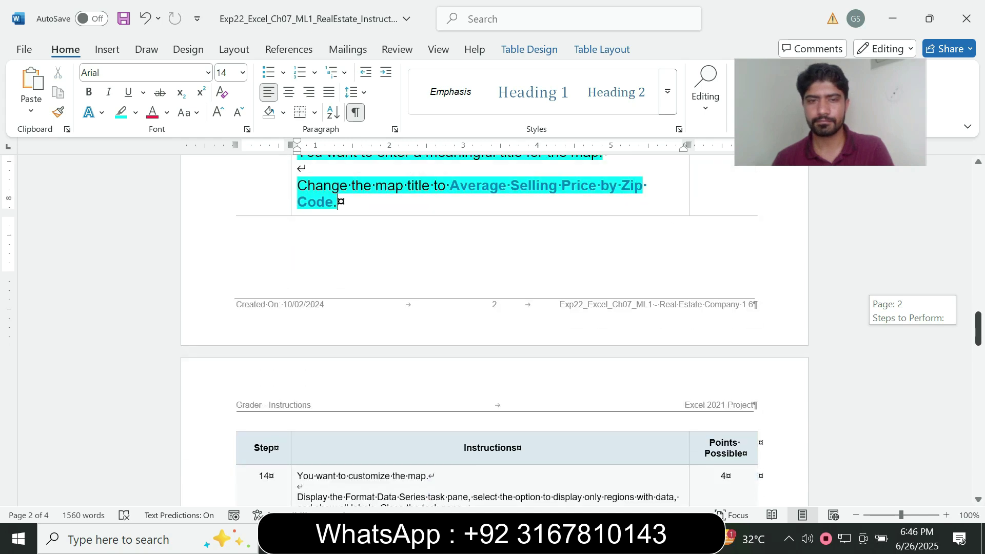
scroll(492, 308, "down", 3)
scroll(492, 308, "up", 16)
left_click_drag(978, 317, 978, 318)
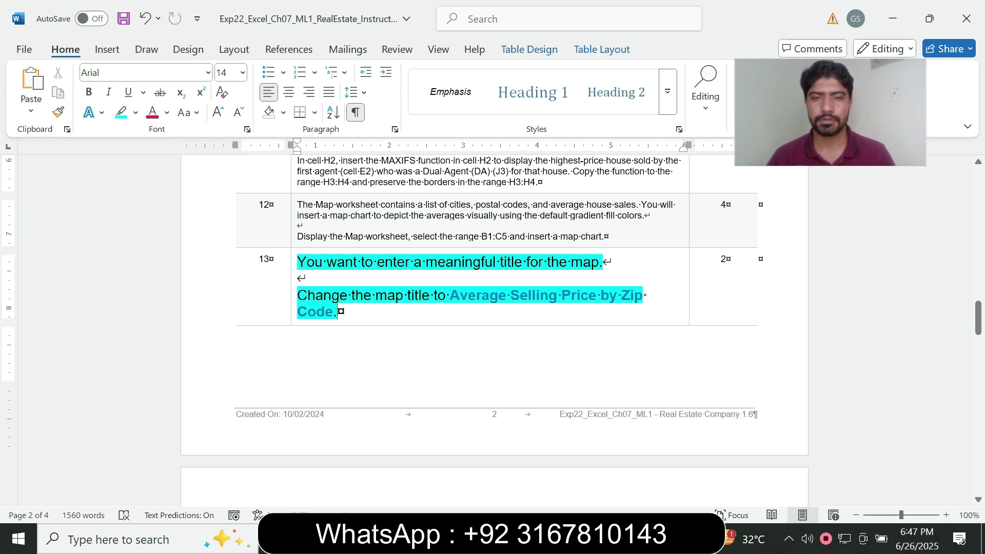
key("ctrl+shift+Left")
key("ctrl+shift+Left")
key("ctrl+shift+Left")
key("ctrl+shift+Left")
key("ctrl+shift+Left")
key("ctrl+shift+Left")
key("ctrl+shift+Left")
key("ctrl+c")
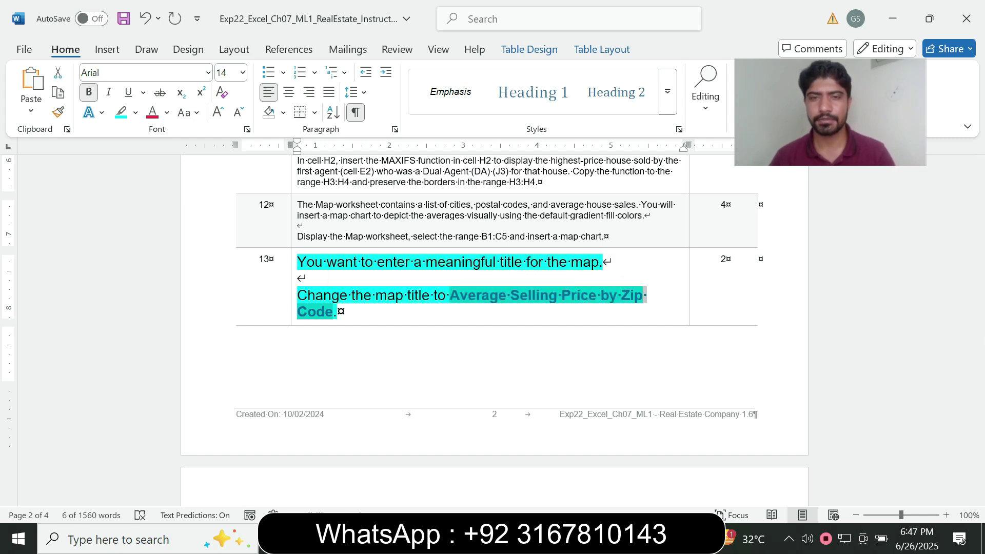
- Replace the title of Excel's map chart with the copied "Average Selling Price by Zip Code", without the source formatting
key("alt+Tab")
left_click(506, 241)
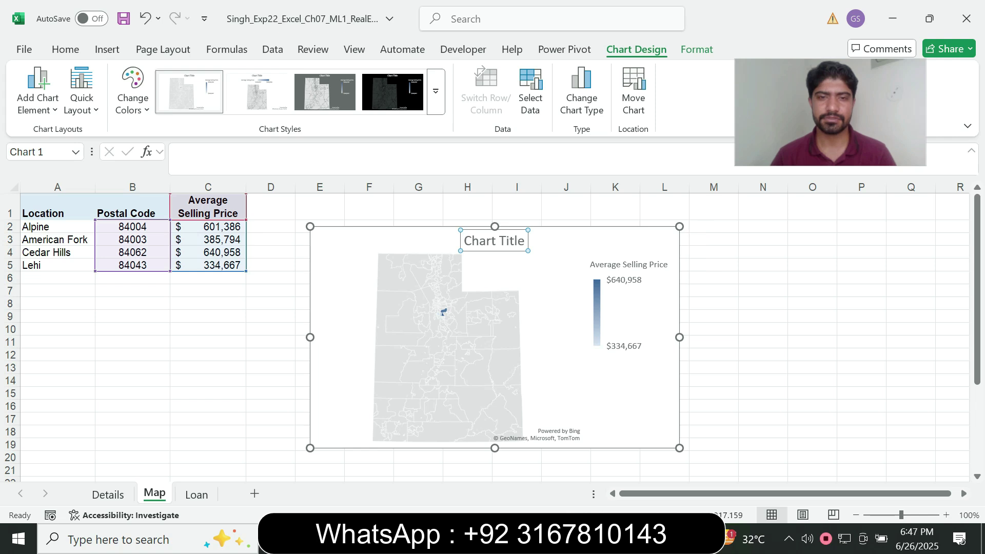
key("ctrl+a")
key("ctrl+v")
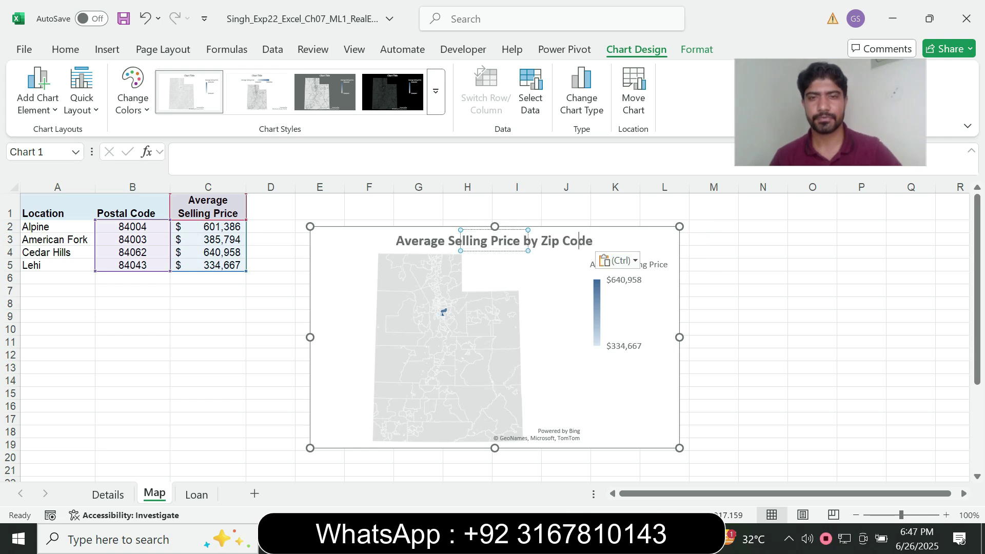
key("ctrl")
key("Escape")
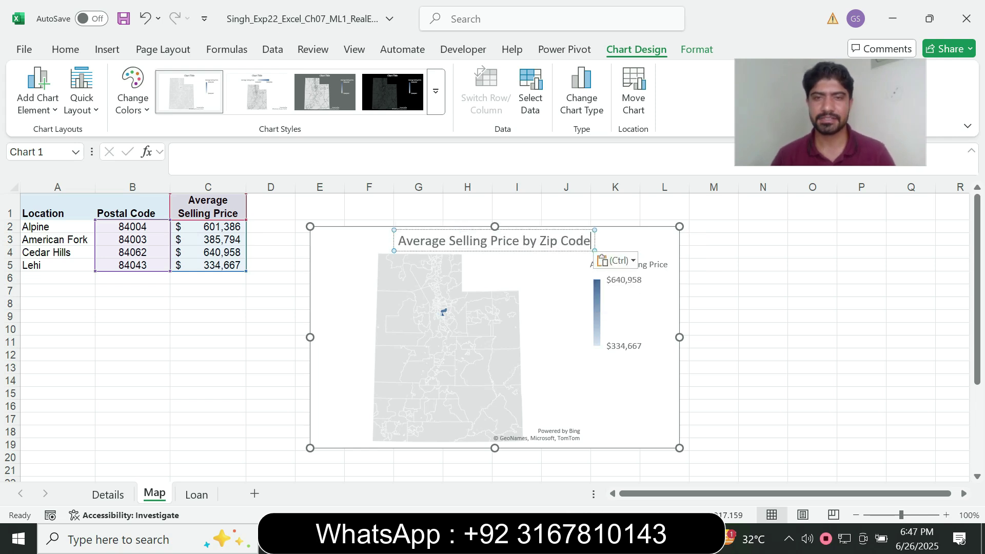
key("Escape")
key("Escape")
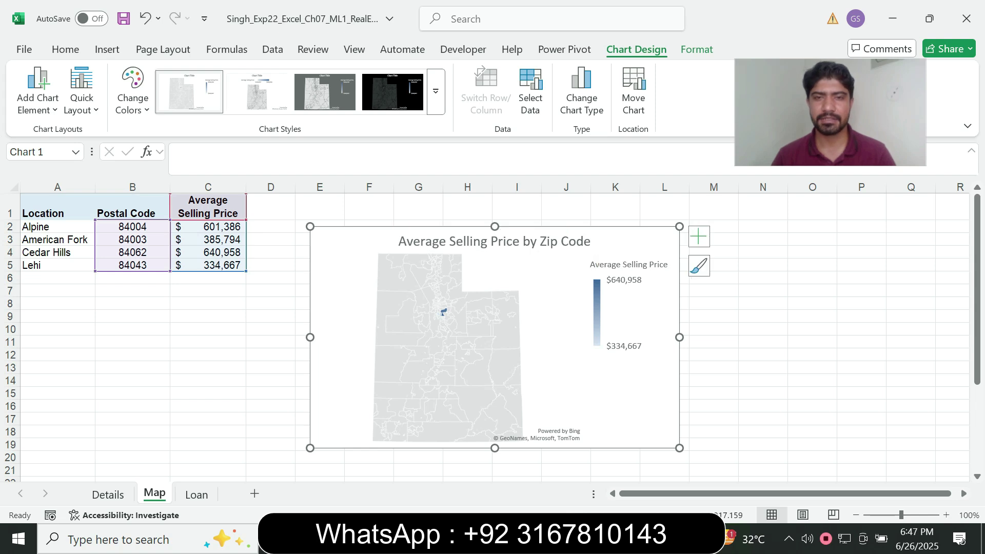
- Switch to the Word instructions and reset the step 13 text to 9 pt without highlight
key("alt+Tab")
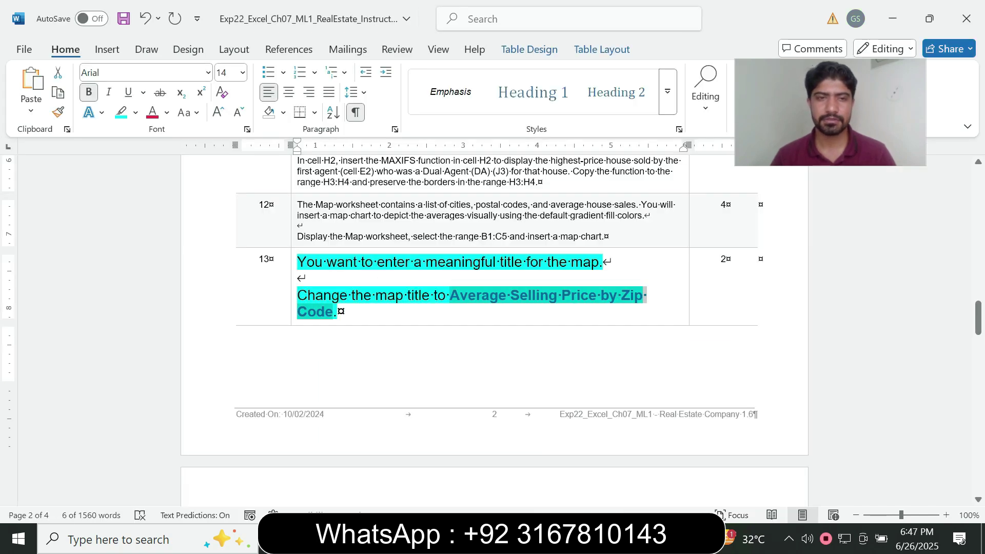
left_click_drag(978, 318, 977, 344)
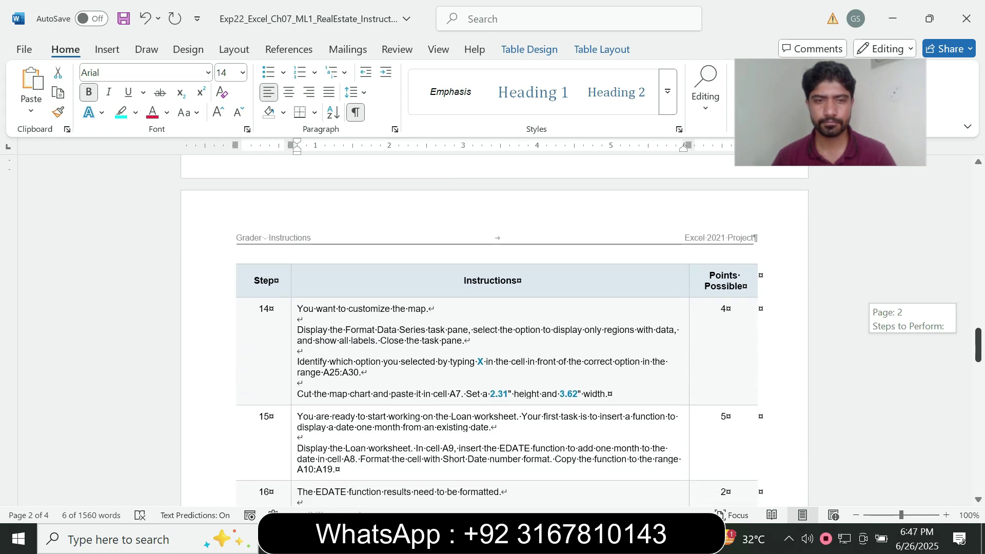
left_click_drag(978, 344, 978, 342)
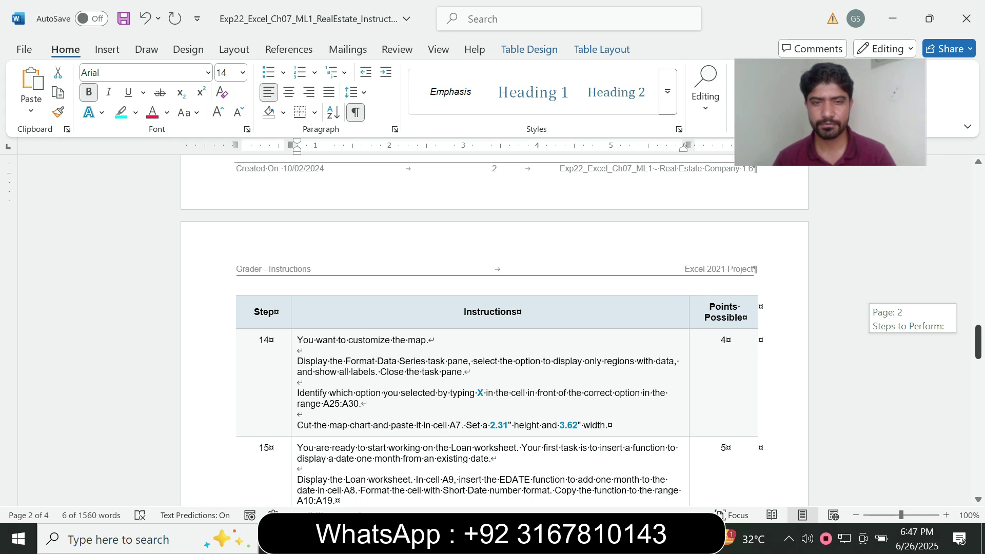
left_click_drag(977, 341, 977, 327)
left_click_drag(978, 317, 978, 315)
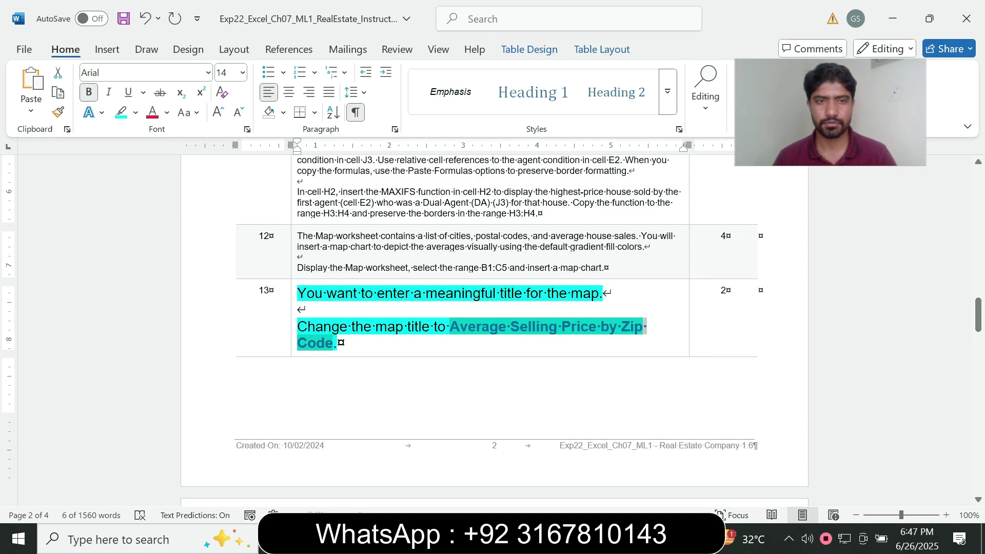
left_click(294, 340)
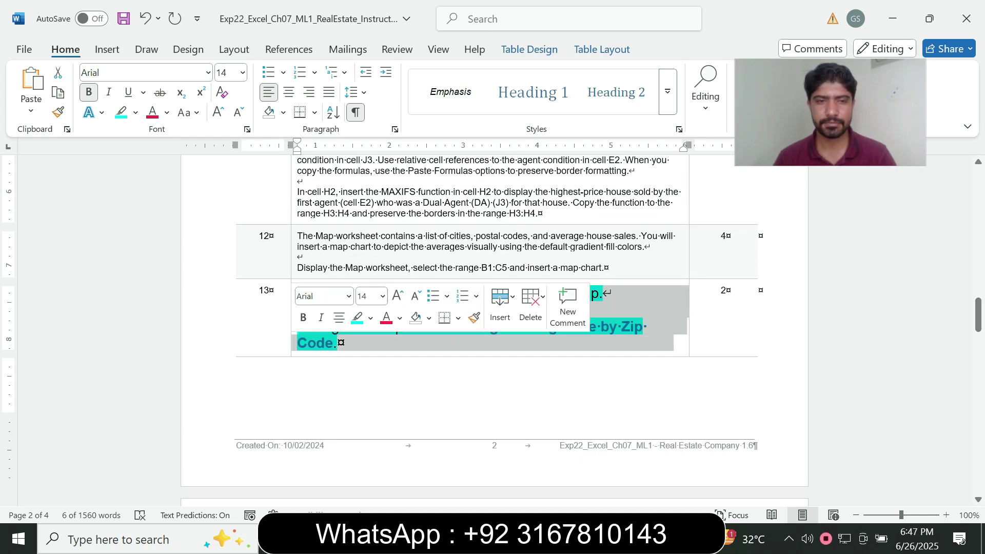
left_click(383, 296)
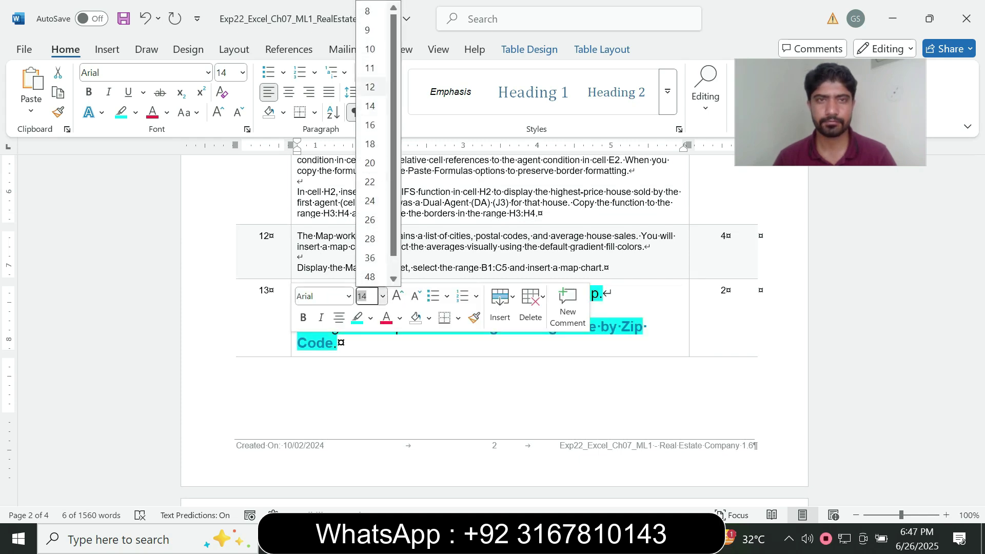
left_click(367, 29)
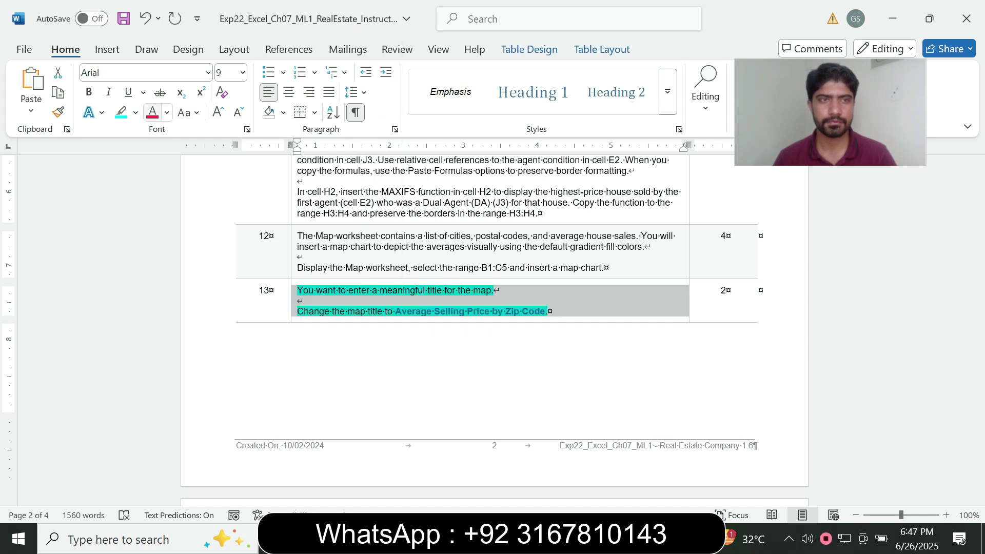
left_click(135, 112)
left_click(159, 235)
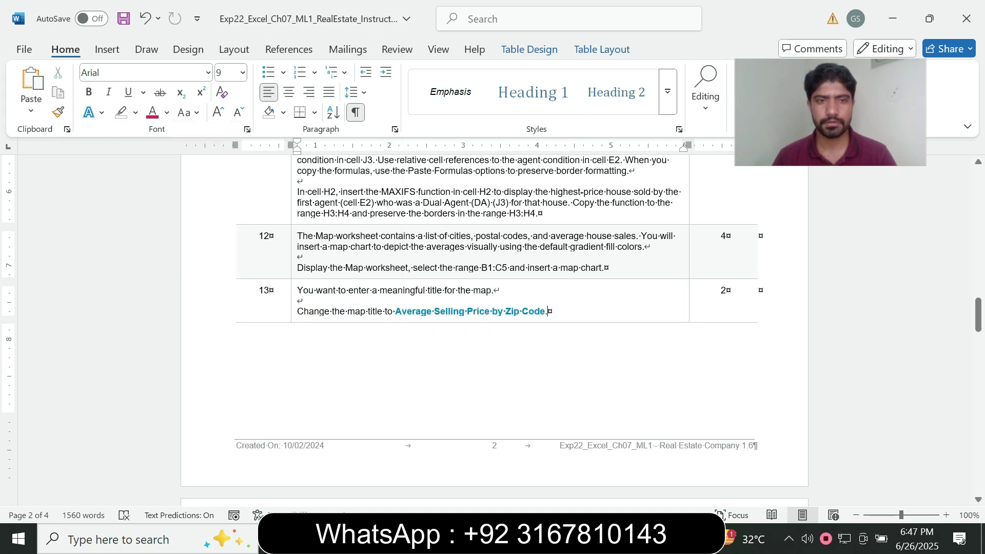
- Highlight the rows for steps 14 to 24 of Word's instruction table in turquoise
left_click_drag(977, 315, 978, 333)
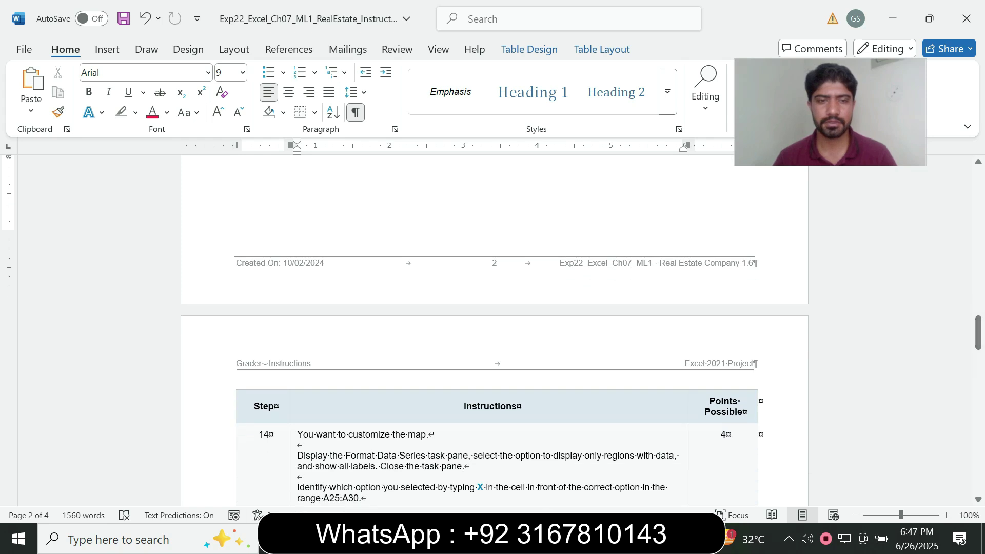
left_click_drag(297, 434, 718, 481)
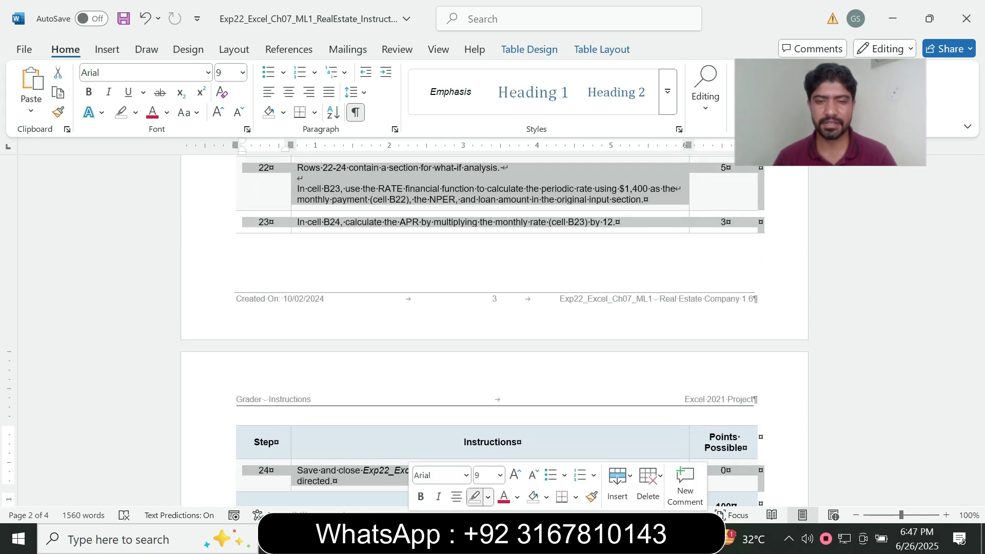
left_click(487, 497)
left_click(525, 381)
mouse_move(978, 408)
left_mouse_down()
mouse_move(978, 391)
mouse_move(978, 407)
left_mouse_up()
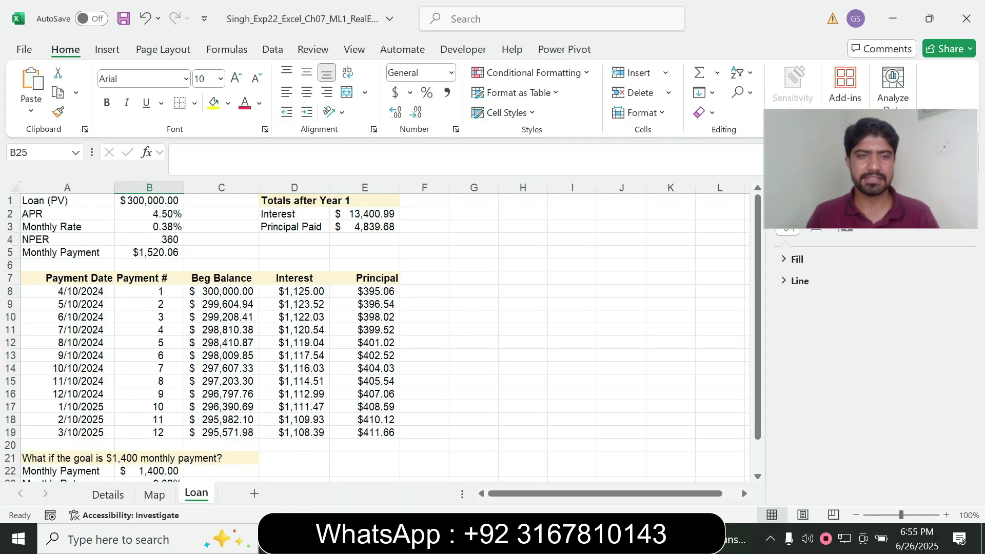
- Review the finished Map, Details and Loan worksheets of the Excel workbook
left_click(154, 494)
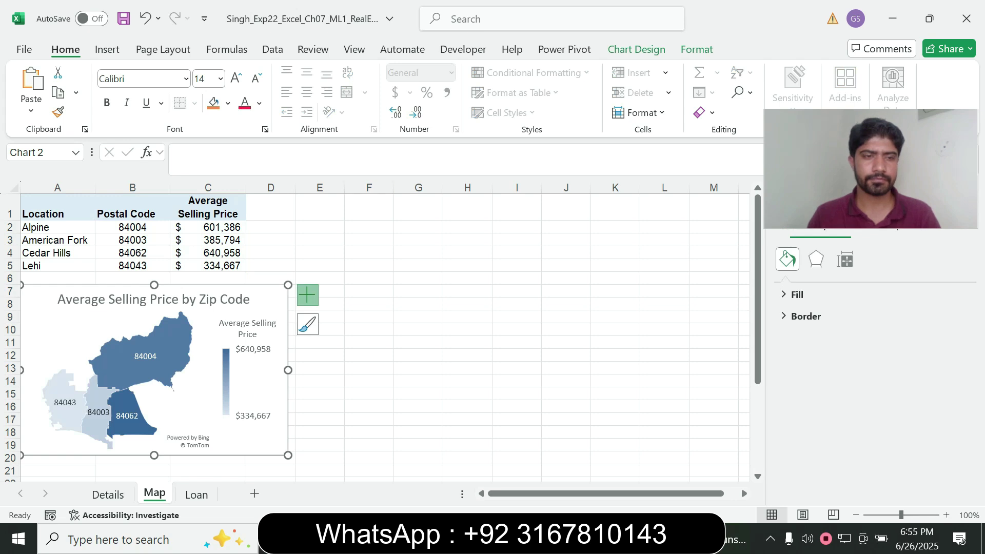
left_click(108, 494)
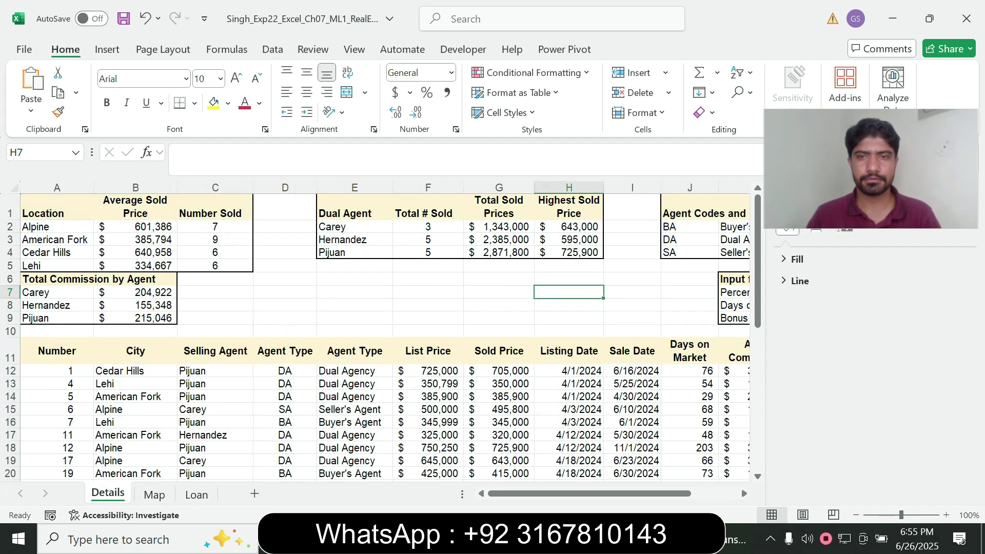
mouse_move(757, 309)
left_mouse_down()
mouse_move(758, 331)
mouse_move(757, 307)
left_mouse_up()
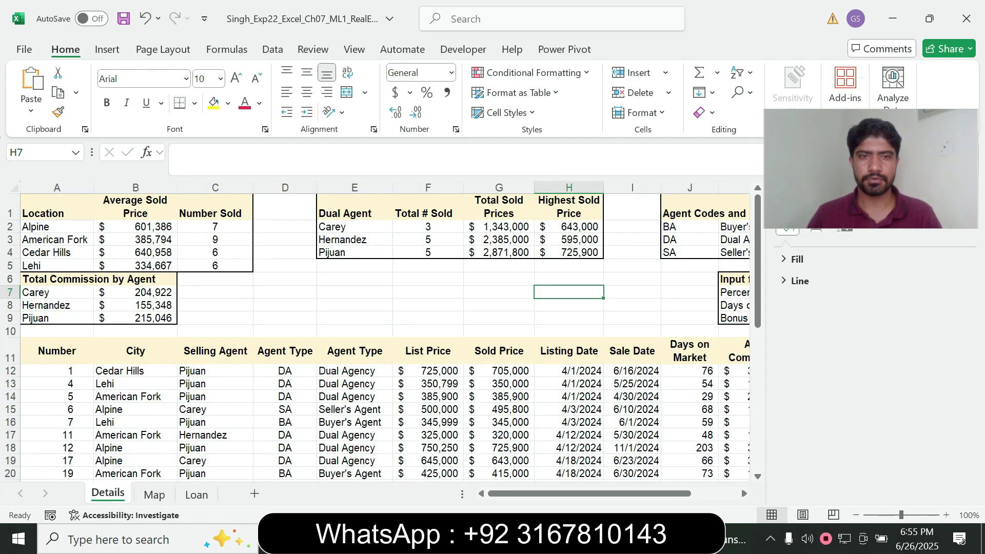
left_click(153, 494)
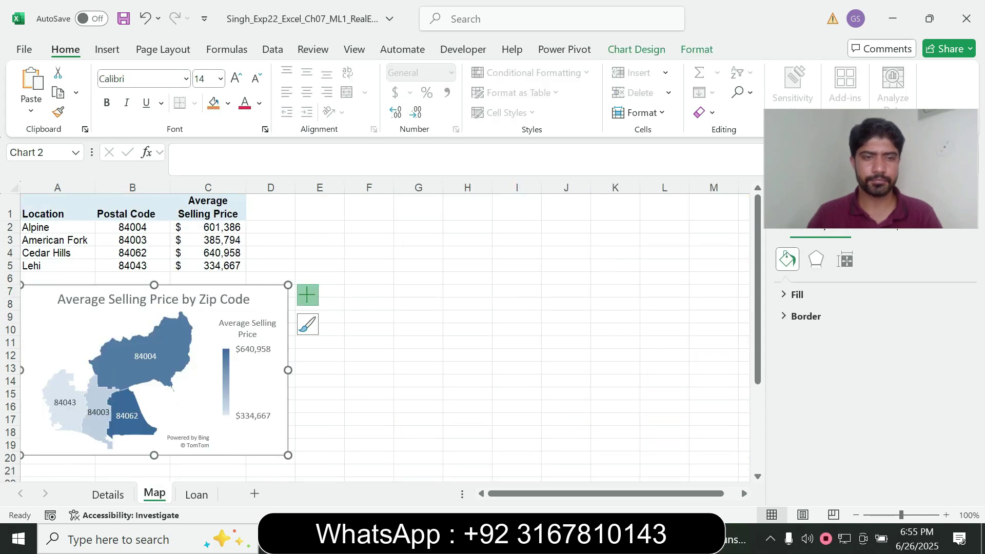
left_click(196, 494)
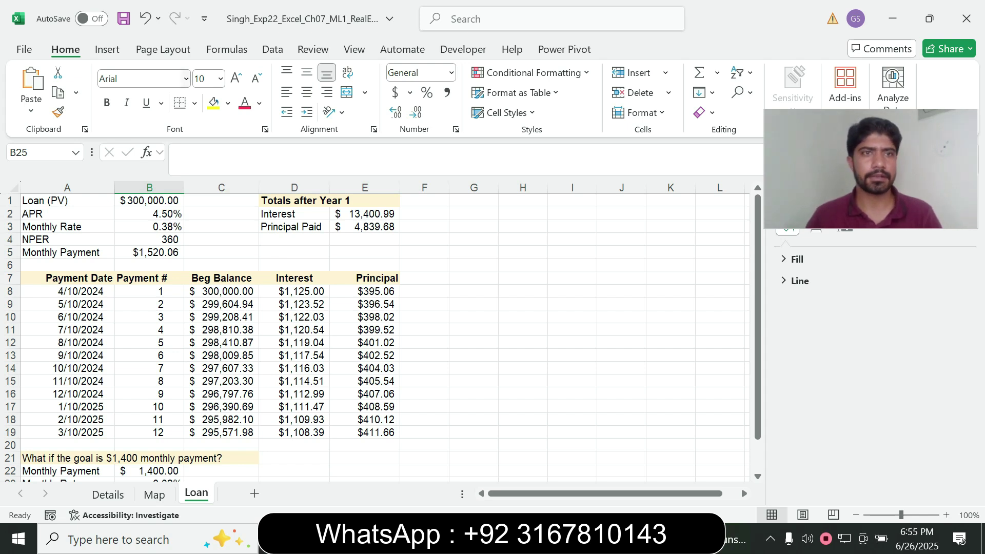
- Save the workbook under its existing name as an Excel Workbook in the All Solution folder on drive D
left_click(24, 49)
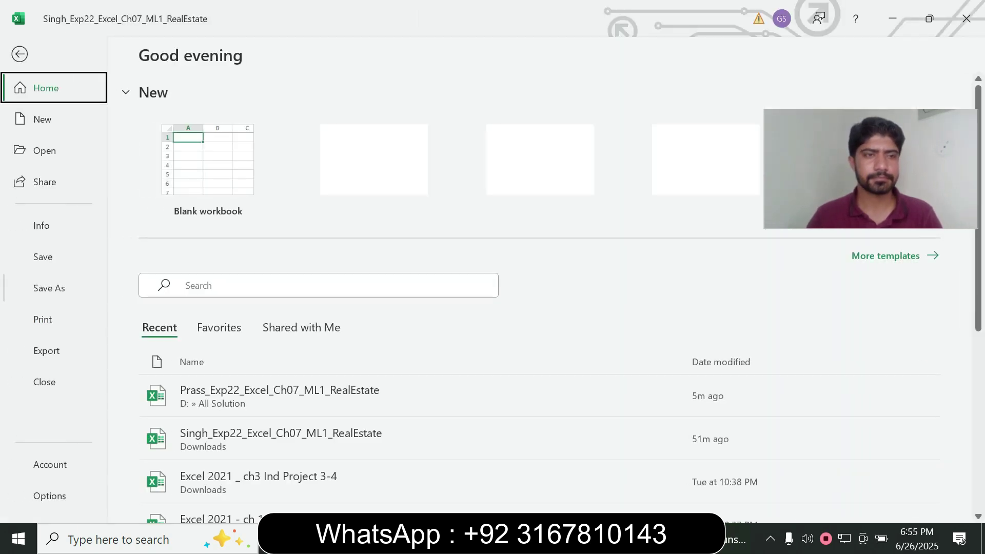
left_click(49, 288)
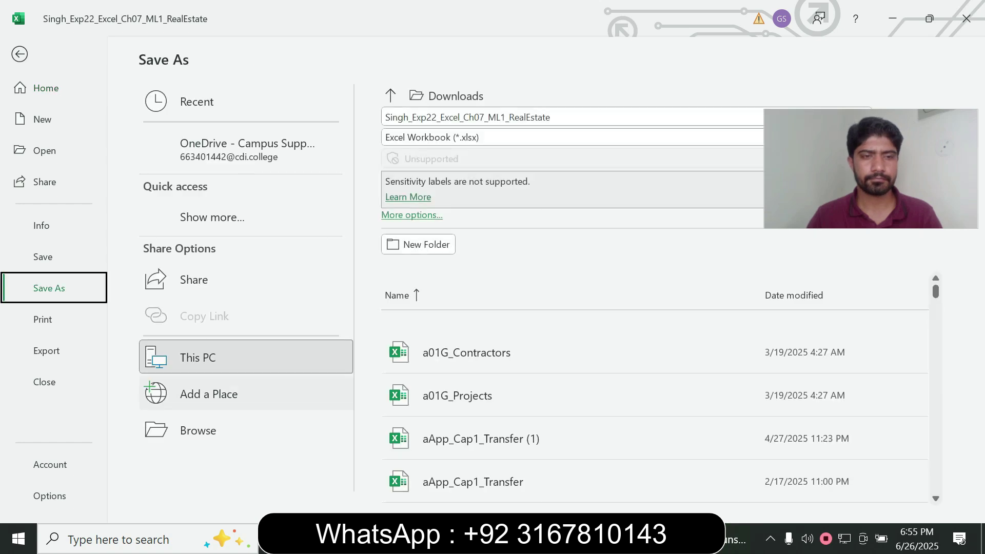
left_click(198, 430)
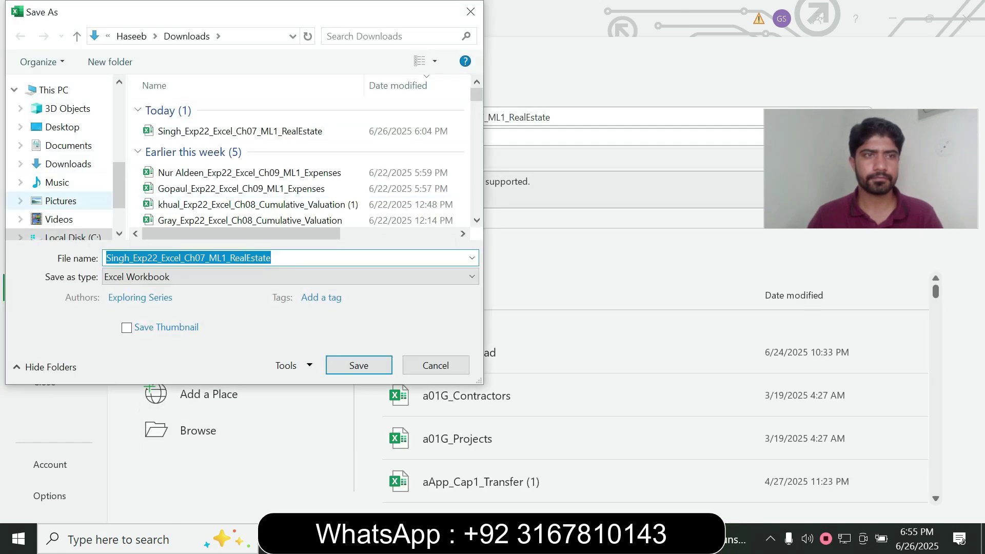
scroll(61, 195, "down", 2)
left_click(78, 194)
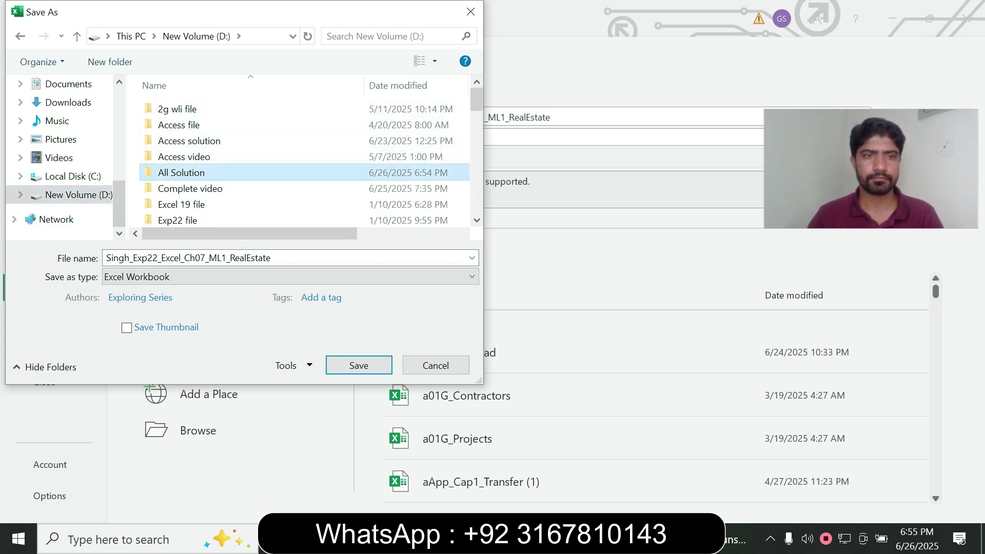
double_click(181, 172)
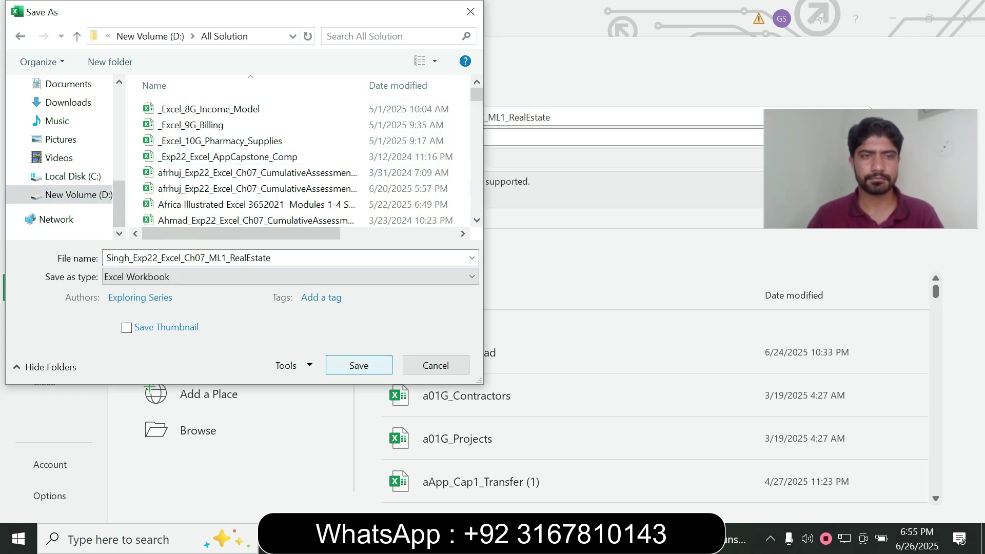
left_click(358, 365)
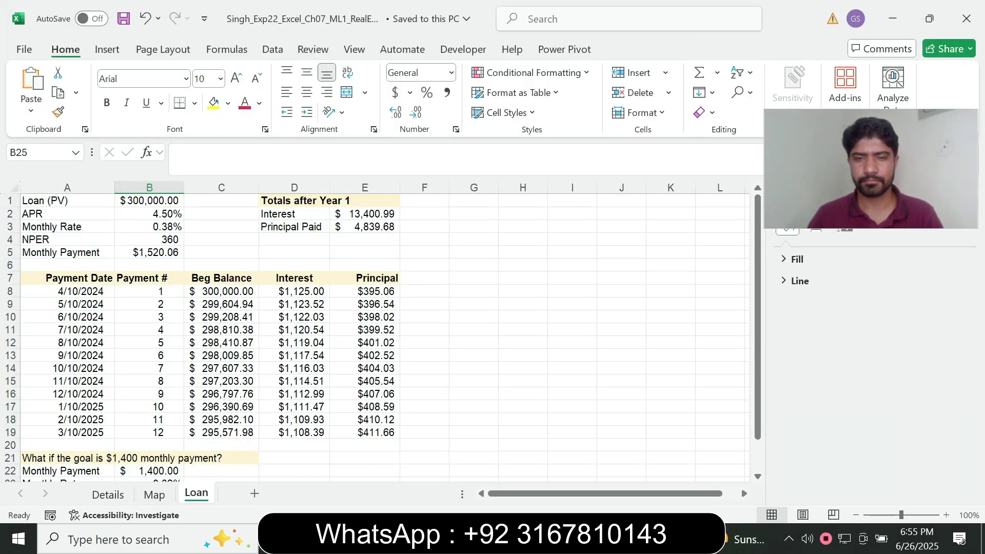
- Close the Excel workbook and open the assignment "Excel Chapter 7 Mid-Level 1 - Real Estate Company (PC and Mac)" in Chrome's Assignments page
mouse_move(509, 538)
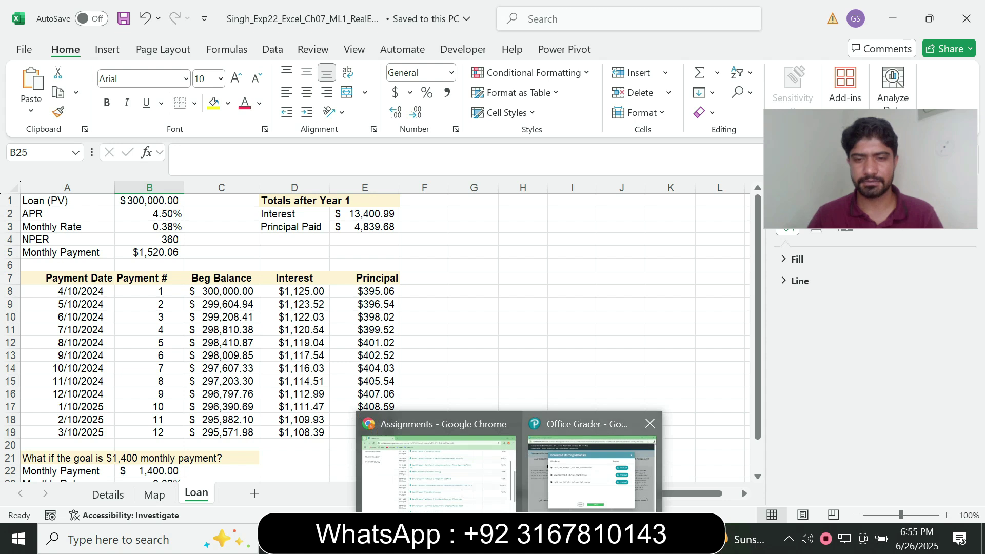
mouse_move(586, 538)
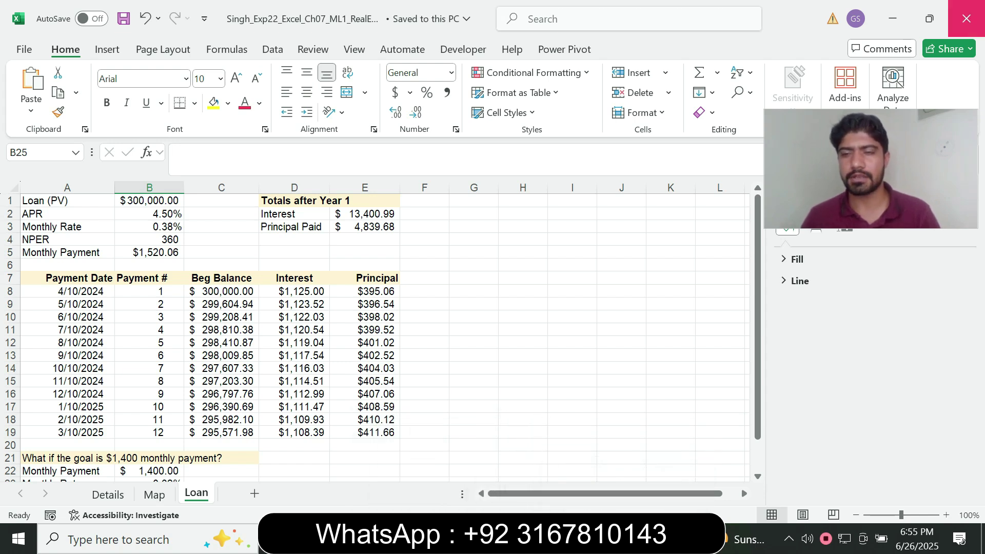
left_click(966, 18)
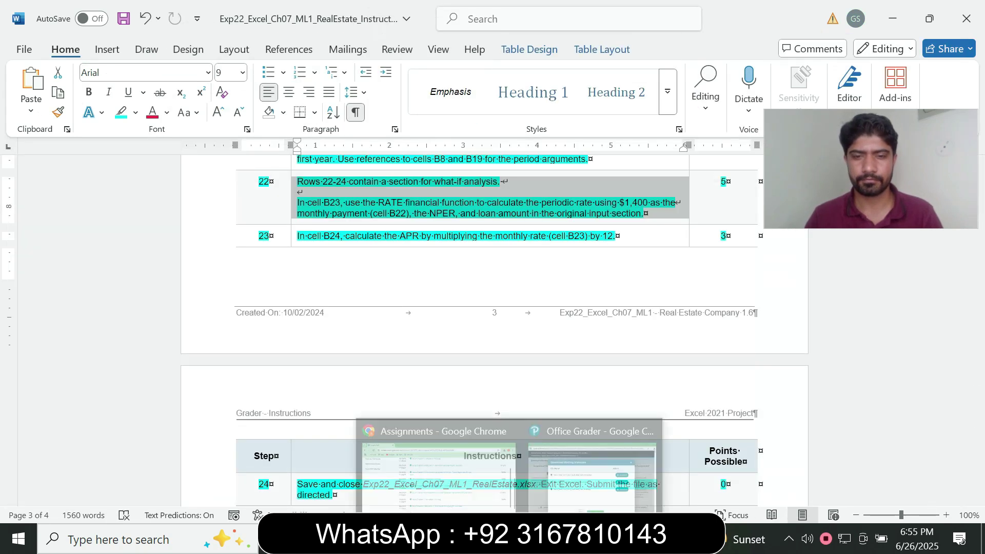
left_click(436, 413)
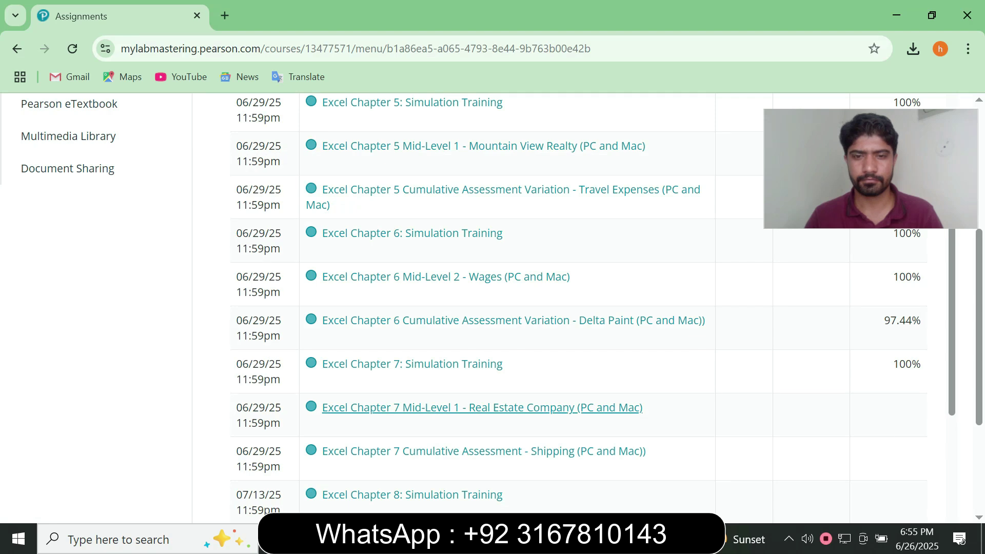
left_click(649, 422)
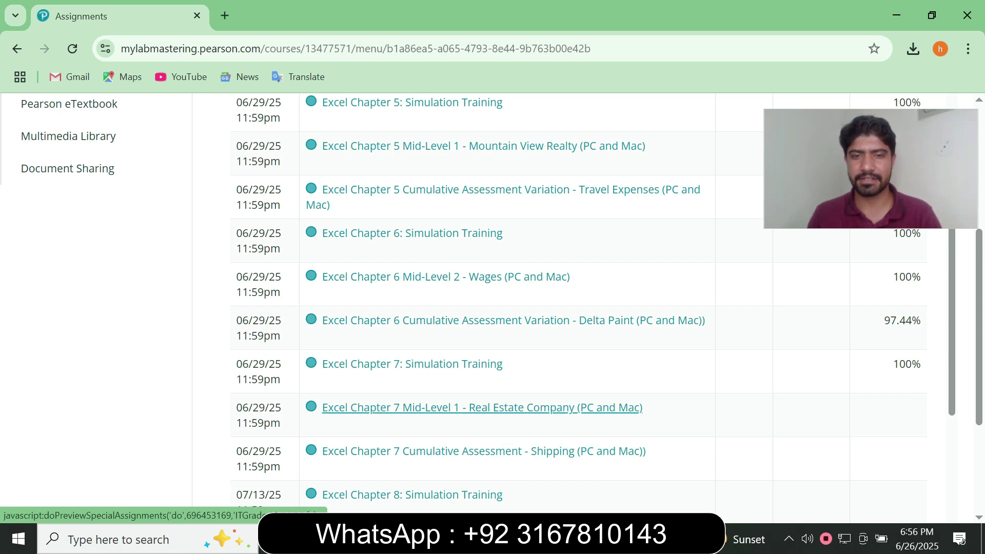
left_click(482, 408)
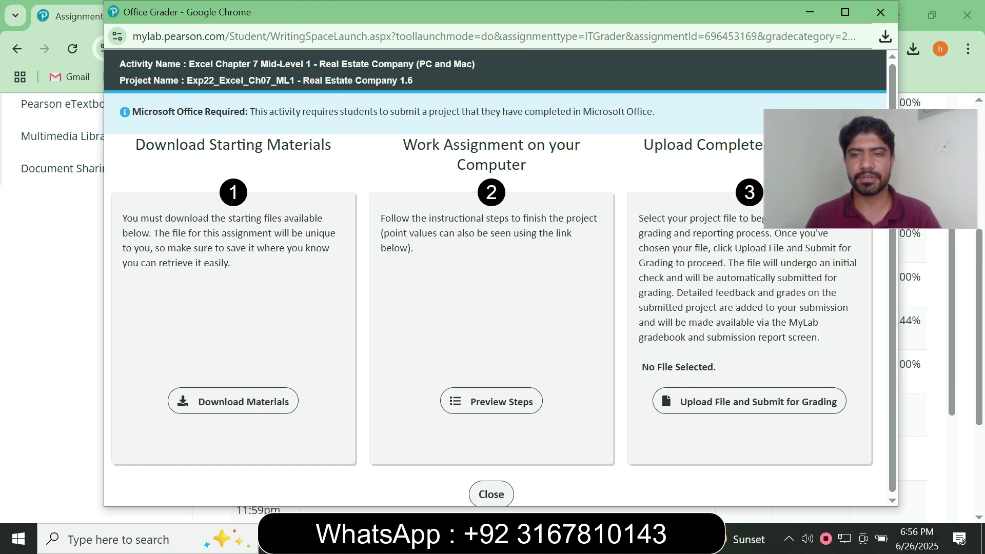
- Start the file submission in Office Grader and browse to the All Solution folder on New Volume (D:)
left_click(733, 404)
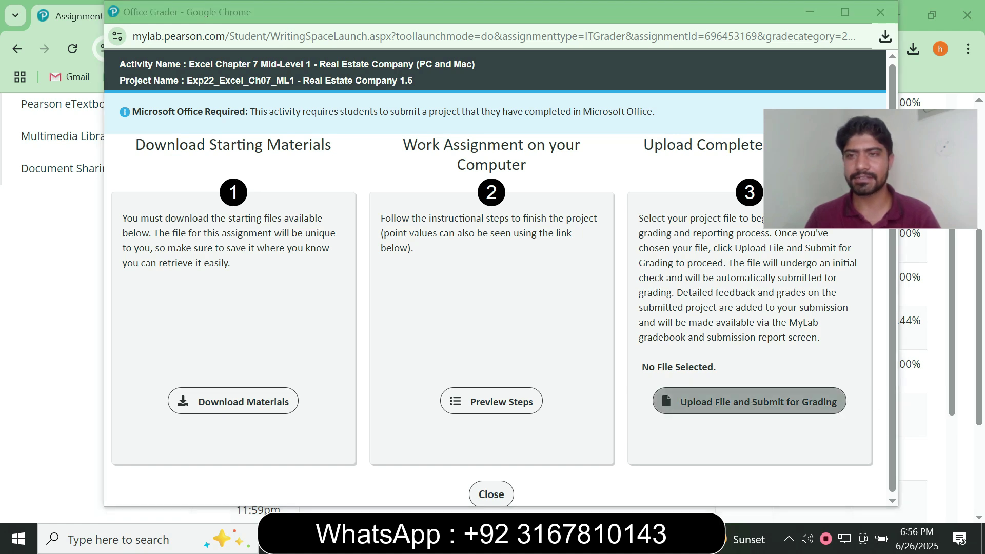
scroll(170, 206, "down", 1)
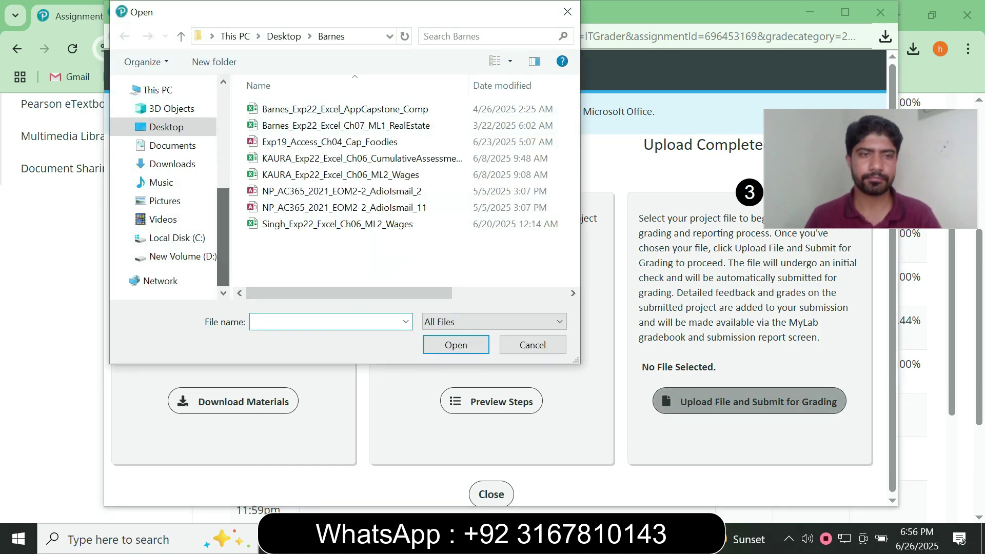
left_click(183, 256)
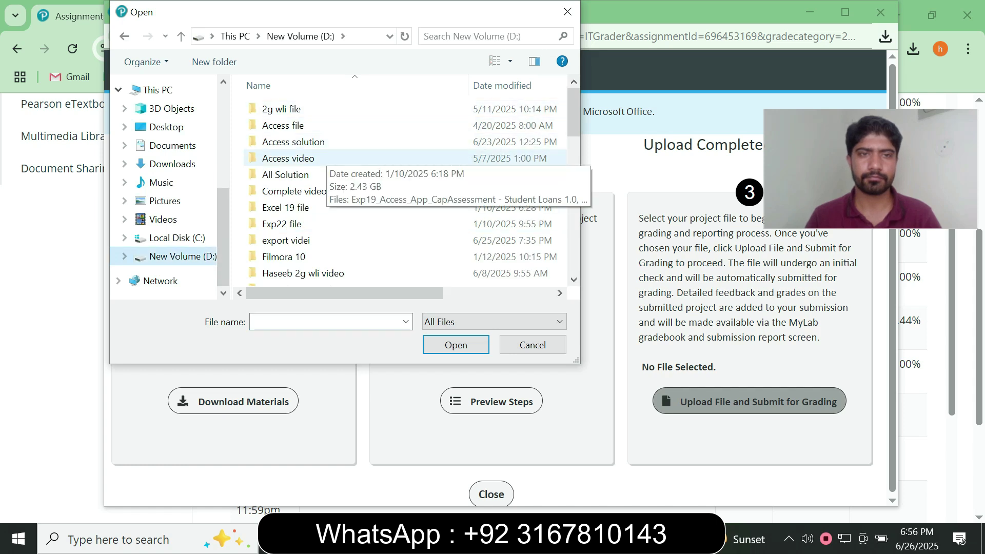
double_click(292, 142)
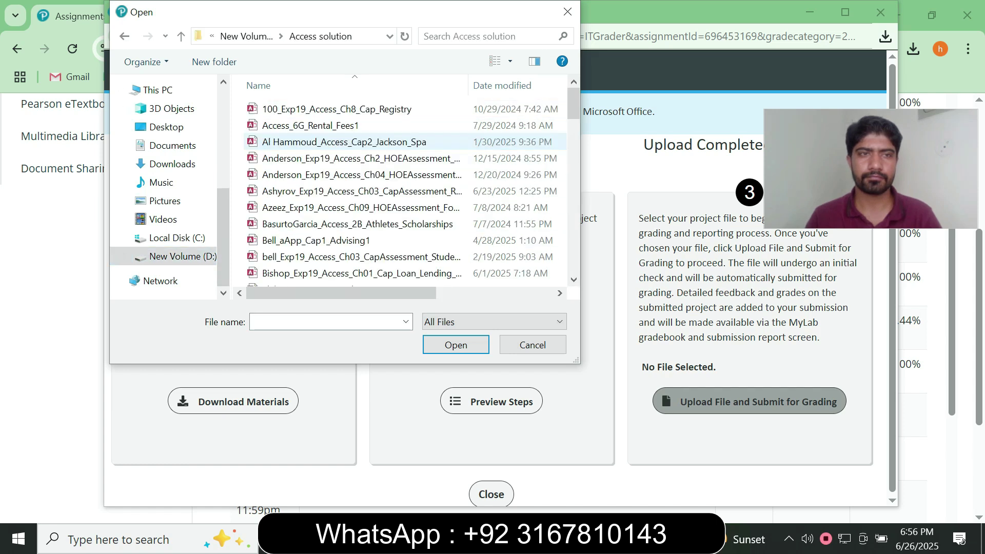
left_click(124, 36)
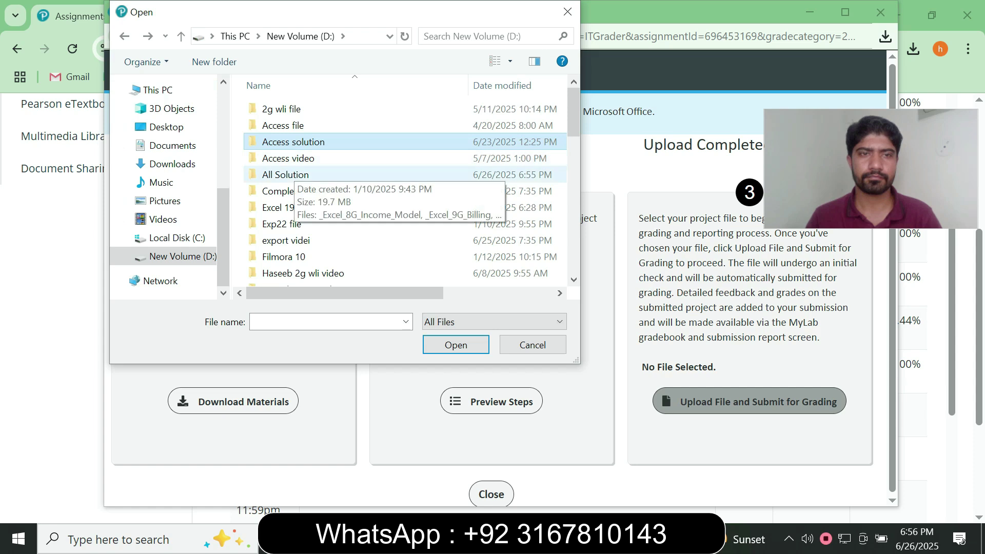
double_click(285, 174)
- Select the student's Exp22_Excel_Ch07_ML1_RealEstate workbook in the All Solution folder and upload it for grading
scroll(410, 116, "down", 4)
scroll(411, 113, "down", 20)
scroll(416, 105, "down", 12)
scroll(415, 105, "down", 10)
scroll(416, 106, "down", 3)
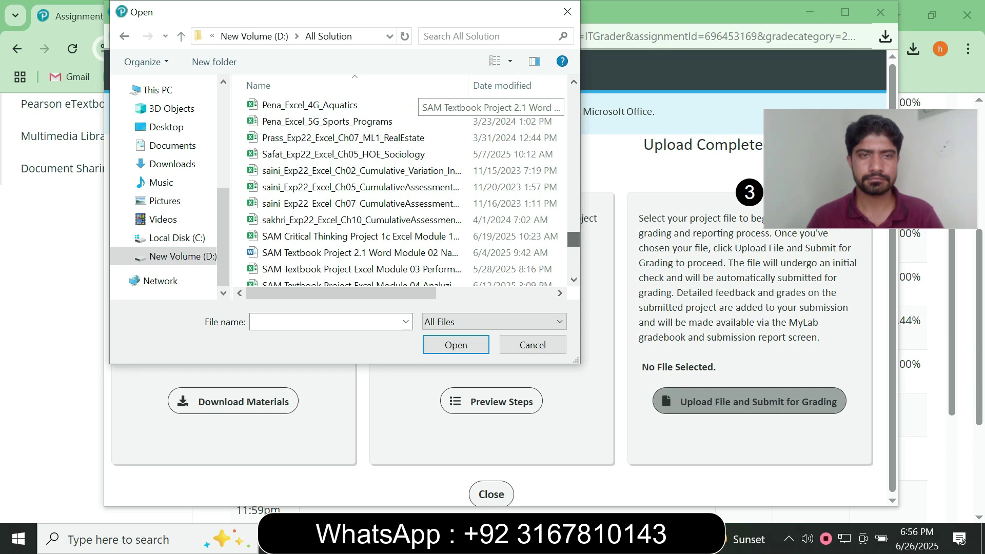
scroll(415, 105, "down", 3)
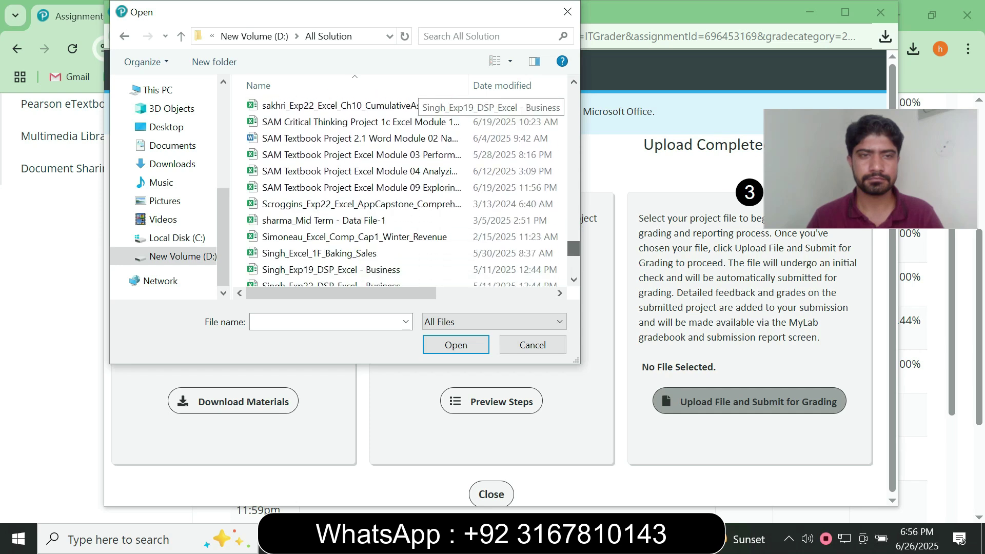
scroll(416, 106, "down", 2)
scroll(415, 105, "down", 1)
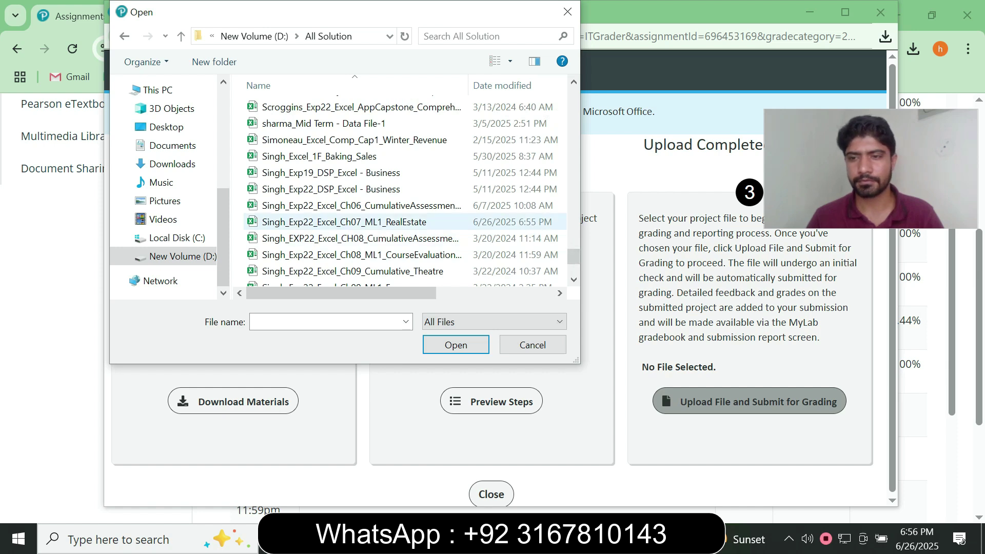
left_click(359, 222)
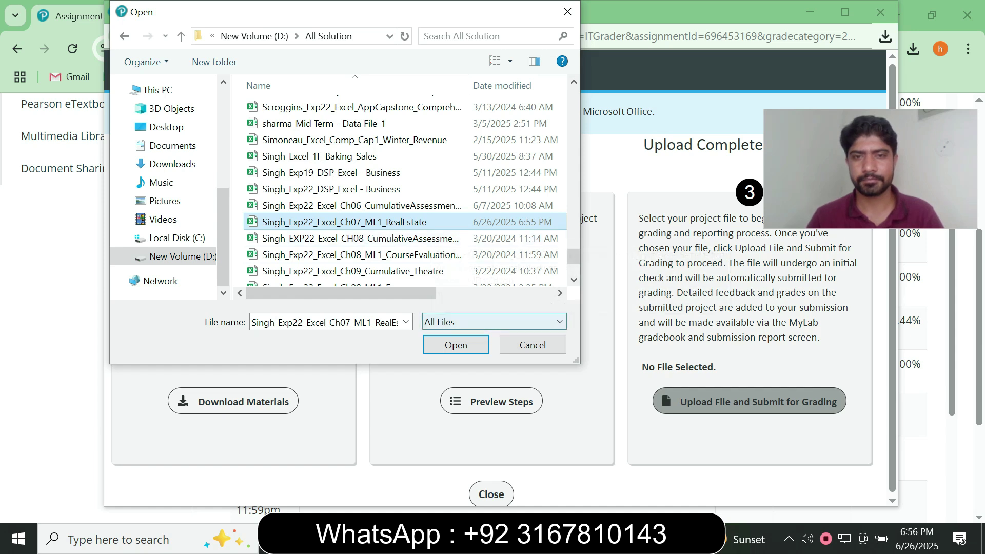
left_click(456, 345)
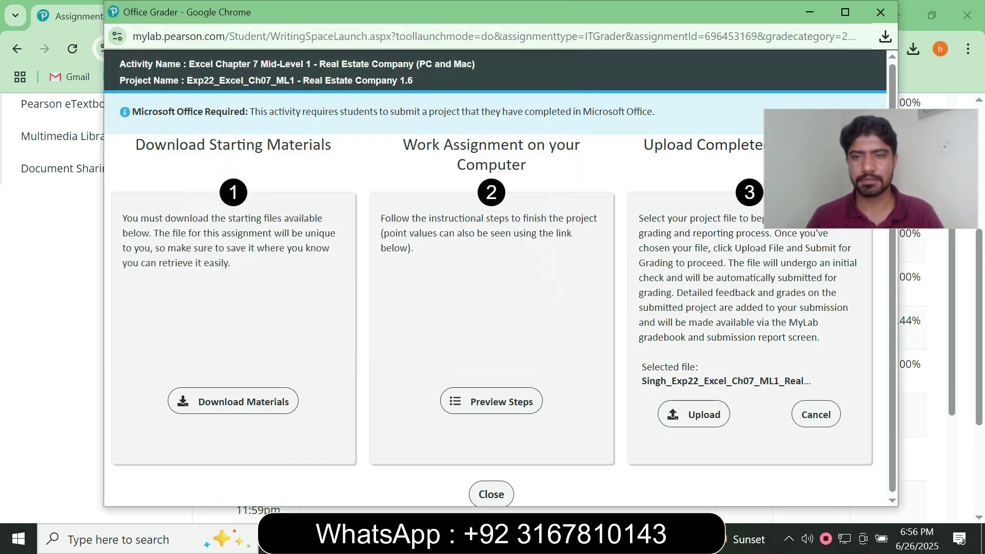
left_click(694, 414)
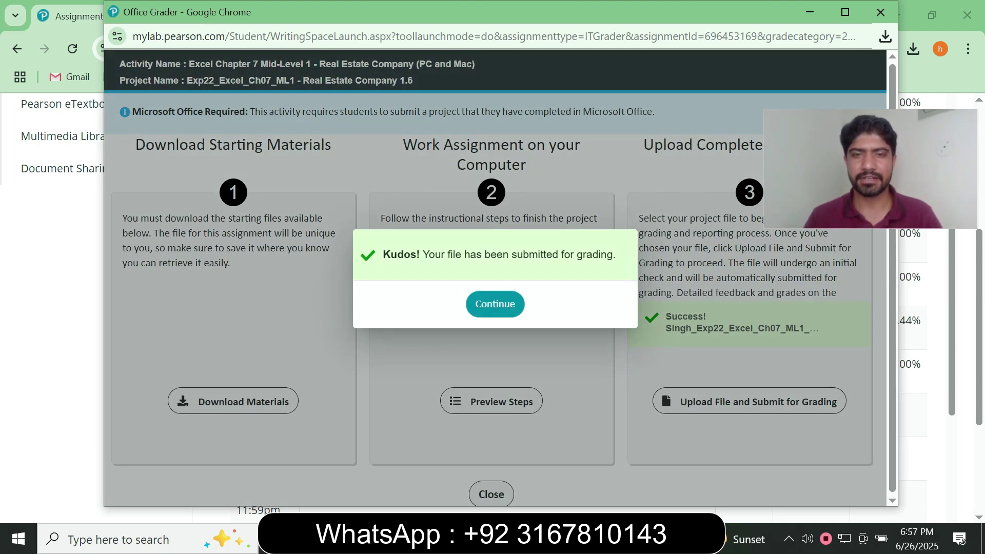
left_click(495, 304)
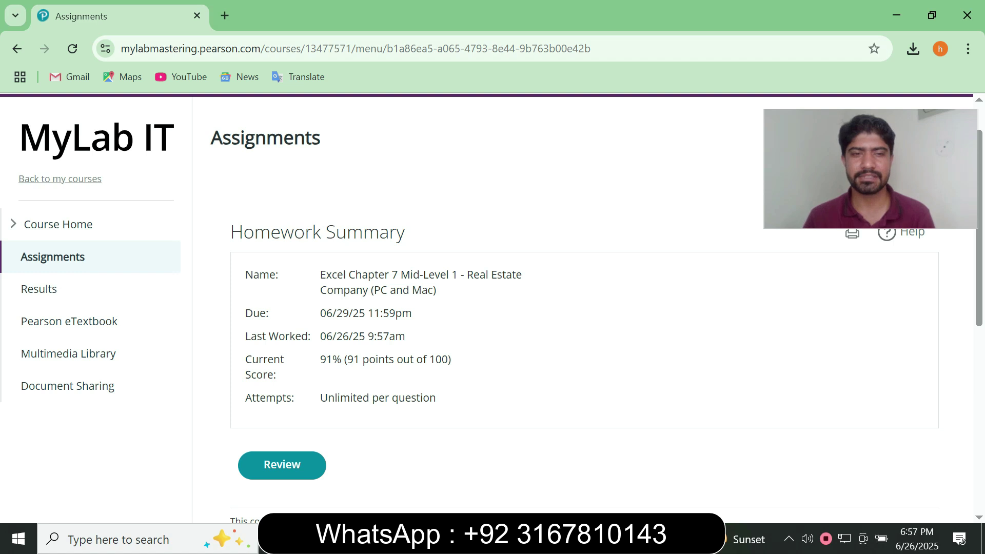
- Examine the current score in the Homework Summary for Excel Chapter 7 Mid-Level 1 - Real Estate Company, highlighting its text
left_click_drag(245, 375, 452, 359)
left_click(452, 359)
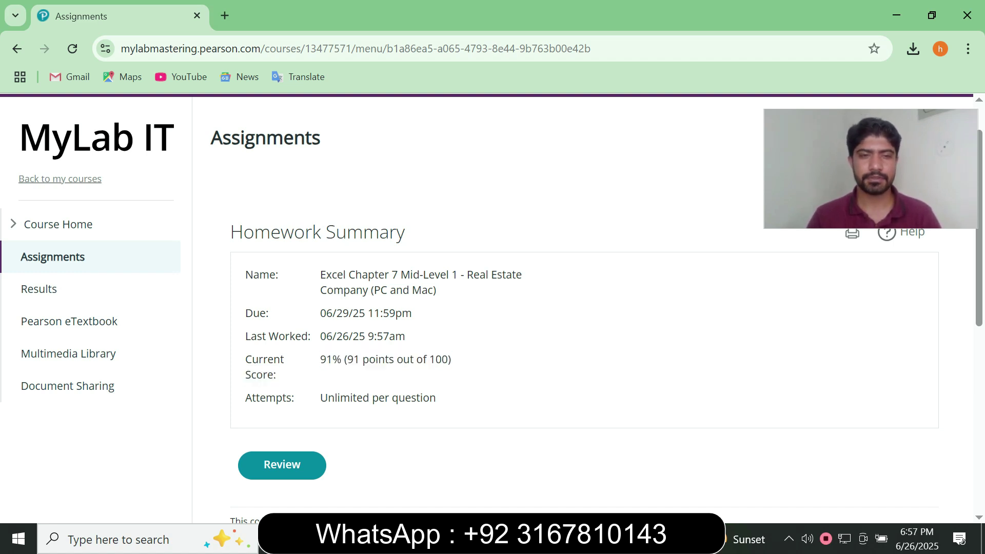
left_click_drag(245, 375, 451, 359)
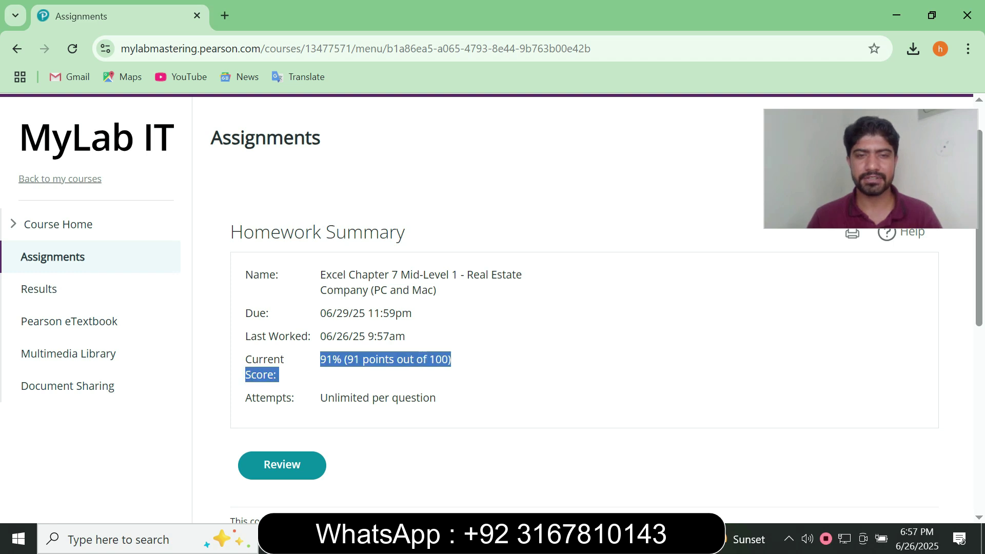
left_click(451, 360)
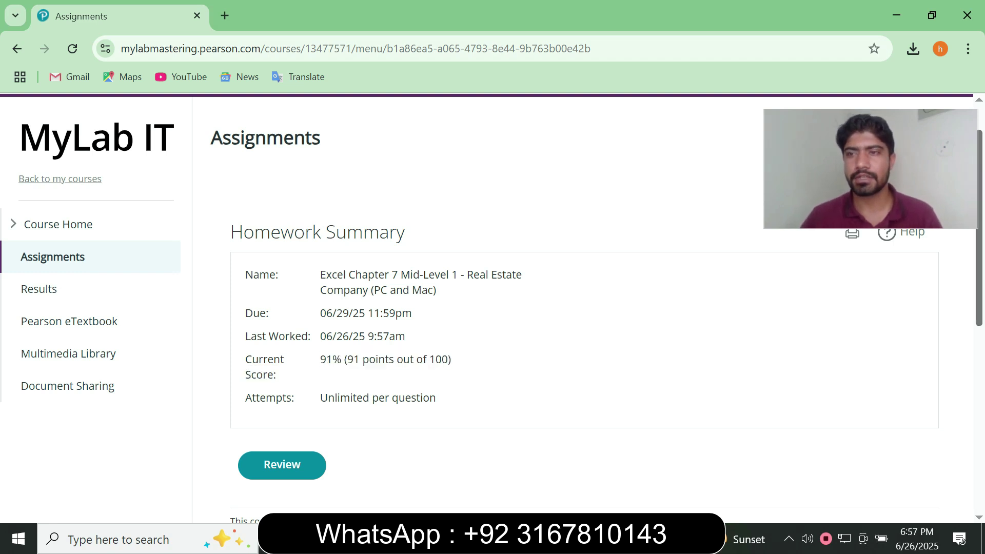
scroll(491, 308, "up", 1)
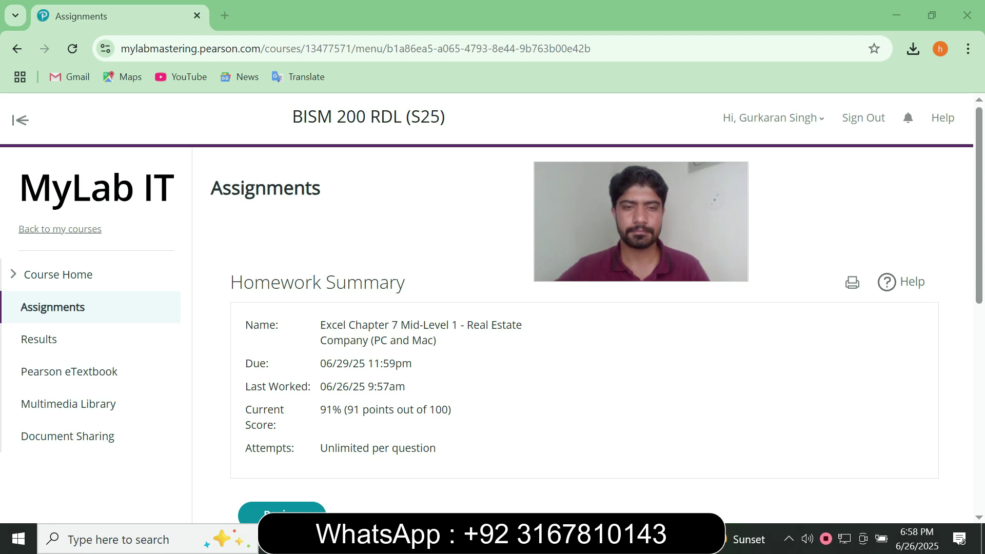
left_click_drag(245, 424, 450, 410)
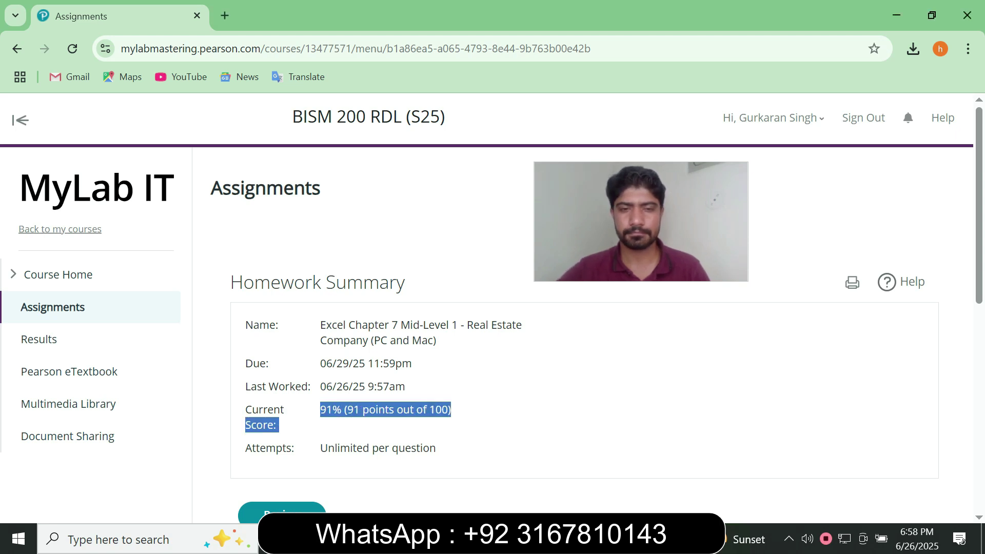